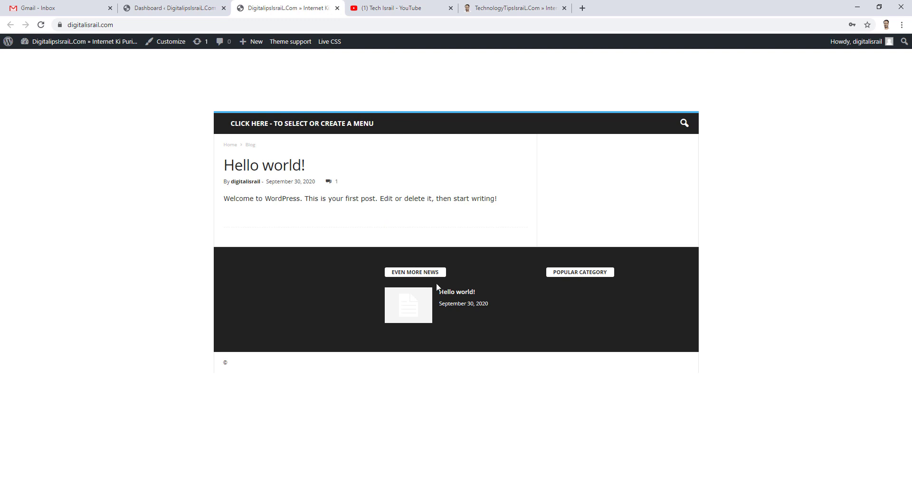
drag(120, 28, 66, 26)
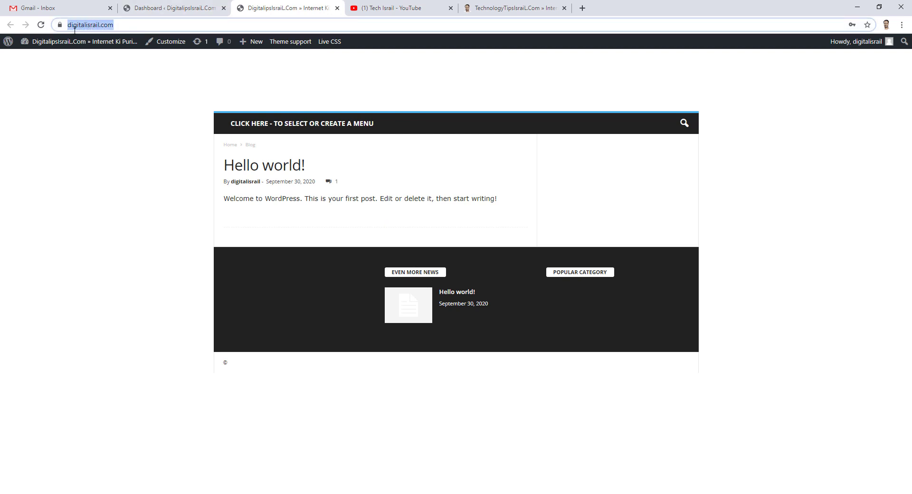
click(112, 189)
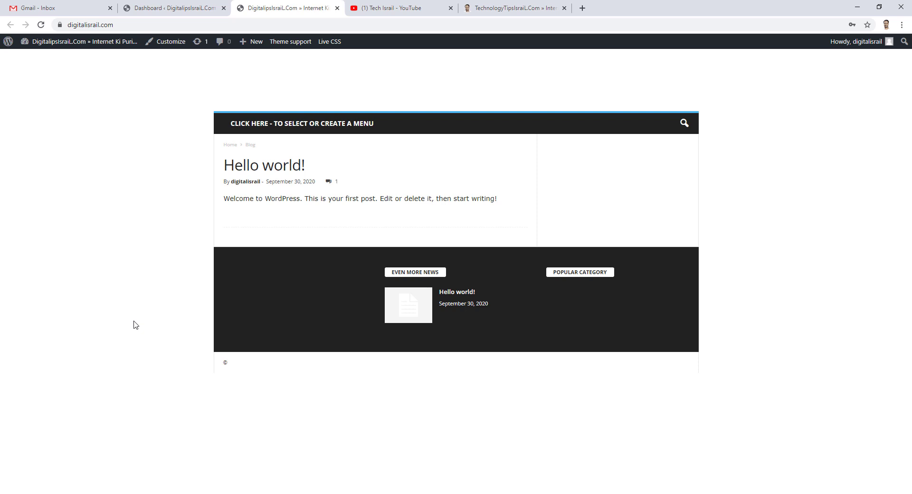
click(373, 12)
click(118, 25)
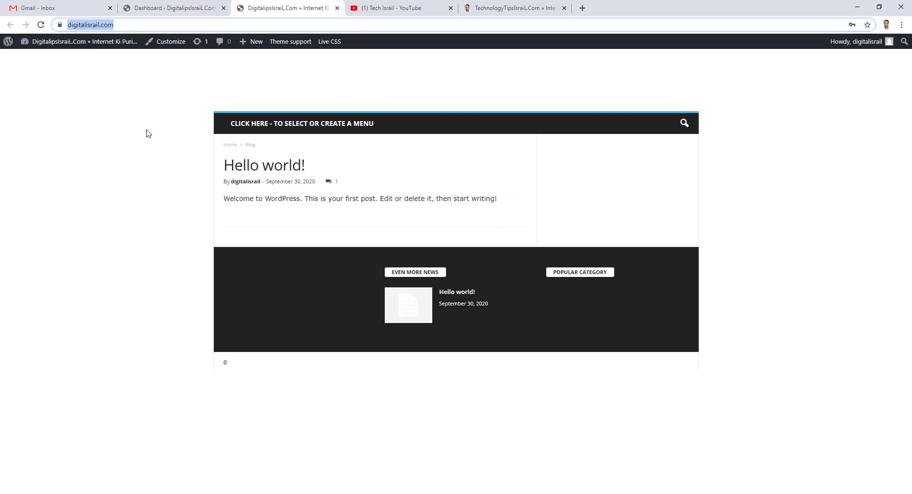
click(167, 172)
click(183, 5)
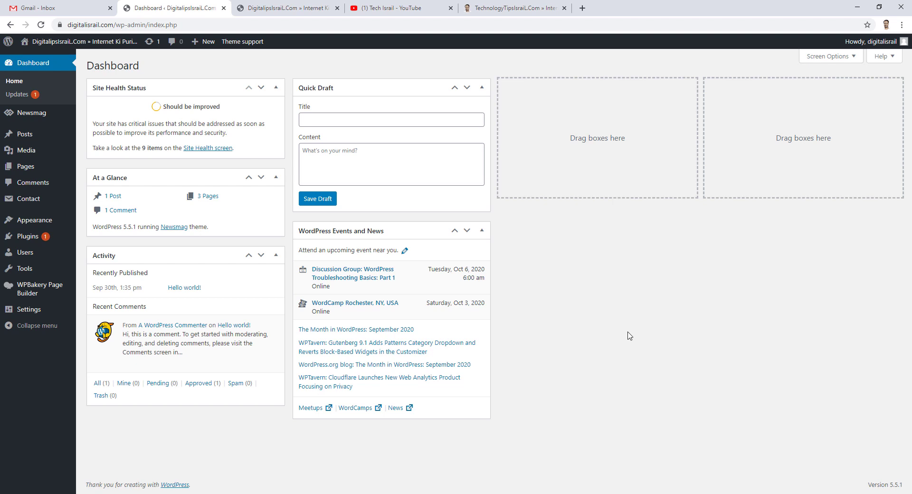
click(287, 8)
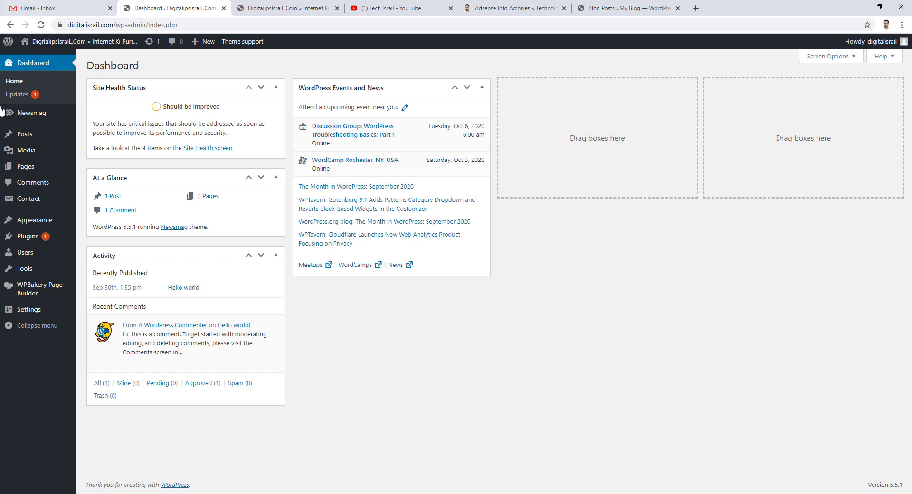
Open the editor for a new post in a separate browser tab and switch to it.
mouse_move(18, 136)
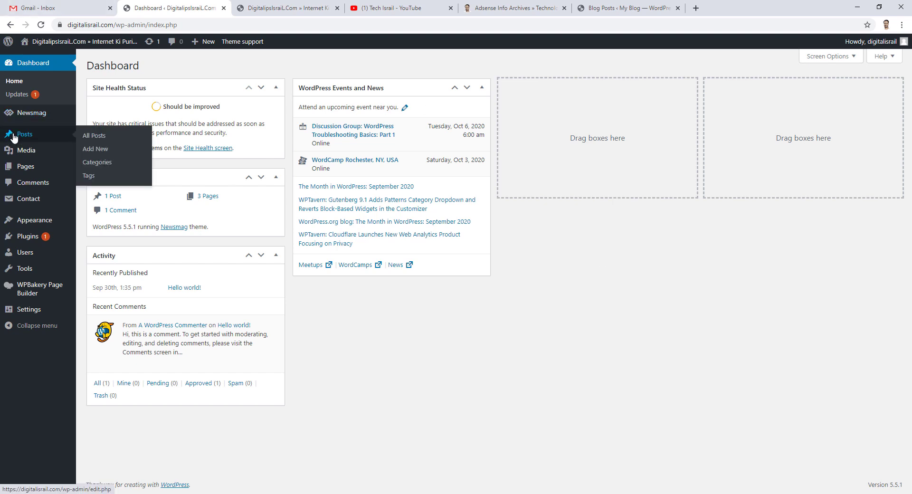
right_click(93, 152)
click(106, 157)
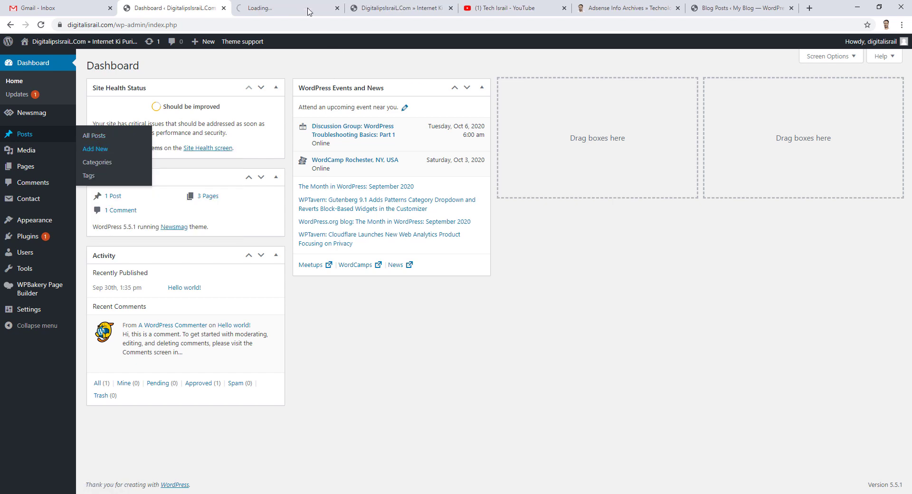
click(281, 6)
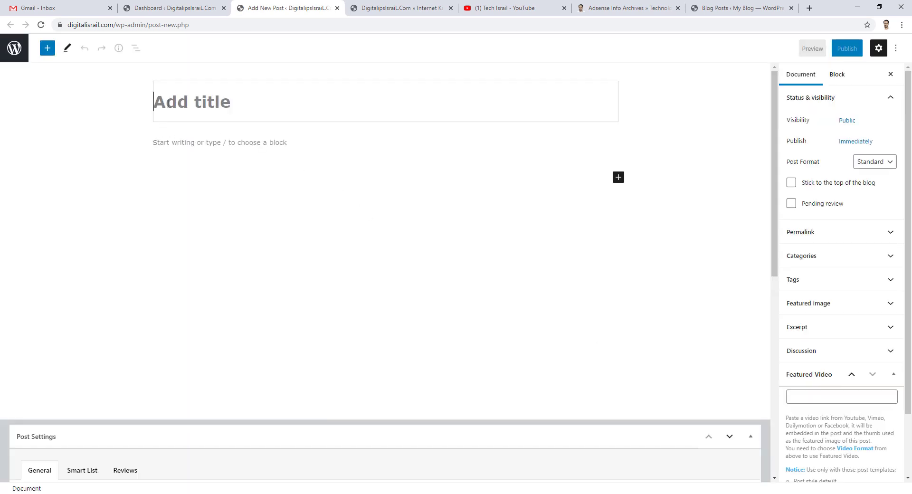
Give the new post the title "What is the operating system and what works?".
click(166, 148)
scroll(308, 247, down, 7)
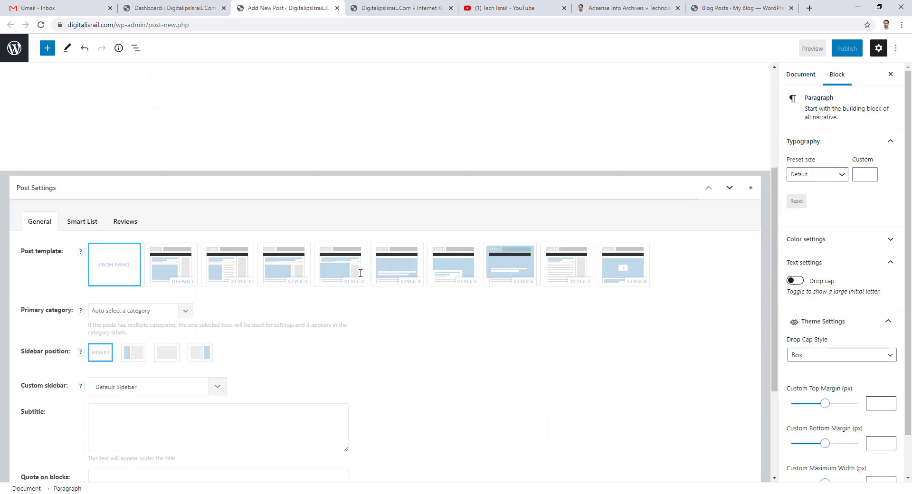
scroll(333, 317, up, 7)
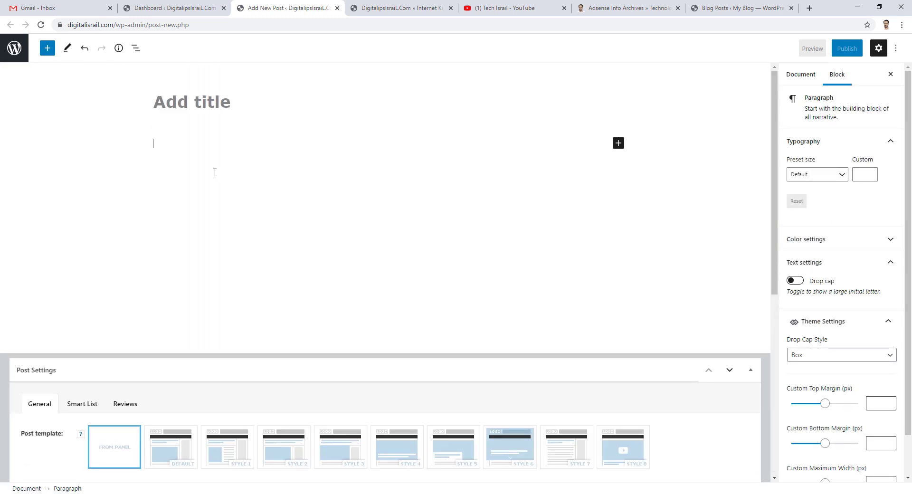
click(186, 103)
text(What is the operating system and what works?)
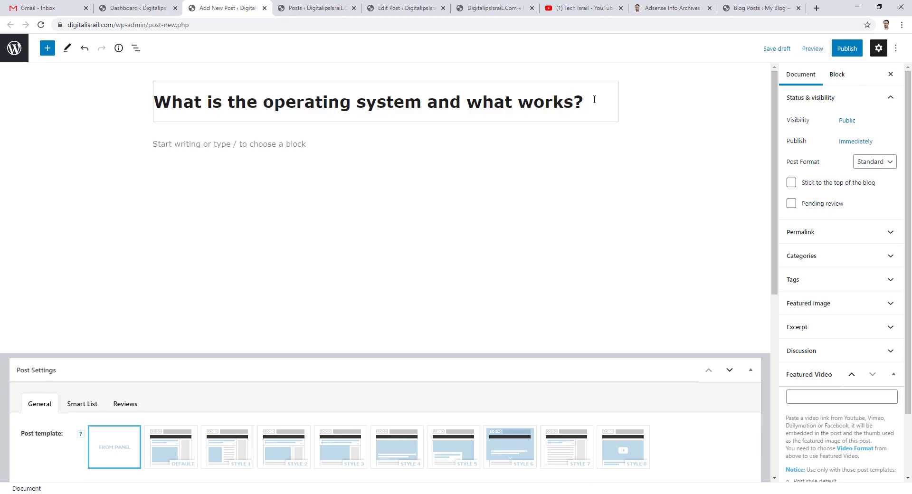
Paste the copied operating system article into the post body below the title.
drag(586, 95, 151, 83)
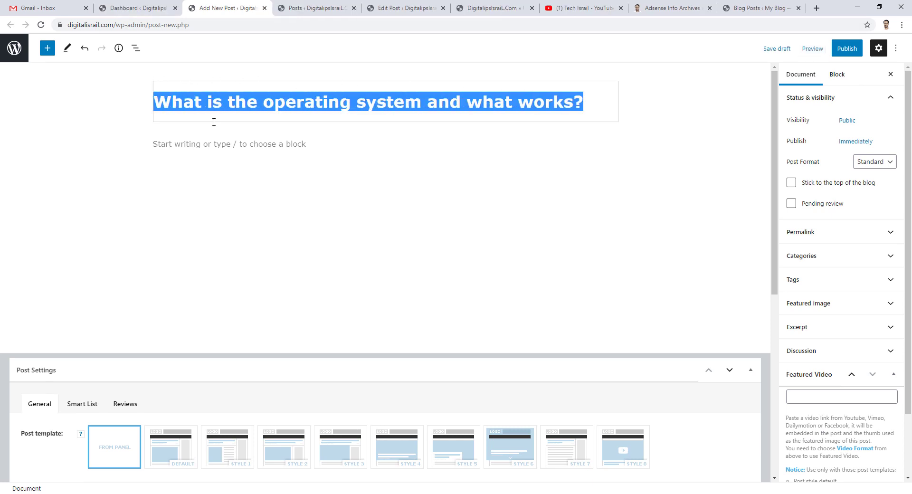
click(190, 142)
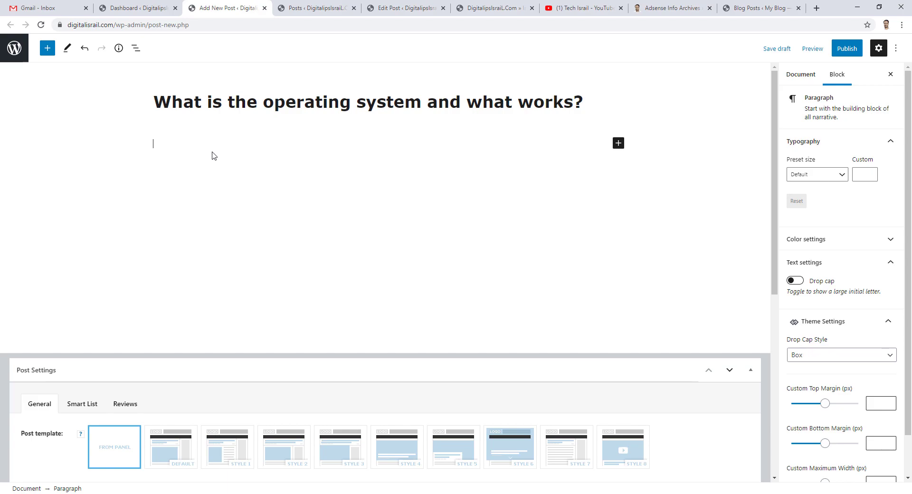
key(ctrl+v)
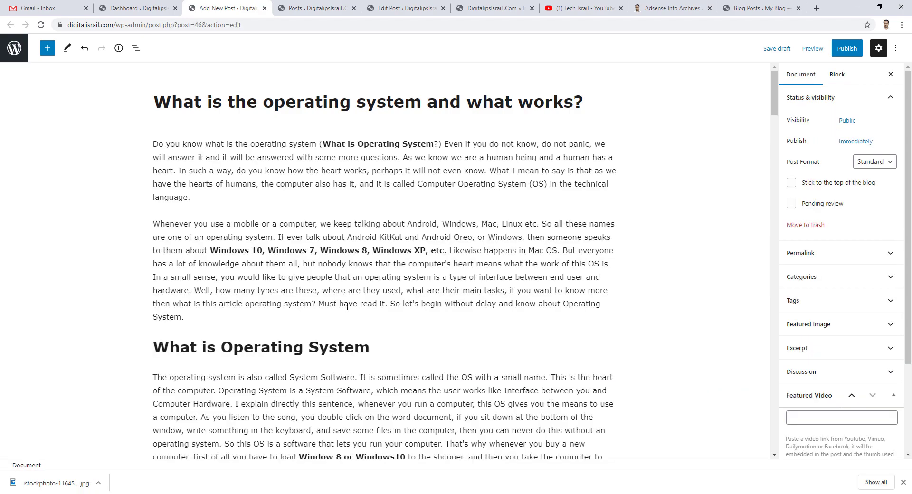
Review the pasted article's headings, bold phrases and lists throughout the post body.
scroll(347, 307, down, 18)
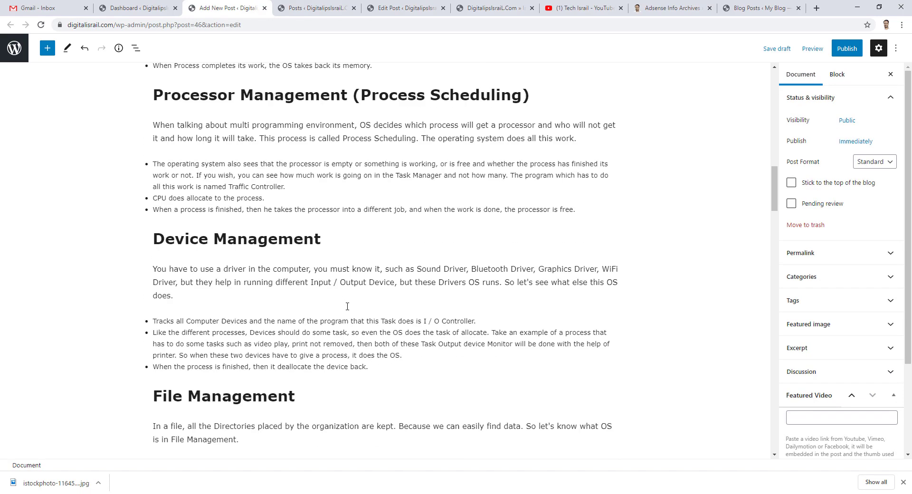
scroll(348, 307, up, 20)
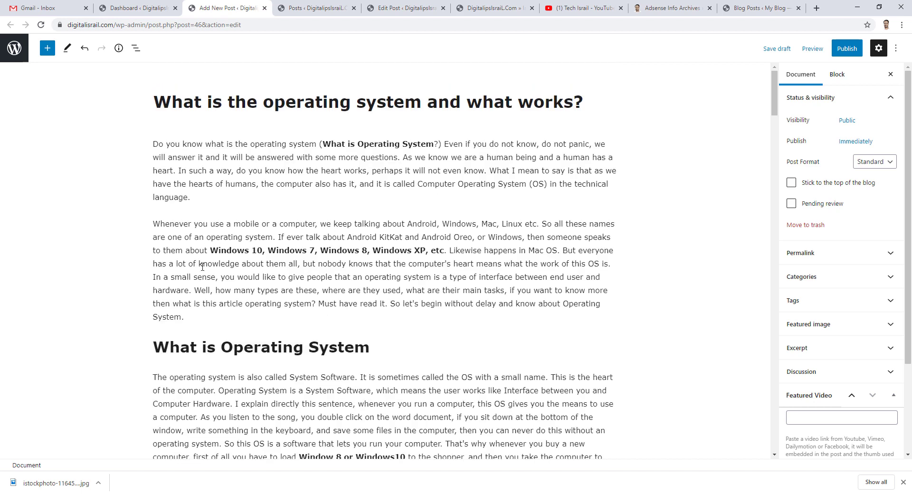
drag(153, 347, 371, 346)
click(403, 274)
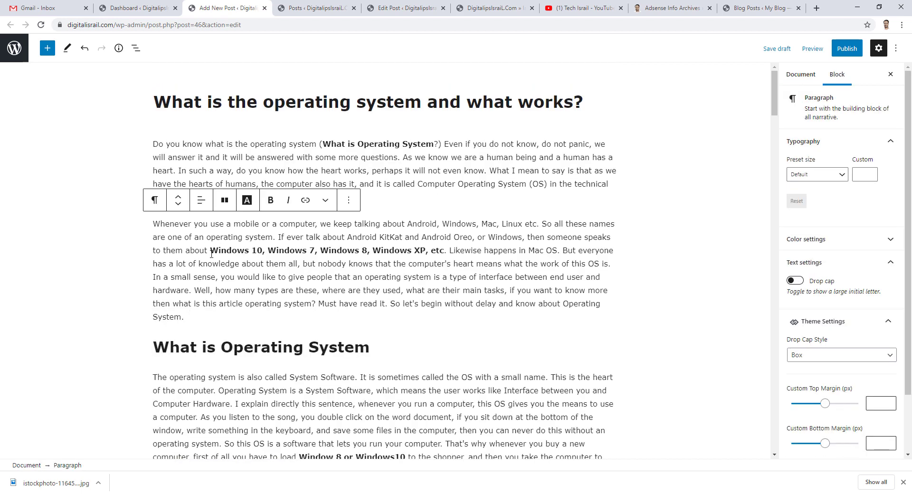
drag(211, 252, 441, 247)
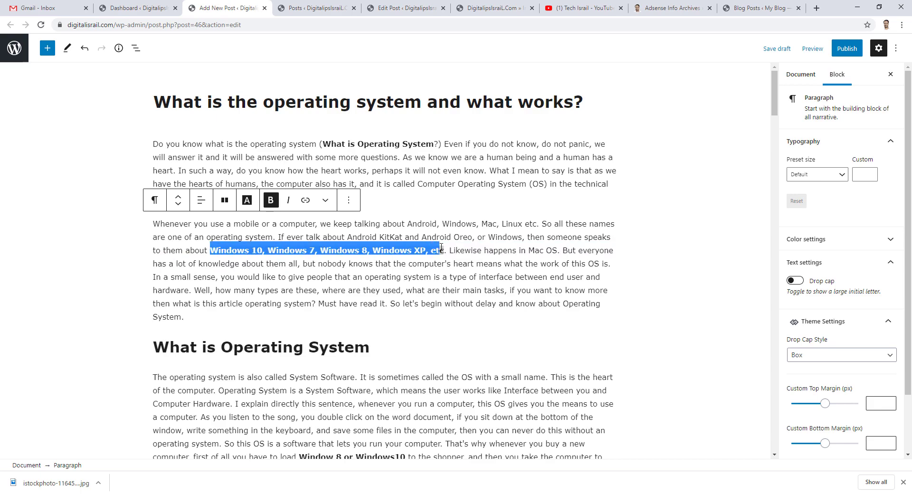
scroll(442, 247, down, 13)
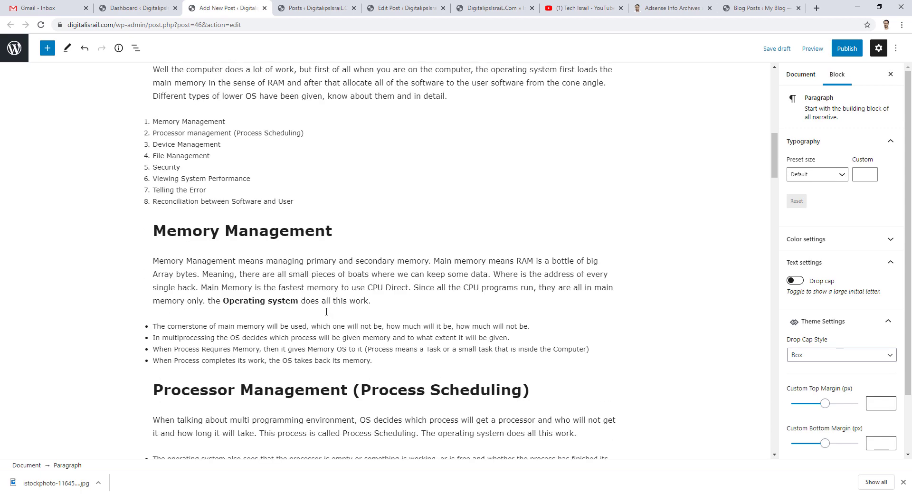
scroll(246, 291, down, 4)
scroll(247, 291, up, 6)
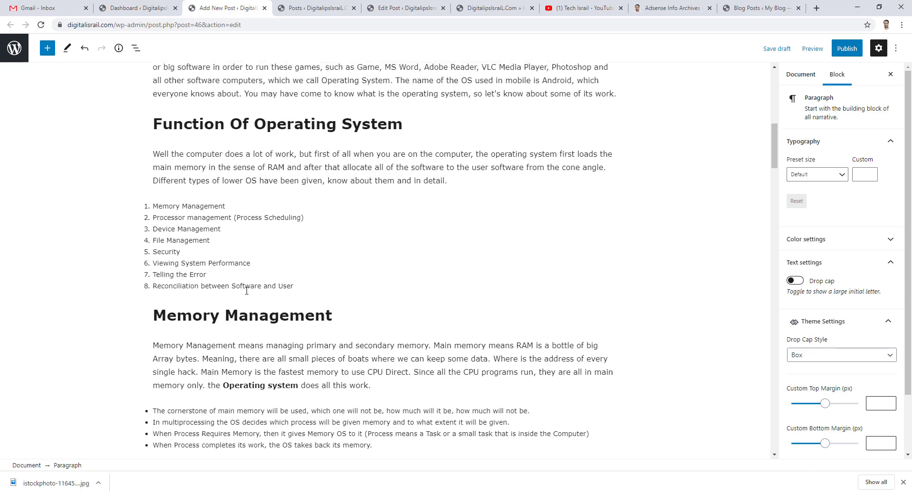
scroll(246, 291, up, 8)
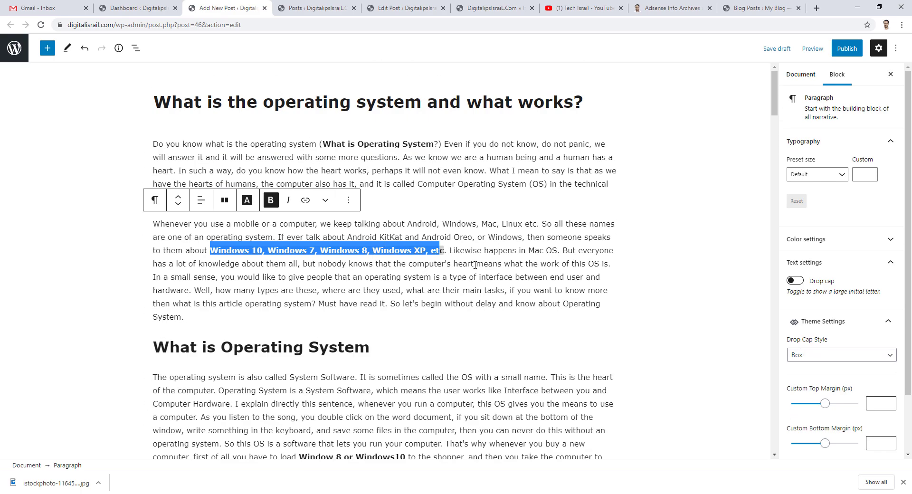
click(484, 264)
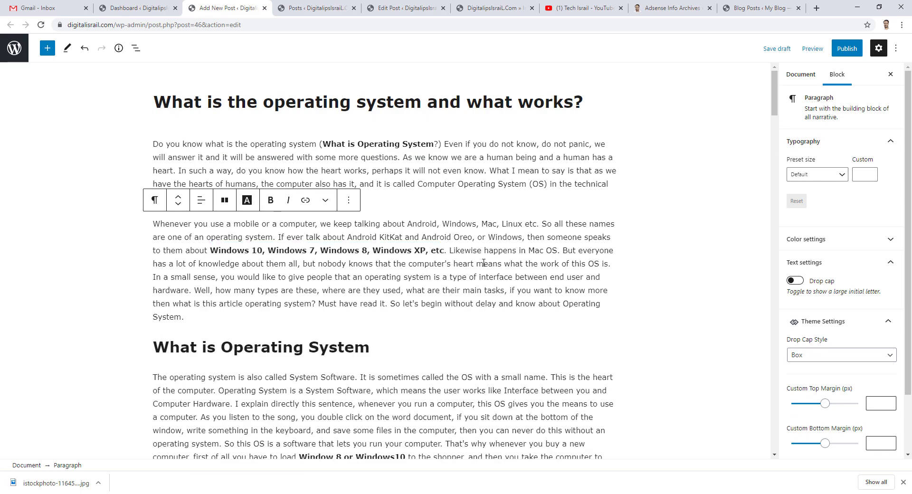
scroll(484, 264, down, 10)
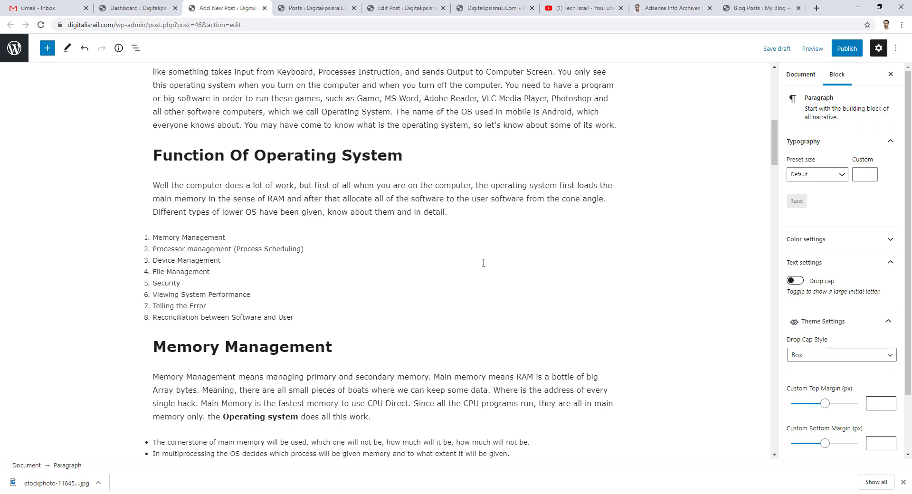
scroll(484, 263, up, 6)
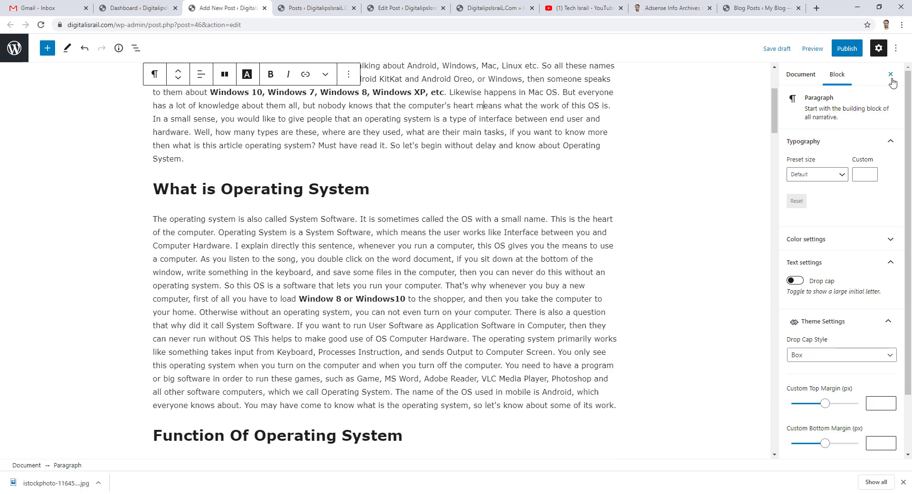
Open the featured image chooser from the post's document settings.
click(808, 76)
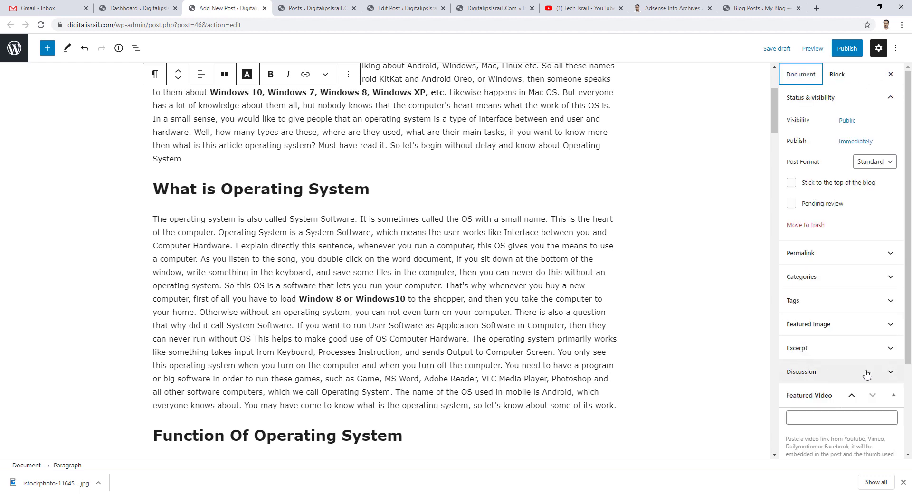
scroll(867, 374, down, 3)
scroll(865, 372, up, 2)
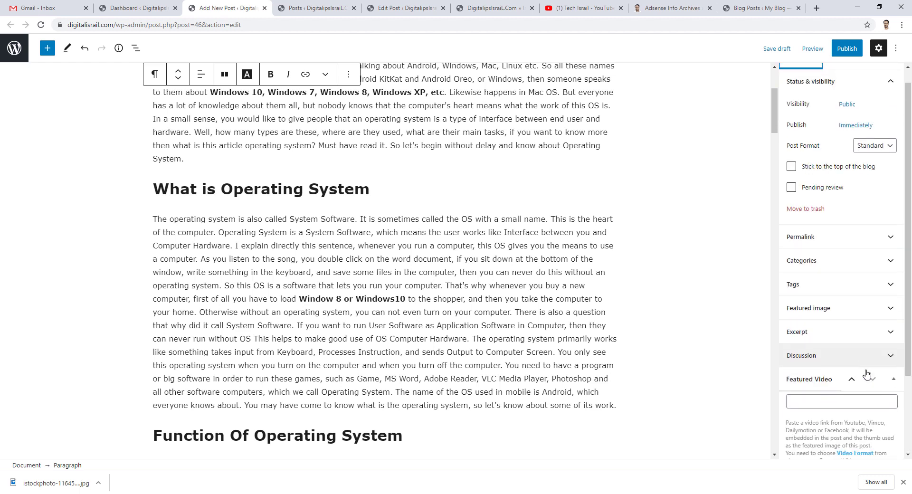
click(820, 245)
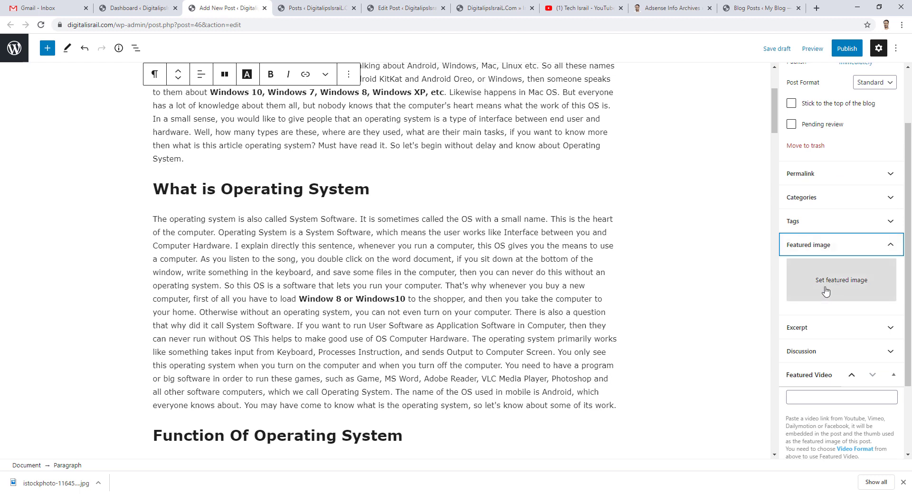
click(844, 281)
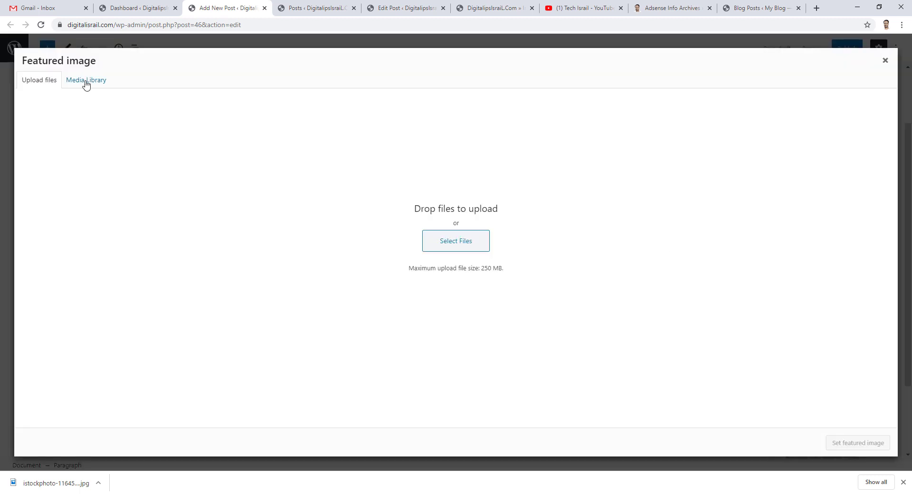
Upload the image "What is the operating system and what works" from the Desktop's Image folder, copying its file name.
click(454, 244)
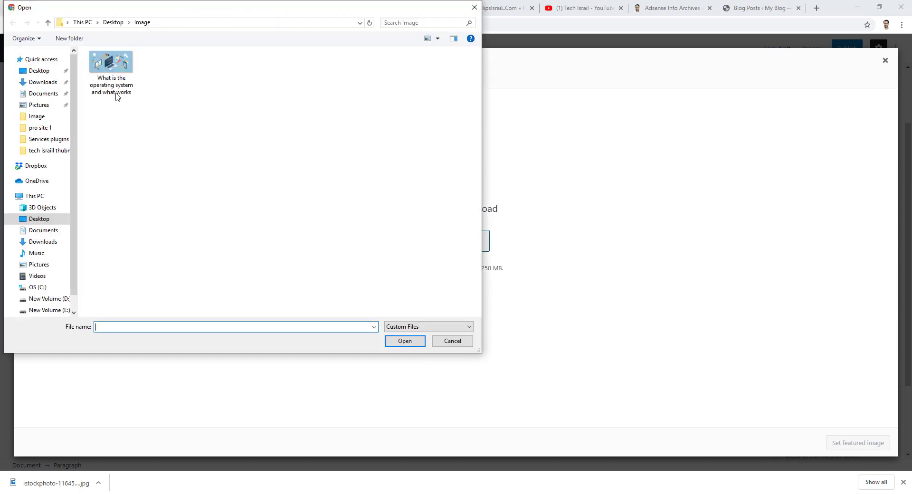
click(112, 73)
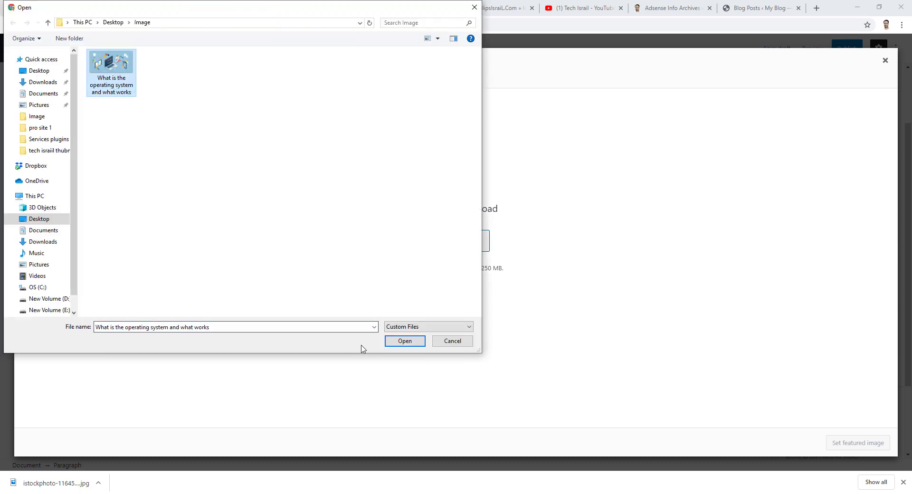
click(257, 328)
key(ctrl+c)
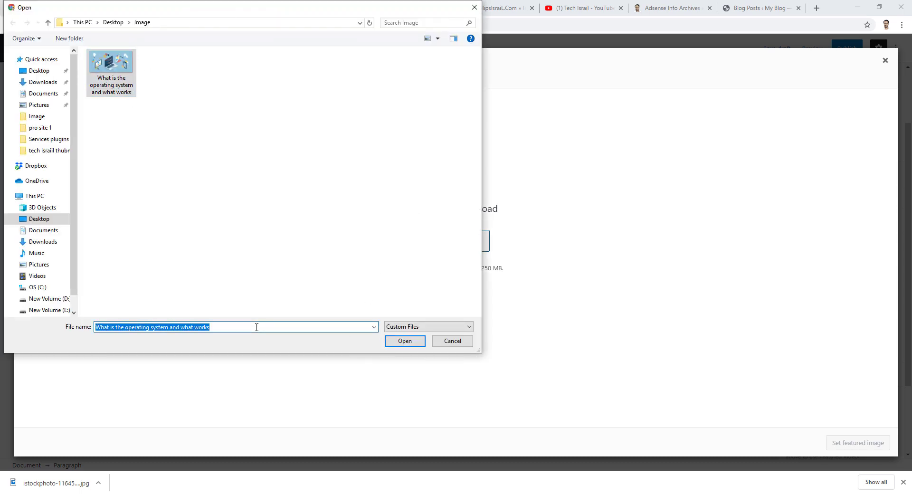
click(403, 340)
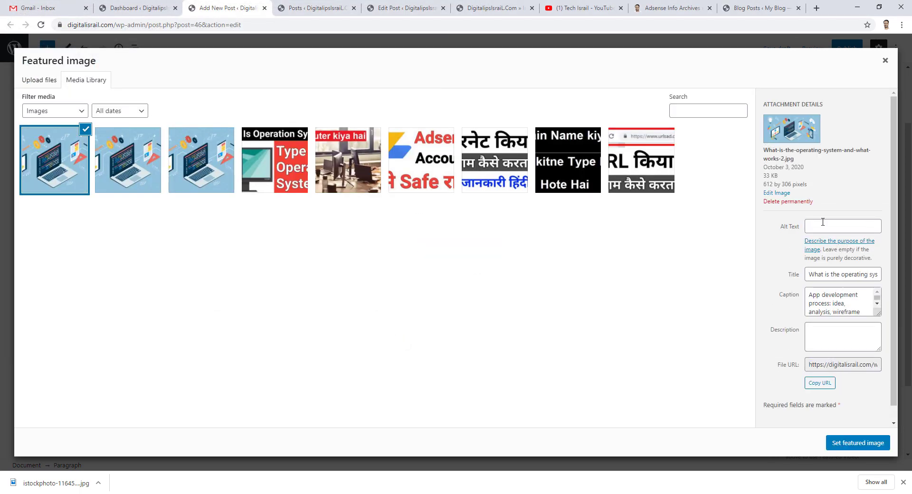
Set the uploaded image's alt text and title to "What is the operating system and what works".
click(823, 222)
key(ctrl+v)
click(823, 277)
key(ctrl+a)
key(ctrl+v)
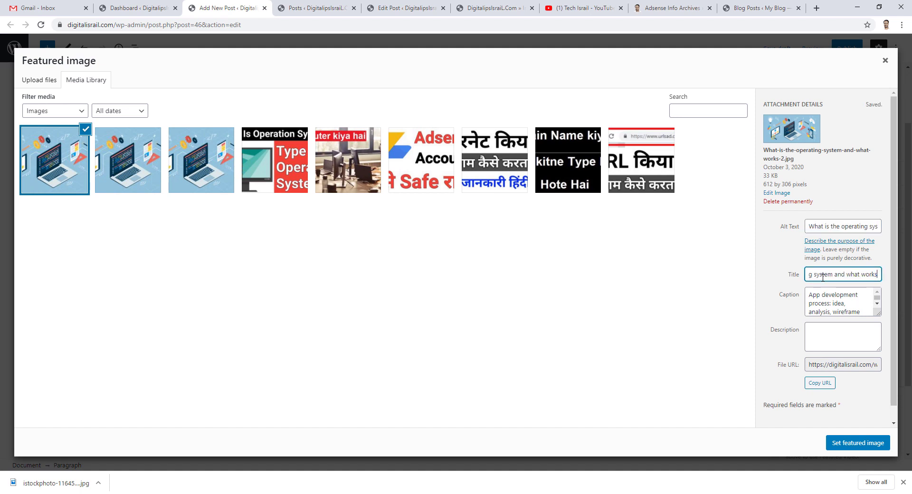
Replace the image's caption and fill in its description with "What is the operating system and what works".
click(822, 305)
key(ctrl+a)
key(ctrl+v)
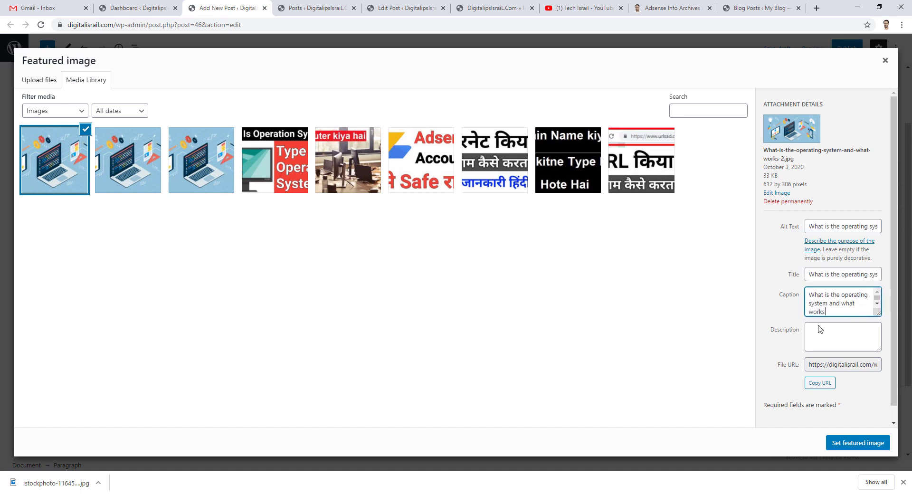
click(818, 335)
key(ctrl+v)
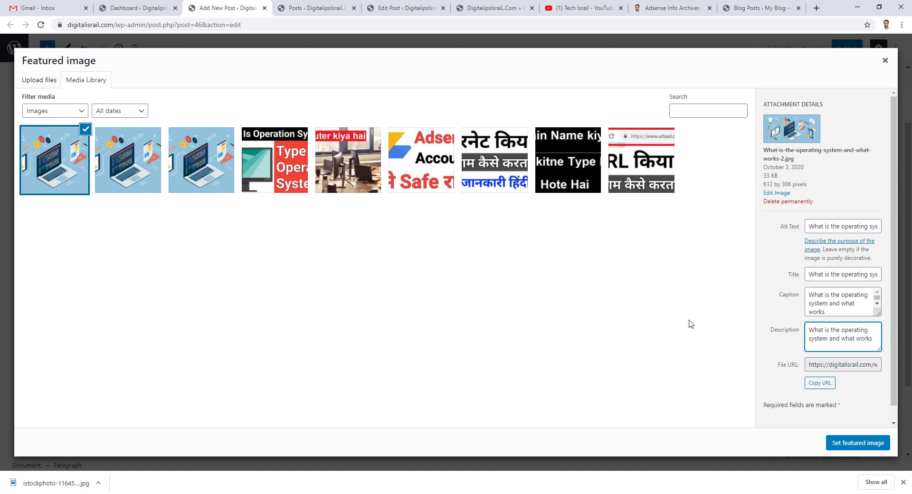
Apply the selected laptop illustration as the post's featured image.
click(854, 443)
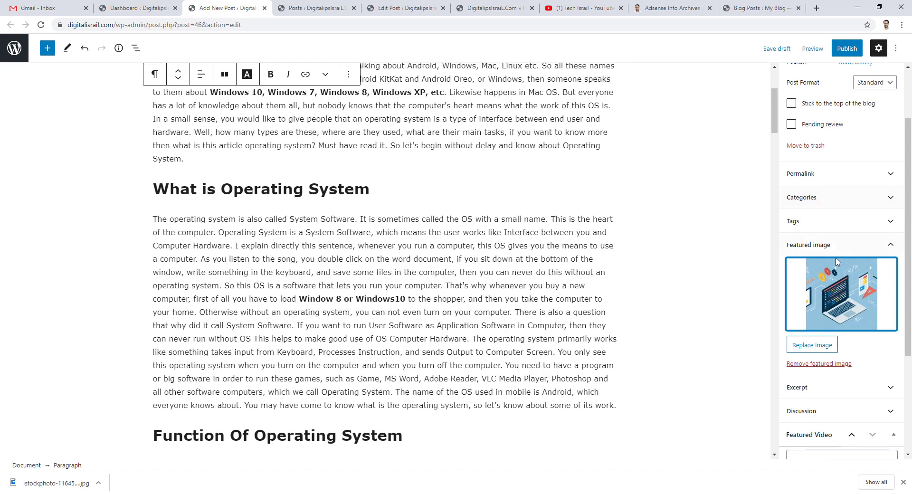
scroll(348, 226, up, 3)
scroll(347, 227, down, 3)
scroll(335, 284, down, 5)
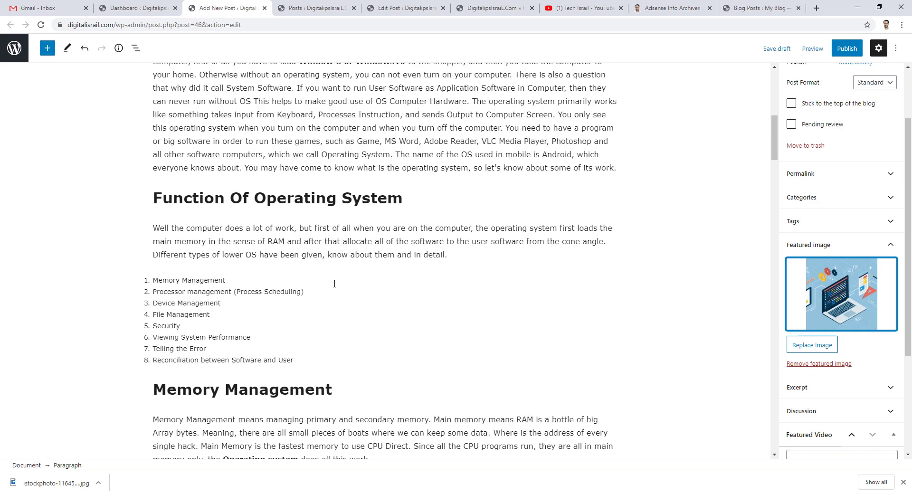
scroll(335, 284, up, 5)
scroll(445, 271, down, 4)
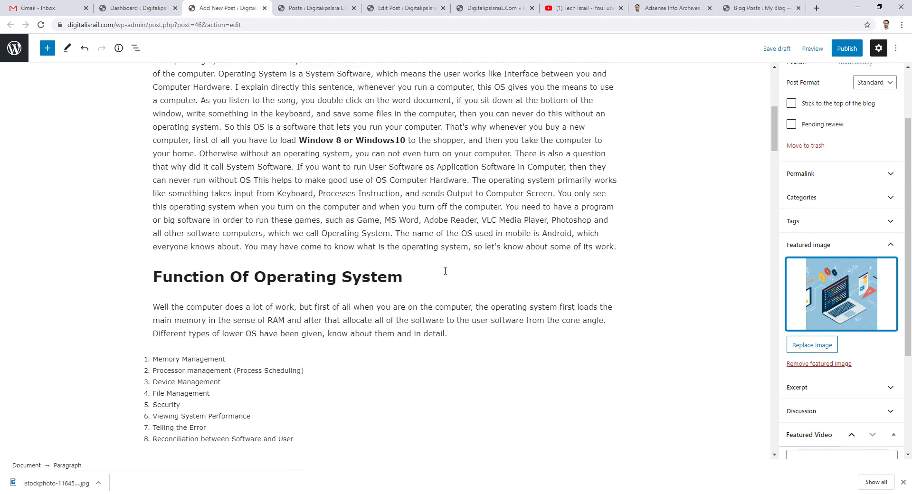
Add an empty paragraph after the introduction, above the "What is Operating System" heading.
click(619, 252)
key(Return)
scroll(428, 285, up, 10)
click(253, 331)
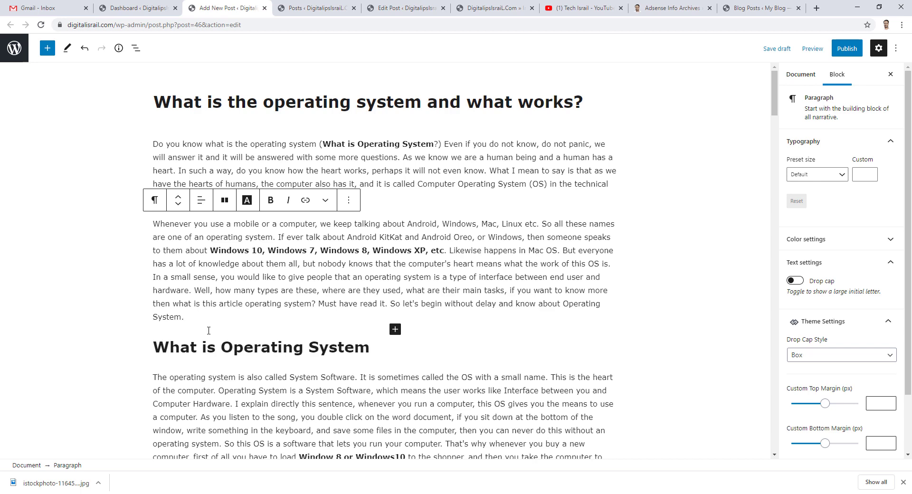
key(Return)
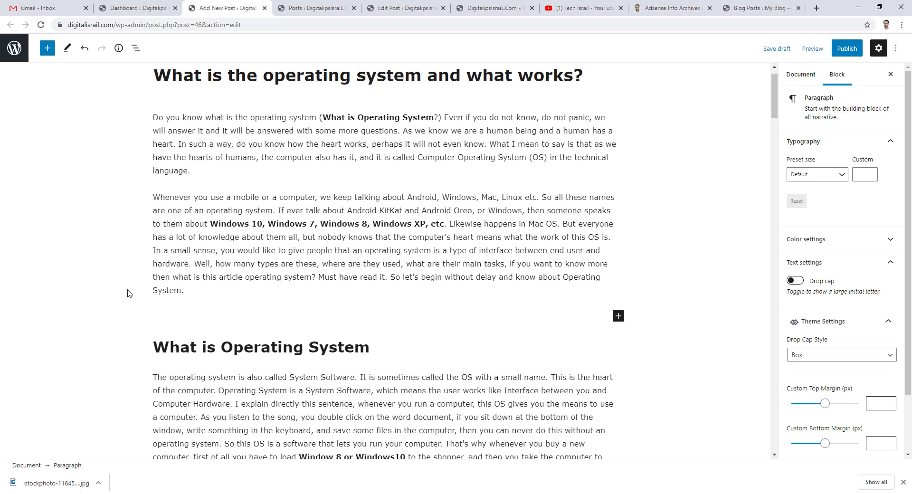
Insert an image block in the empty paragraph and select What-is-the-operating-system-and-what-works-3.jpg from the media library.
click(46, 49)
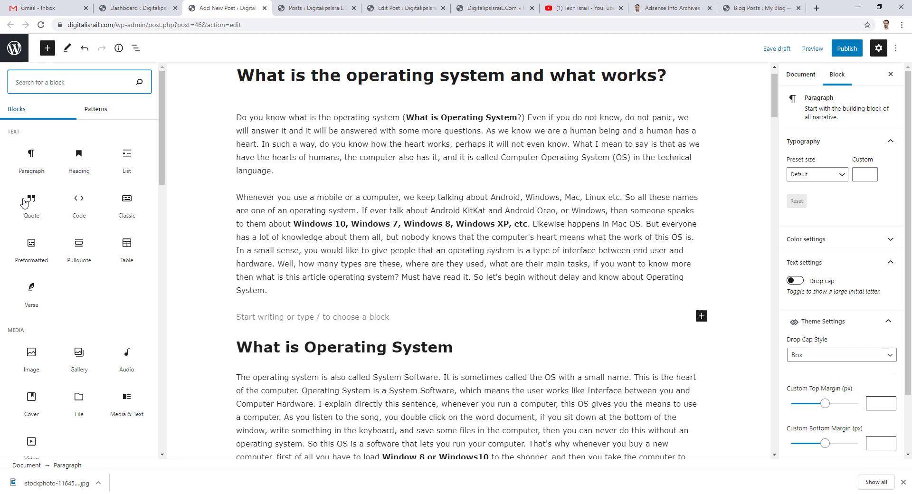
mouse_move(54, 364)
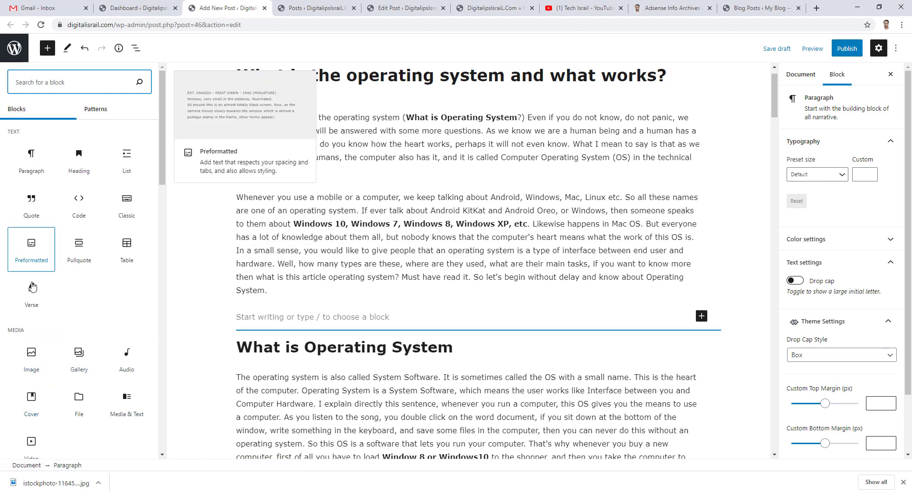
mouse_move(25, 383)
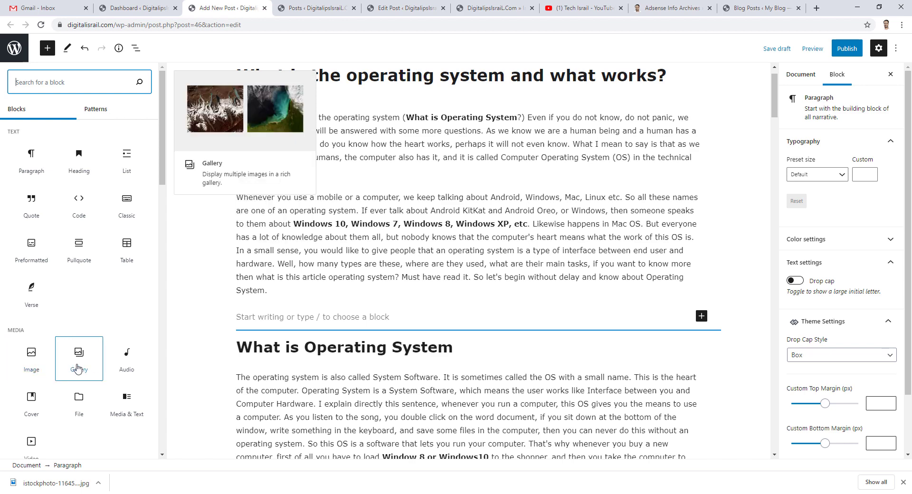
click(32, 362)
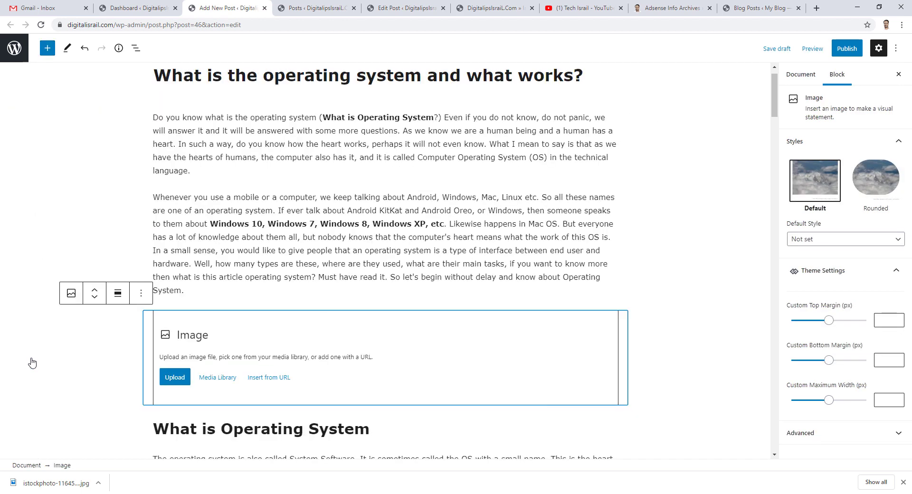
click(217, 377)
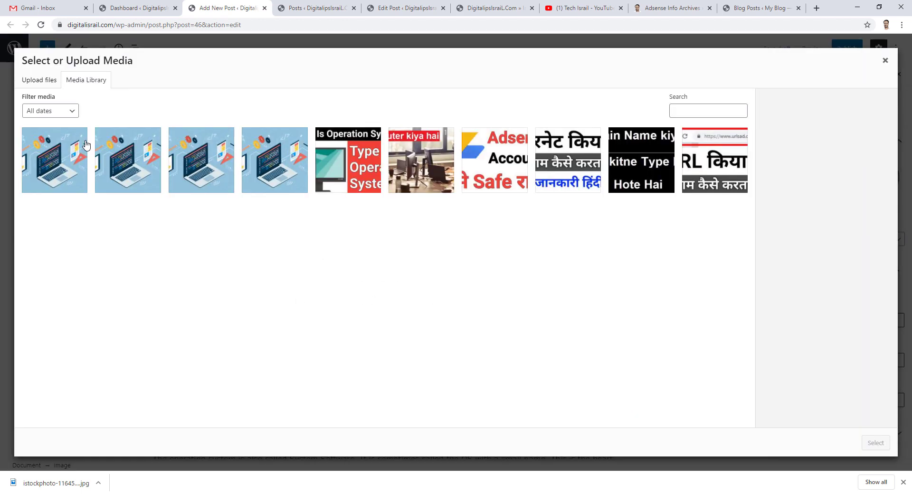
click(41, 164)
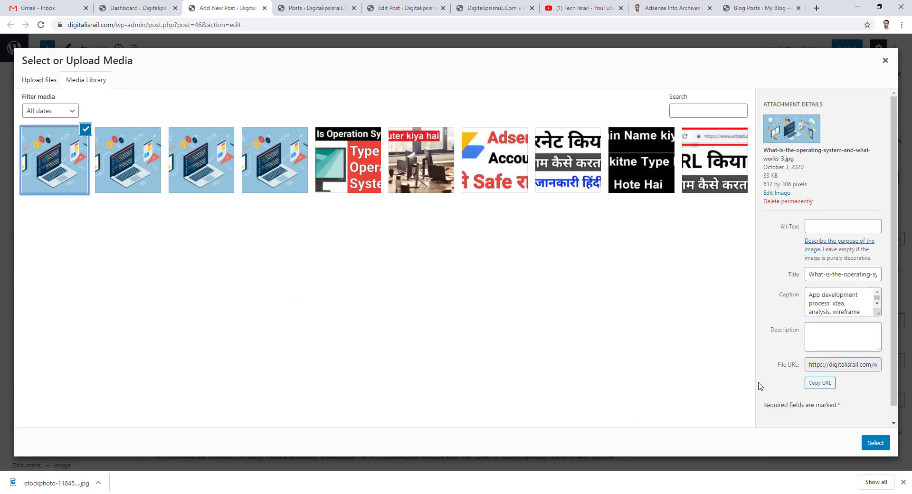
Set the selected image's title and alt text to "What is the operating system and what works".
click(847, 280)
key(ctrl+a)
key(ctrl+v)
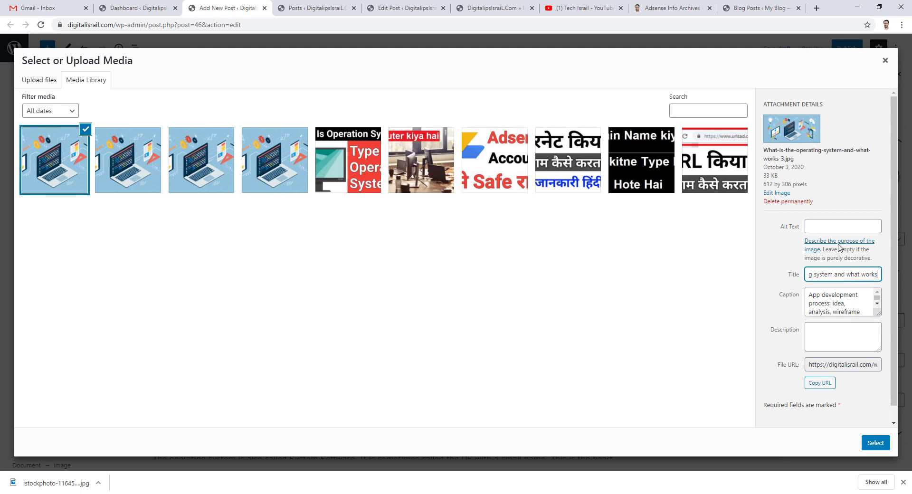
click(837, 229)
key(ctrl+v)
Set the image's caption and description to "What is the operating system and what works" and insert it into the article.
click(845, 299)
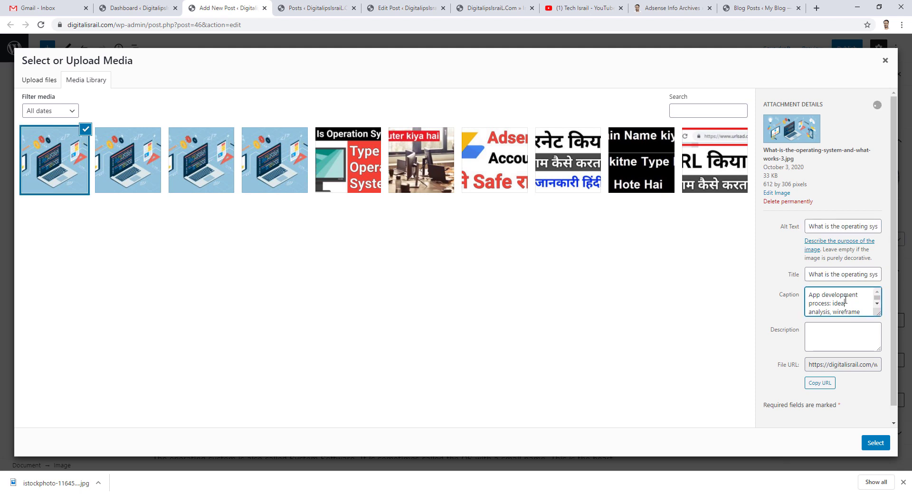
key(ctrl+a)
key(ctrl+v)
click(855, 348)
key(ctrl+v)
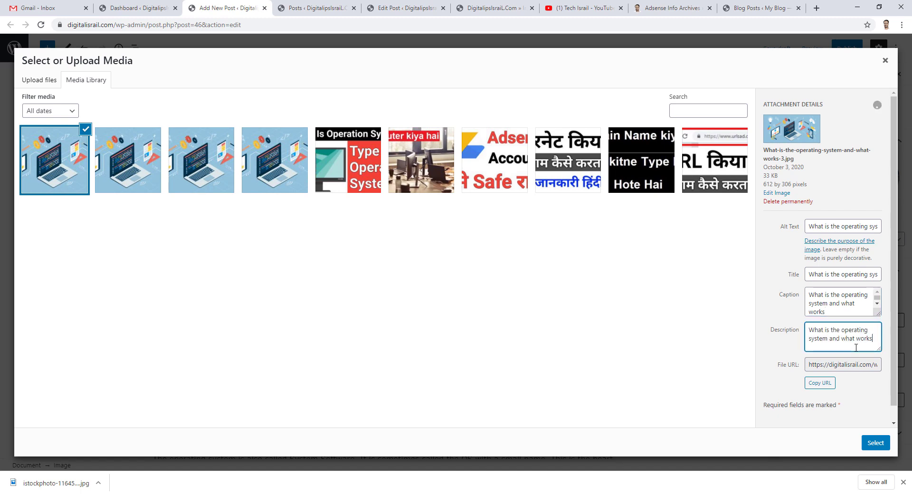
click(873, 439)
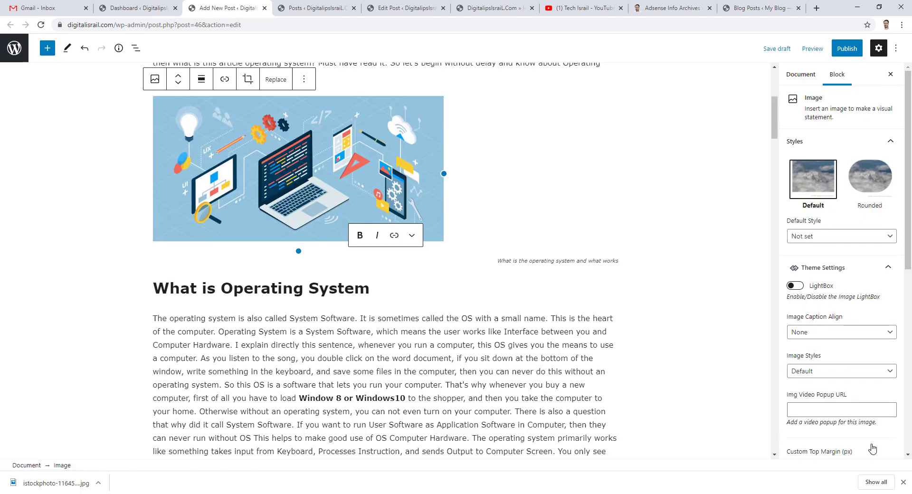
Enlarge the inserted image to nearly the full width of the article text and look through the article.
scroll(280, 192, up, 2)
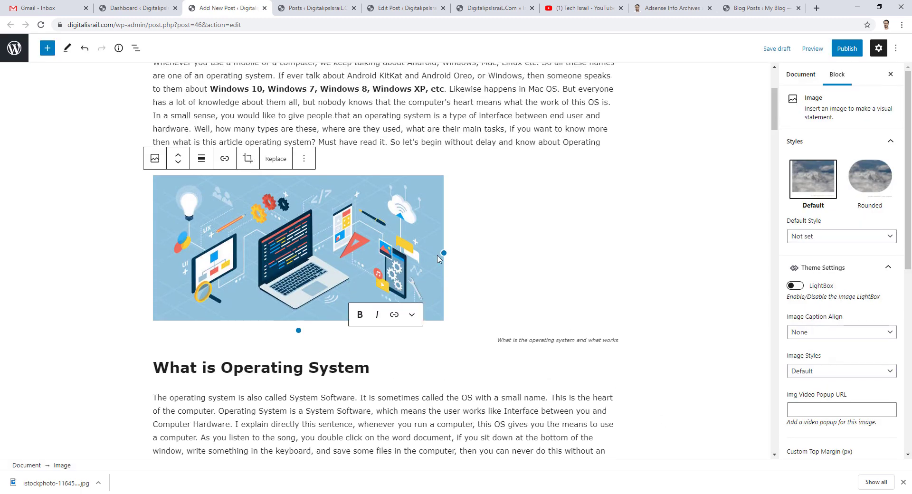
drag(445, 253, 612, 260)
scroll(512, 317, down, 15)
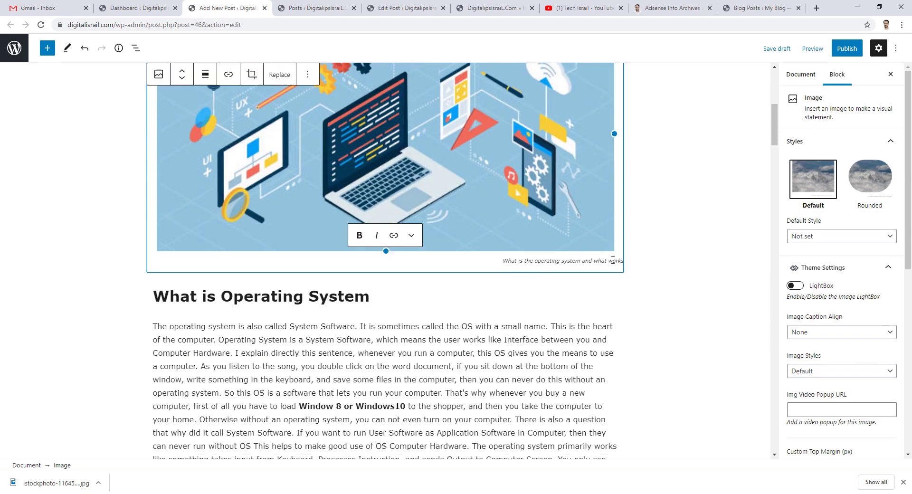
scroll(512, 317, down, 5)
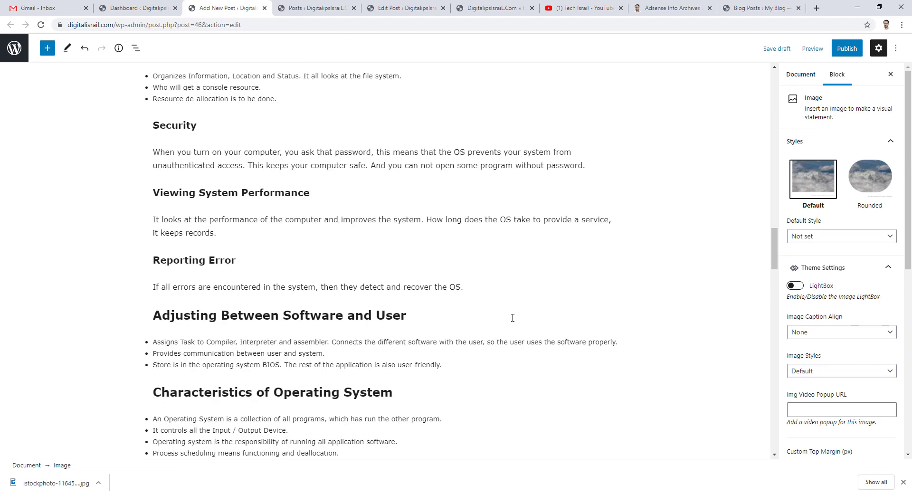
scroll(512, 317, up, 20)
scroll(513, 321, up, 3)
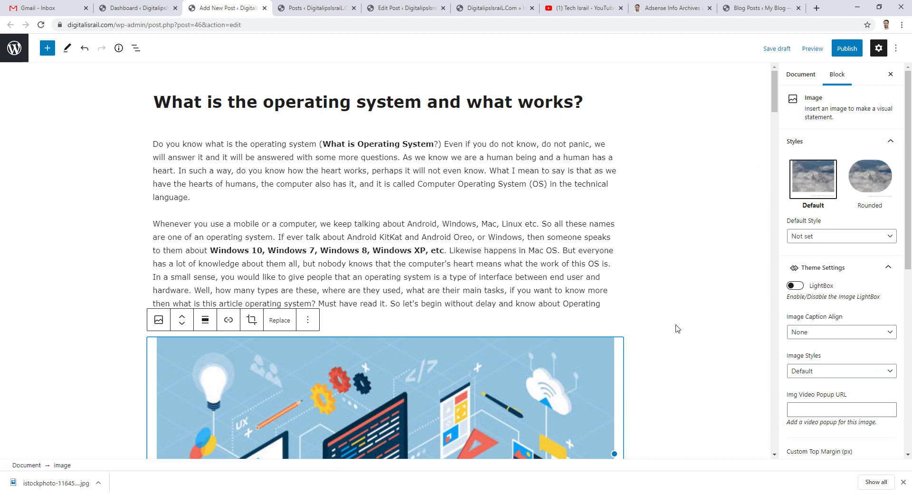
Assign the post to the "Computer Part Info" category in the document settings.
click(807, 74)
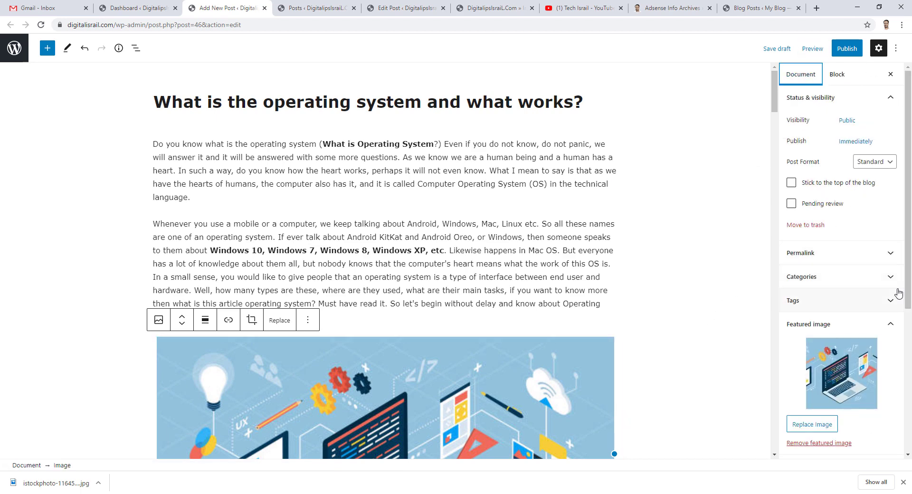
click(890, 277)
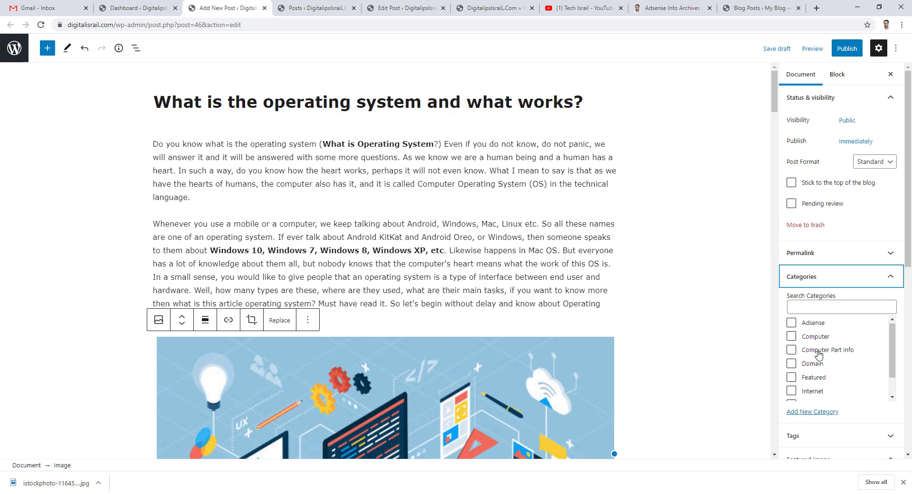
scroll(818, 360, down, 1)
scroll(822, 367, up, 1)
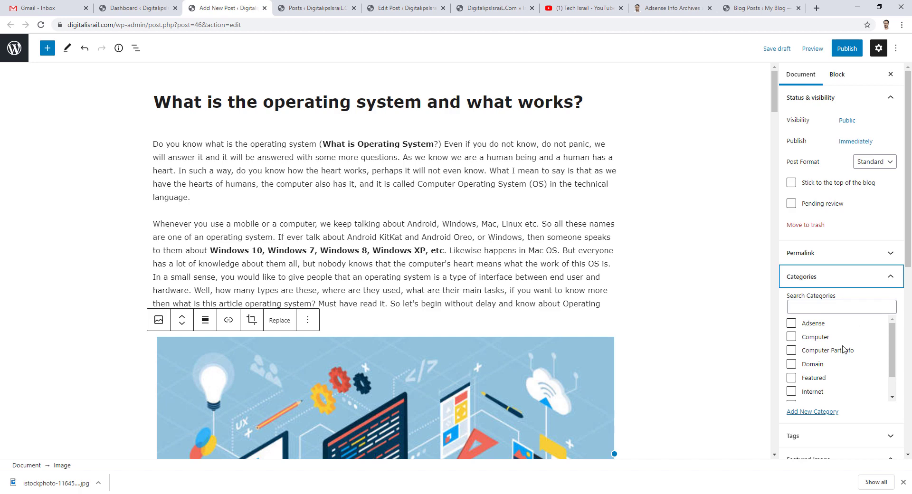
scroll(836, 361, down, 1)
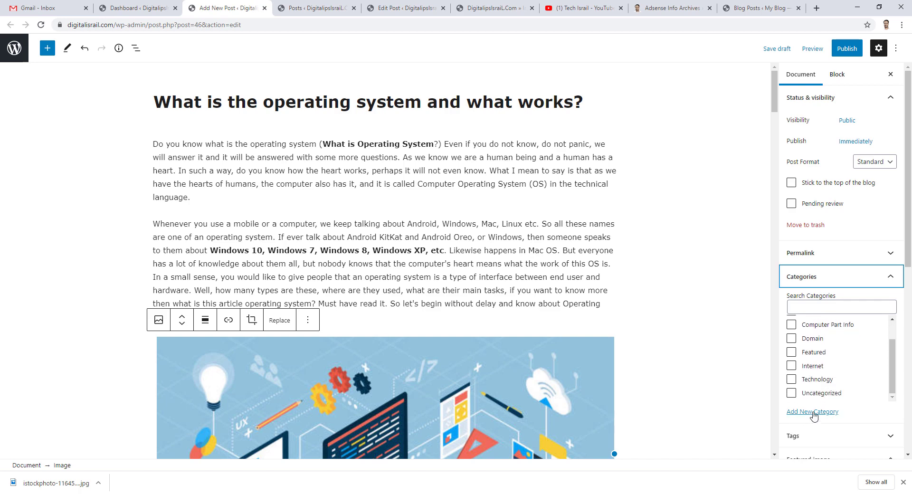
scroll(822, 365, down, 3)
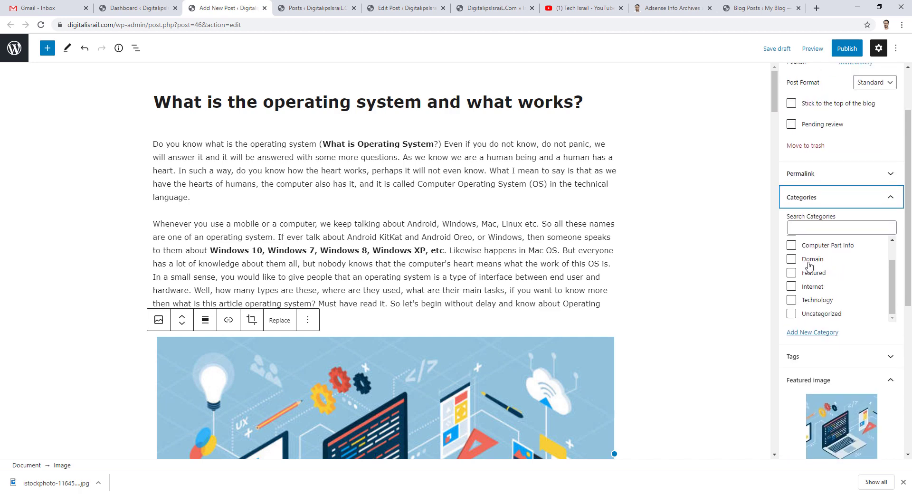
scroll(817, 267, up, 1)
click(791, 271)
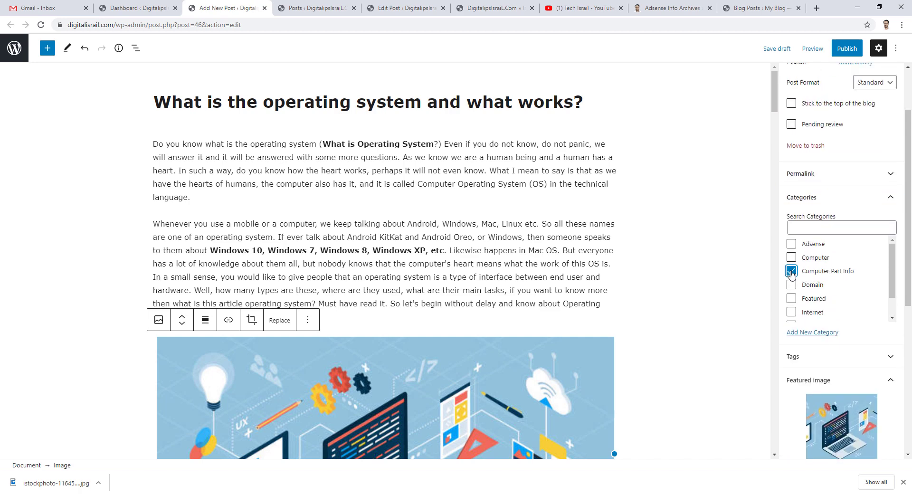
scroll(791, 273, down, 1)
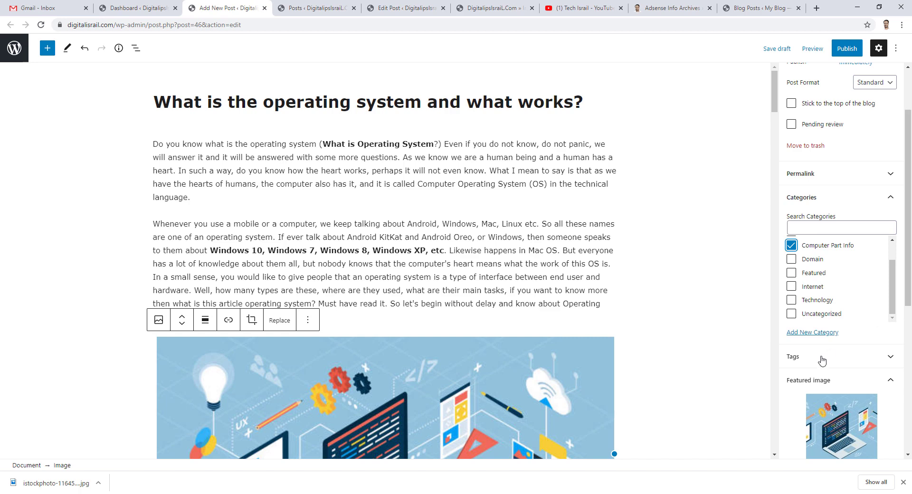
scroll(843, 300, up, 1)
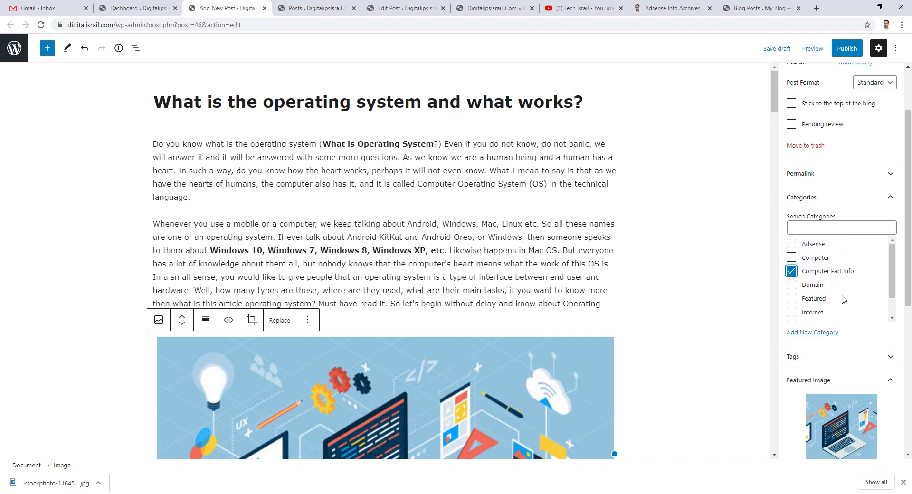
click(825, 199)
Add the tags "operating system" and "What is Operating System" to the post.
click(818, 224)
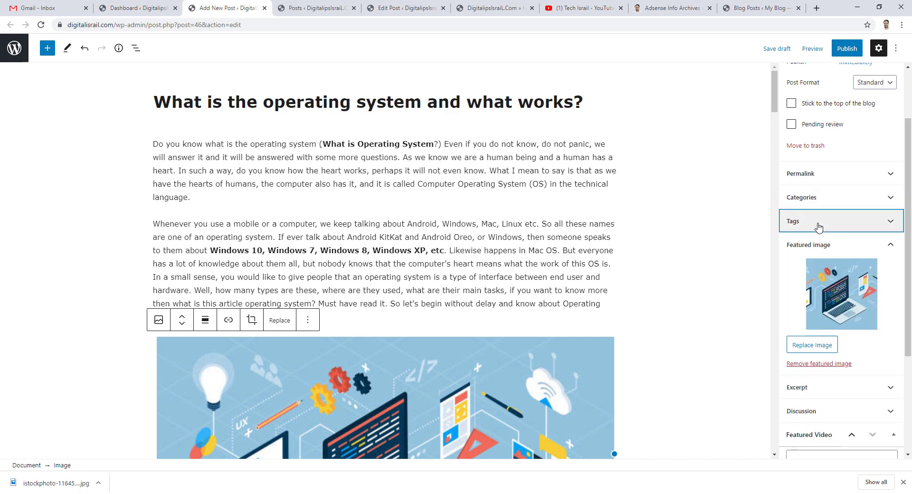
click(310, 115)
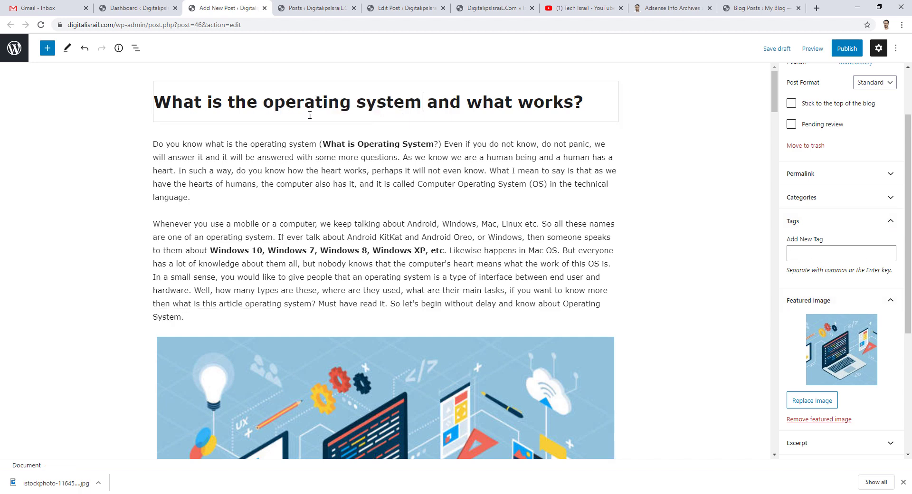
drag(265, 100, 418, 107)
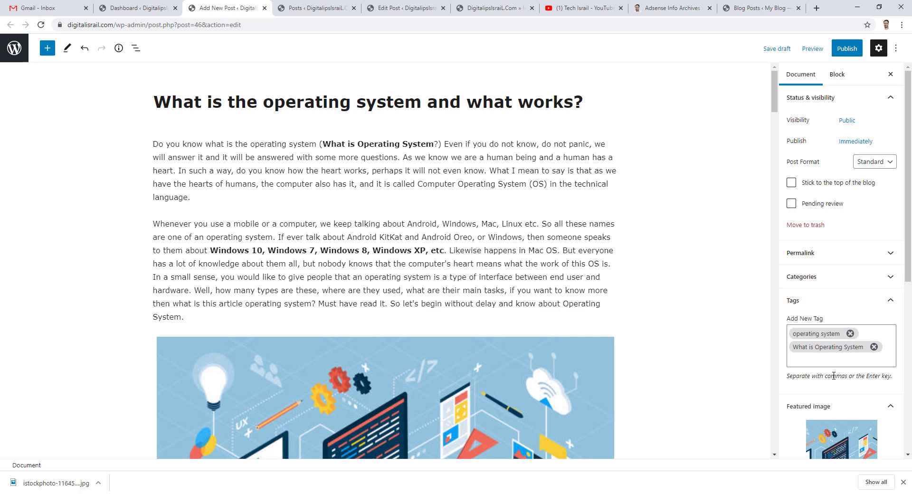
Check the remaining document settings and publish the post.
scroll(834, 375, down, 6)
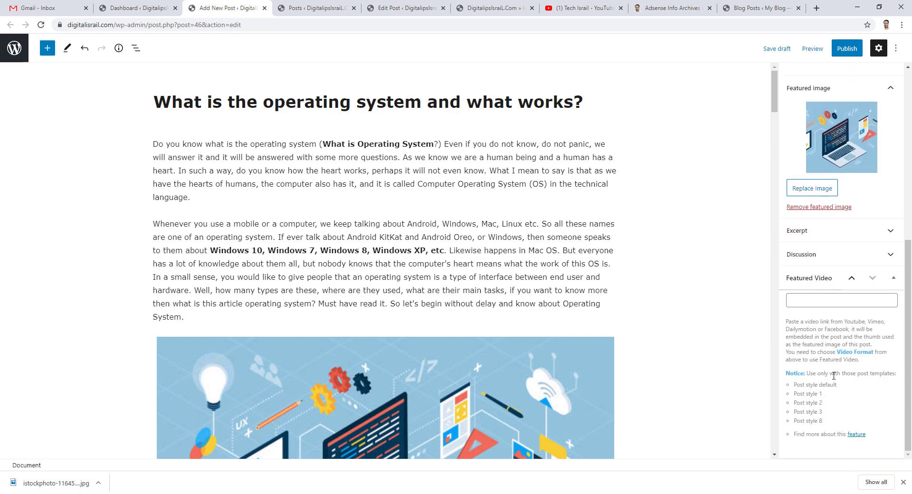
scroll(834, 375, up, 7)
click(846, 55)
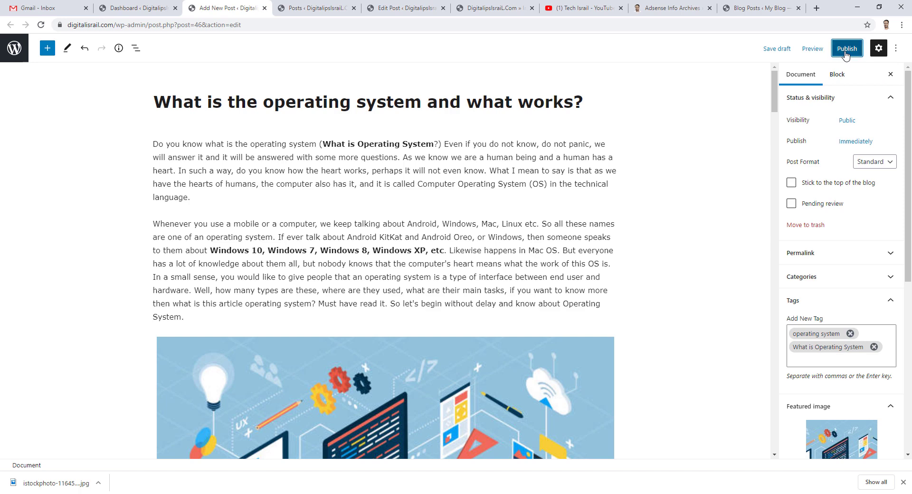
click(811, 58)
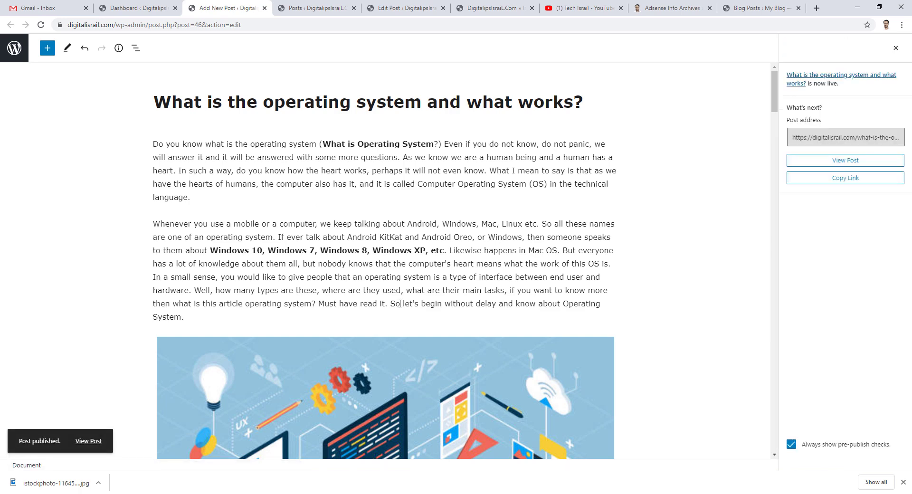
Open the published post in a new browser tab and view it from the top.
right_click(83, 441)
click(109, 356)
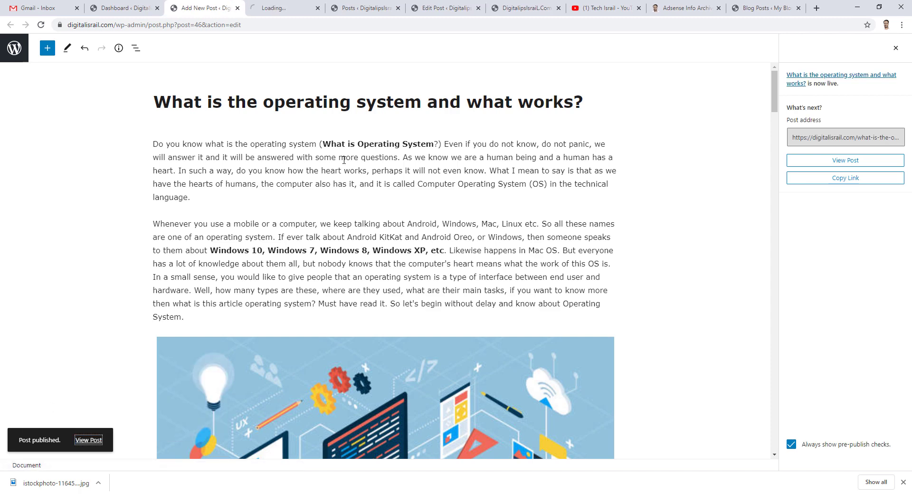
key(ctrl+Tab)
scroll(390, 179, up, 3)
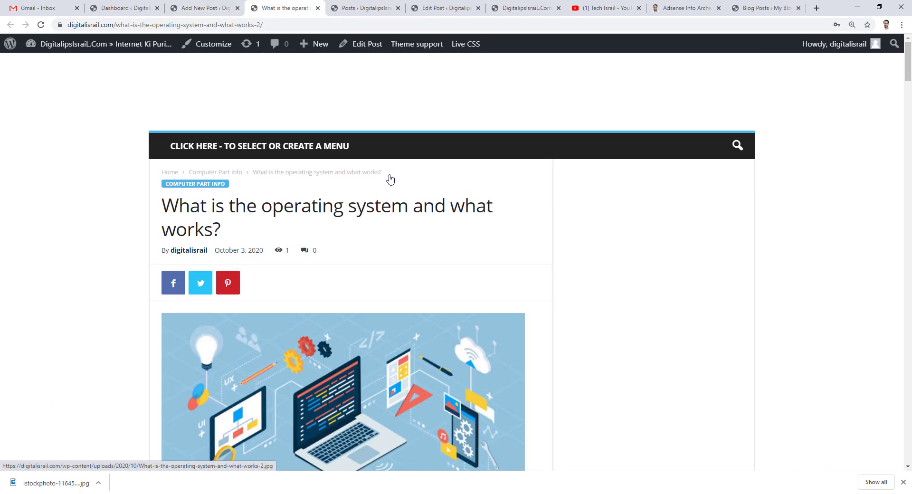
Read through the published operating system post from its title down to the later sections and return to its beginning.
scroll(390, 179, down, 20)
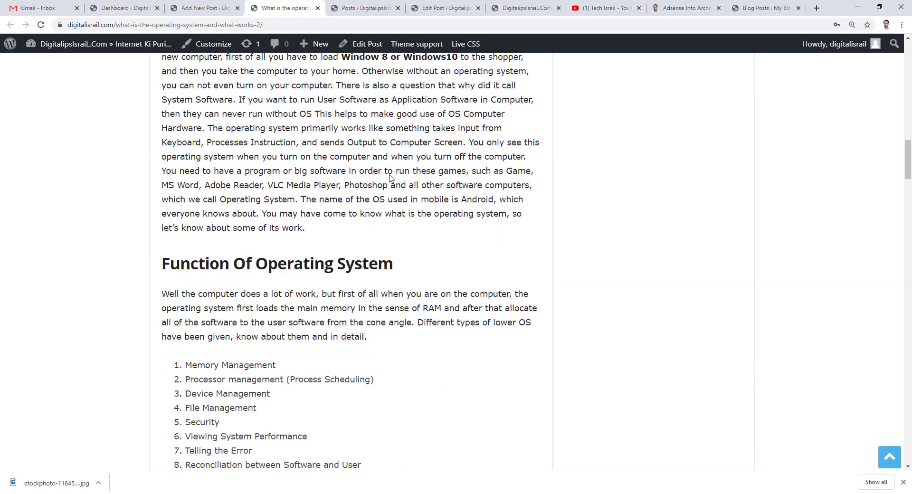
scroll(390, 179, down, 15)
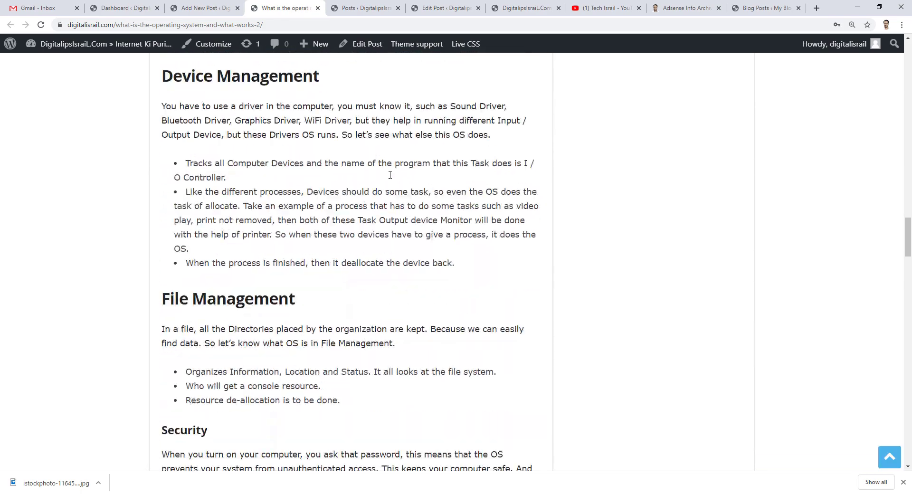
scroll(390, 175, down, 8)
scroll(389, 175, up, 20)
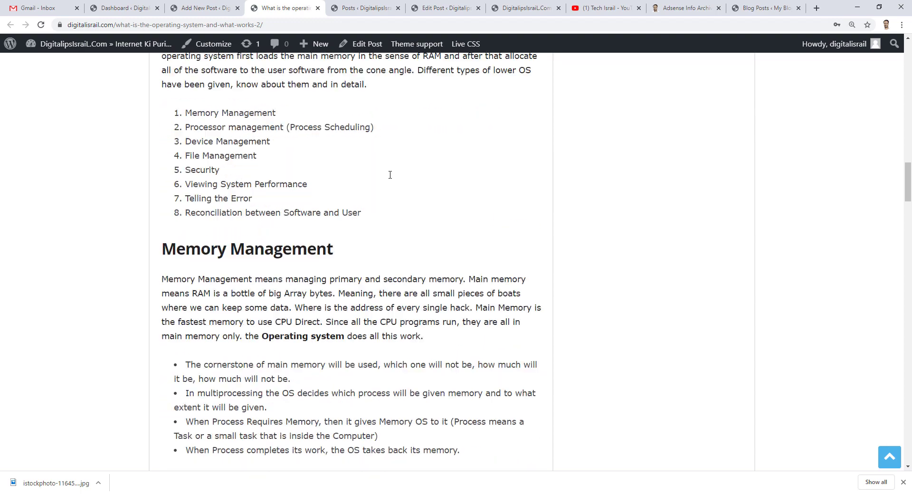
scroll(390, 175, up, 20)
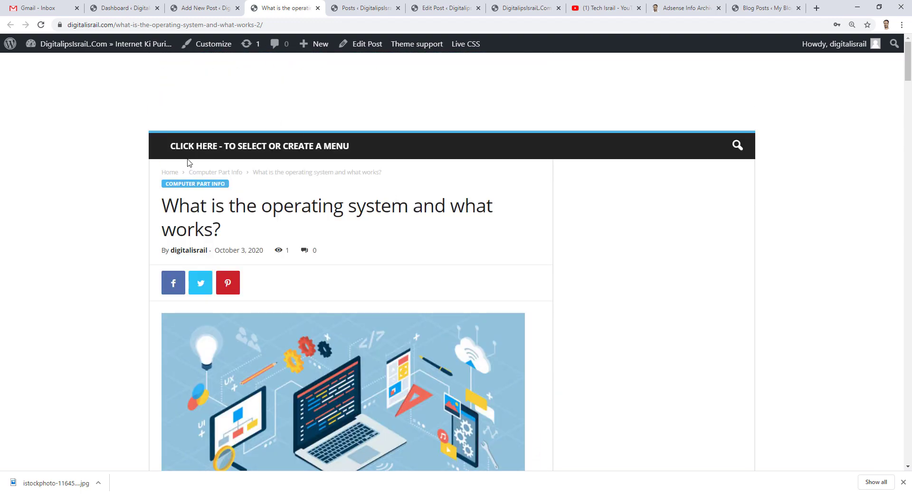
Open the blog's home page from the post's breadcrumb and look through its posts and footer widgets.
click(170, 172)
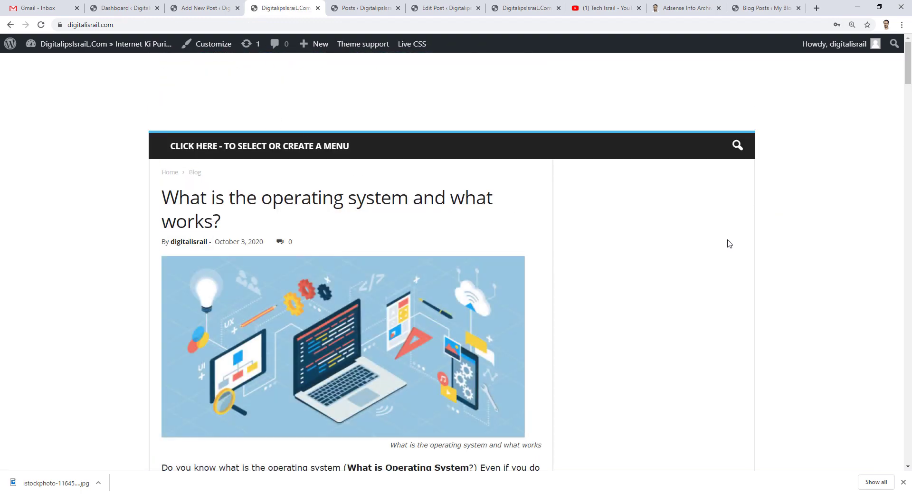
scroll(380, 317, down, 20)
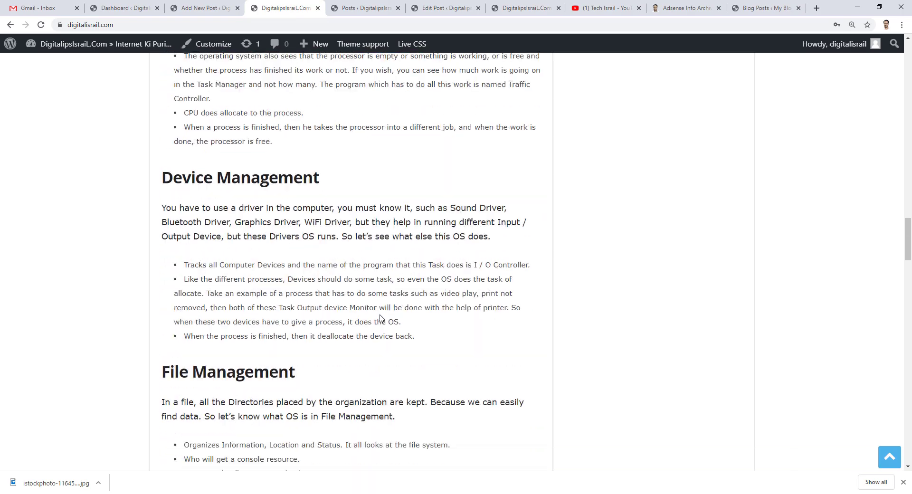
scroll(380, 318, down, 20)
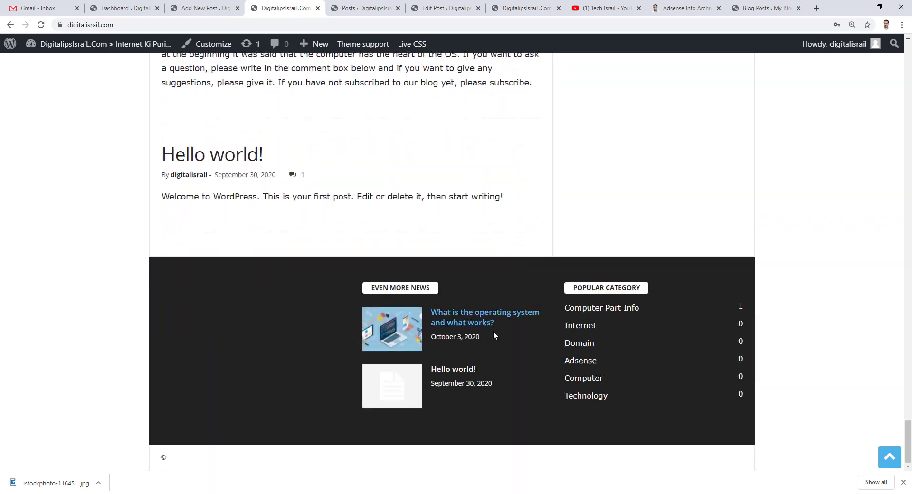
scroll(494, 331, up, 20)
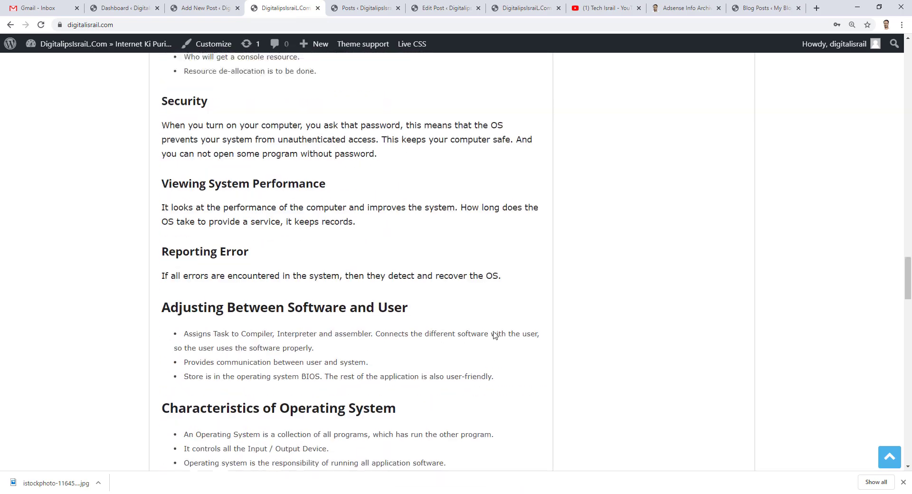
scroll(493, 336, up, 20)
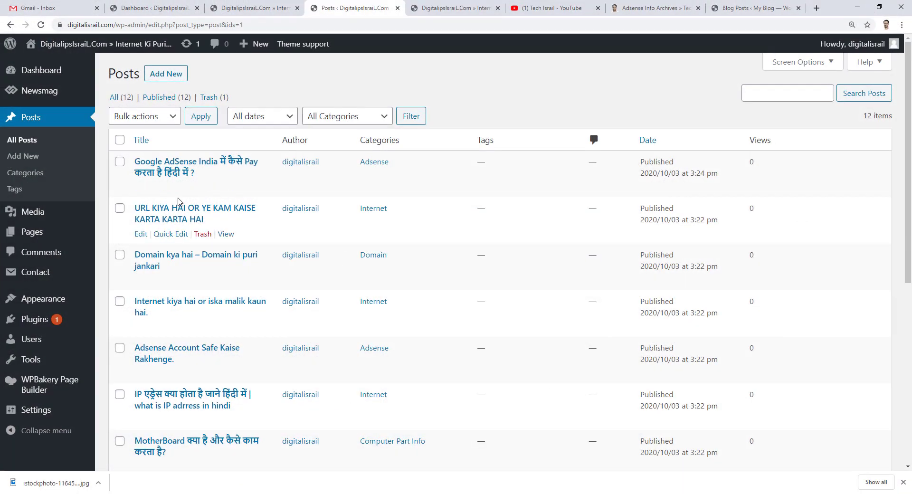
Review the list of published posts, then reload the blog's home page in its other tab and examine the new articles.
scroll(178, 201, down, 8)
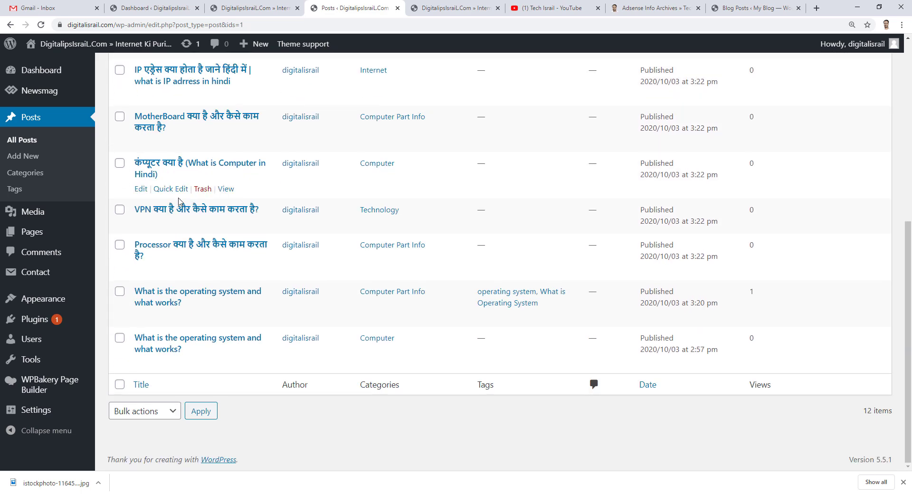
scroll(178, 201, up, 8)
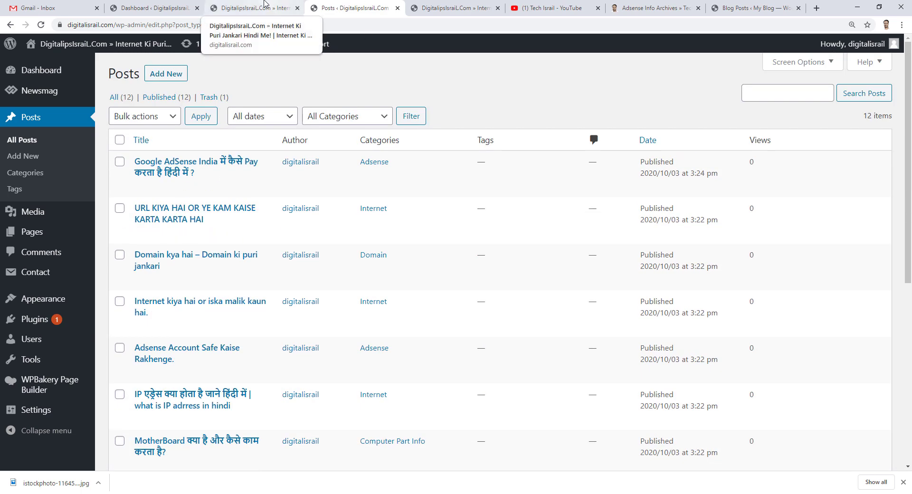
click(441, 5)
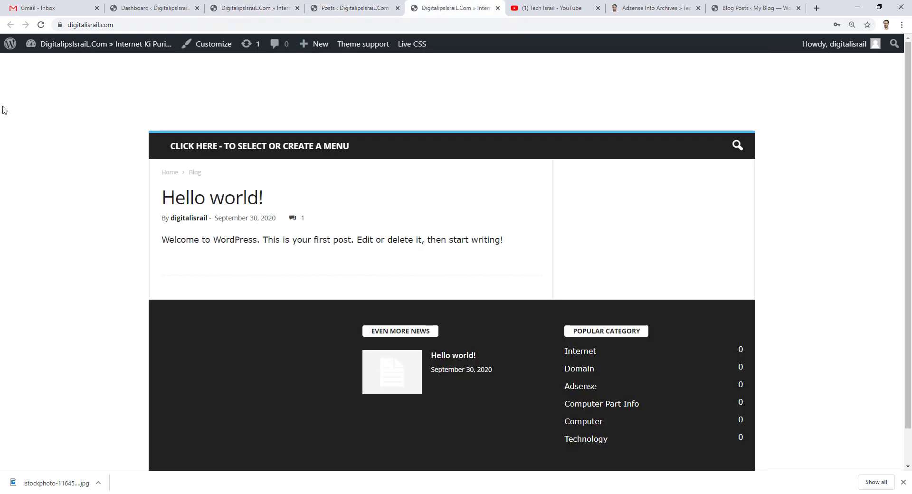
click(41, 25)
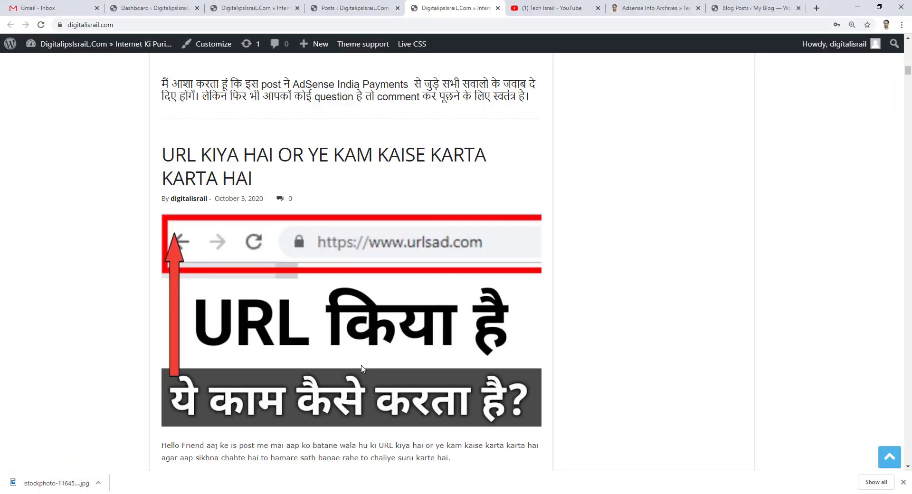
scroll(362, 368, up, 20)
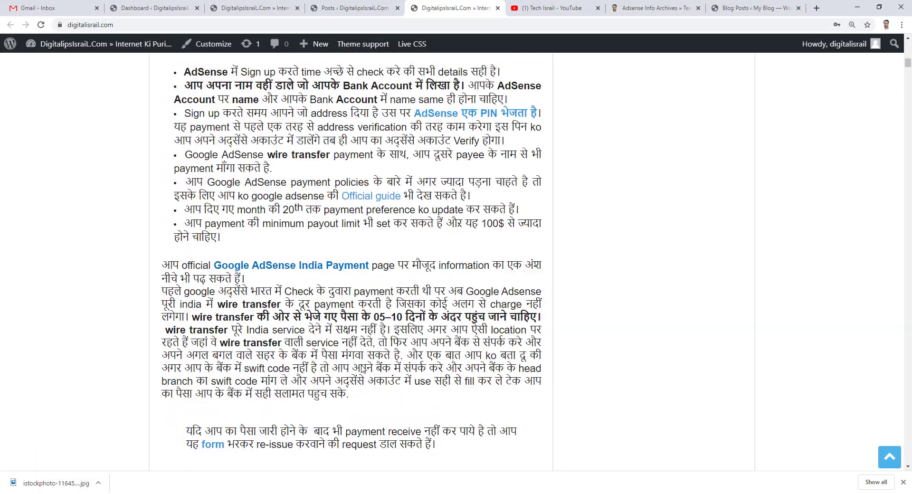
scroll(362, 368, down, 7)
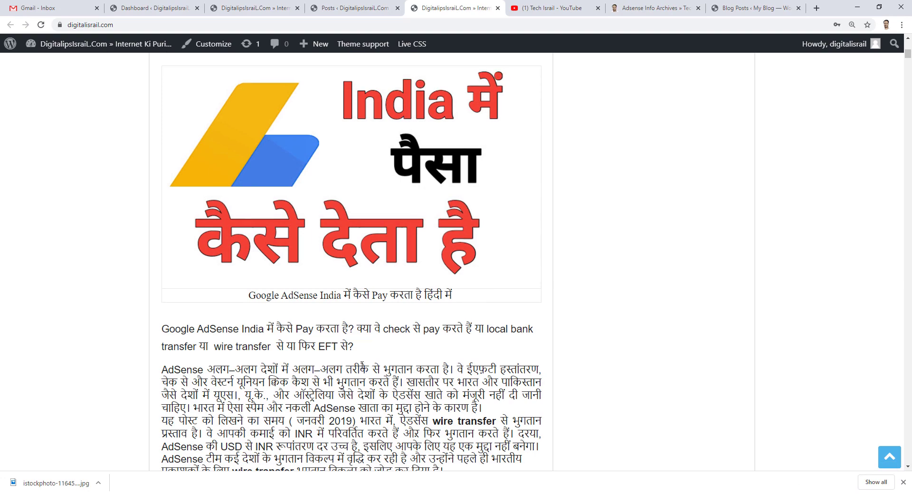
scroll(362, 368, up, 8)
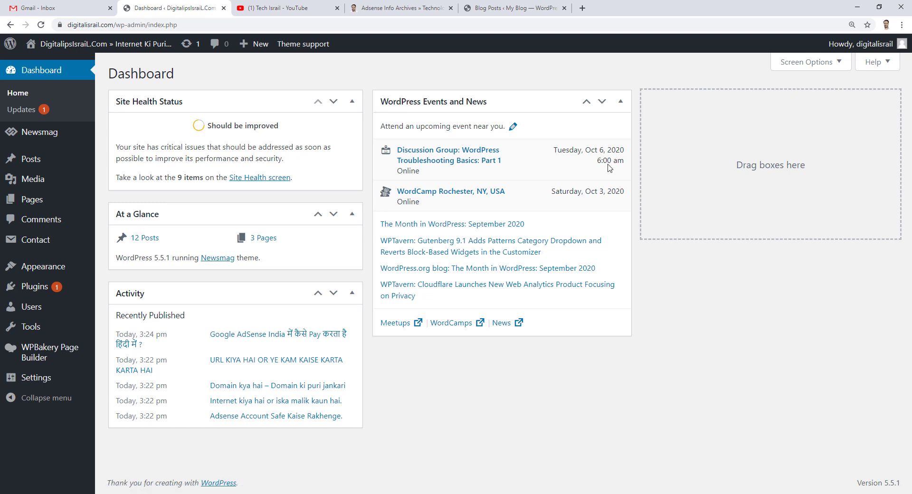
Open the list of all pages in the WordPress dashboard and check the existing entries.
mouse_move(21, 204)
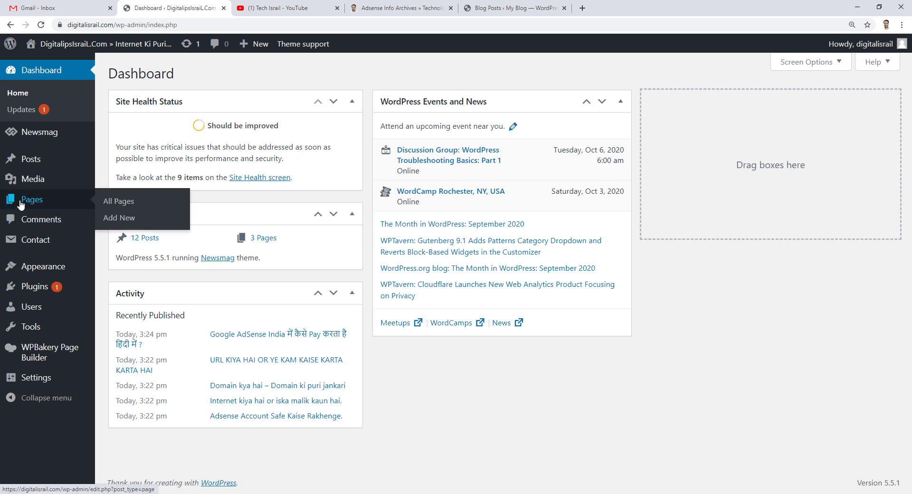
click(118, 203)
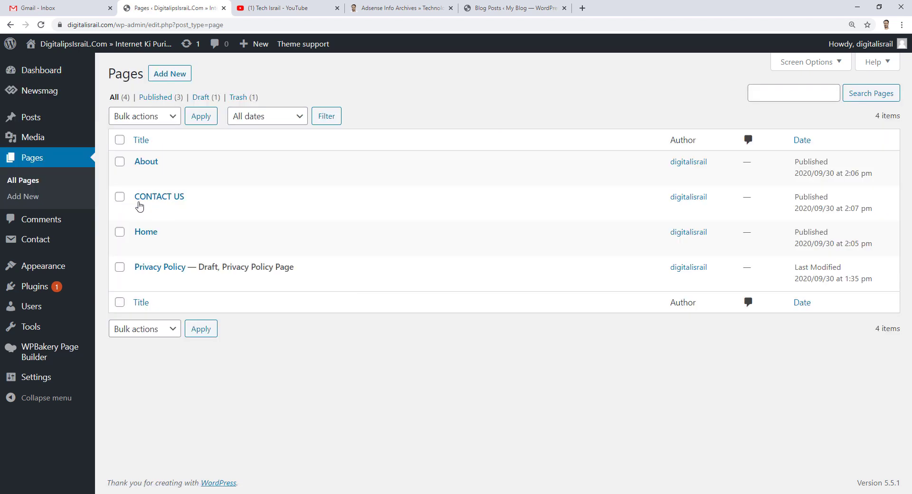
mouse_move(182, 283)
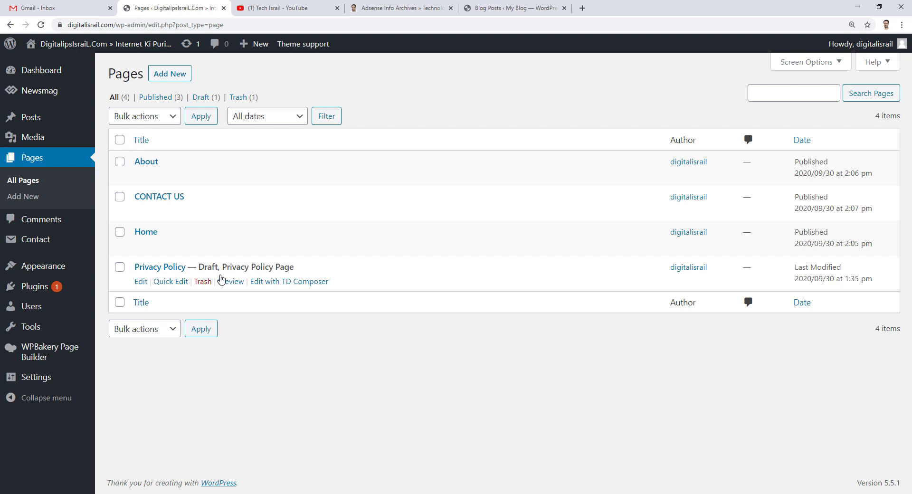
mouse_move(136, 181)
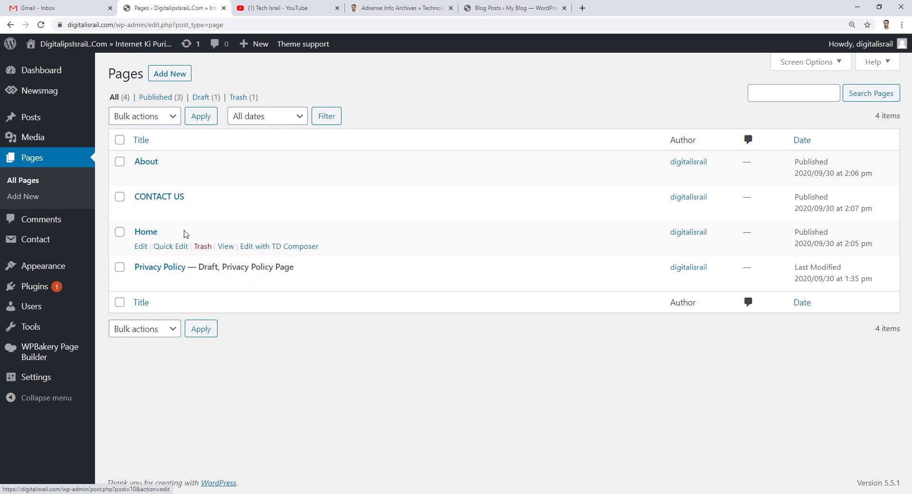
Examine the reference site technologytipsisrail.com, including its home page's menu, post list and sidebar layout.
click(380, 7)
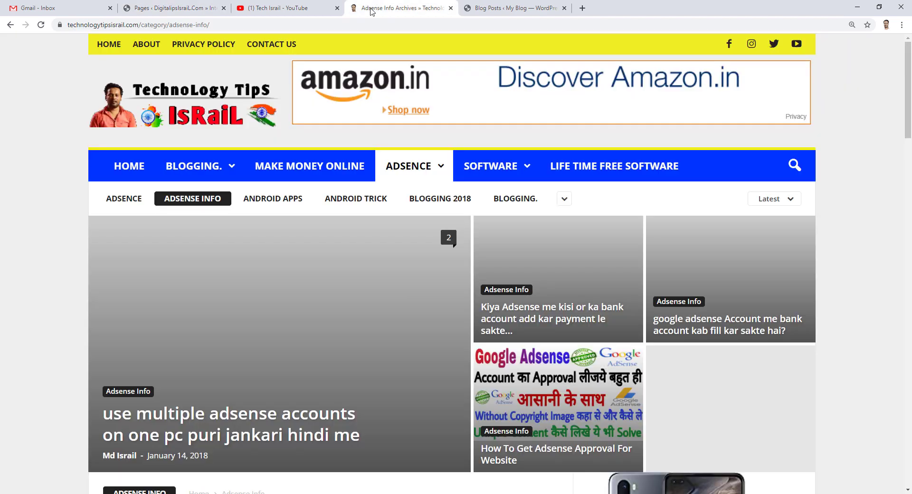
scroll(176, 195, down, 5)
scroll(176, 194, up, 5)
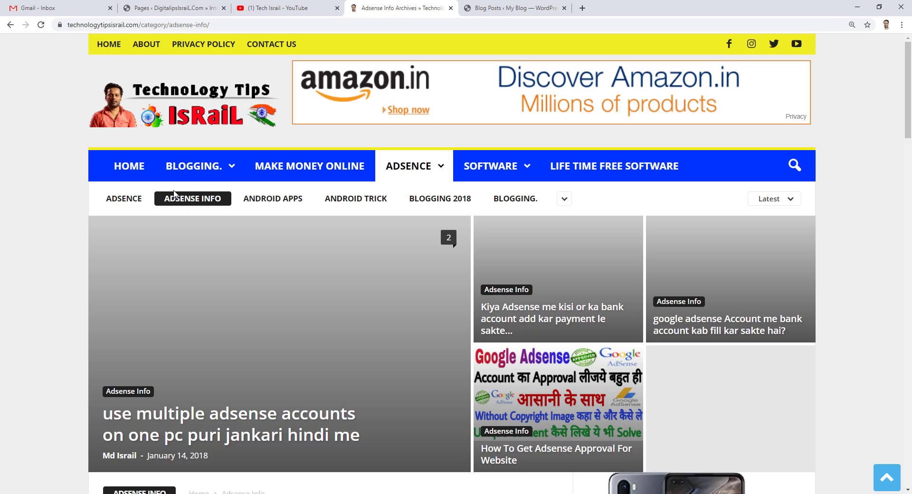
click(127, 166)
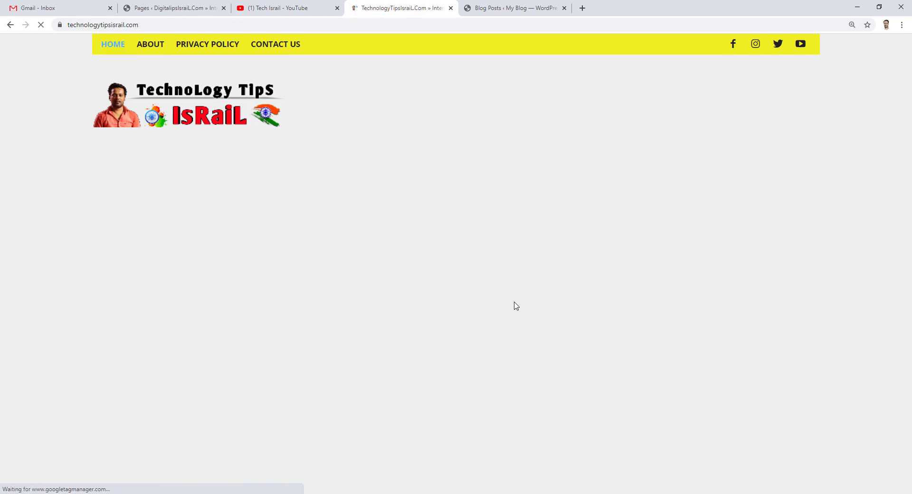
scroll(515, 305, down, 15)
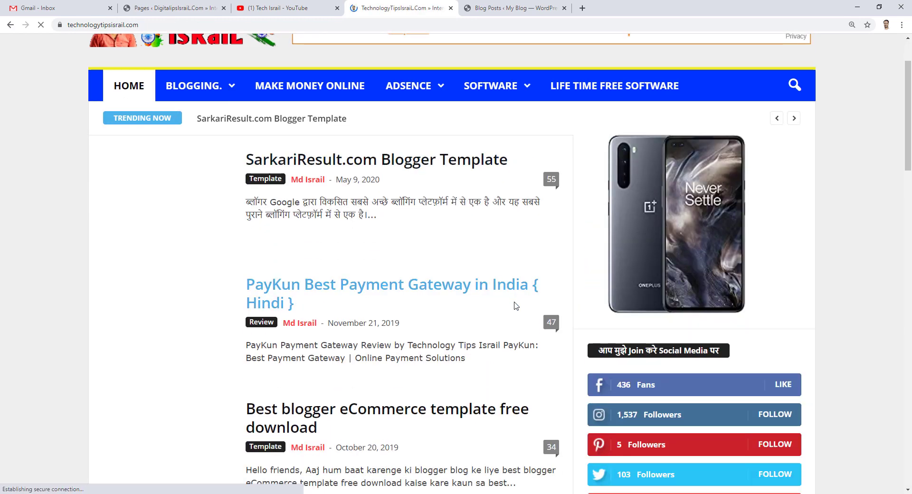
scroll(516, 306, up, 15)
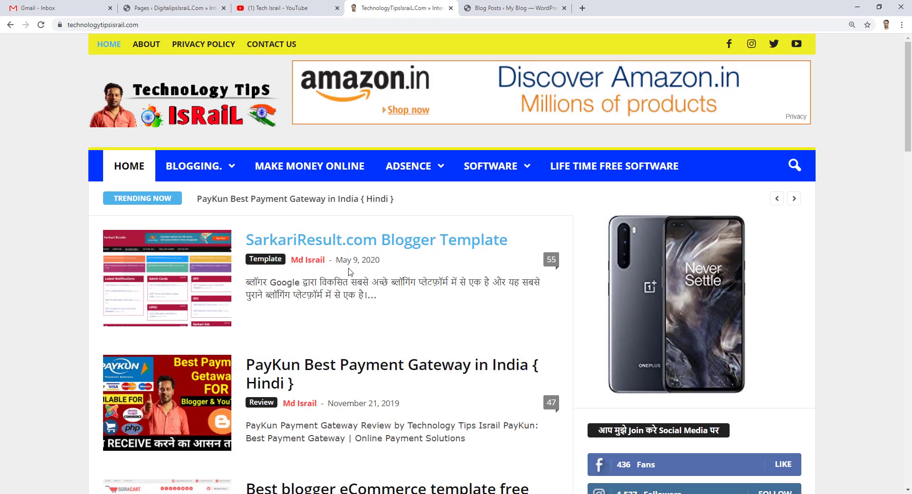
scroll(349, 272, down, 12)
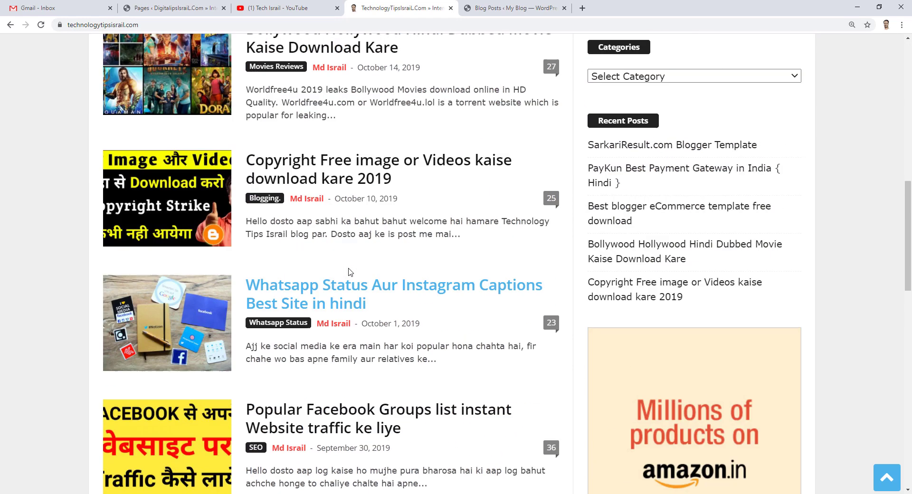
scroll(350, 270, up, 12)
Open the Home page for editing in a new tab and switch it to WPBakery Page Builder's backend editor.
key(ctrl+2)
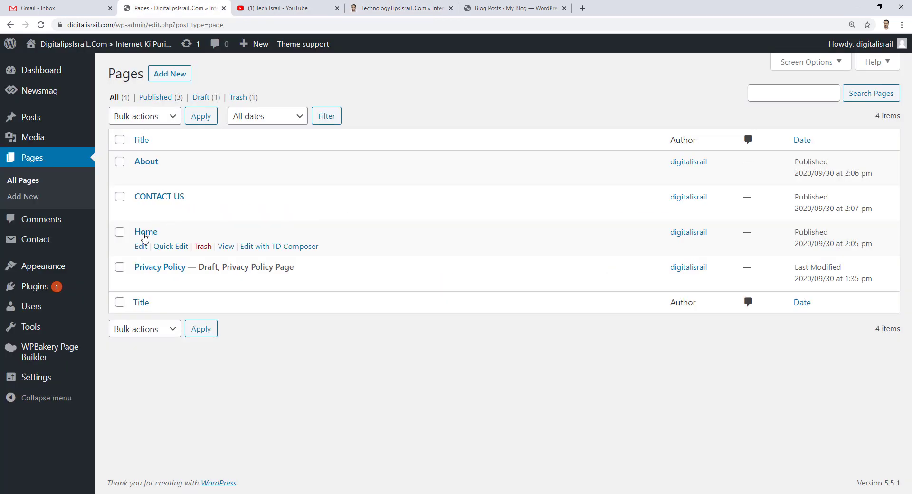
right_click(138, 250)
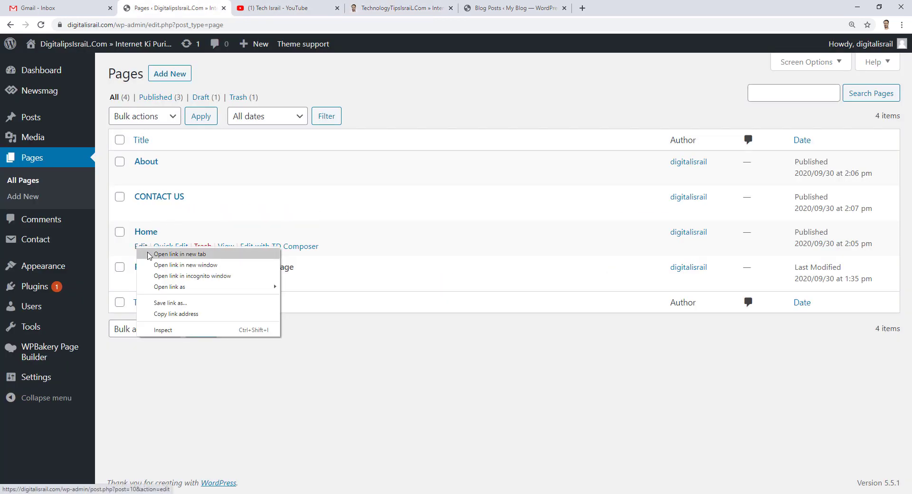
click(150, 254)
click(288, 5)
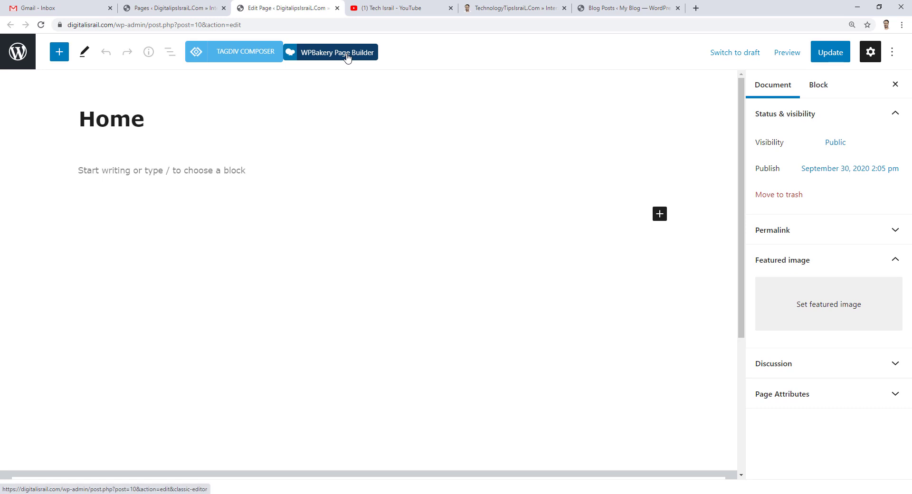
click(347, 58)
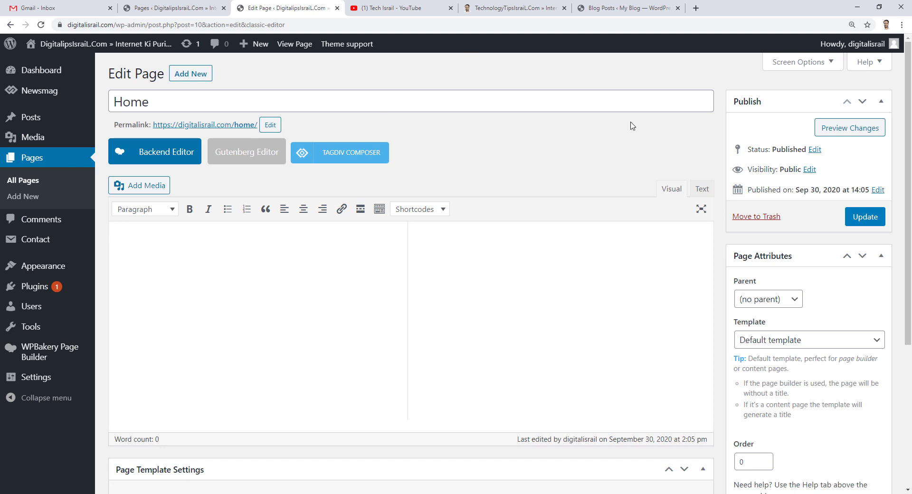
click(170, 154)
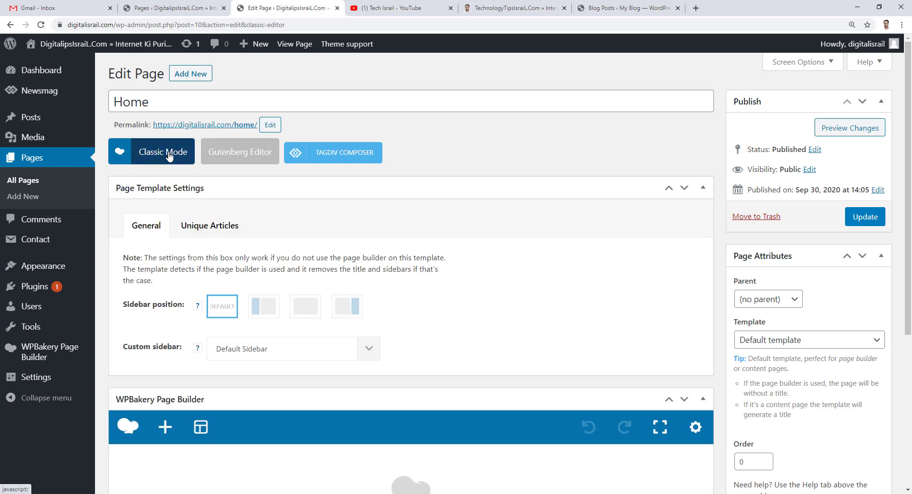
Search the page builder's elements for "new" and add the News ticker to the blank Home page, saving its default settings.
scroll(497, 274, down, 5)
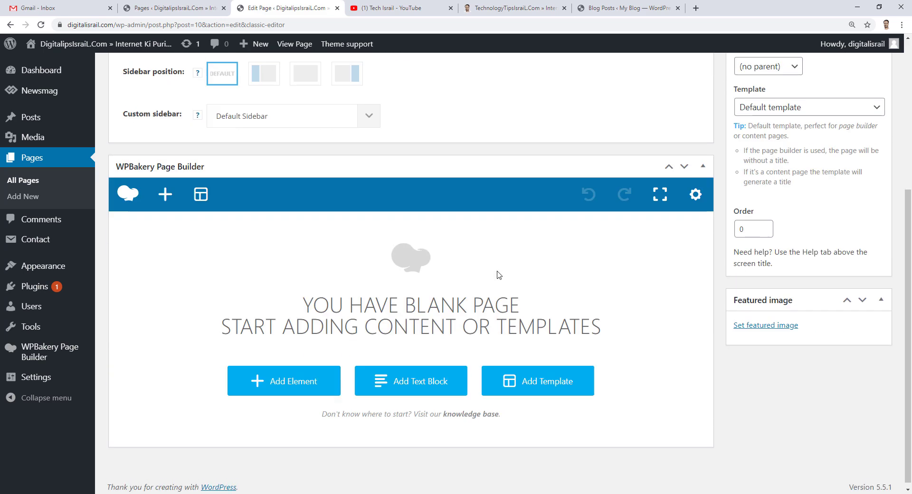
scroll(497, 275, up, 5)
scroll(496, 272, down, 5)
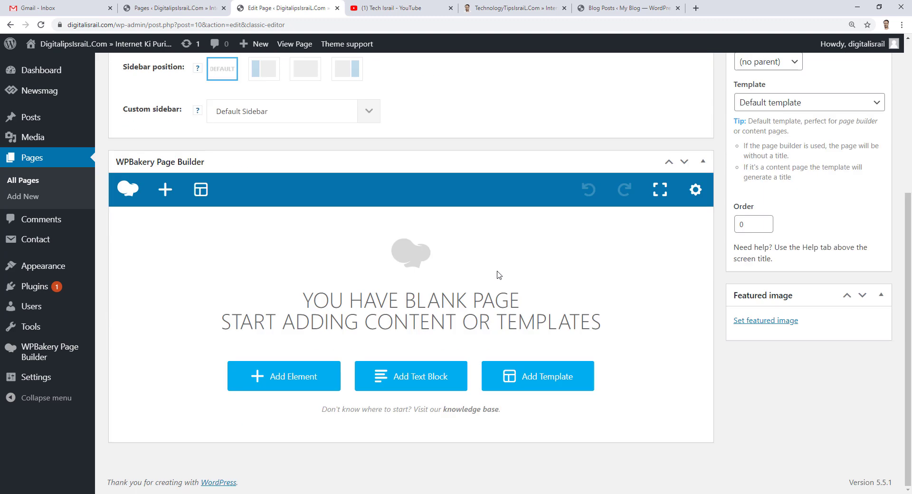
click(286, 381)
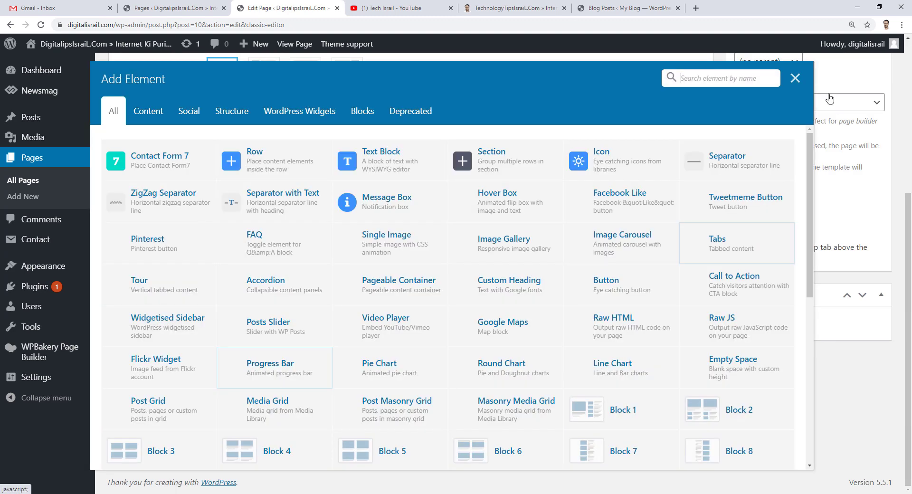
click(700, 81)
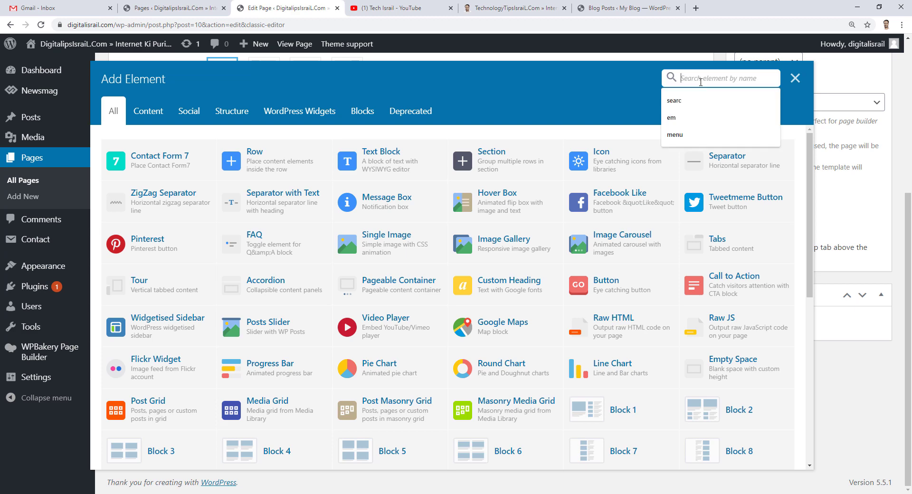
text(new)
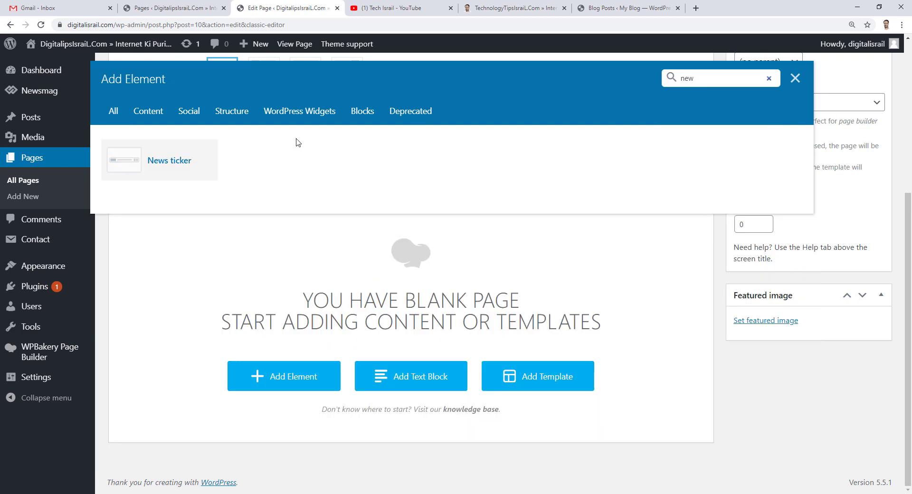
click(188, 169)
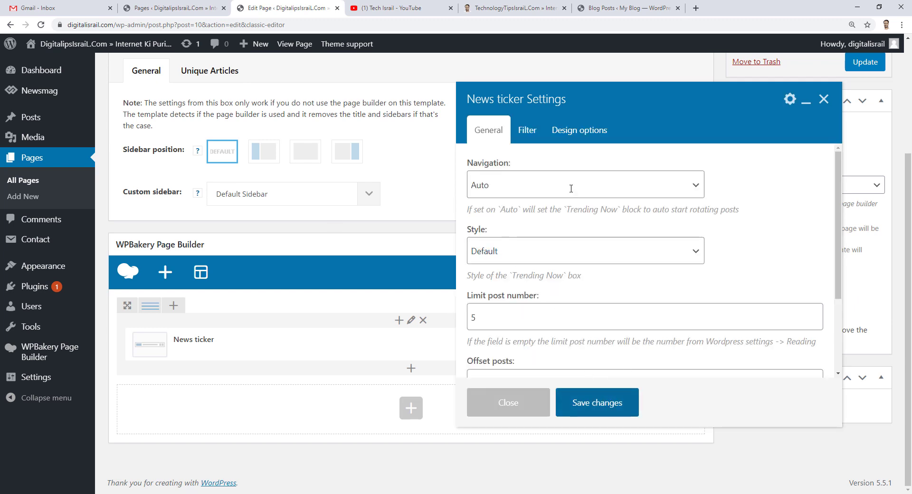
click(596, 404)
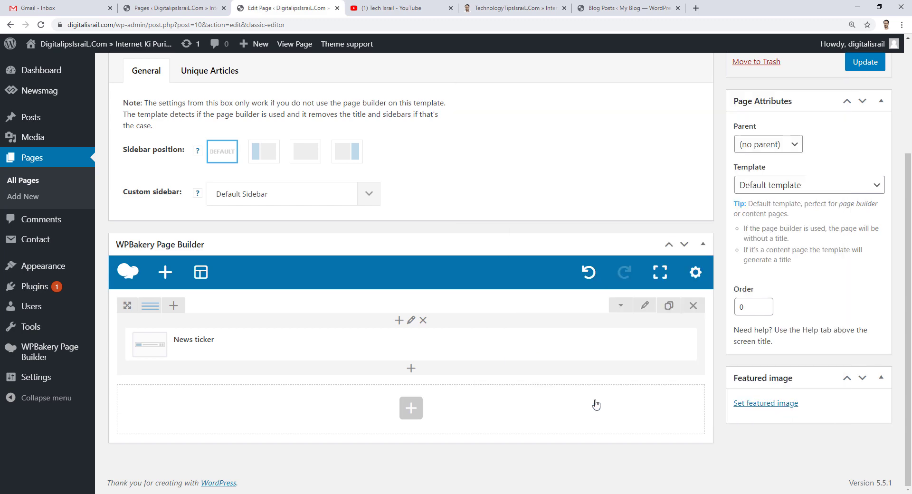
scroll(634, 377, up, 4)
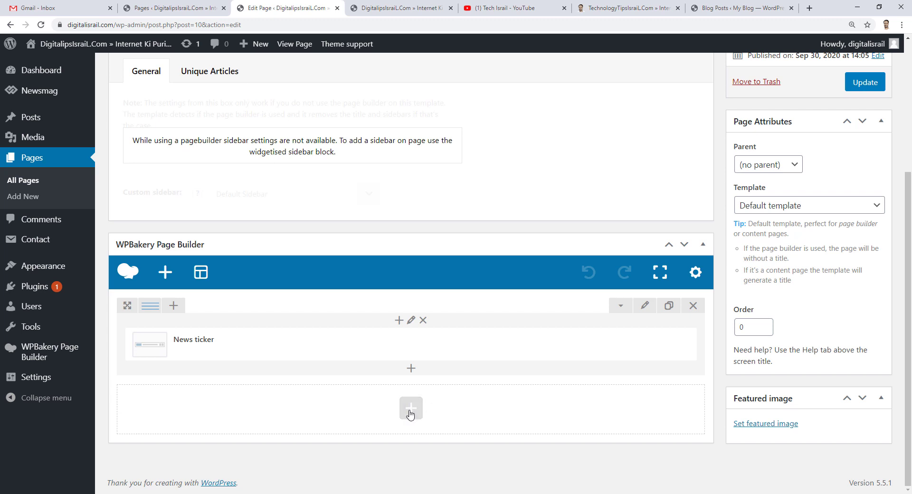
Add a new row below the News ticker and place a Big Grid block in it with its default settings.
click(410, 415)
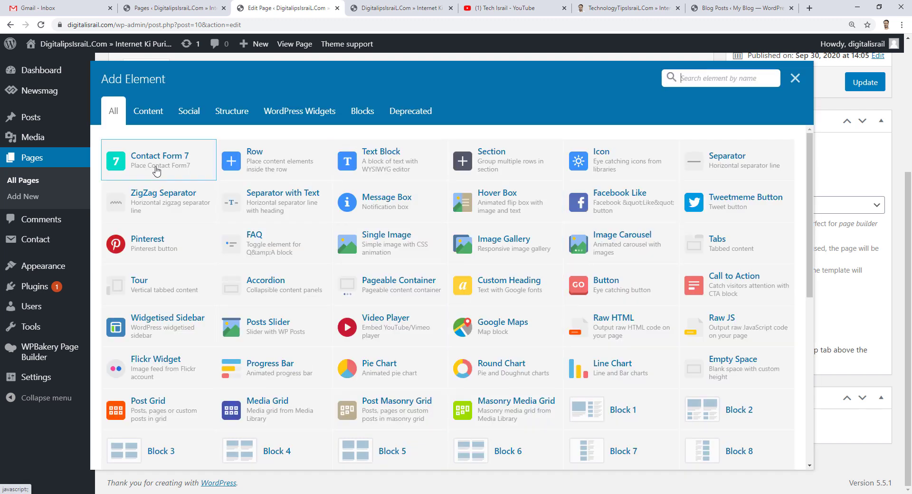
click(262, 162)
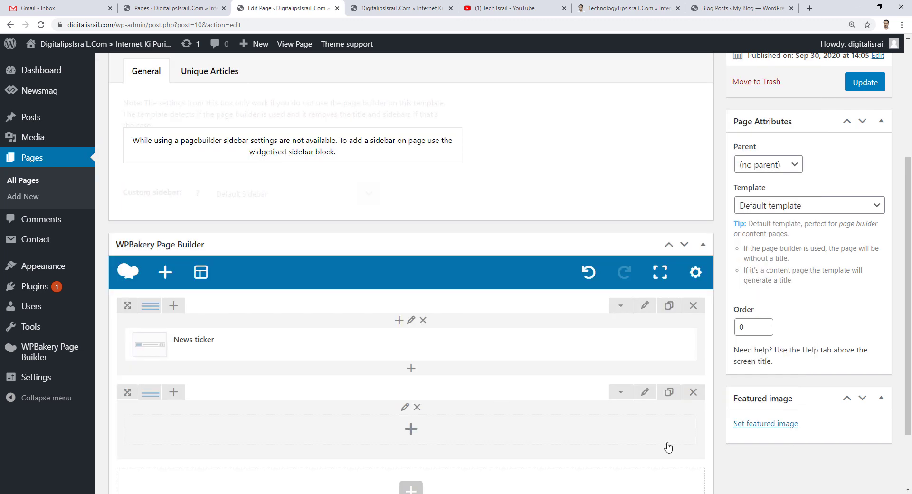
scroll(542, 476, down, 2)
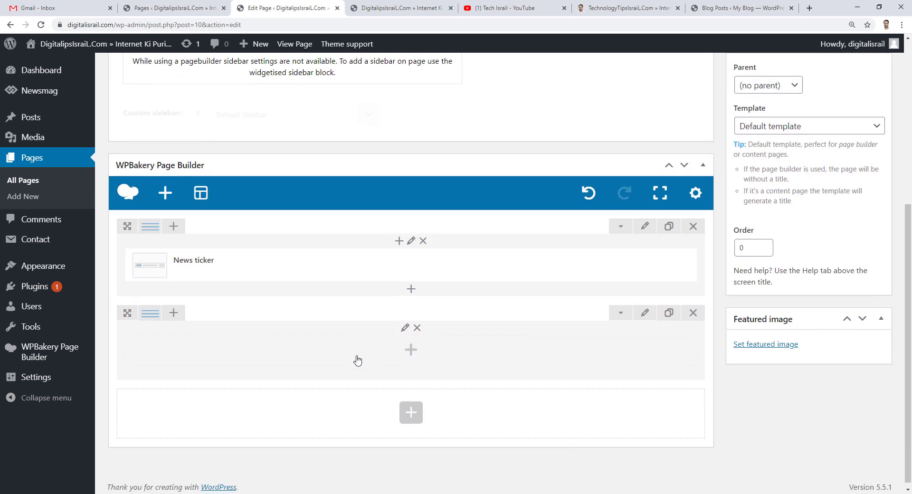
click(410, 350)
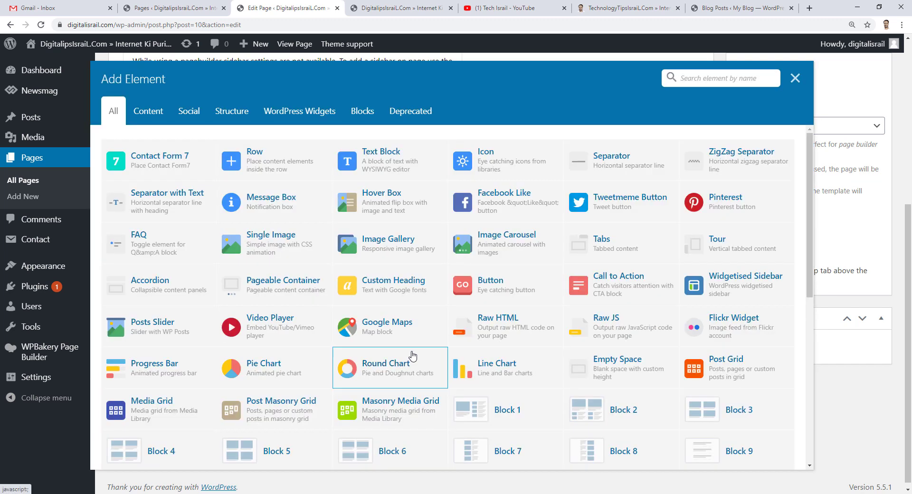
click(363, 123)
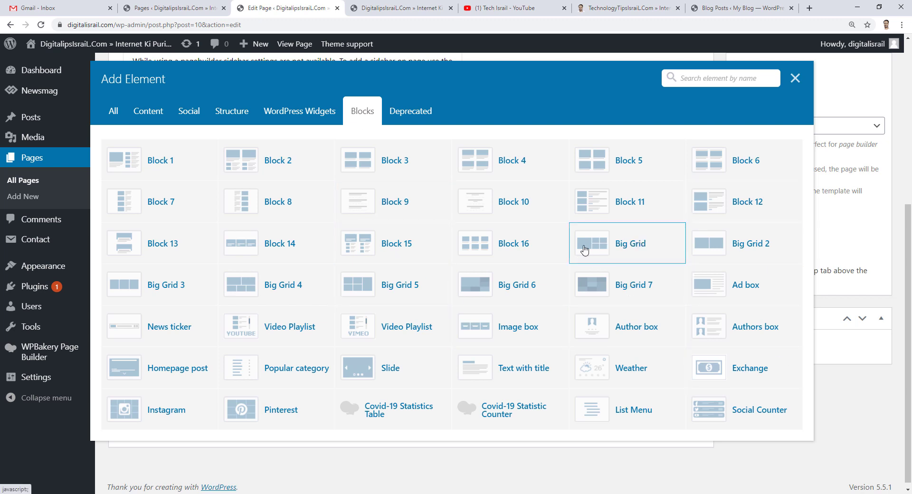
click(634, 251)
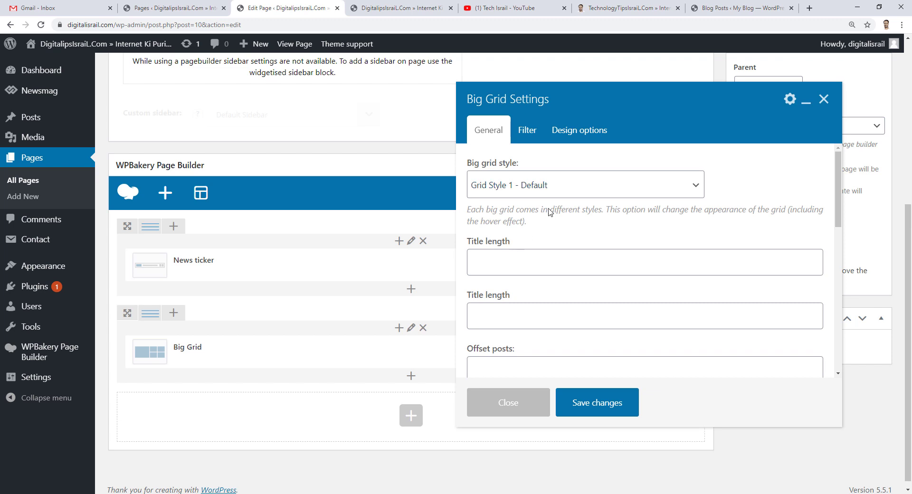
scroll(536, 294, down, 12)
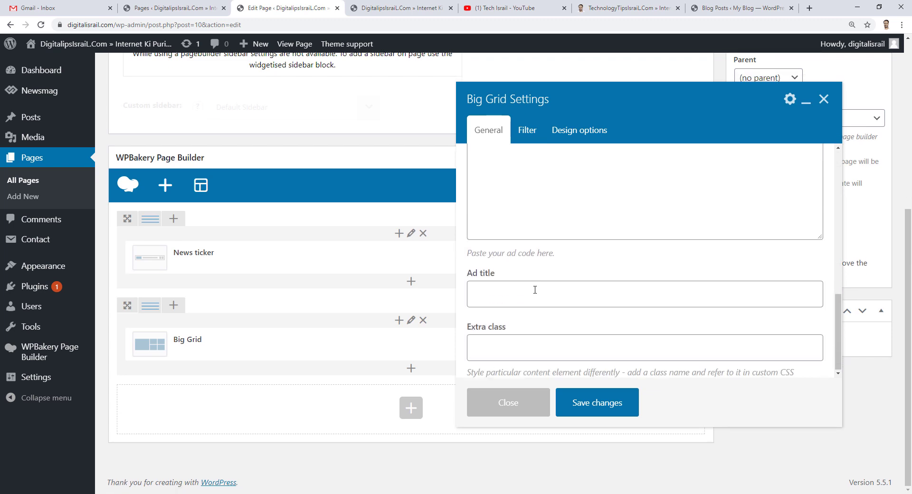
scroll(535, 290, up, 12)
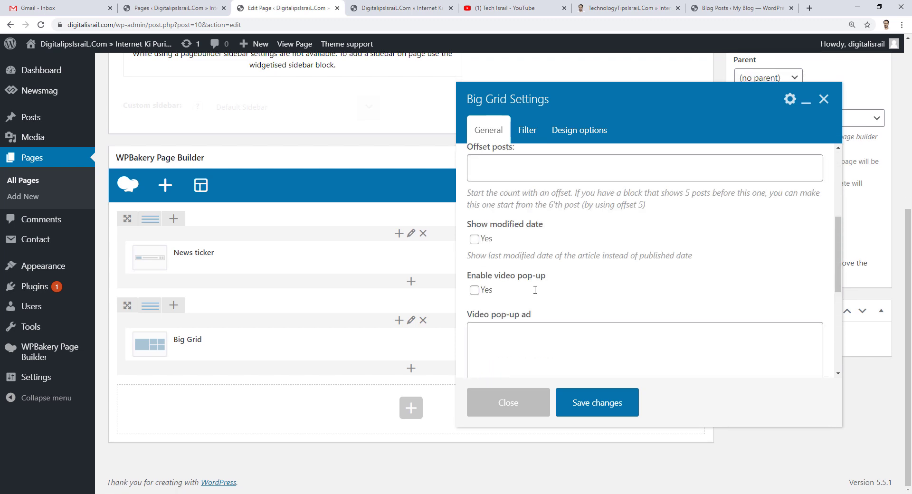
click(610, 404)
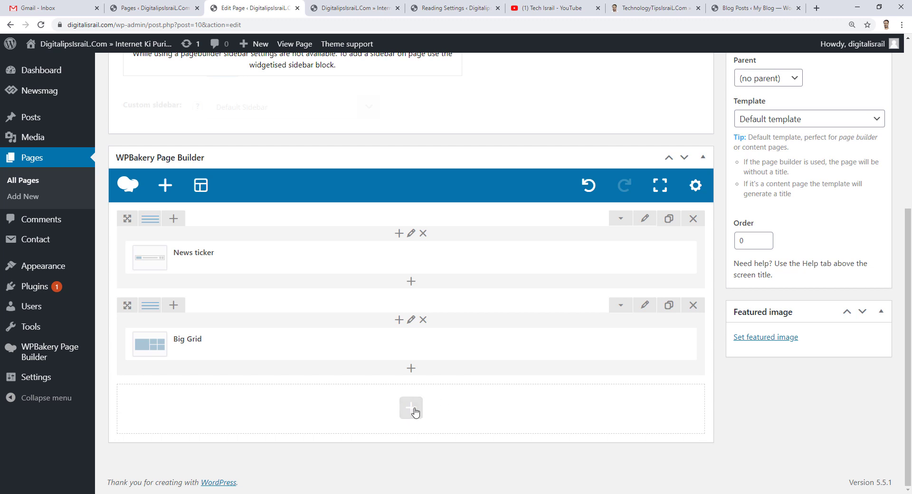
Add the Block 11 element below the Big Grid row and look through its general settings.
click(412, 407)
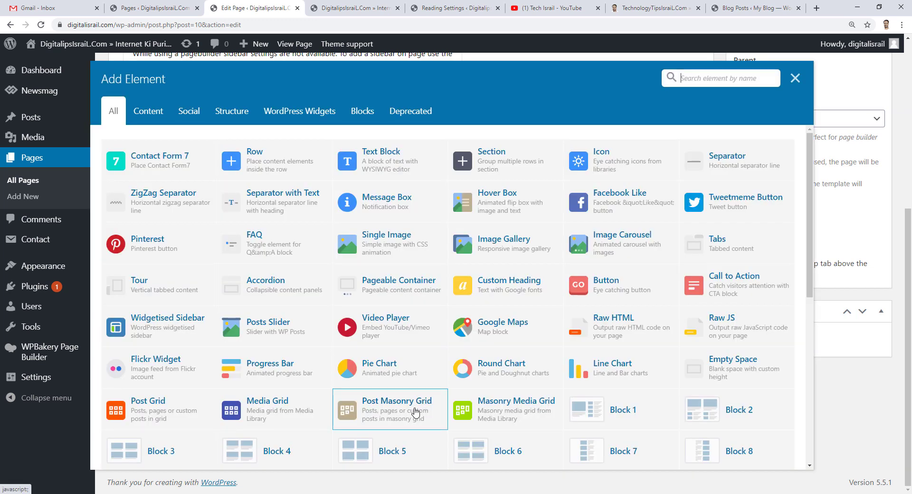
click(365, 114)
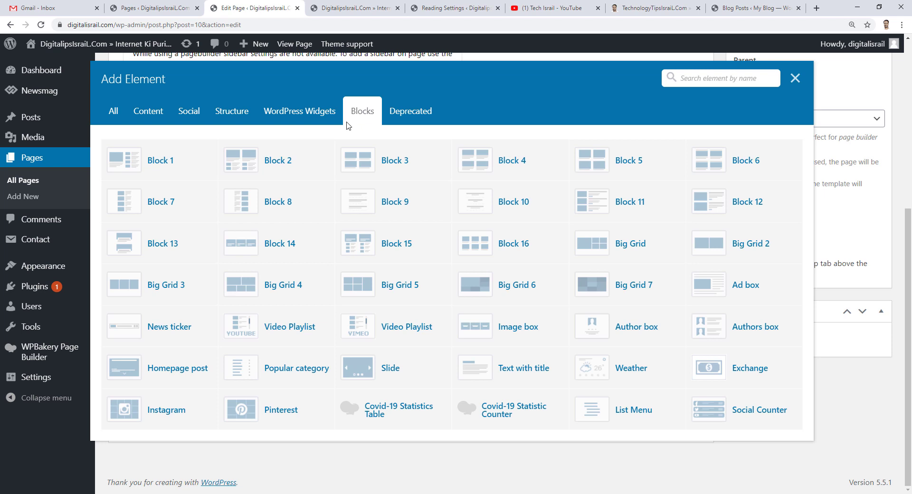
click(638, 205)
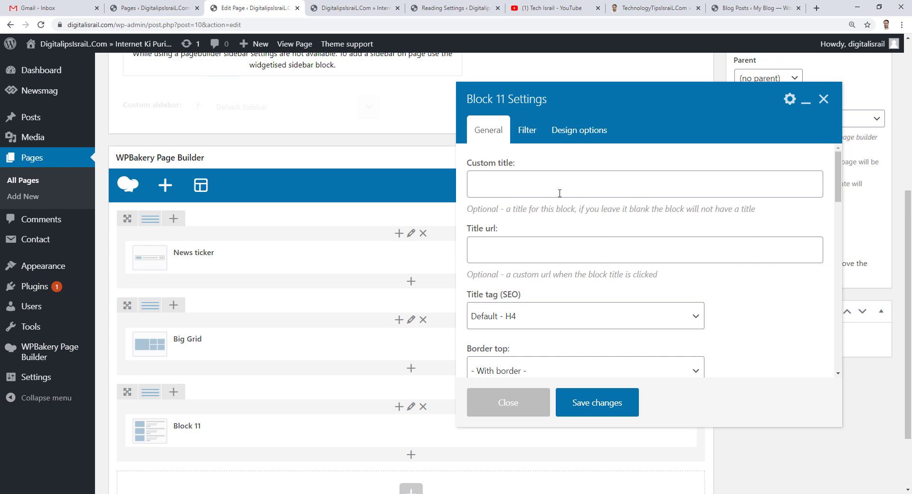
scroll(562, 230, down, 10)
scroll(565, 245, up, 8)
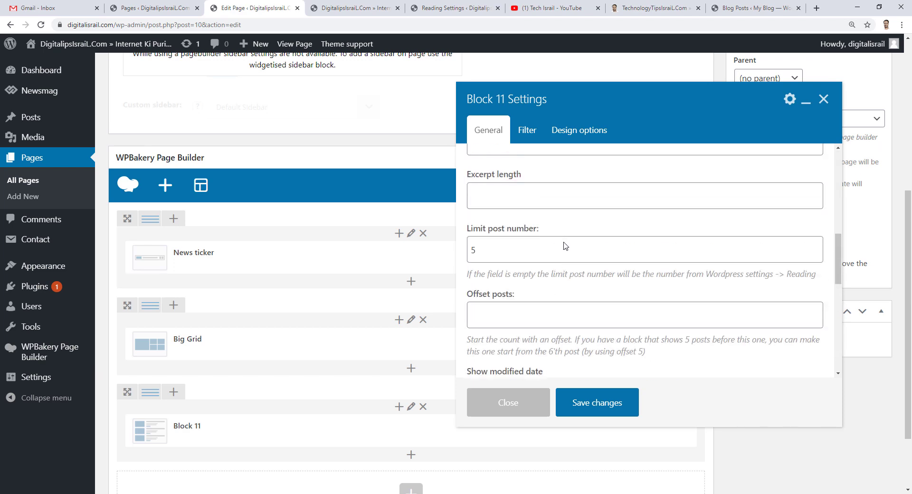
scroll(566, 246, up, 10)
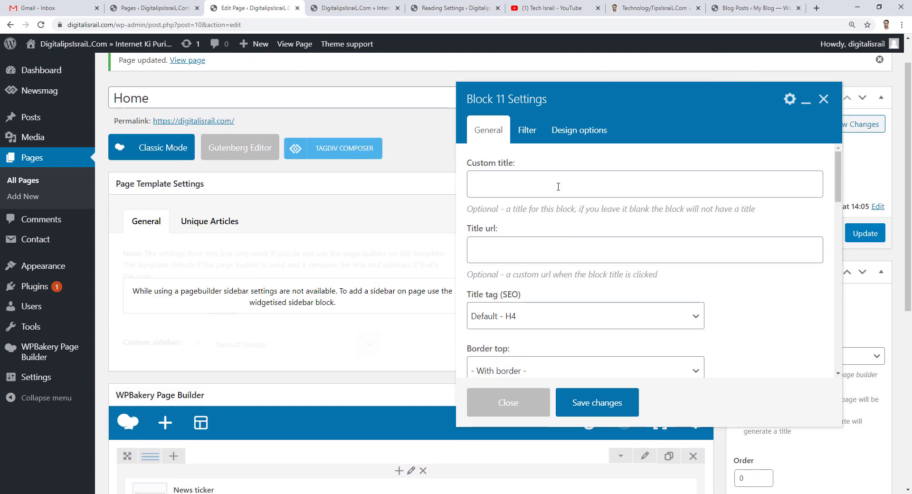
Choose "With border" as Block 11's top border and "Default" as its color preset.
scroll(589, 234, down, 2)
scroll(588, 234, up, 2)
scroll(601, 253, down, 2)
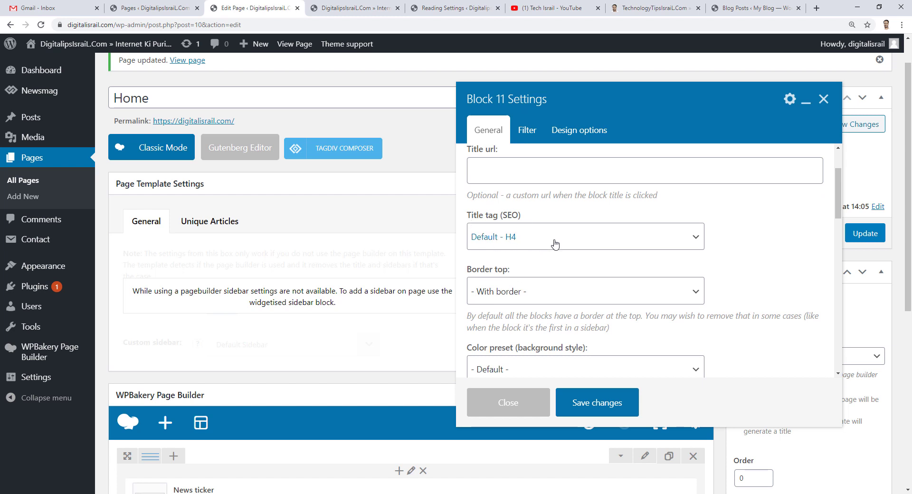
click(567, 288)
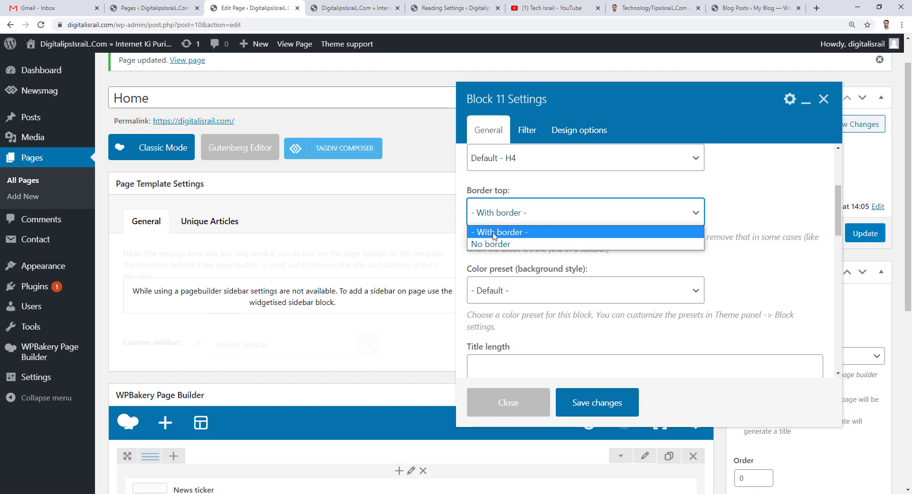
click(507, 233)
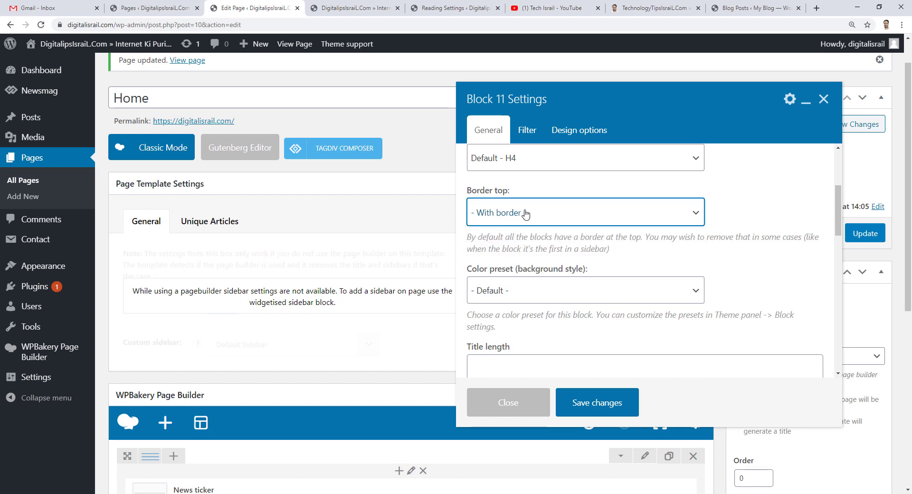
scroll(525, 213, down, 2)
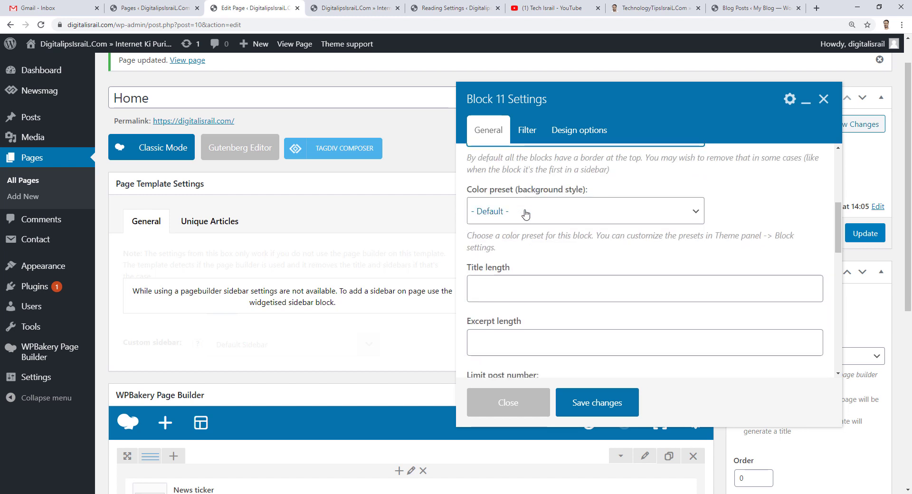
click(616, 211)
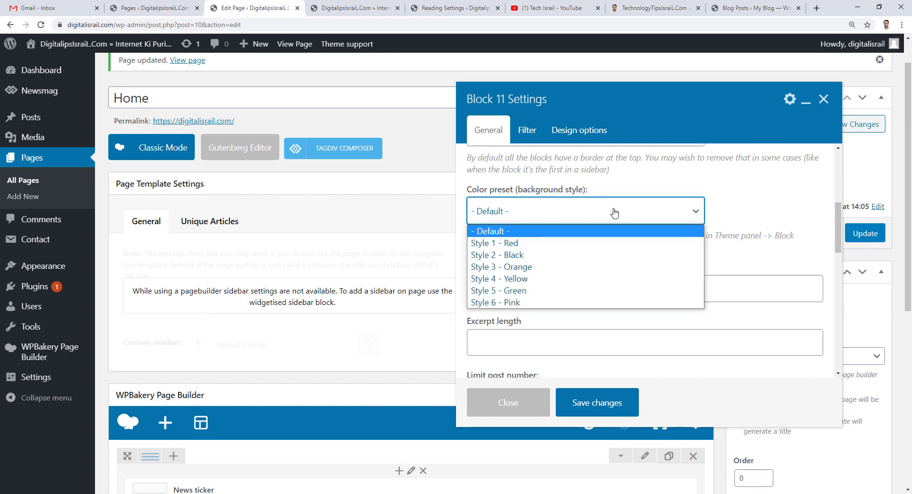
click(521, 232)
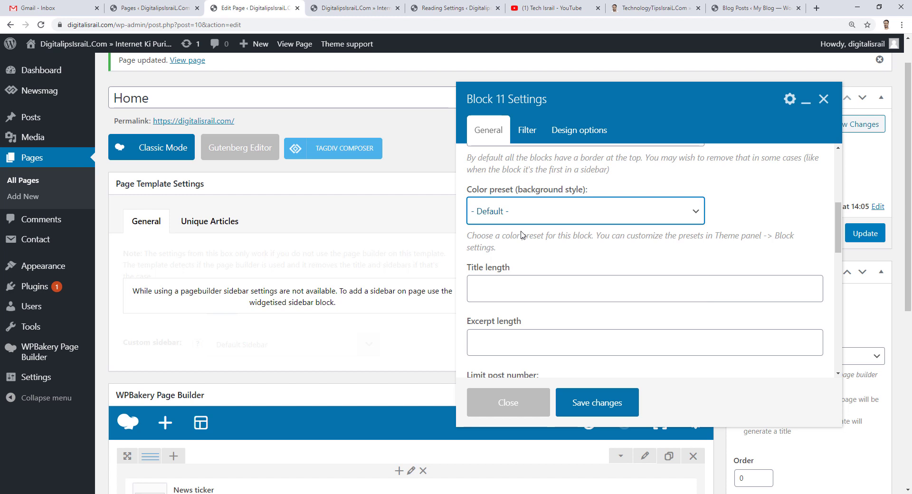
Set Block 11's post number limit to 8.
scroll(522, 231, down, 2)
scroll(522, 231, down, 2)
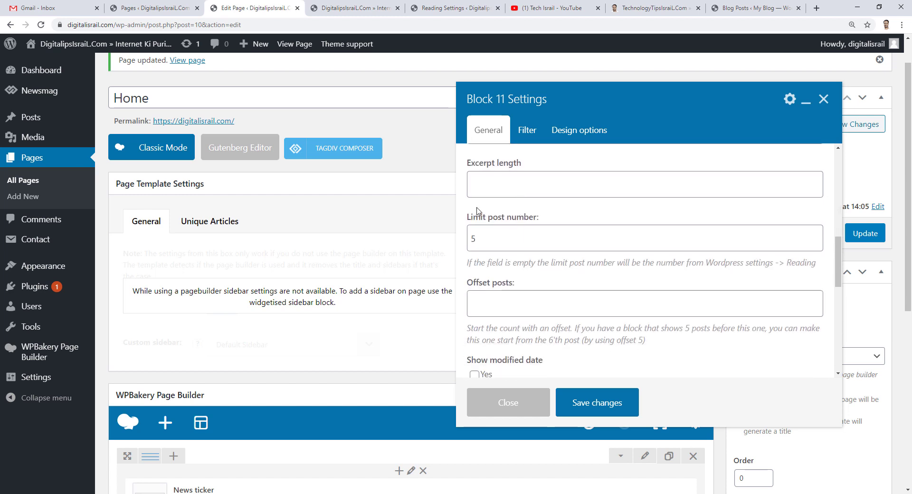
drag(468, 217, 538, 217)
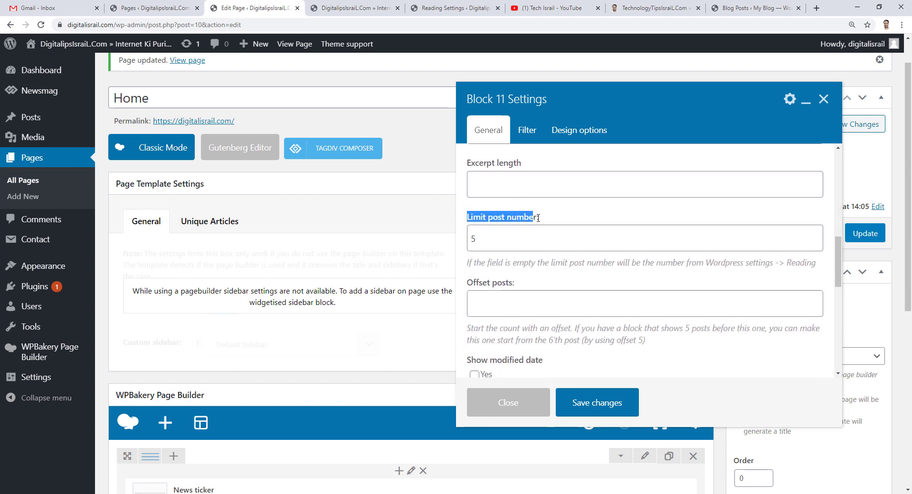
click(536, 227)
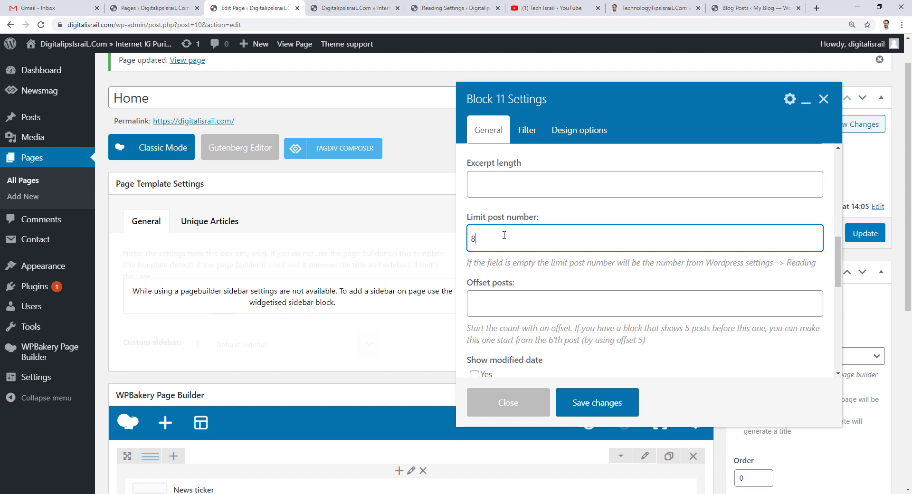
Review Block 11's modified-date and other remaining general options, then open its filter settings.
scroll(504, 235, down, 2)
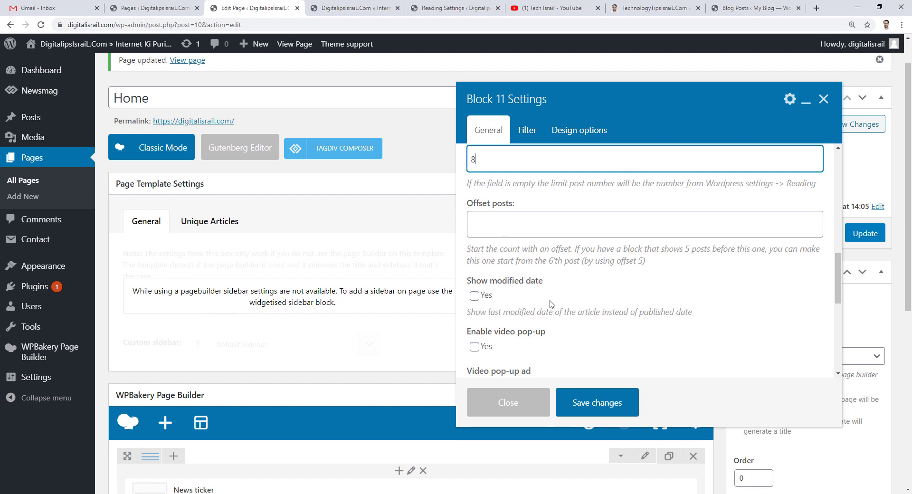
drag(467, 282, 572, 285)
click(554, 274)
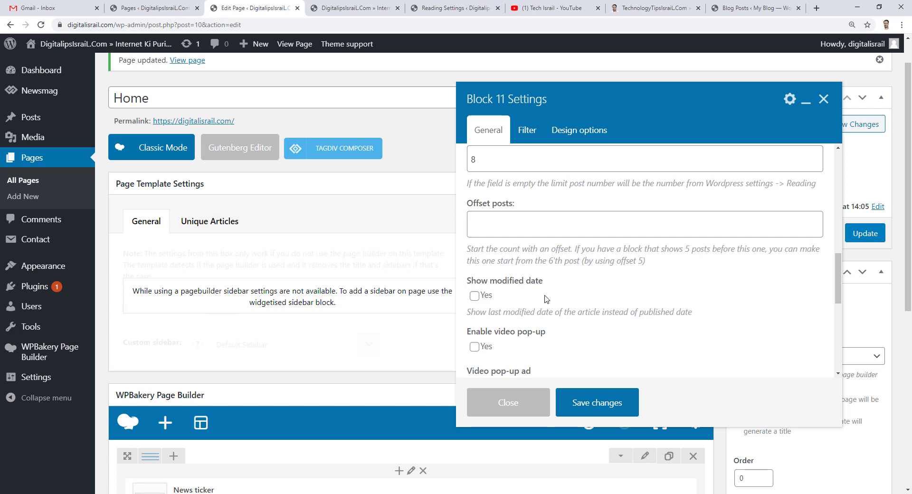
scroll(545, 299, down, 3)
scroll(551, 285, up, 10)
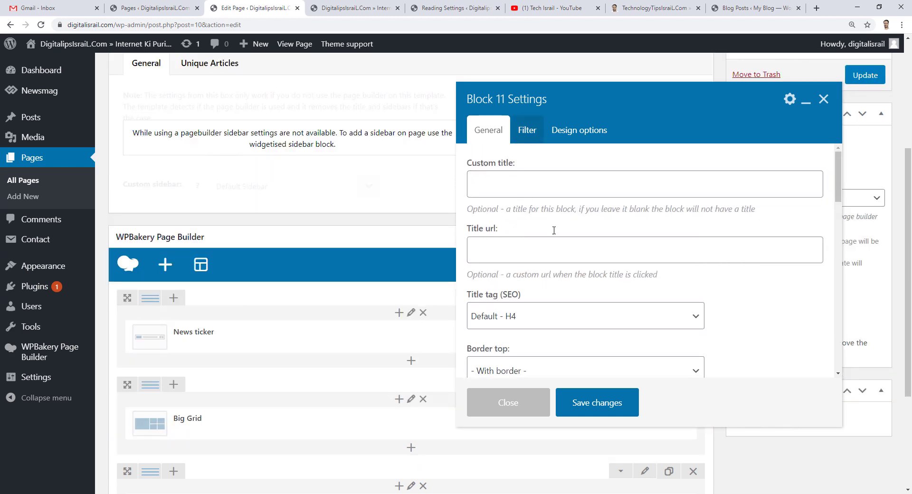
scroll(609, 326, up, 4)
click(526, 129)
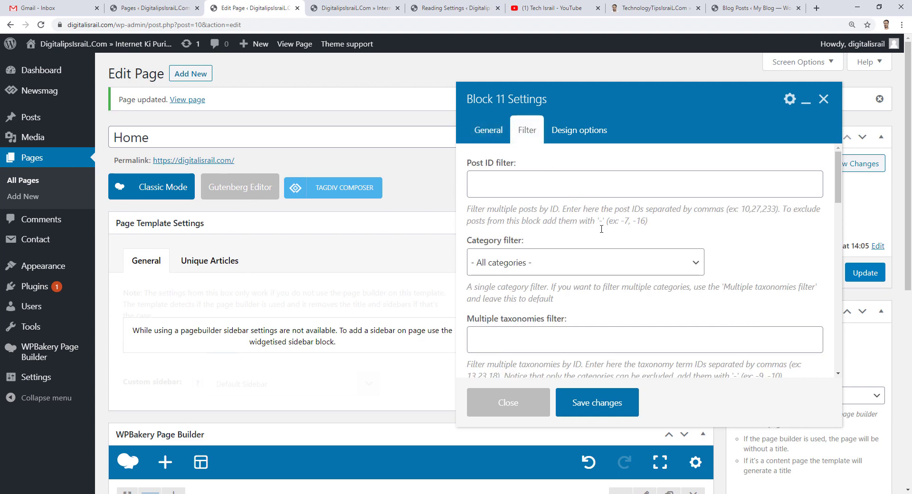
Review Block 11's filter settings, from the category filter through sort order and filter type to the content preloading choices.
click(606, 272)
click(609, 275)
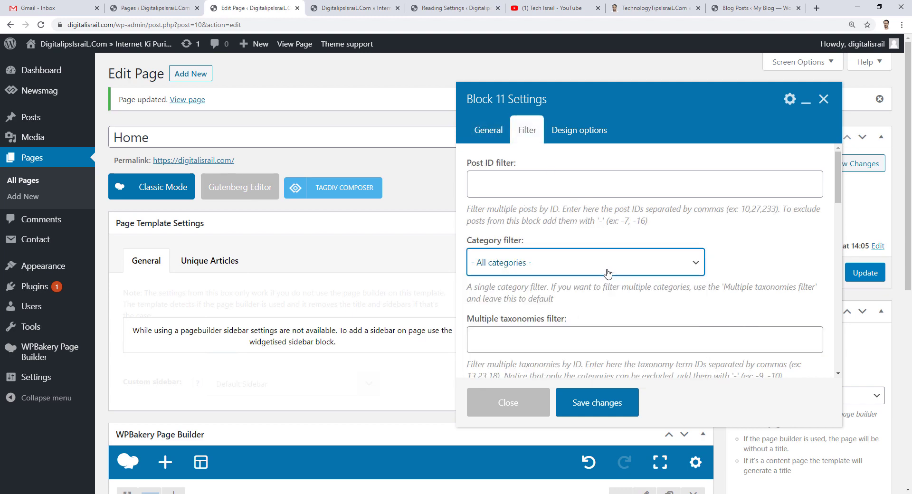
scroll(608, 273, down, 7)
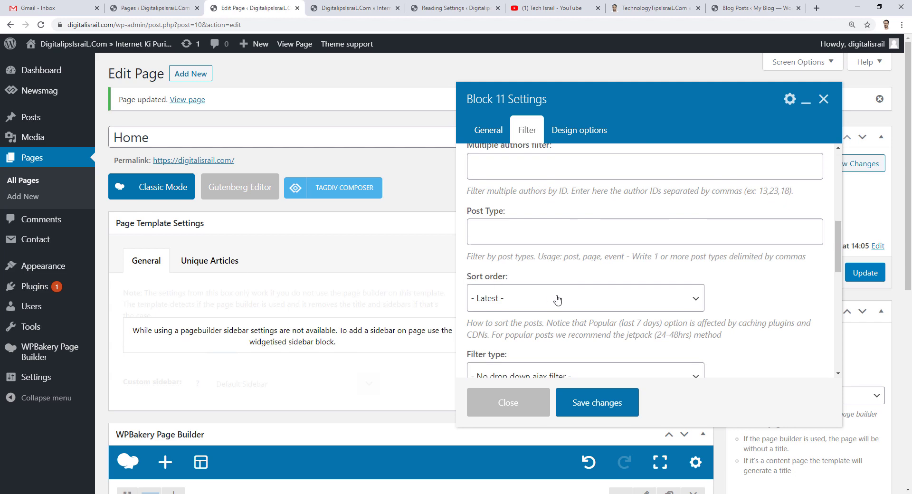
scroll(567, 300, down, 2)
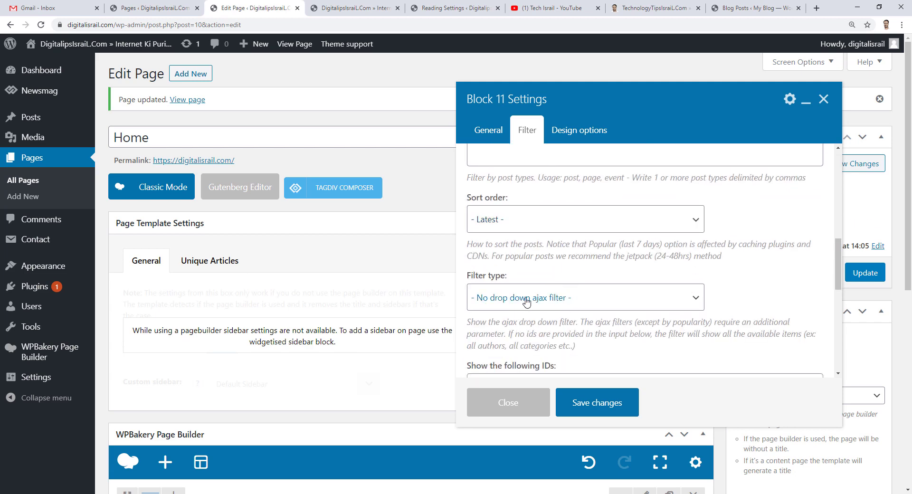
scroll(547, 300, down, 6)
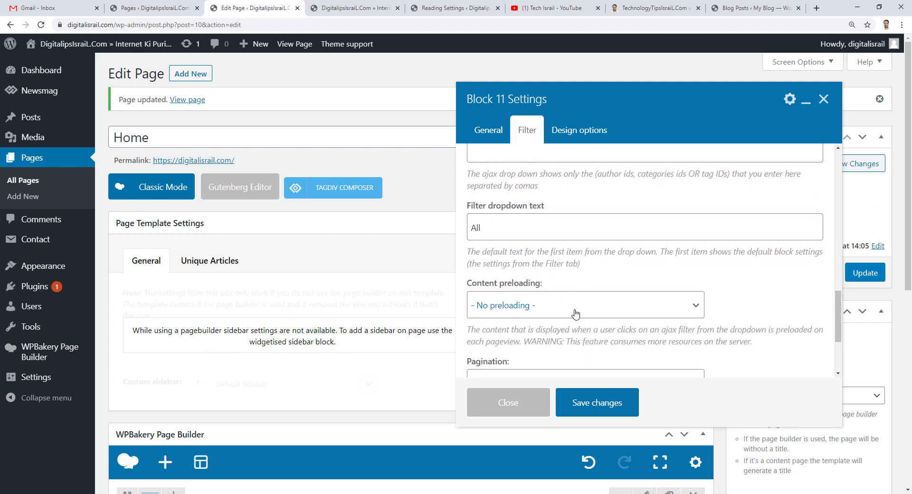
scroll(576, 314, down, 2)
click(550, 233)
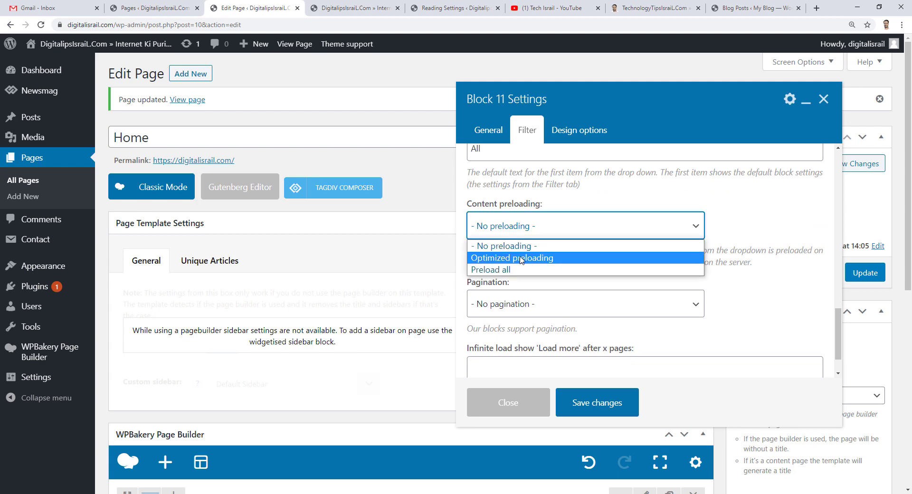
click(566, 228)
scroll(588, 282, down, 1)
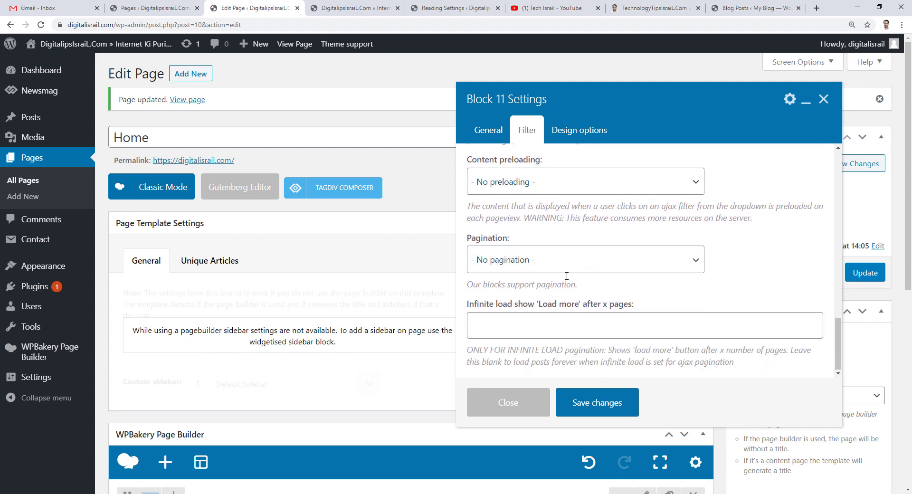
Set Block 11's pagination to "Next Prev ajax", check its design options and save the block settings.
click(536, 261)
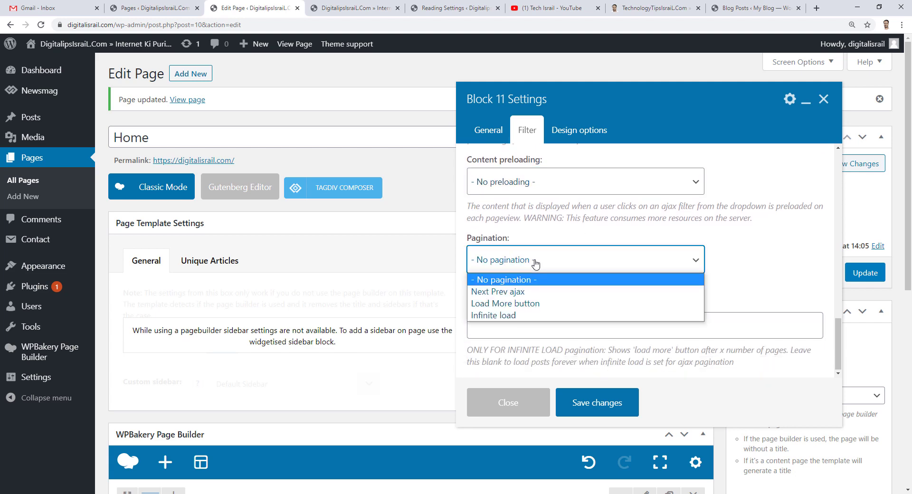
click(511, 292)
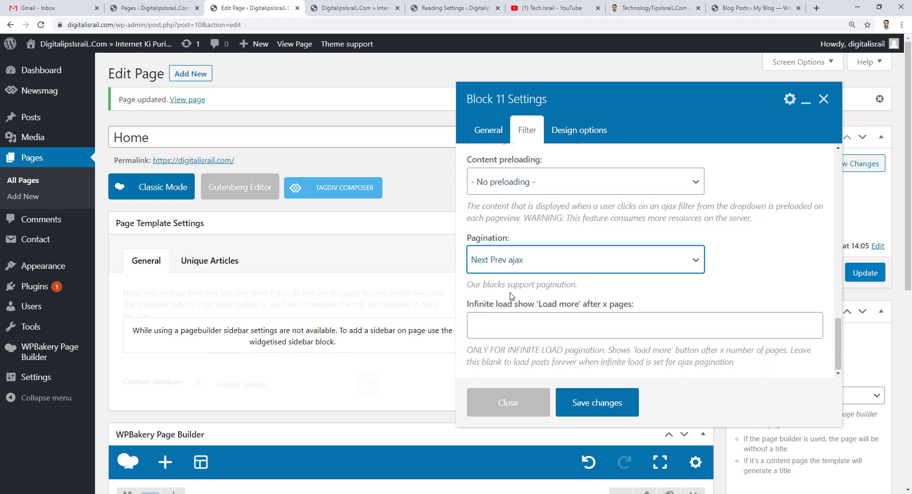
scroll(511, 295, down, 2)
scroll(511, 295, up, 2)
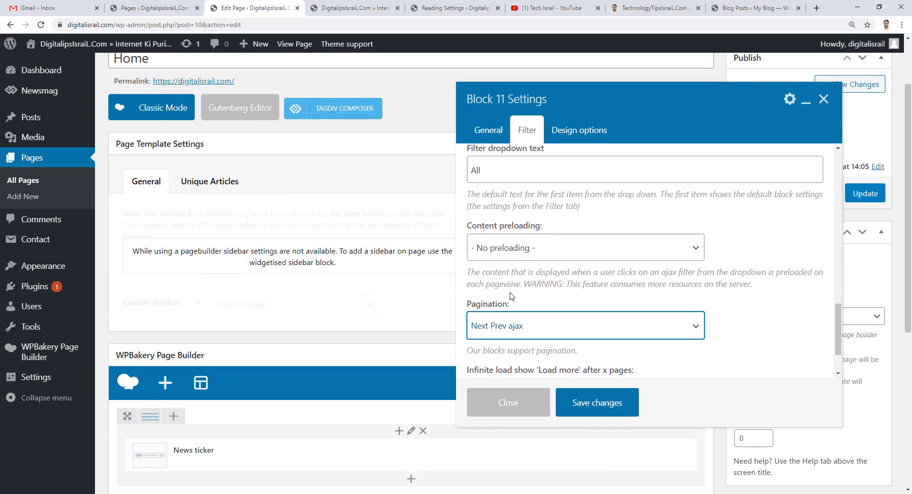
click(569, 135)
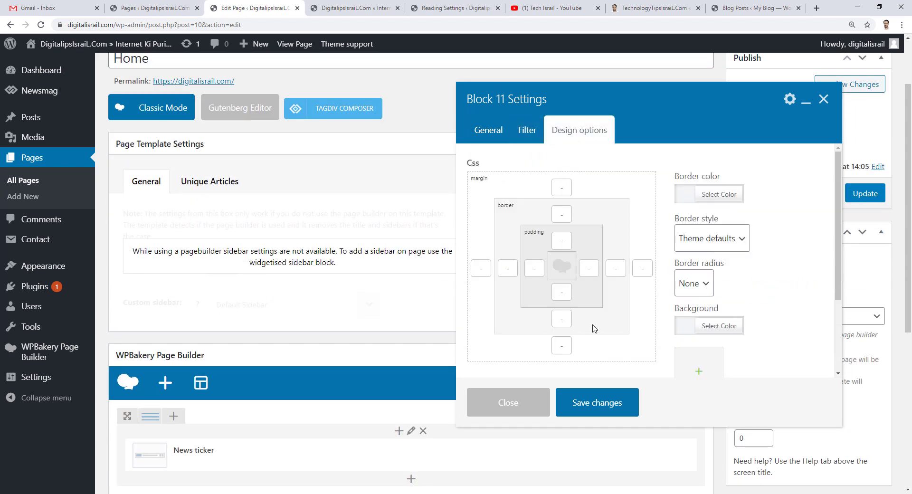
click(602, 406)
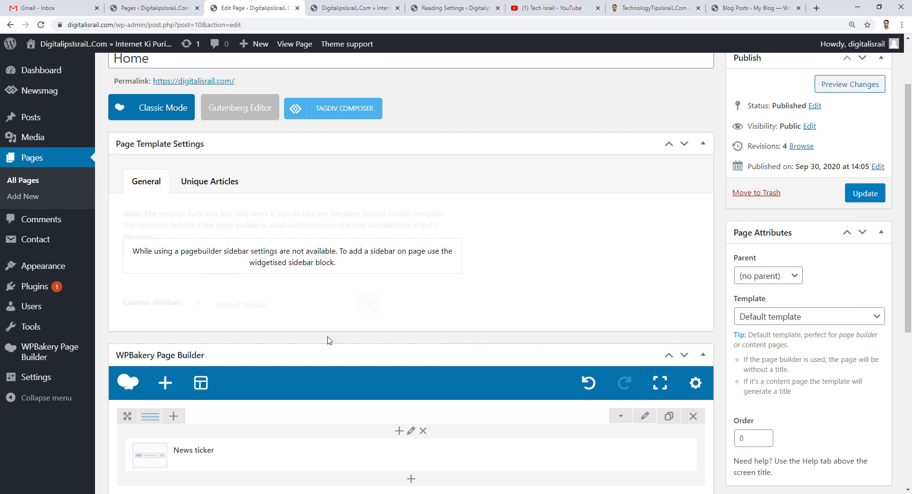
Change the Block 11 row to a two-column layout with a two-thirds column followed by a one-third column.
scroll(439, 334, down, 1)
scroll(439, 333, down, 4)
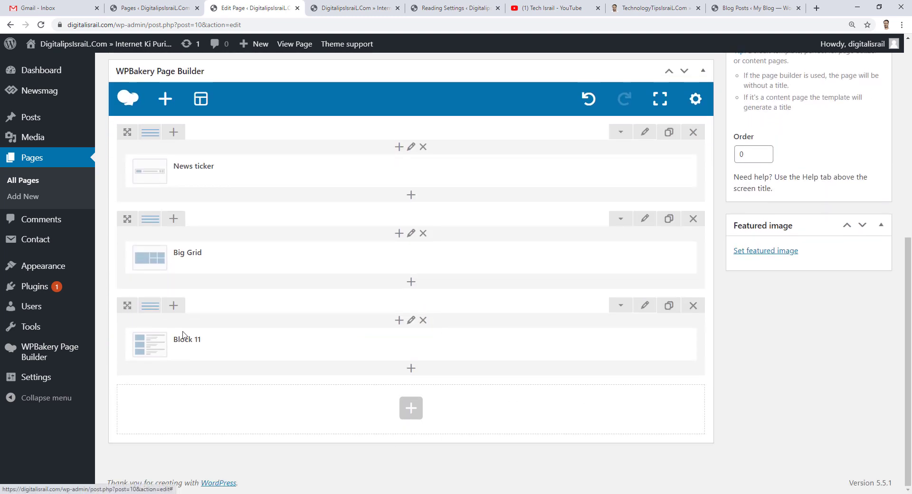
mouse_move(150, 311)
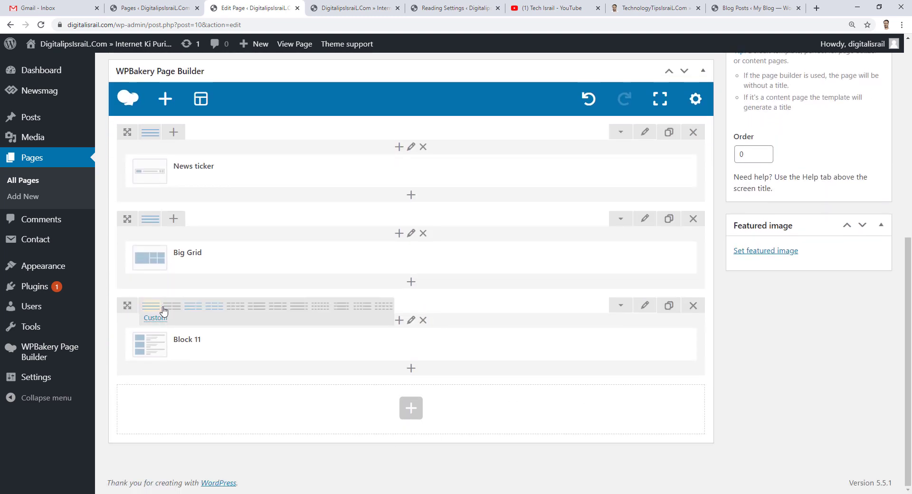
click(193, 309)
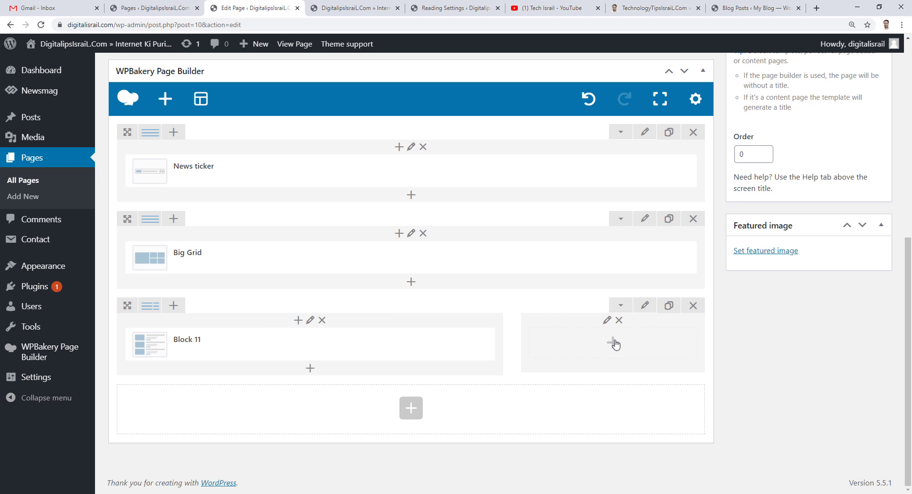
Add a Widgetised Sidebar element to the empty narrow column beside Block 11, keeping the "Newsmag default" sidebar, and save it.
click(613, 342)
click(704, 81)
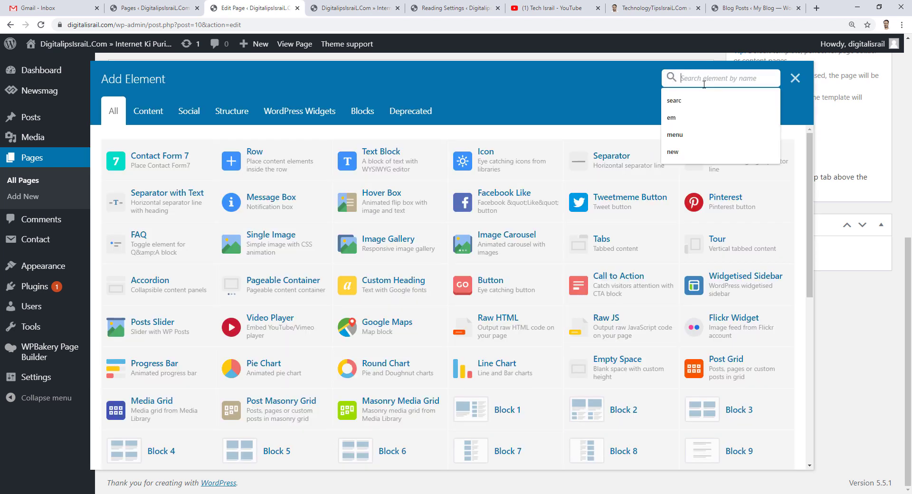
text(si)
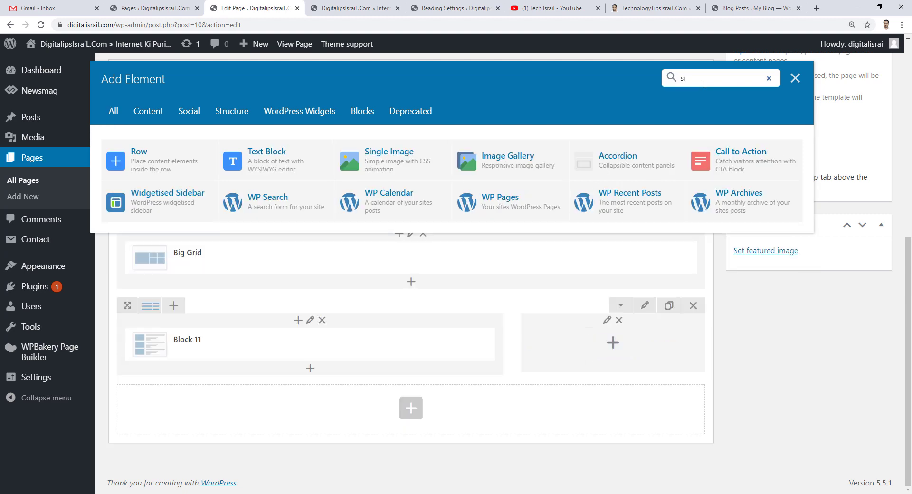
click(164, 204)
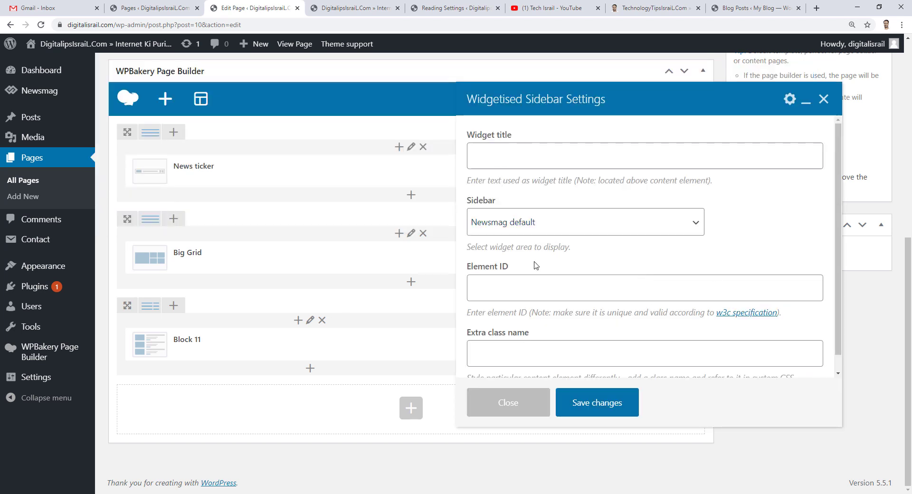
scroll(535, 265, down, 1)
scroll(611, 338, up, 1)
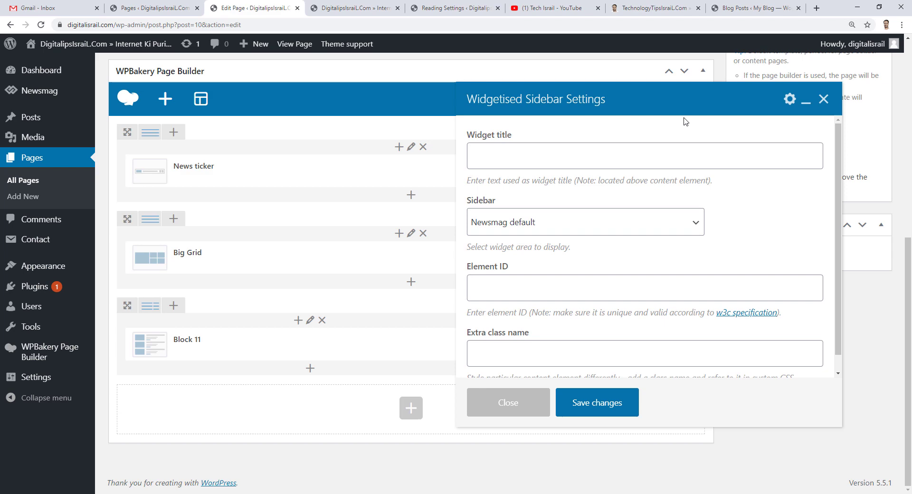
click(619, 409)
Check the builder rows on the Home page and update the page.
scroll(613, 414, up, 8)
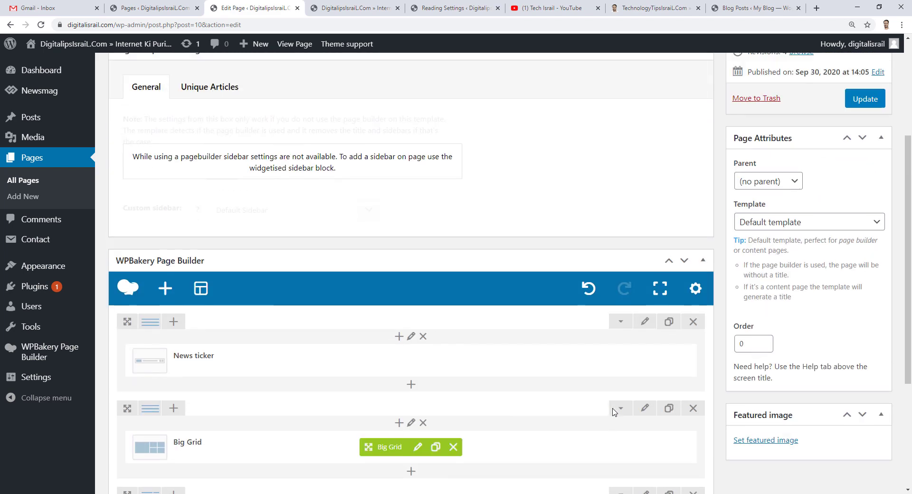
scroll(614, 412, down, 8)
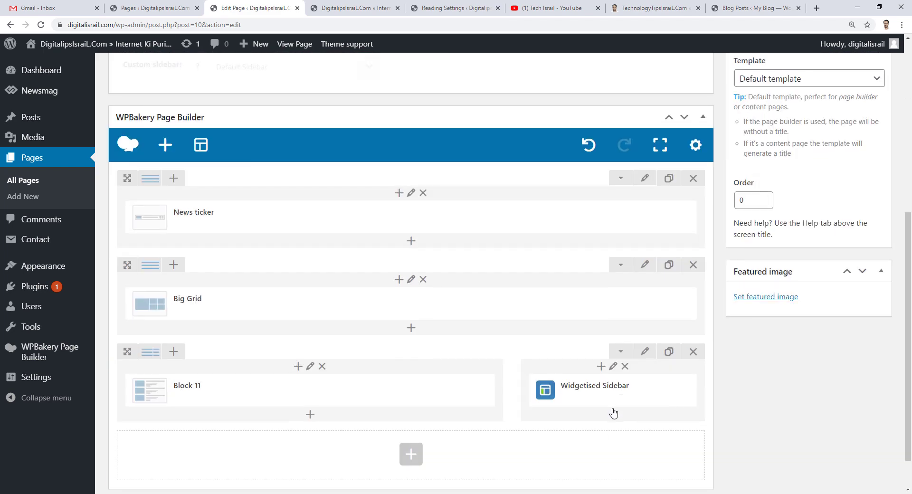
scroll(614, 413, up, 8)
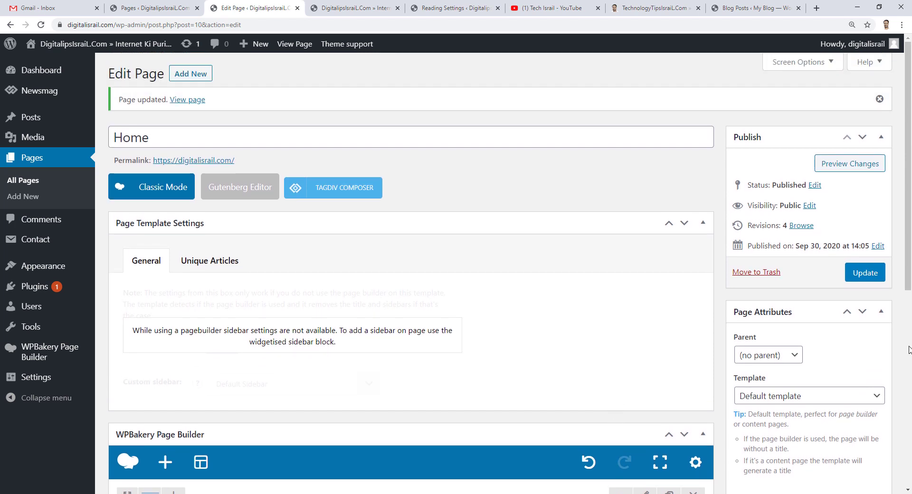
click(861, 279)
Open the live site in a new browser tab and view its front page.
mouse_move(45, 51)
right_click(41, 67)
click(76, 71)
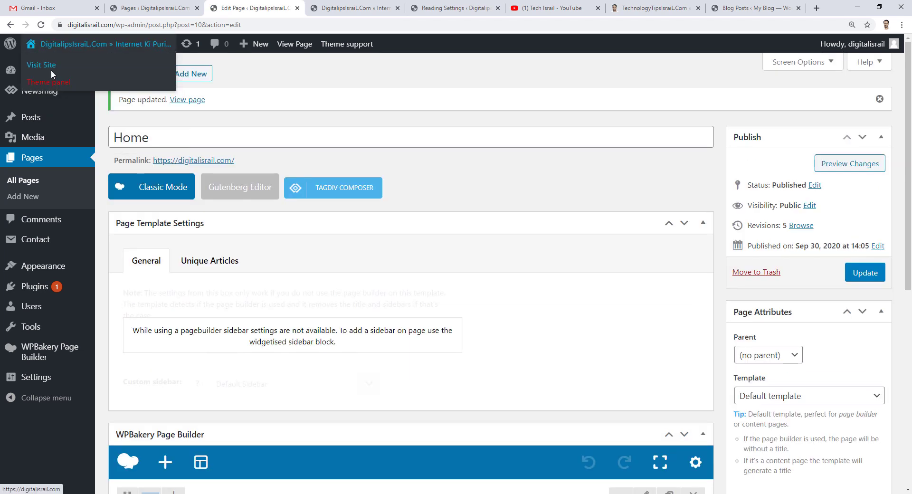
click(322, 3)
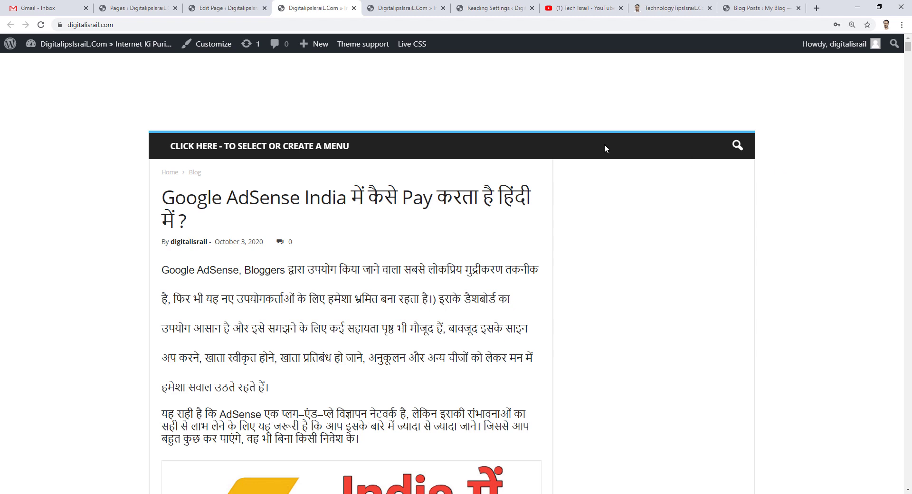
In the Reading settings, make the homepage display a static page, choose Home as the homepage and save the changes.
click(146, 4)
mouse_move(20, 381)
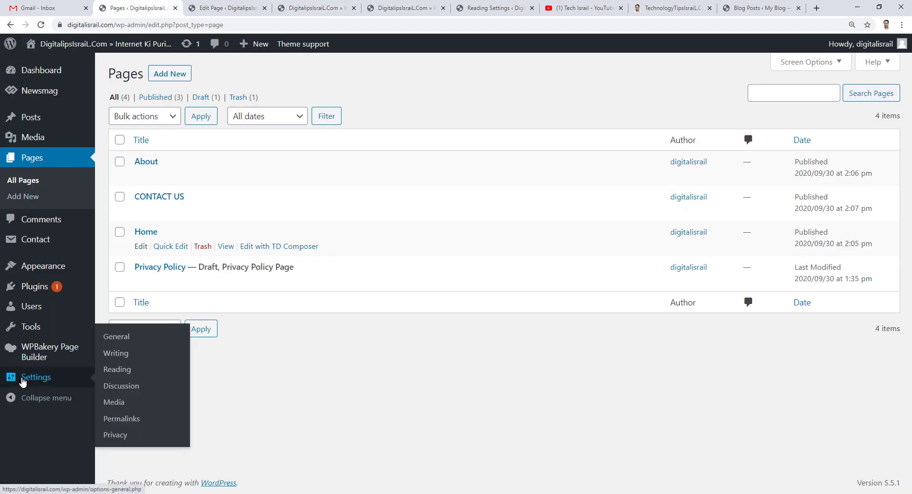
click(122, 372)
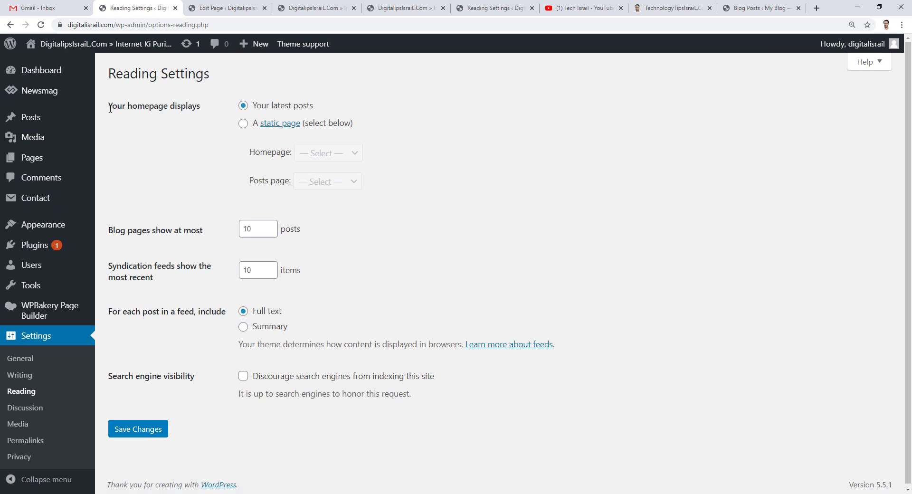
drag(110, 109, 201, 110)
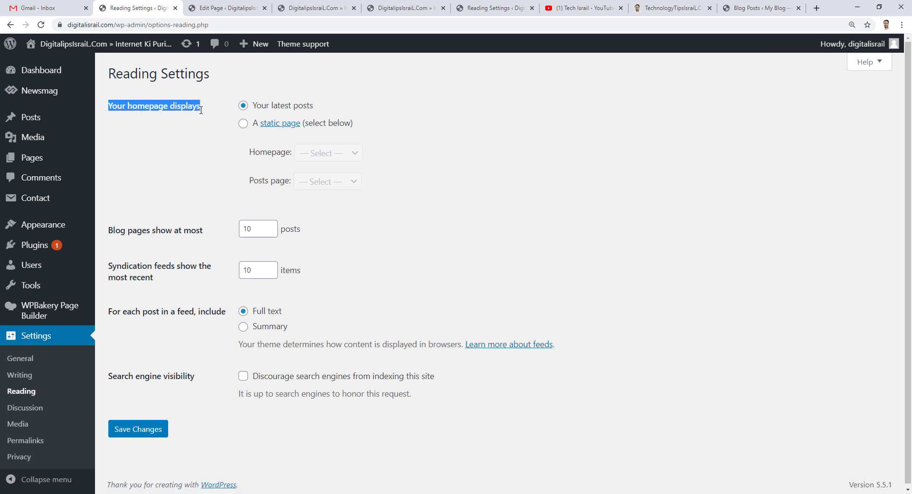
click(217, 120)
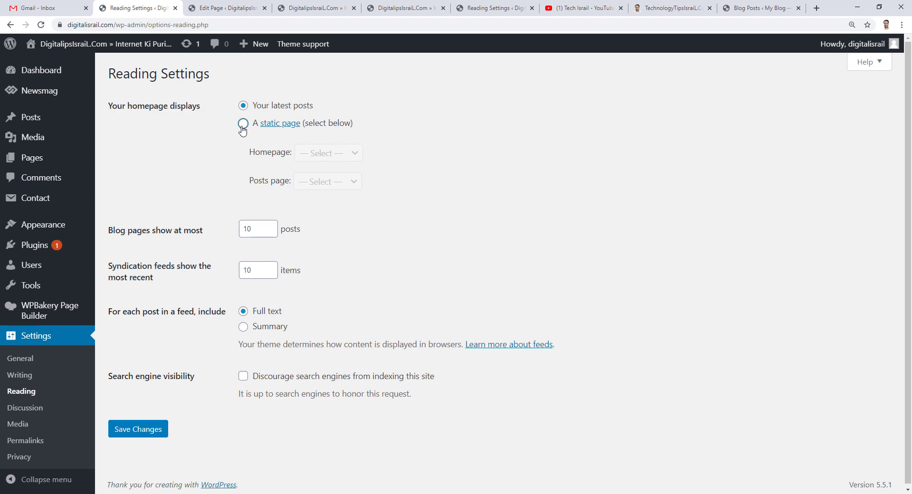
click(243, 124)
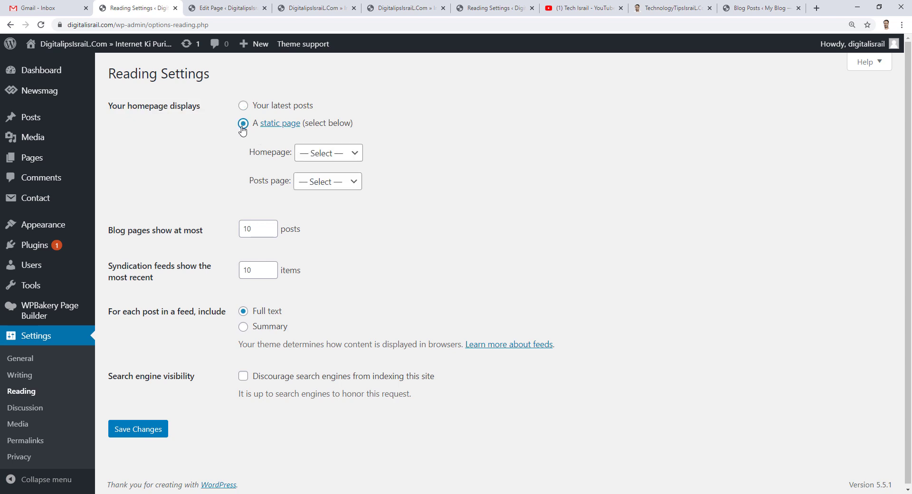
click(353, 157)
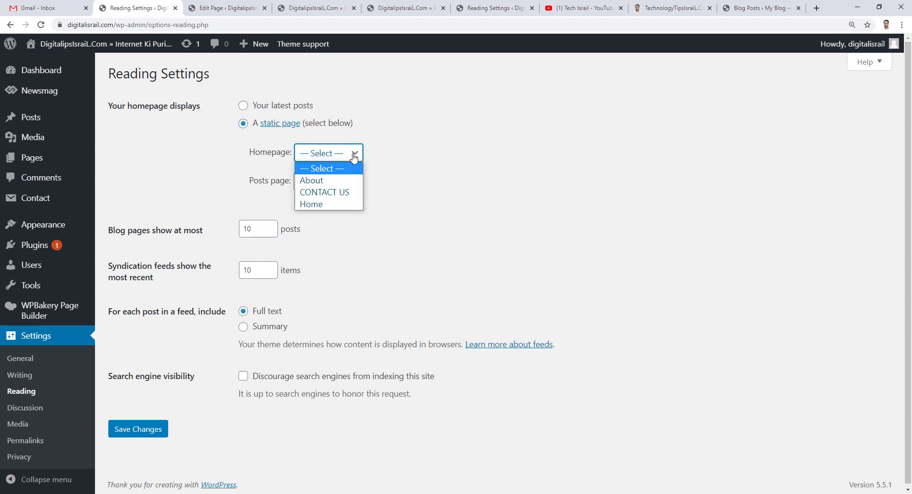
click(332, 205)
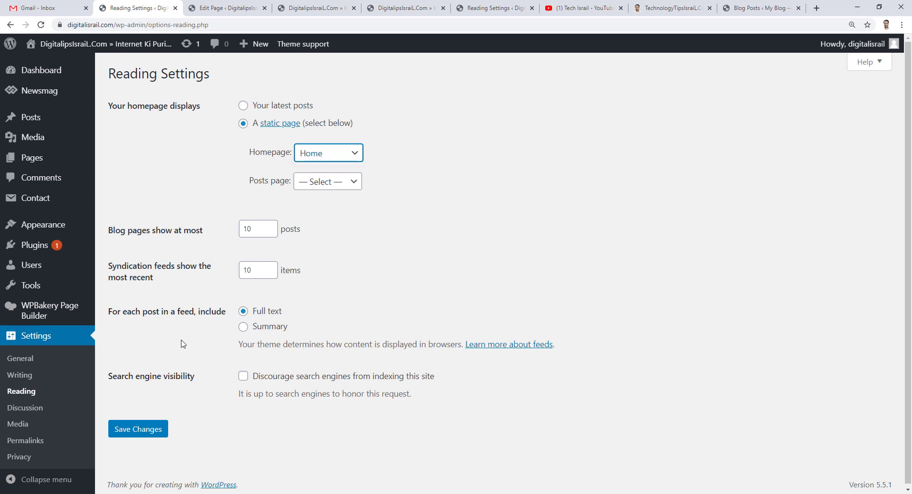
click(138, 430)
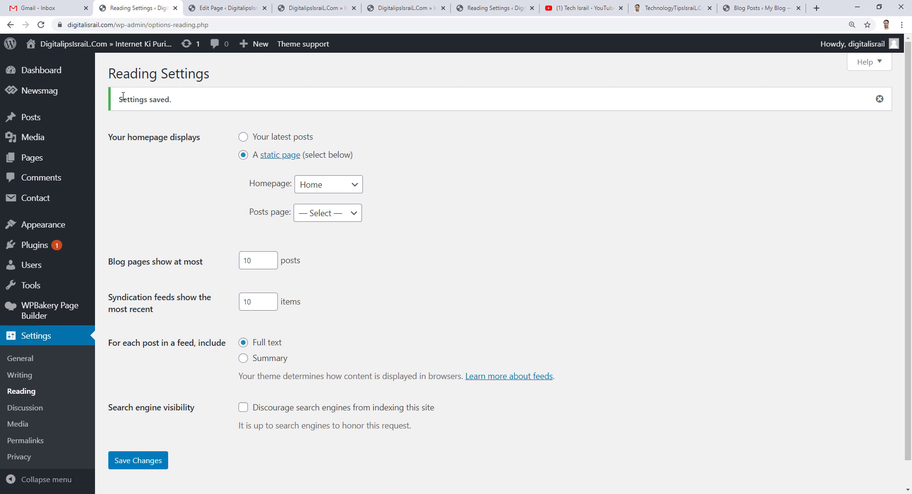
drag(123, 96, 180, 97)
click(215, 82)
Reload the live site and examine the homepage's news ticker, Big Grid and post list.
click(337, 7)
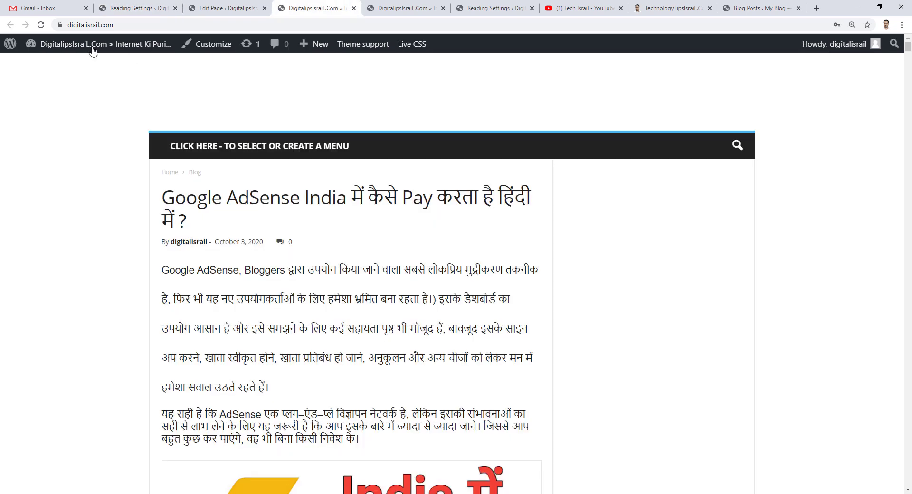
click(41, 26)
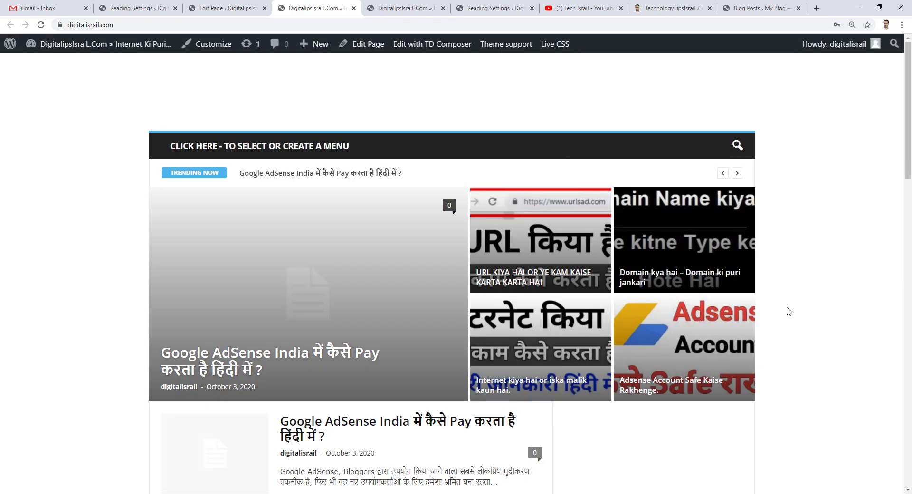
scroll(815, 314, down, 20)
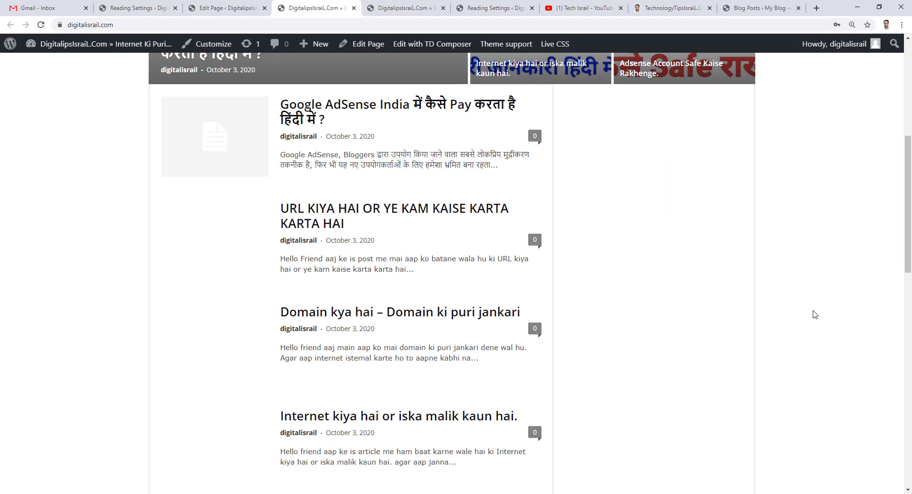
scroll(815, 315, up, 20)
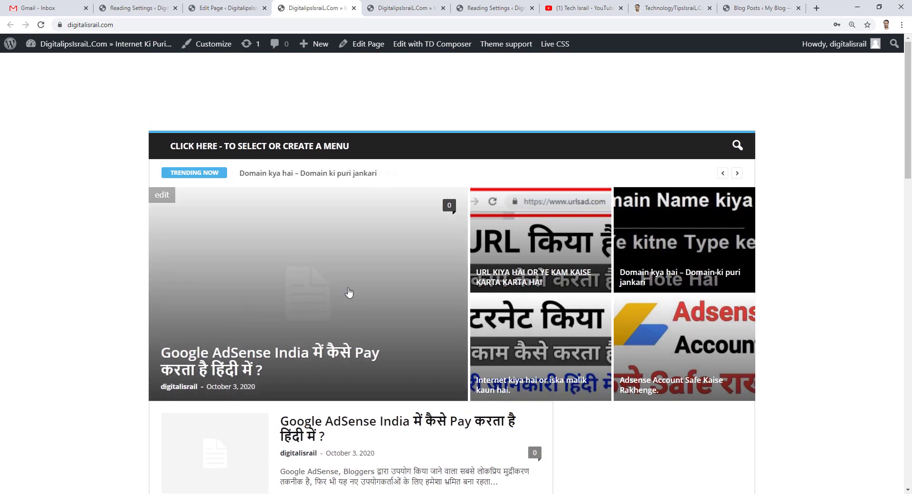
Look through the live homepage from the Big Grid and post list down to the footer's news and popular categories.
scroll(309, 292, down, 5)
scroll(309, 288, down, 12)
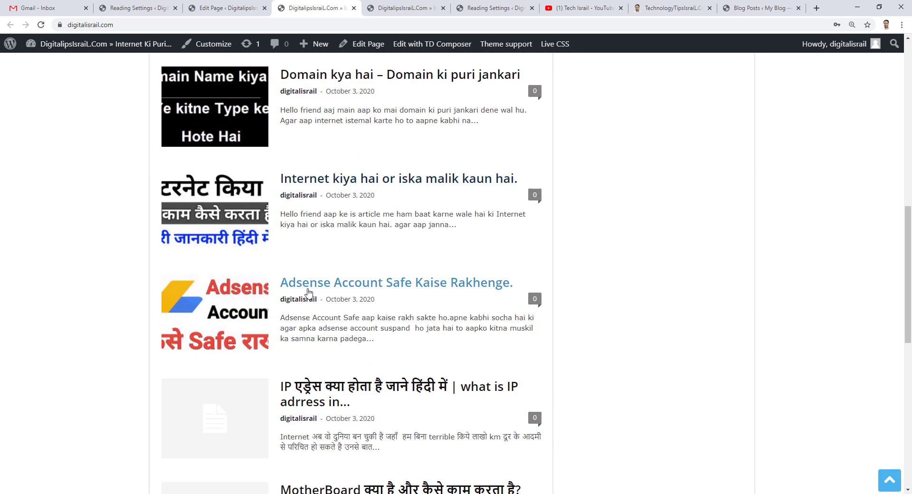
scroll(309, 289, up, 5)
scroll(309, 288, up, 10)
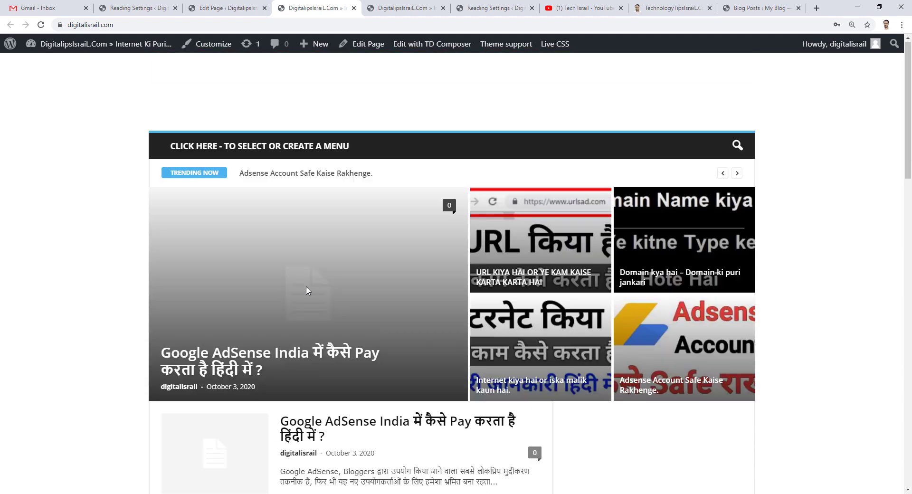
scroll(309, 291, down, 15)
scroll(307, 290, up, 15)
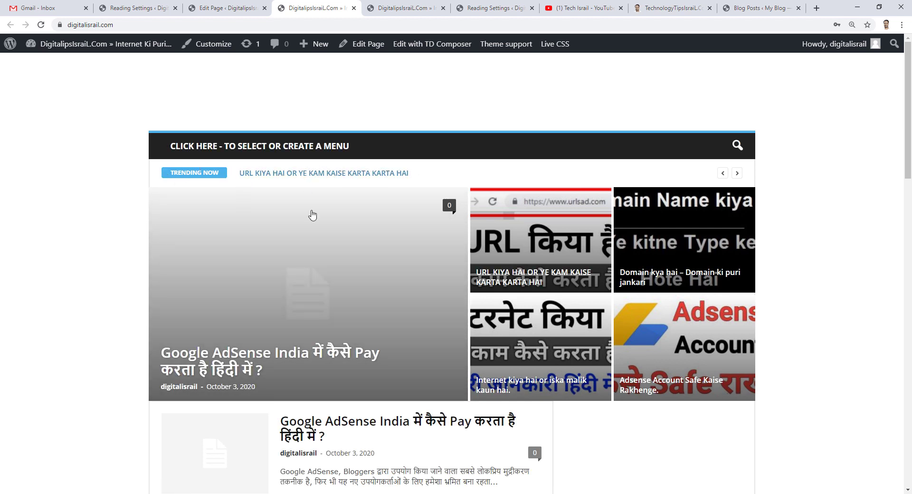
scroll(629, 364, down, 3)
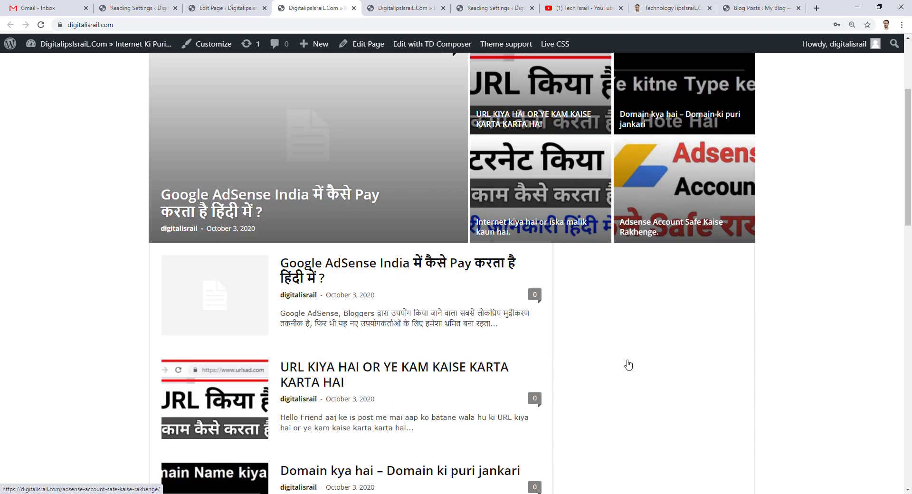
scroll(631, 357, down, 10)
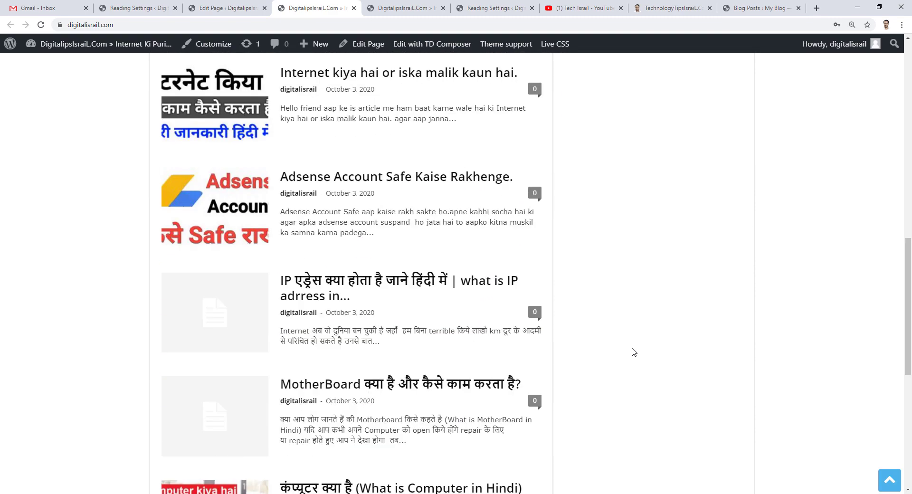
scroll(634, 352, down, 7)
scroll(634, 352, up, 12)
scroll(632, 351, down, 11)
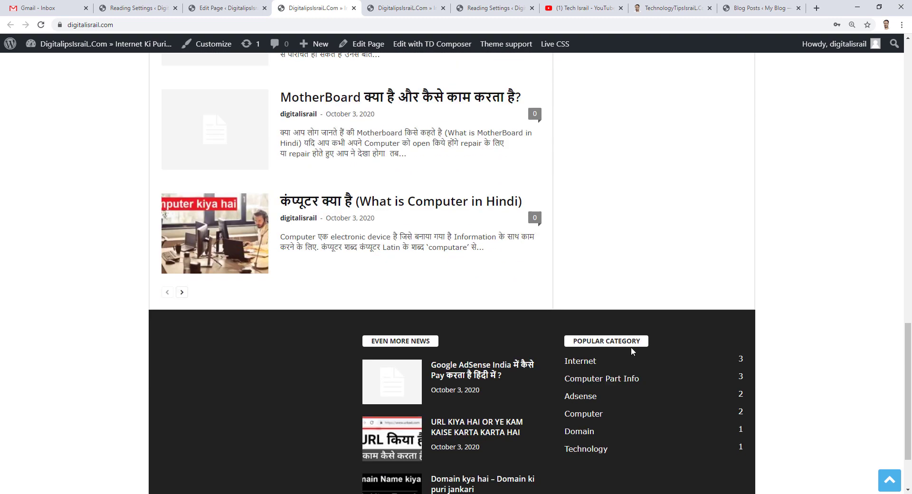
scroll(631, 351, up, 15)
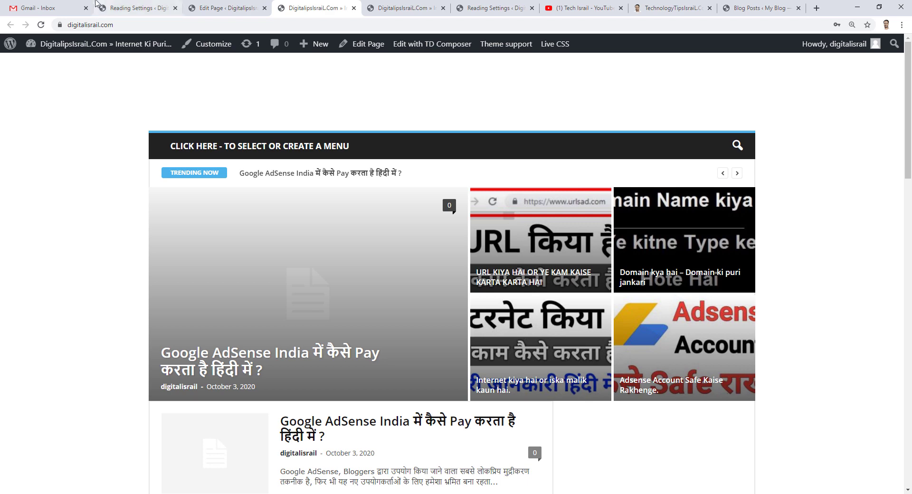
Return to the WordPress admin, open the post categories page and review the existing categories.
click(129, 6)
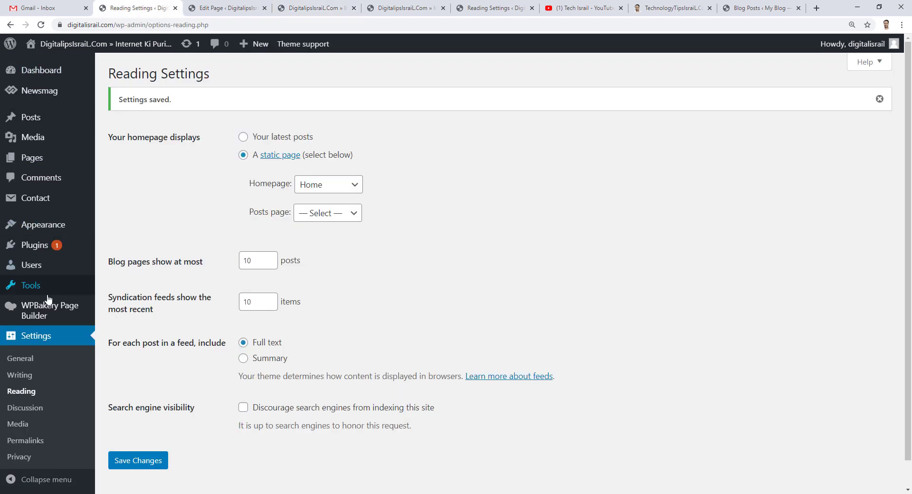
mouse_move(22, 124)
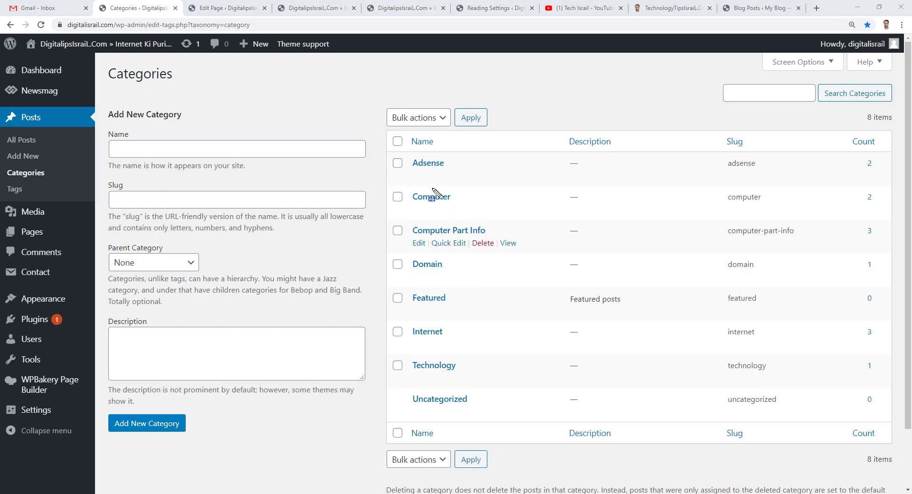
drag(414, 166, 497, 209)
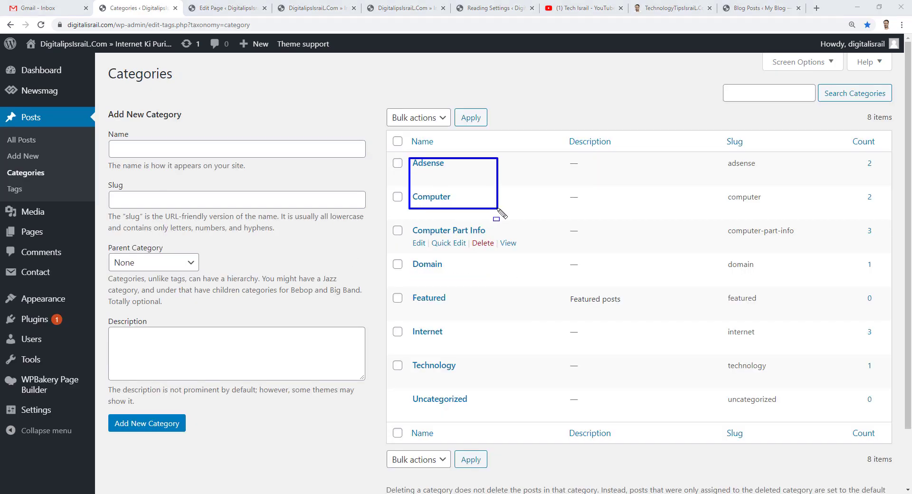
mouse_move(407, 254)
mouse_down()
mouse_move(470, 301)
mouse_move(531, 397)
mouse_move(715, 370)
mouse_move(886, 379)
mouse_up()
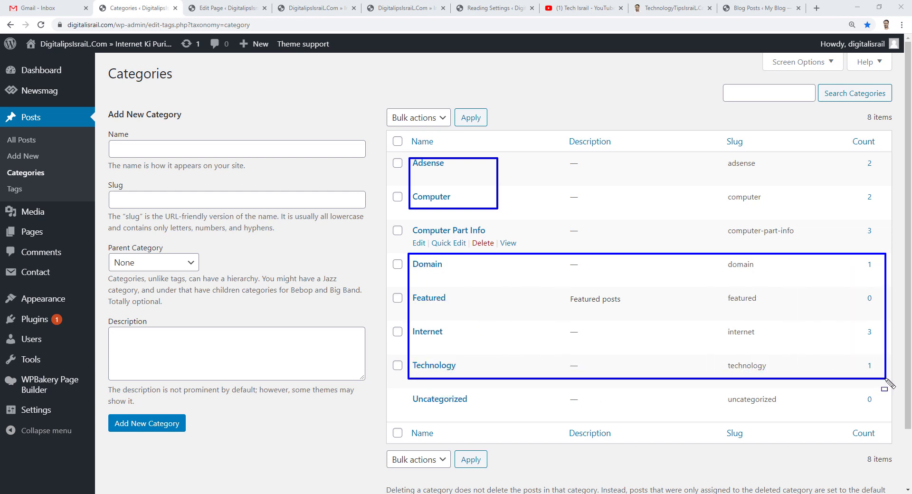
key(Escape)
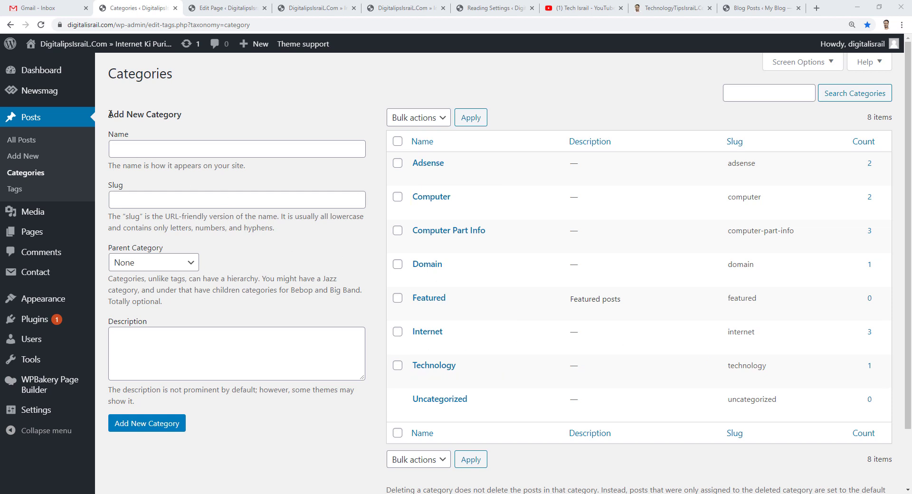
Examine the form for adding a new category, including its name field and parent category choices.
drag(109, 115, 182, 117)
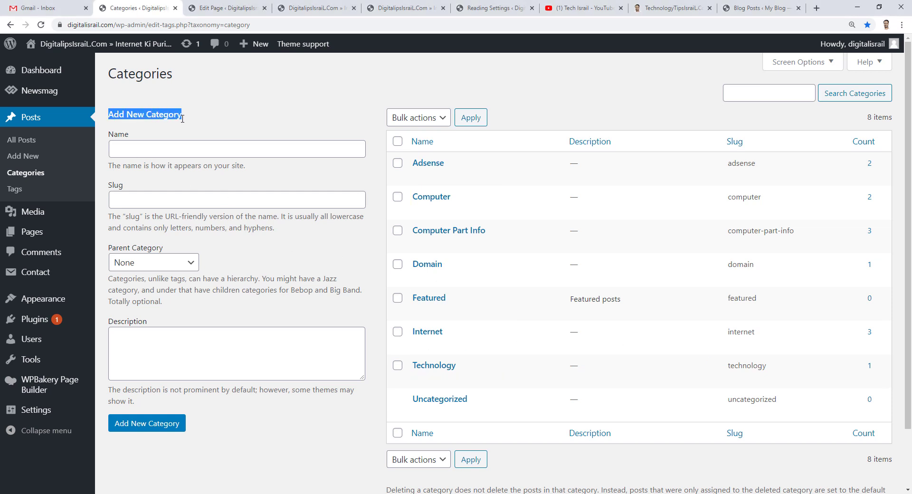
click(183, 123)
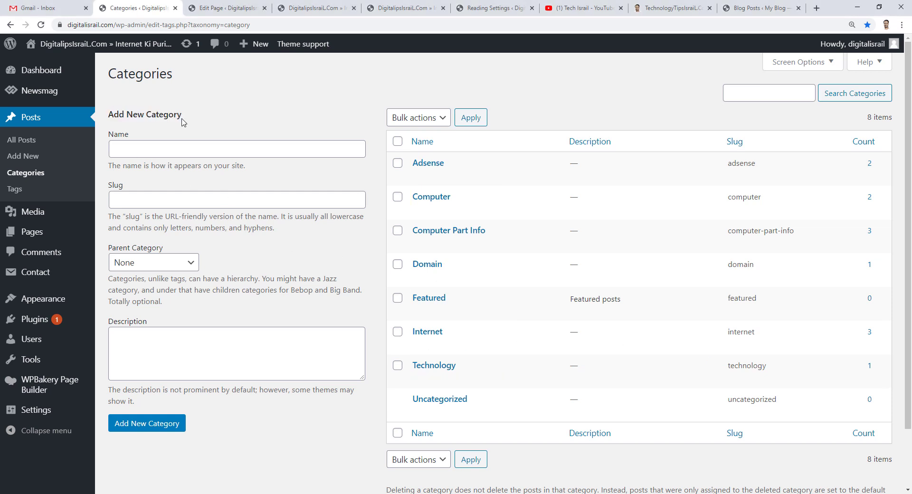
click(125, 146)
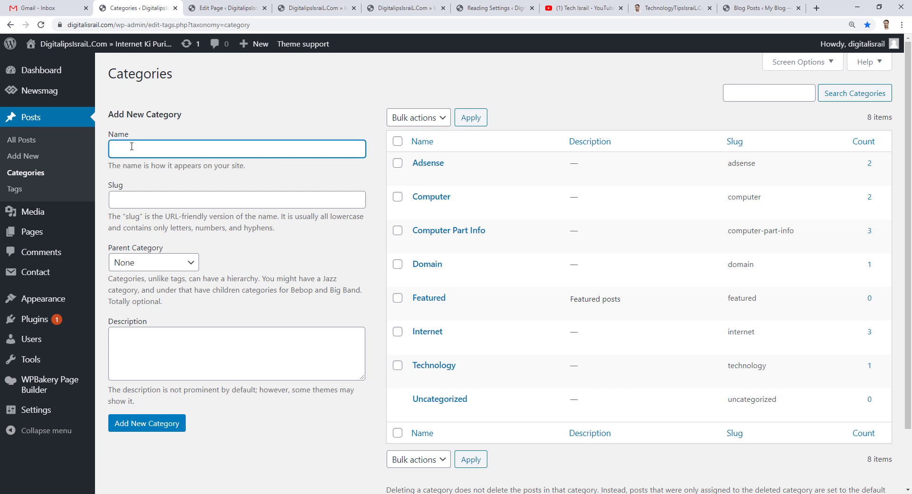
click(159, 262)
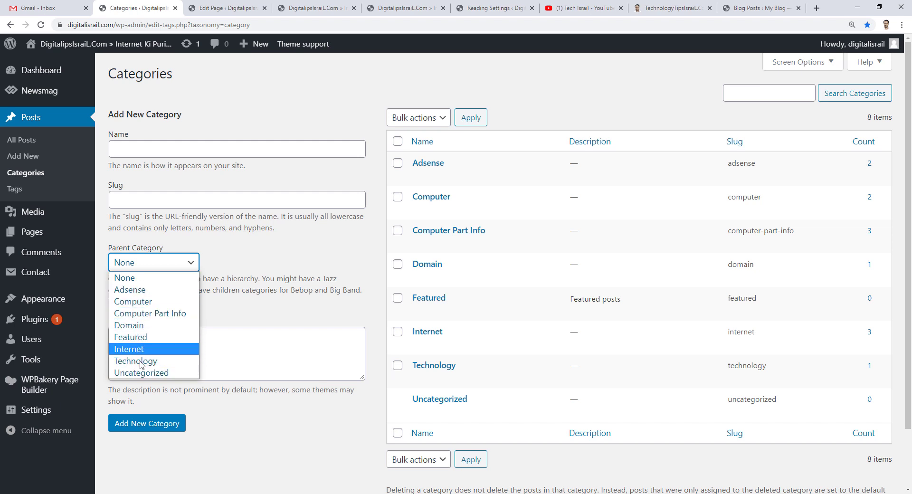
click(269, 434)
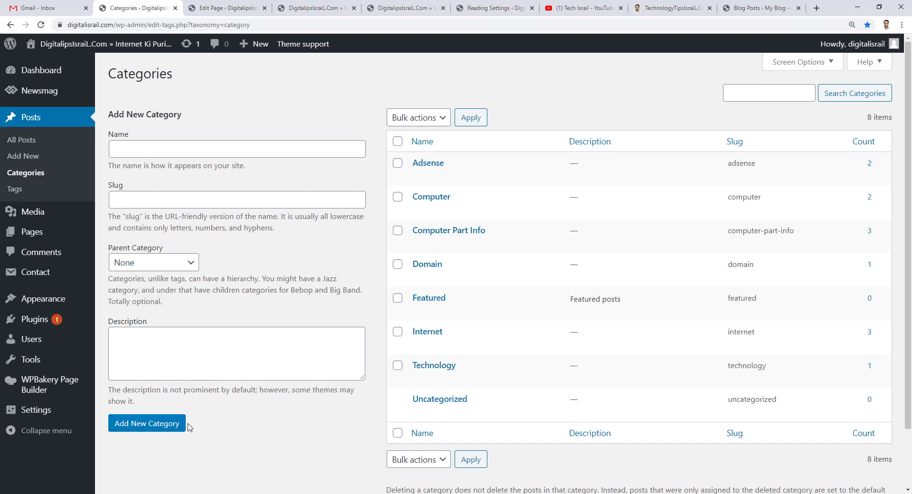
mouse_move(457, 164)
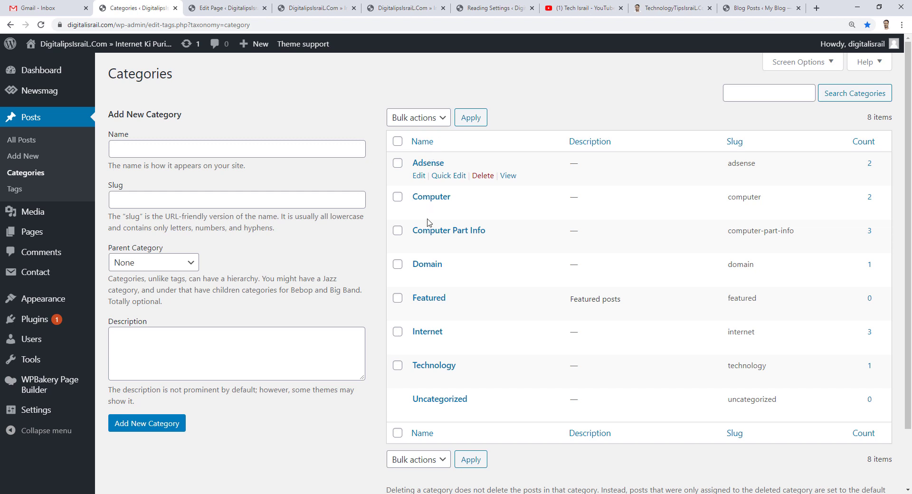
mouse_move(435, 393)
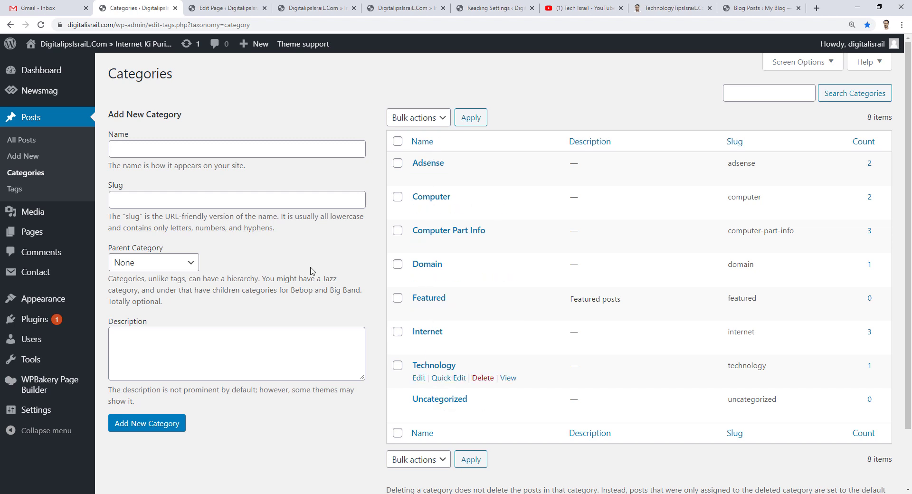
Add a post category named Demo and permanently delete it again.
click(147, 152)
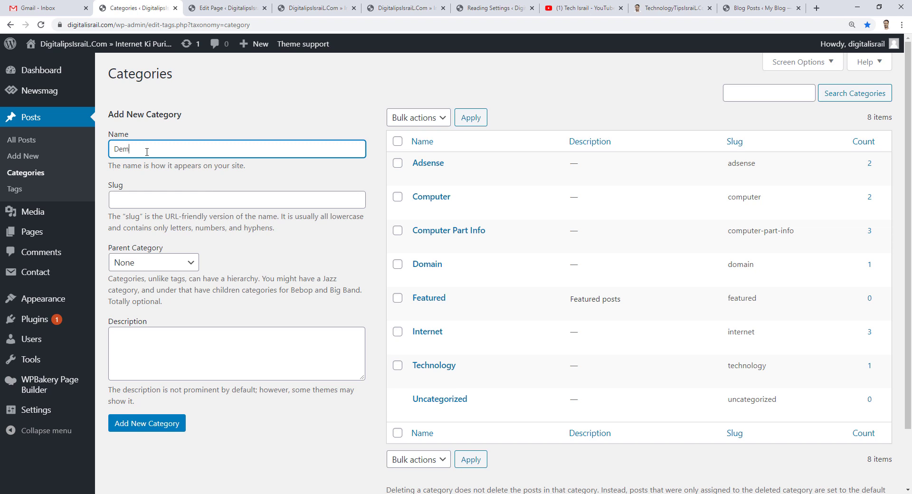
click(151, 425)
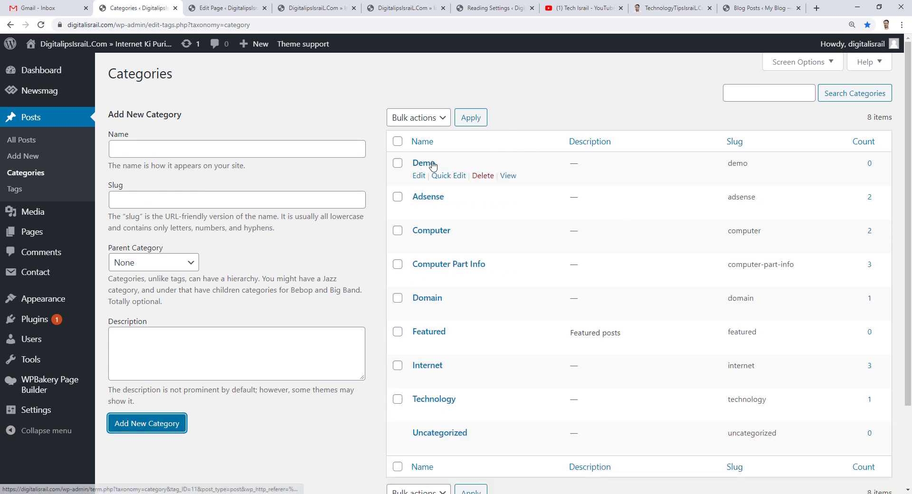
click(490, 184)
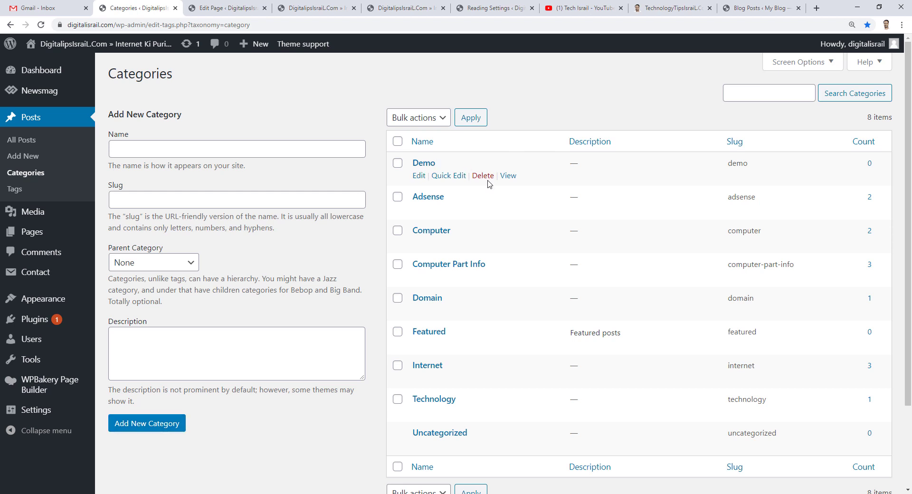
click(488, 180)
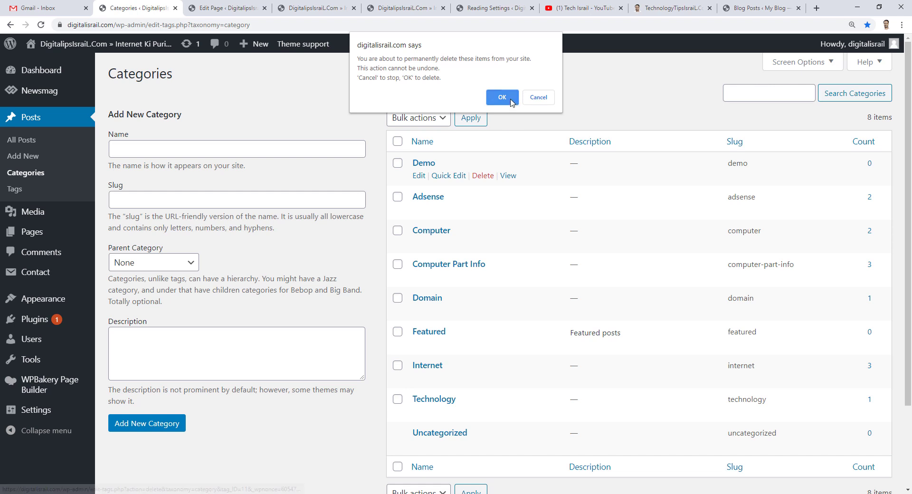
click(511, 101)
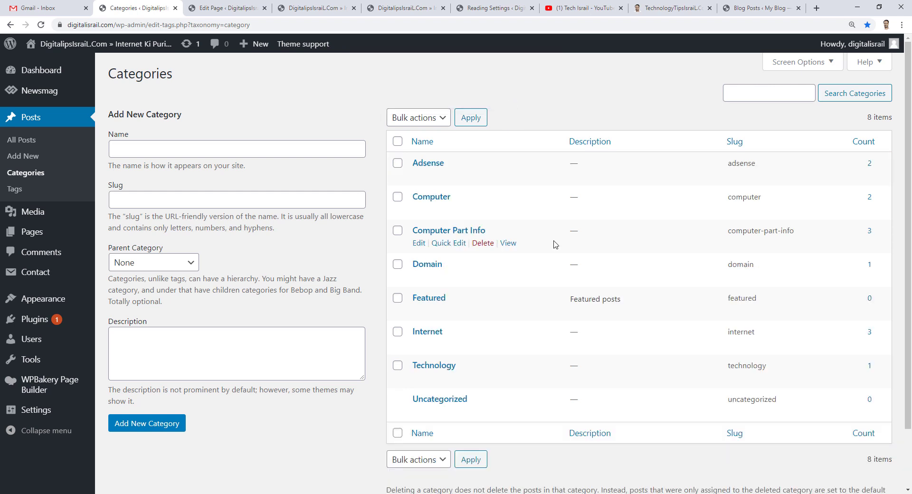
Create a navigation menu named Main menu and add the Home page to it.
mouse_move(34, 299)
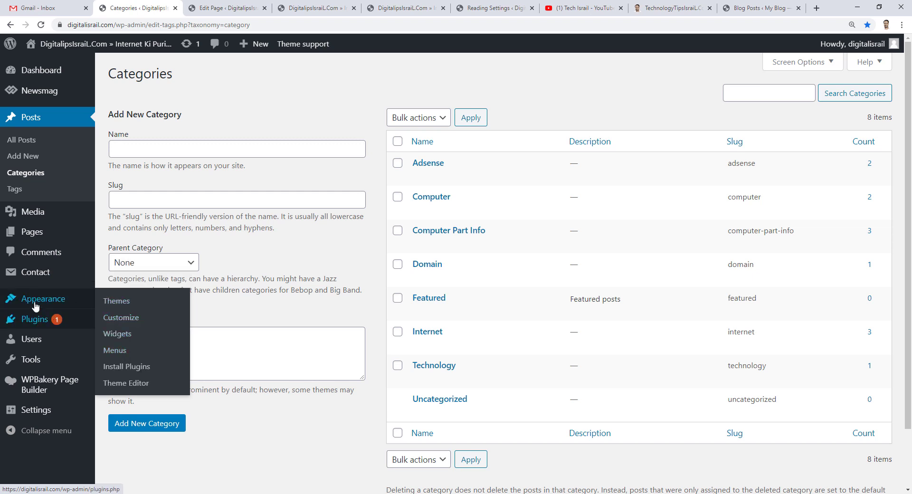
click(115, 351)
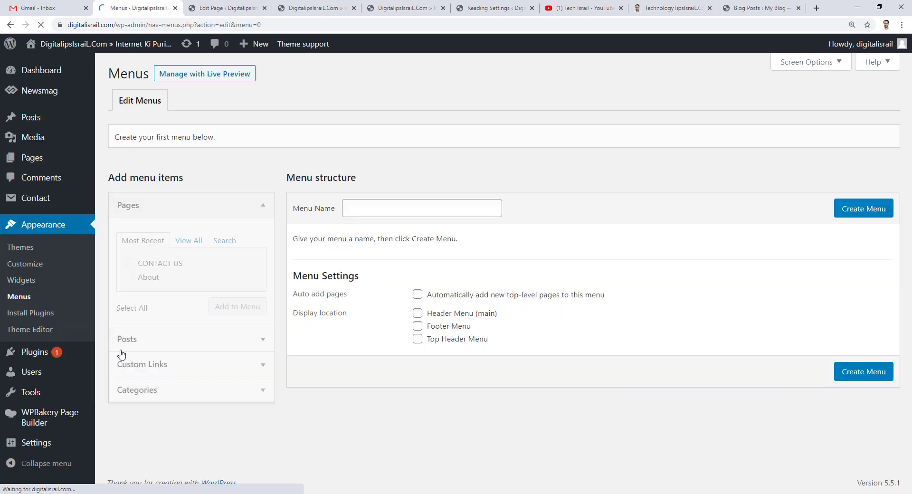
click(387, 210)
click(381, 247)
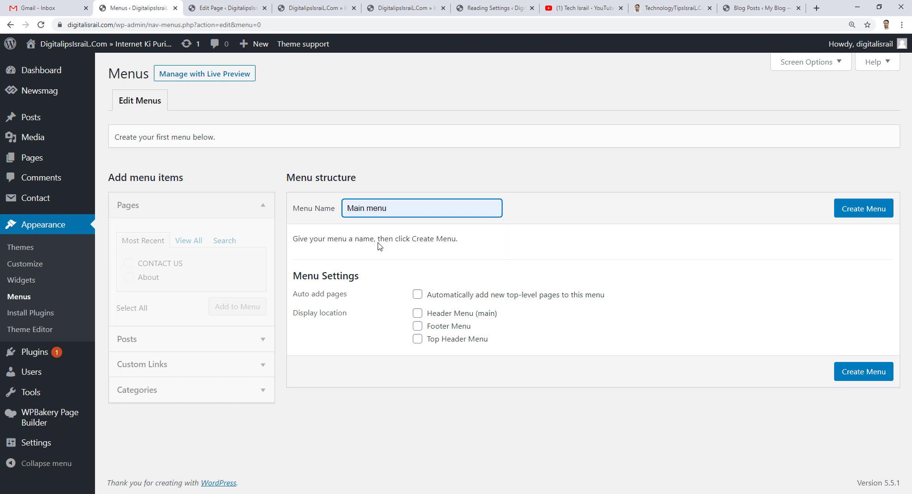
click(858, 213)
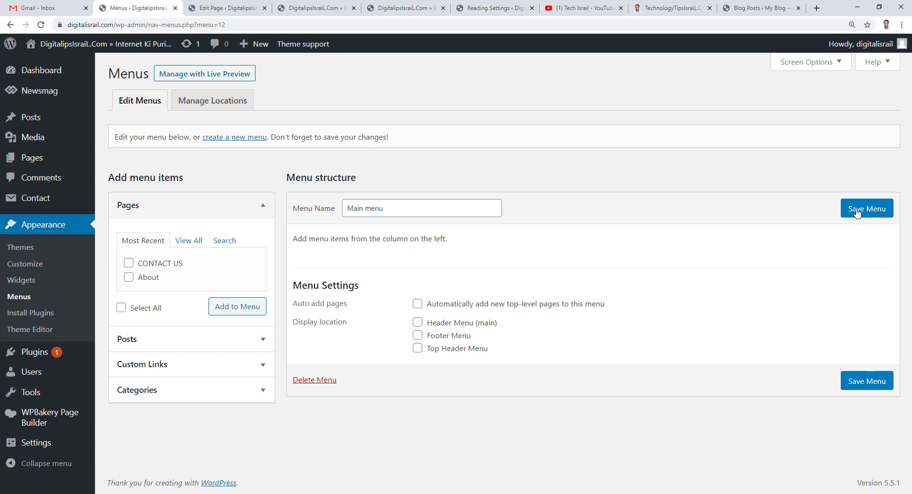
click(186, 244)
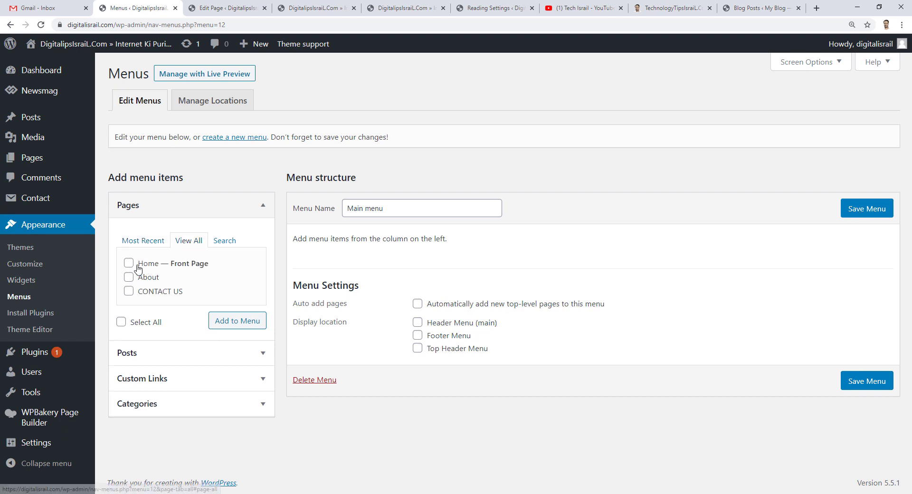
click(231, 323)
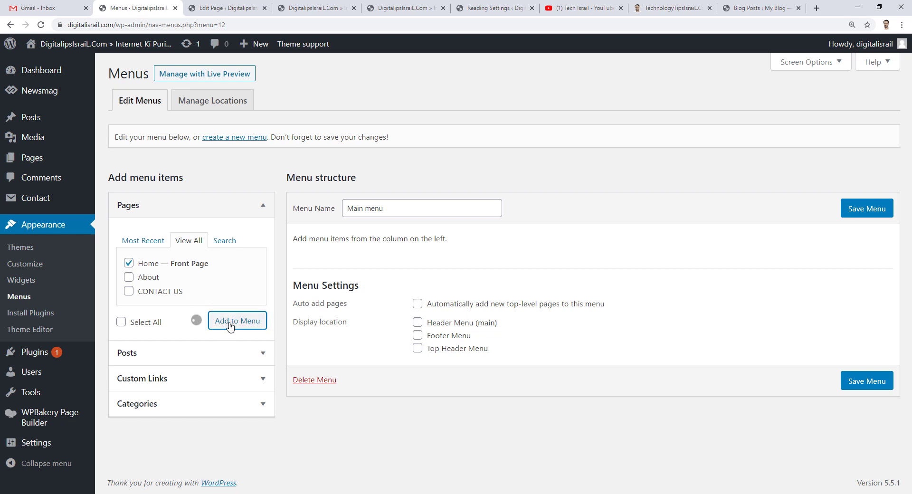
Add the categories Adsense, Computer, Computer Part Info, Domain, Featured, Internet and Technology to Main menu.
click(264, 405)
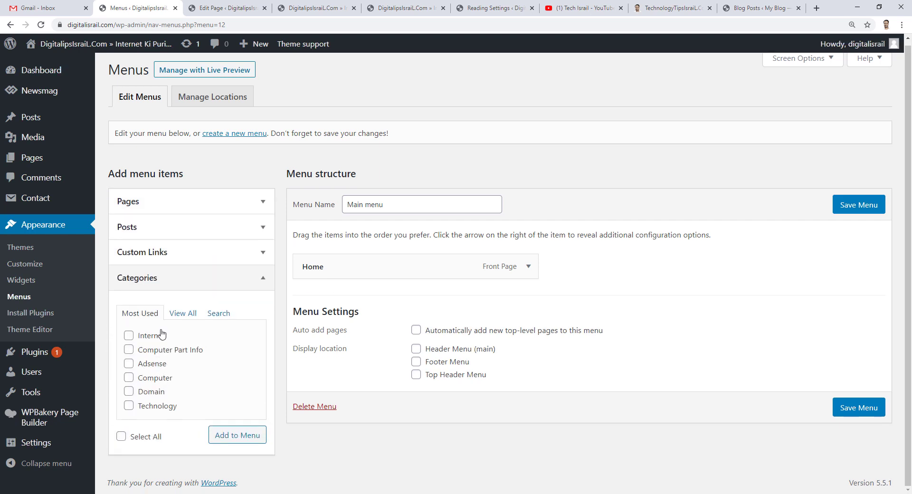
click(175, 314)
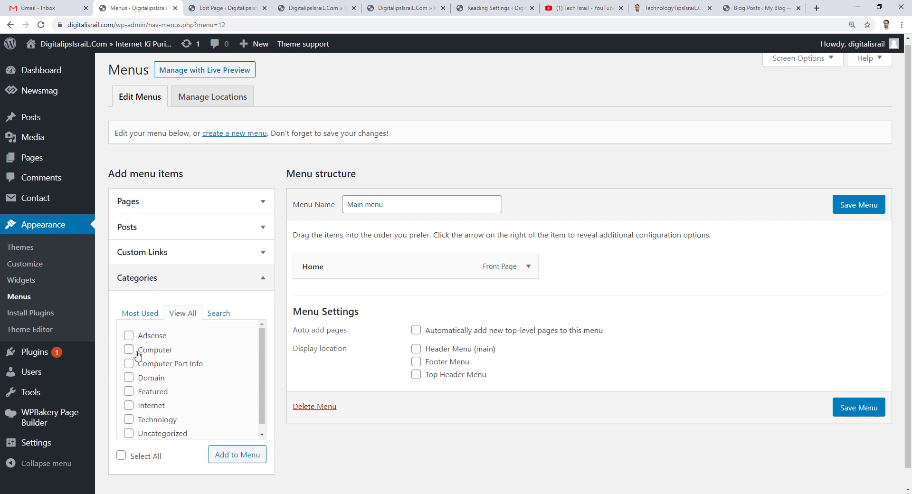
click(127, 337)
click(129, 350)
click(128, 365)
click(129, 378)
click(130, 393)
click(128, 406)
click(128, 420)
click(233, 456)
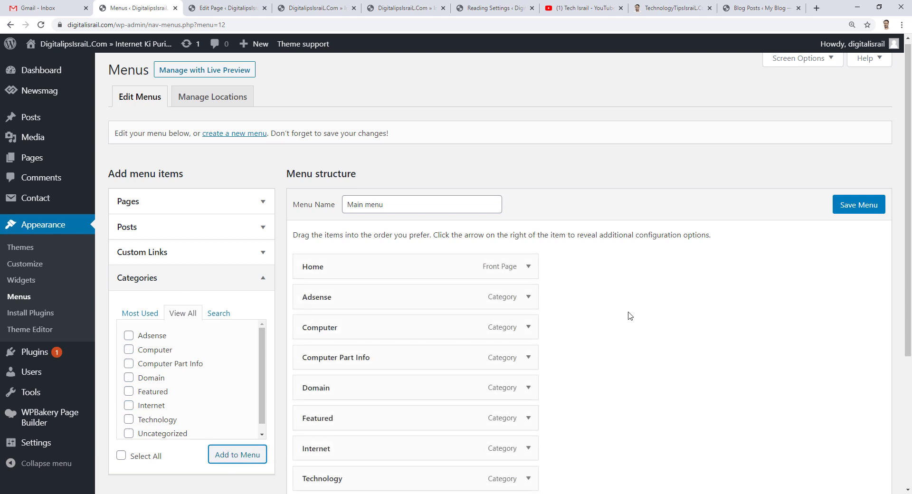
Nest the Computer Part Info menu item under Computer as a sub item.
scroll(628, 315, down, 2)
scroll(630, 315, down, 1)
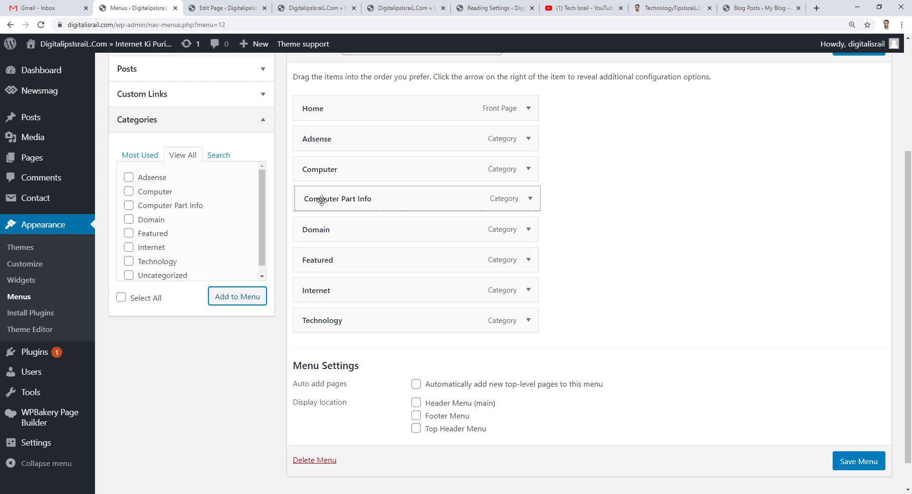
drag(320, 201, 339, 201)
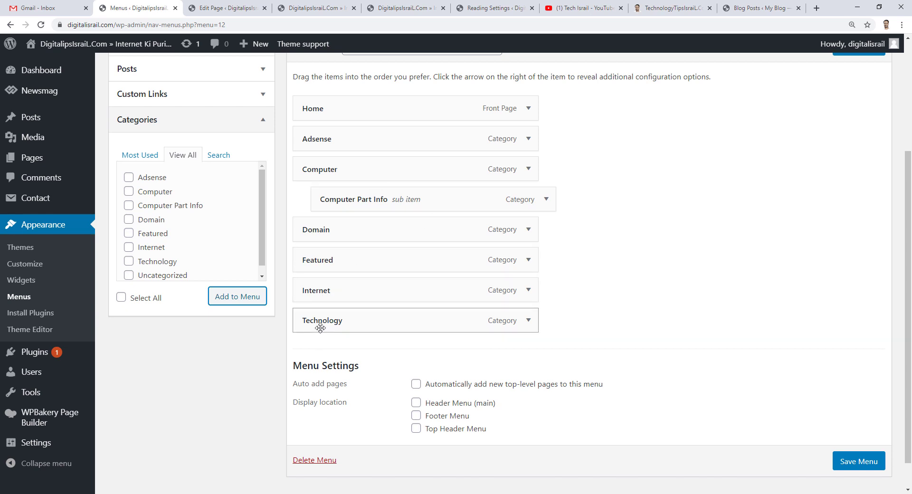
Move the Technology and Internet menu items under Computer as sub items, placed after Computer Part Info.
drag(325, 323, 378, 231)
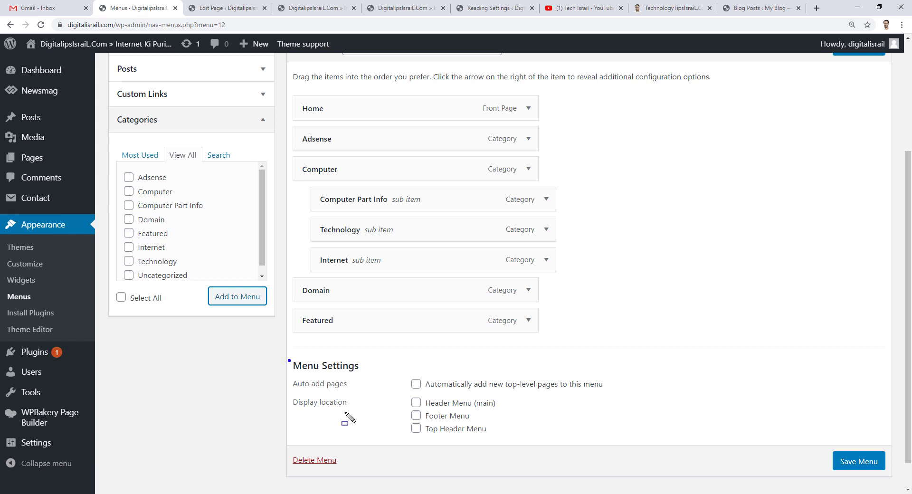
drag(346, 412, 577, 448)
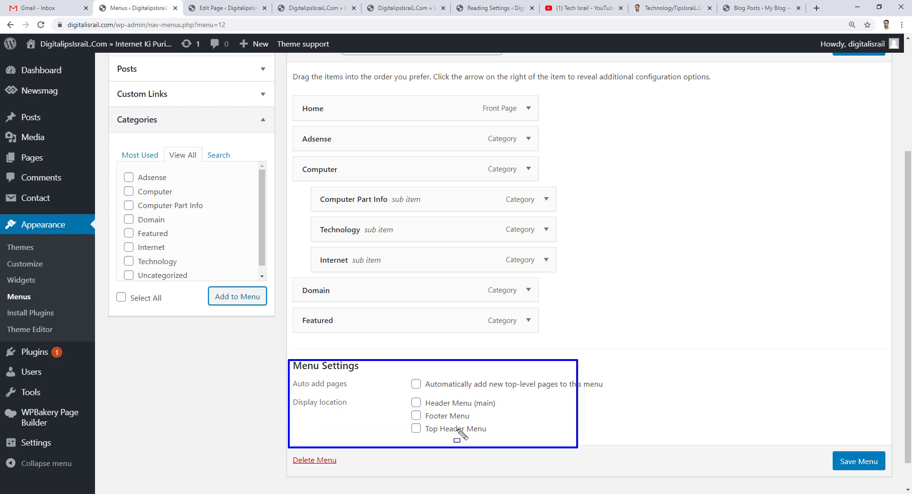
drag(405, 394, 514, 413)
key(Escape)
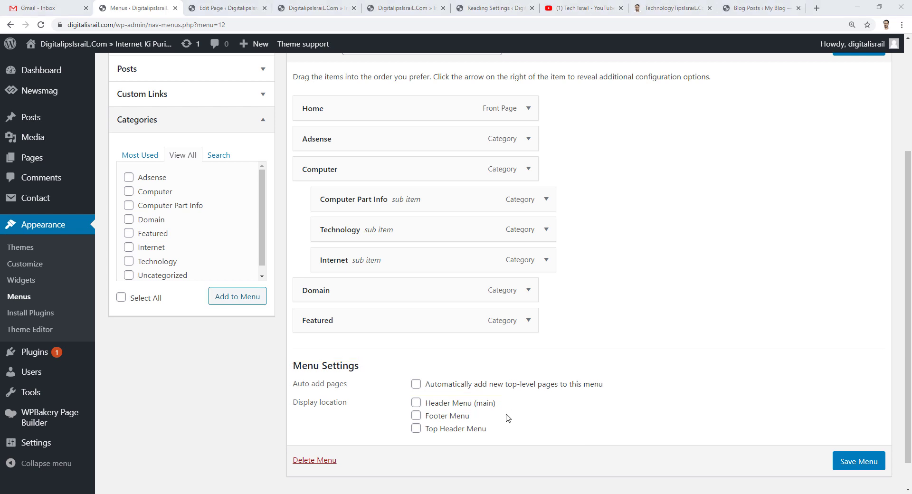
Assign Main menu to the Header Menu (main) display location and save the menu.
click(416, 404)
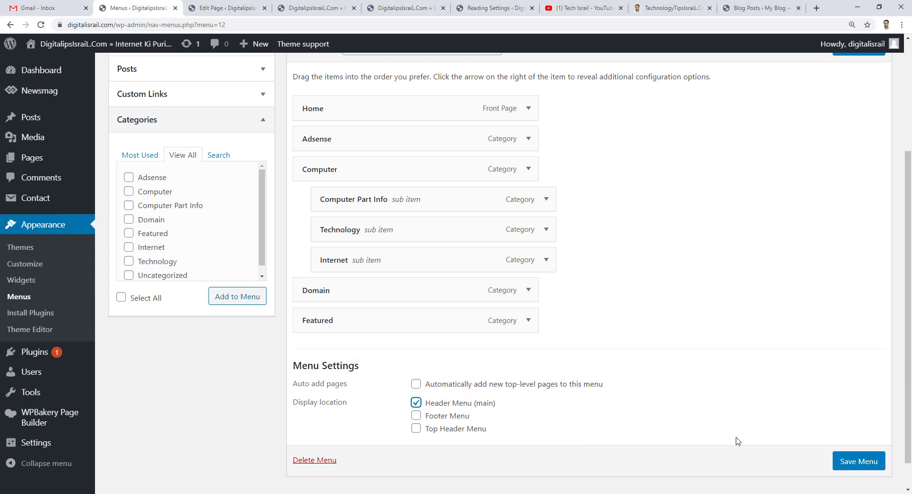
click(869, 470)
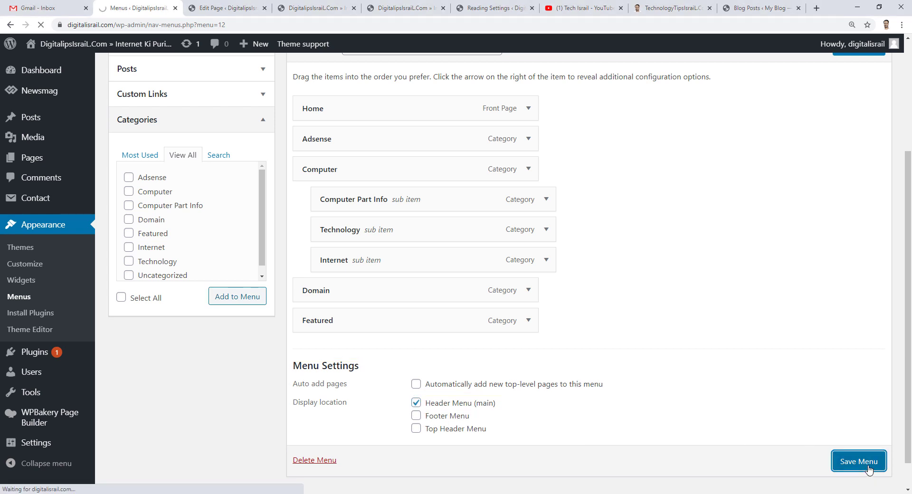
scroll(423, 378, down, 5)
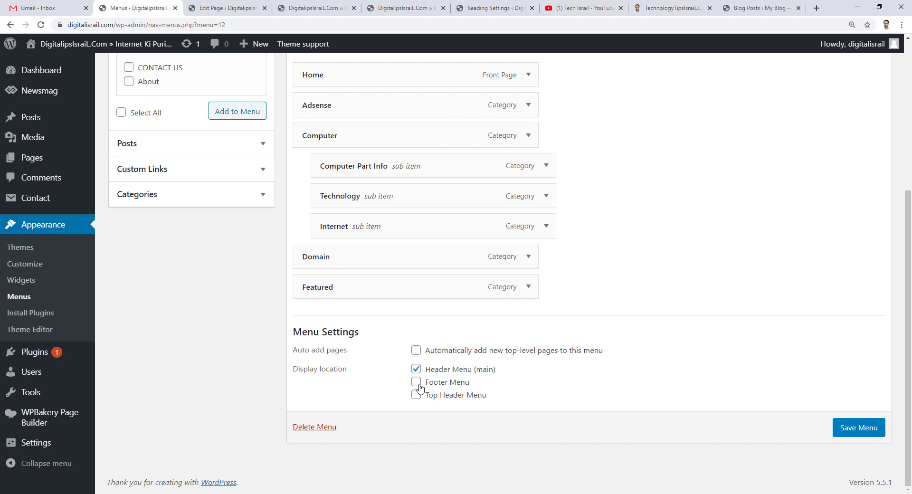
scroll(795, 386, up, 5)
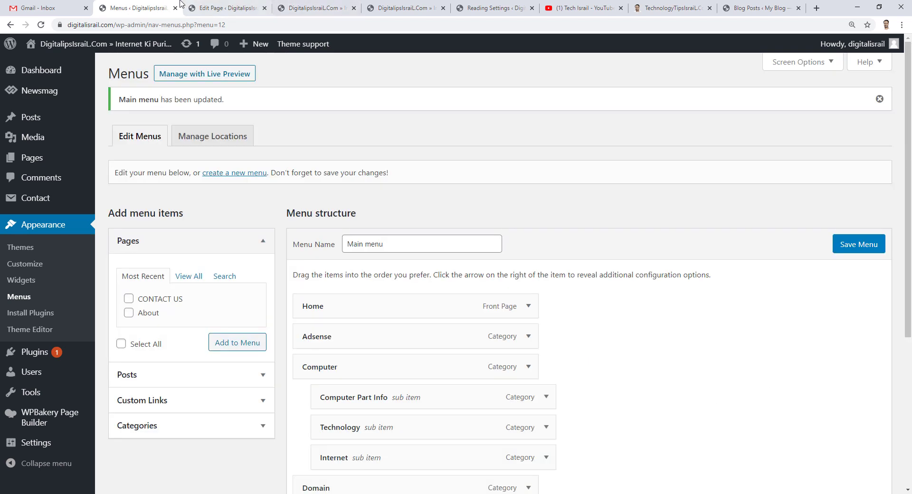
Reload the blog's front page and check the header menu, including the Computer submenu.
click(315, 8)
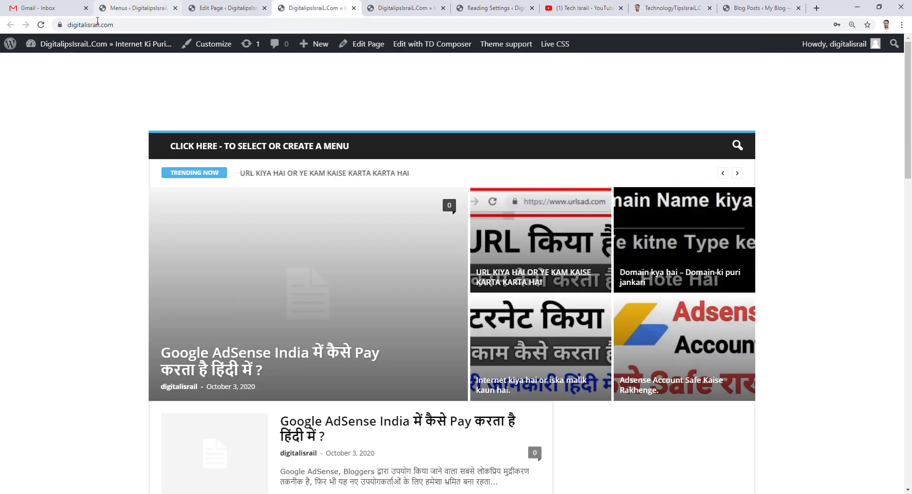
click(41, 26)
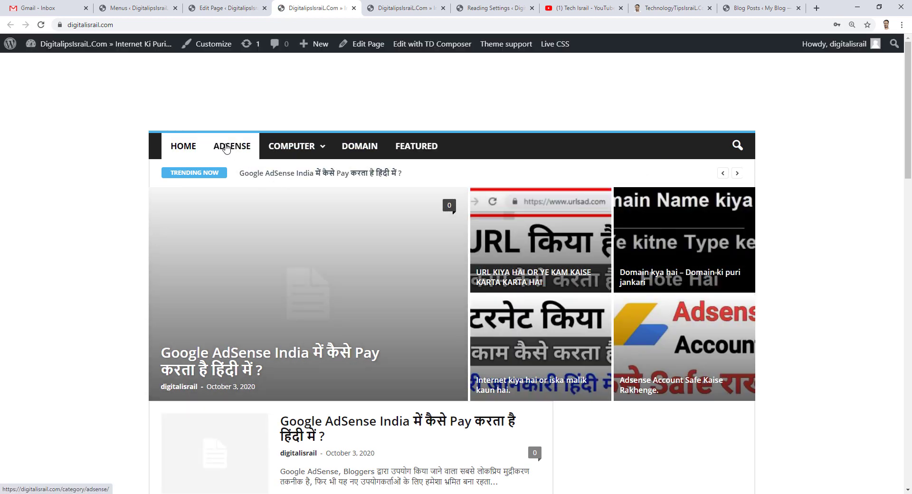
mouse_move(293, 150)
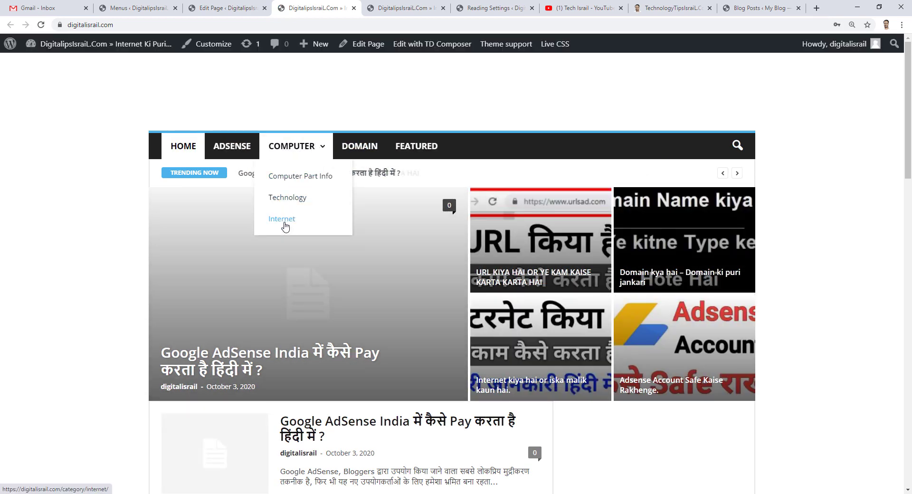
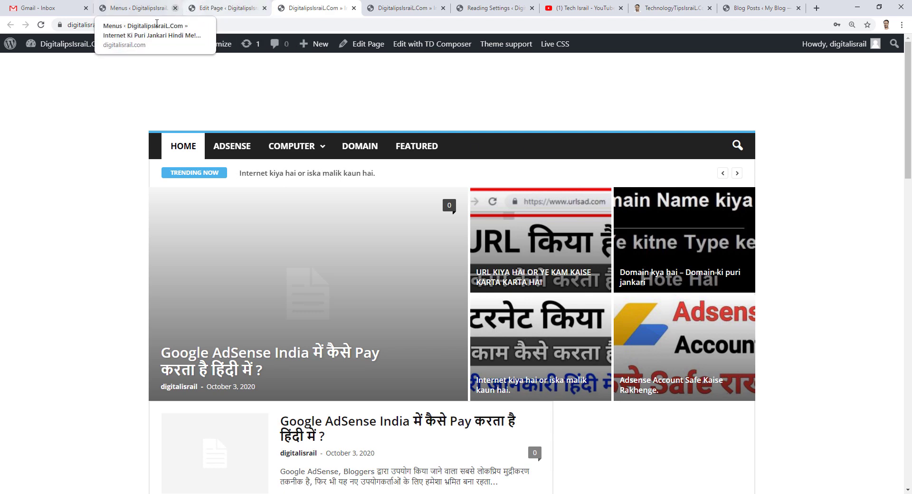
Move Technology and Internet out of Computer to top-level items before Domain in Main menu, and save the menu.
click(138, 8)
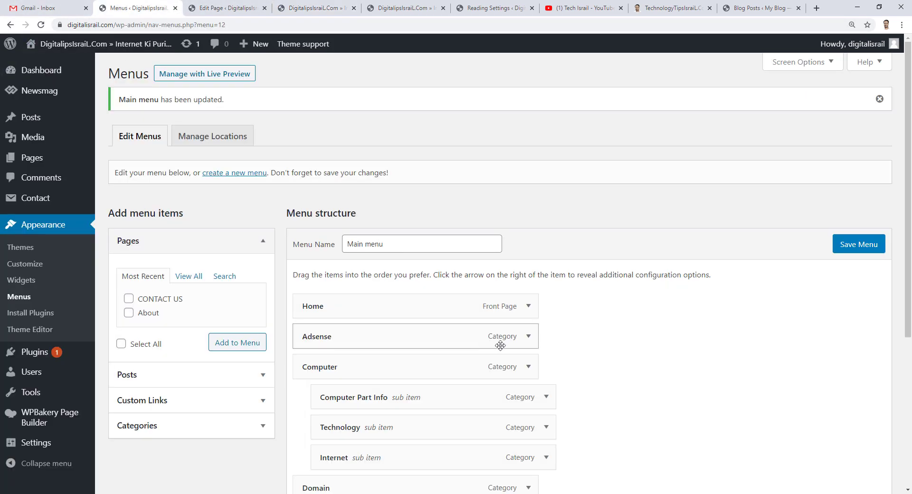
scroll(499, 346, down, 2)
drag(361, 373, 346, 355)
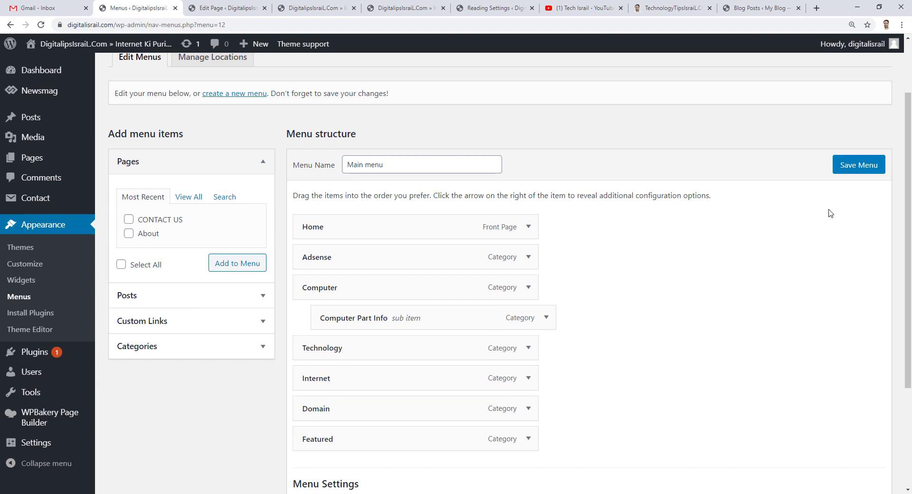
click(861, 165)
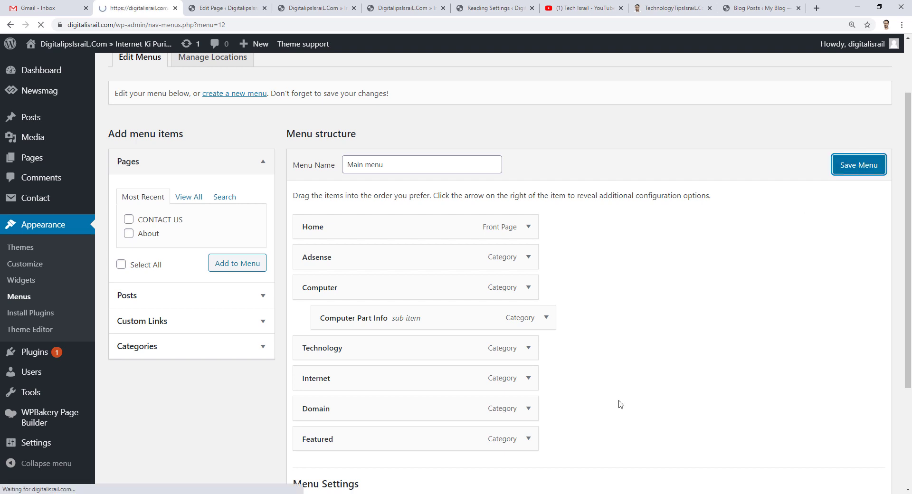
Reload the front page to check the rearranged top-level items in the header menu.
click(314, 8)
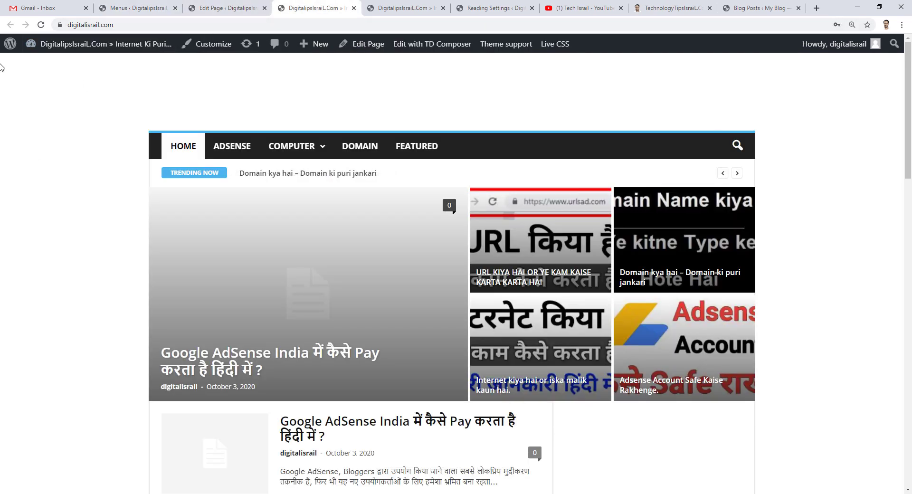
click(41, 25)
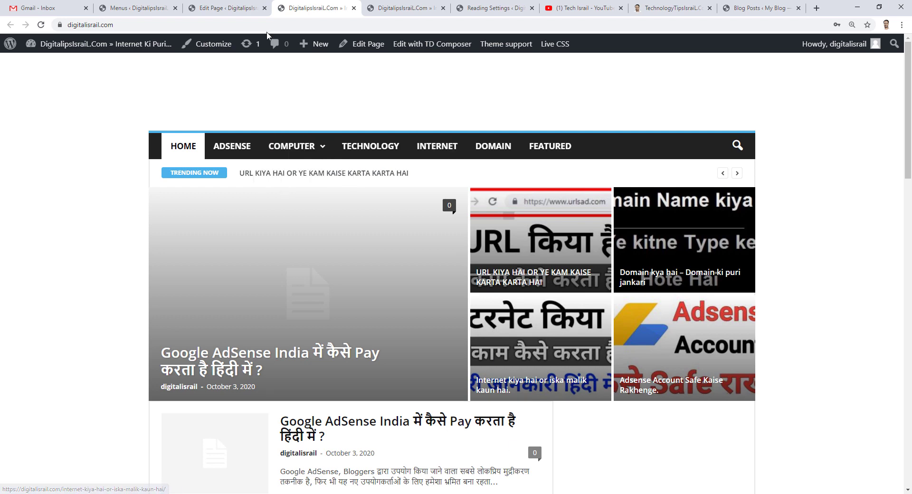
Create a second navigation menu named Top menu.
click(153, 6)
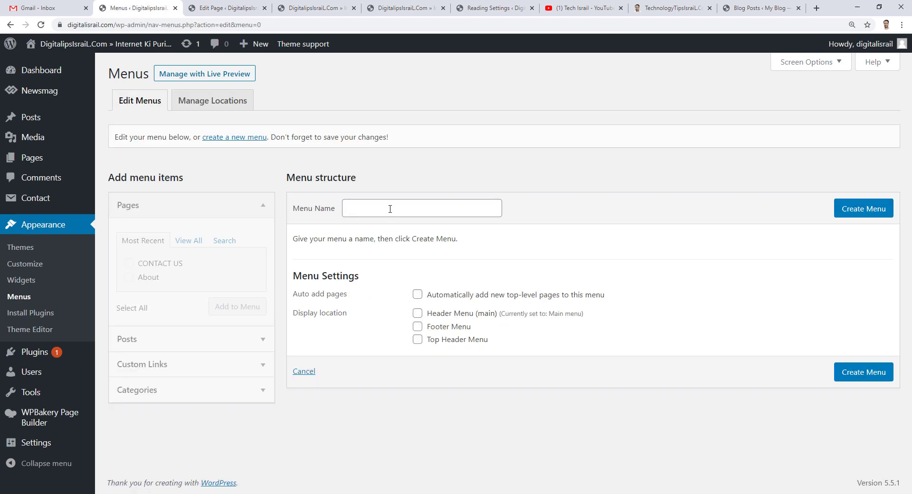
click(390, 209)
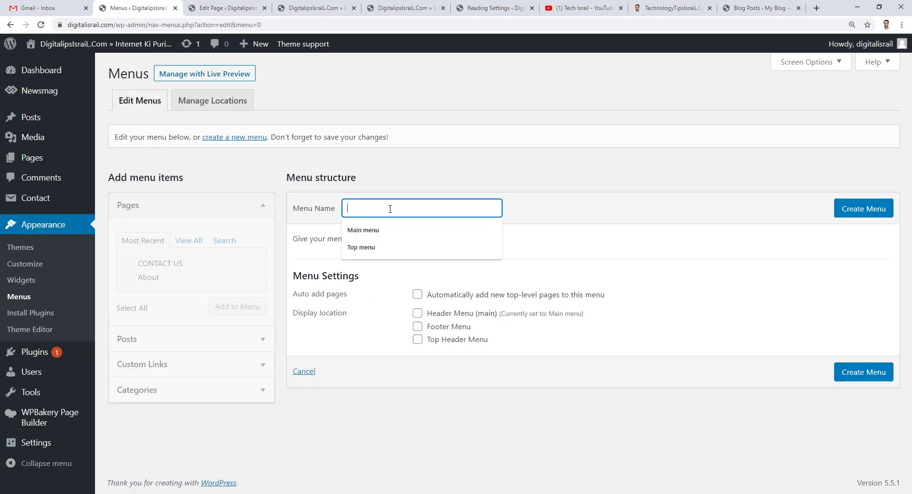
click(380, 250)
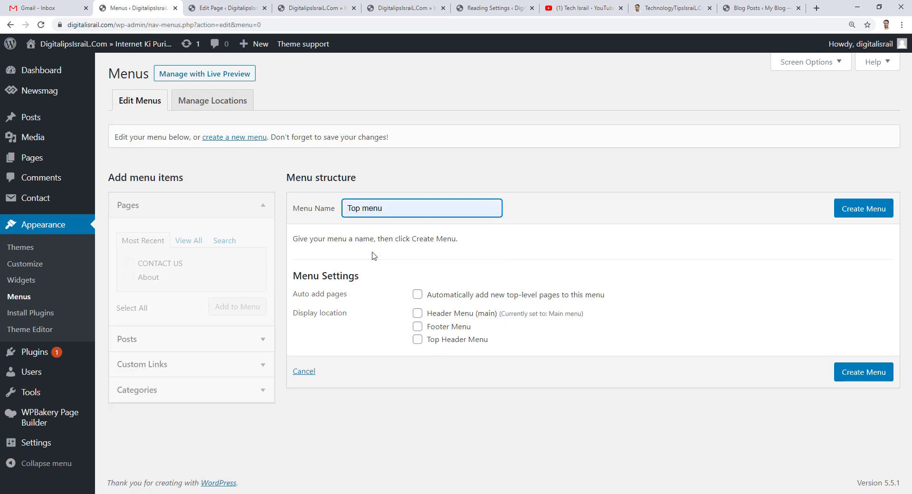
click(882, 214)
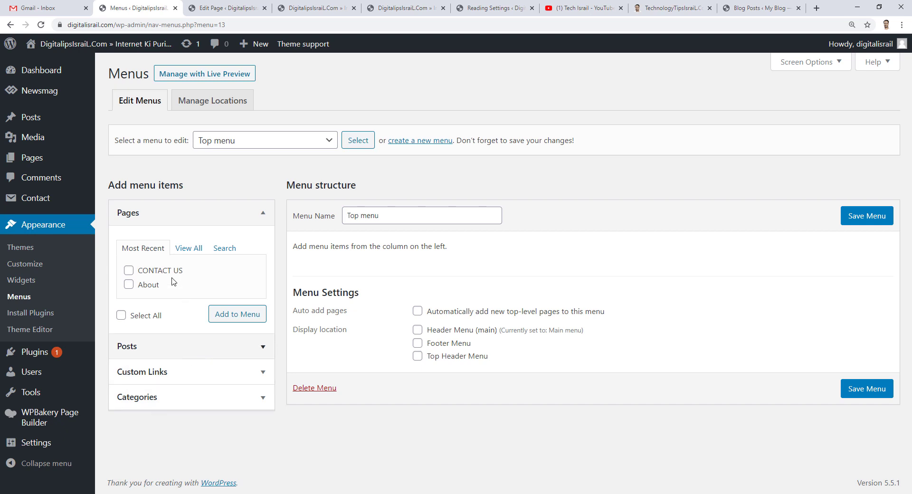
Add the Home, About and CONTACT US pages to Top menu and save it with the Footer Menu and Top Header Menu locations.
click(189, 248)
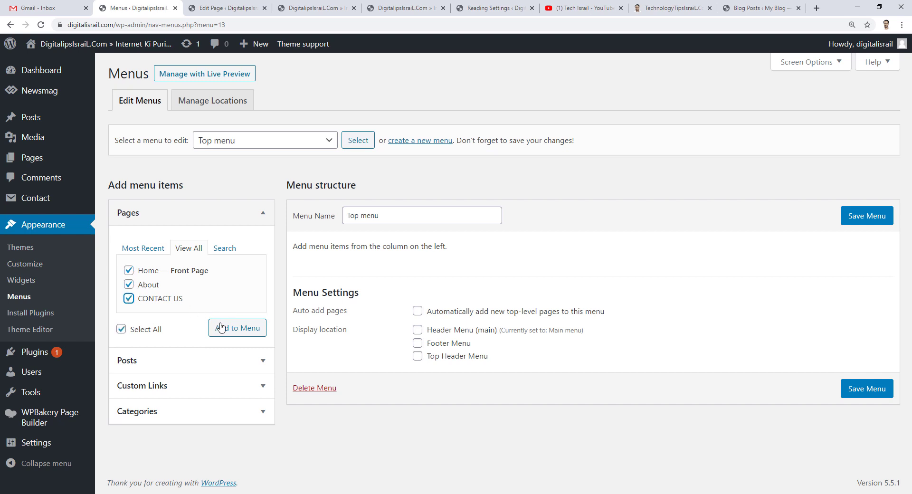
click(233, 332)
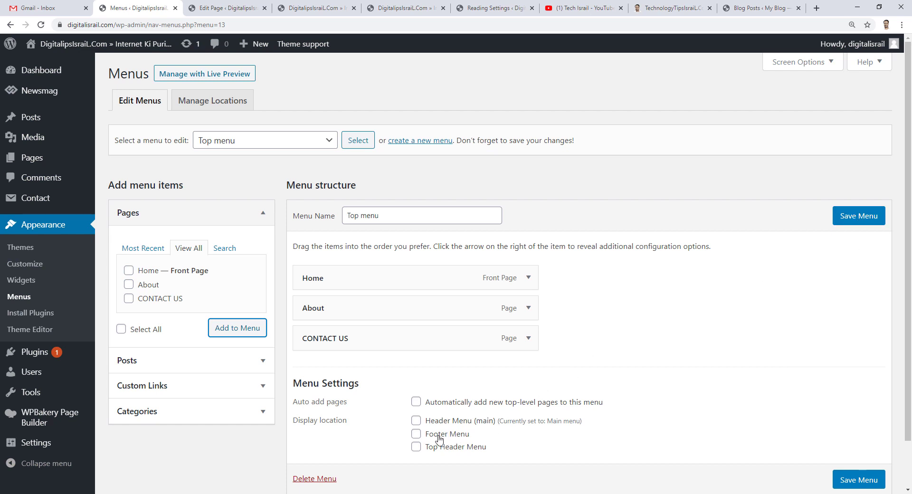
click(416, 447)
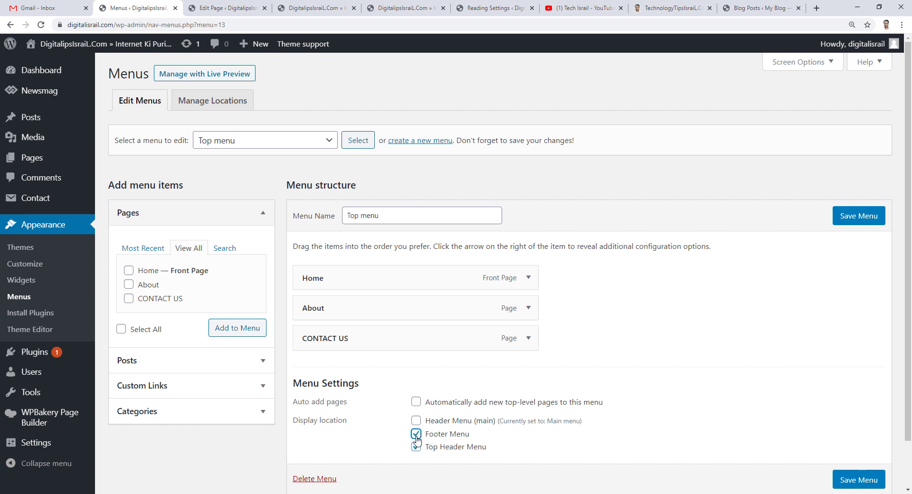
click(876, 219)
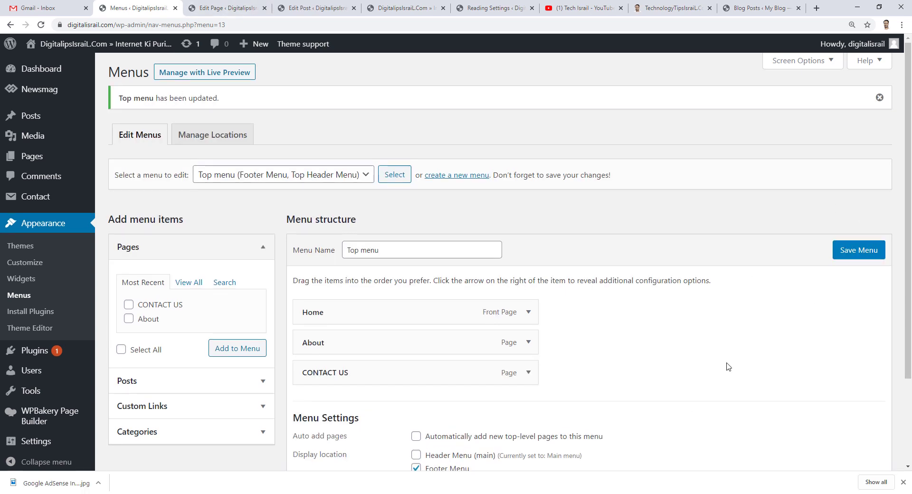
Open the site's home page in a new tab and check the top header and footer menus.
scroll(722, 380, down, 3)
scroll(575, 460, up, 3)
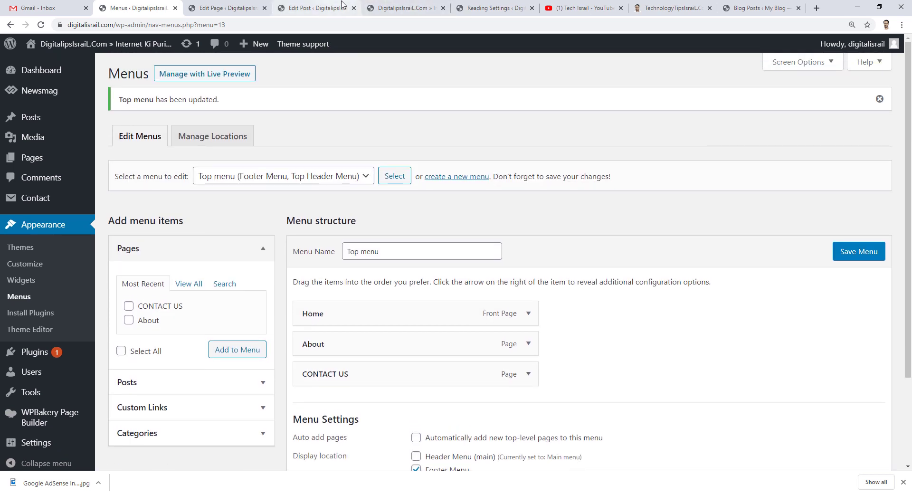
right_click(38, 62)
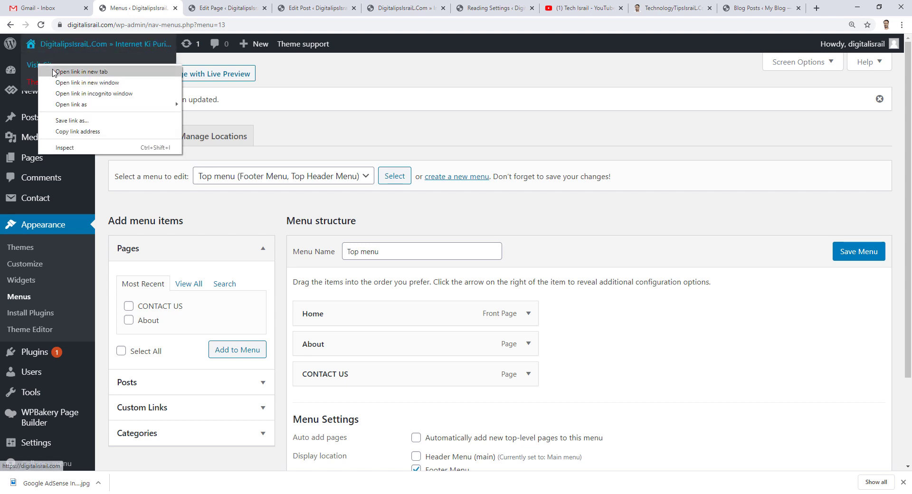
click(62, 68)
click(197, 5)
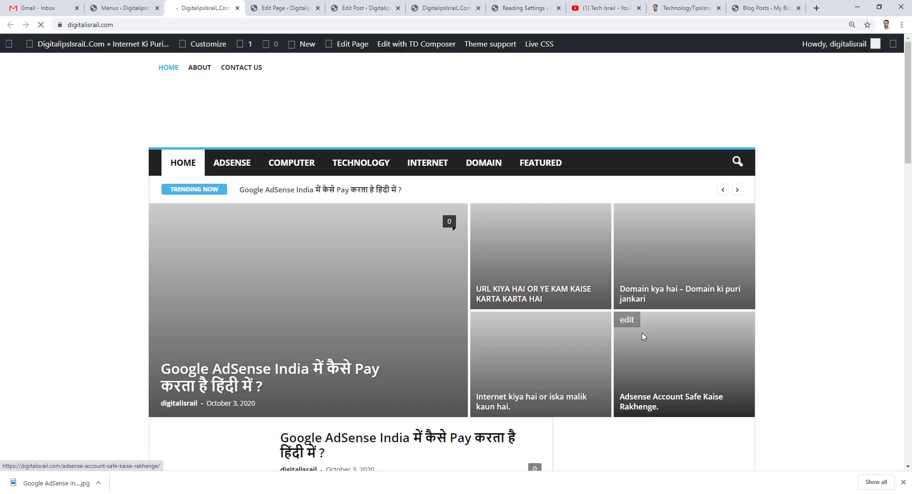
scroll(642, 337, down, 5)
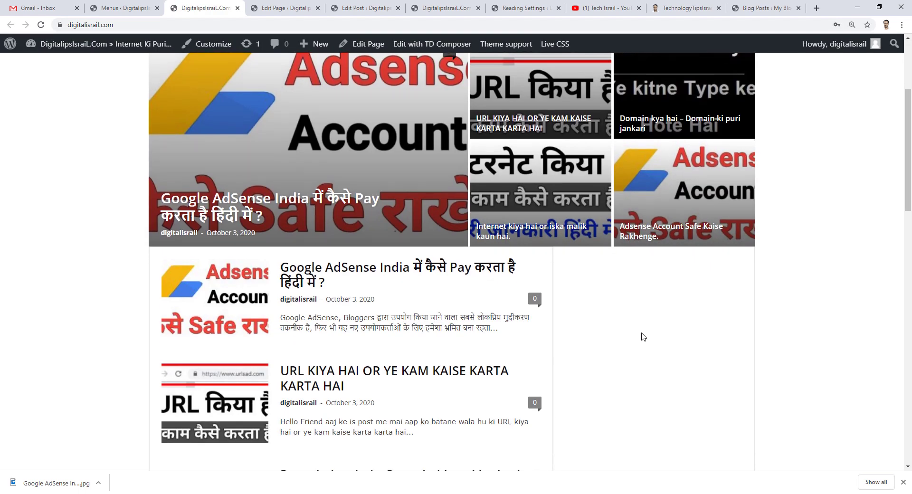
scroll(642, 336, down, 11)
scroll(642, 336, up, 16)
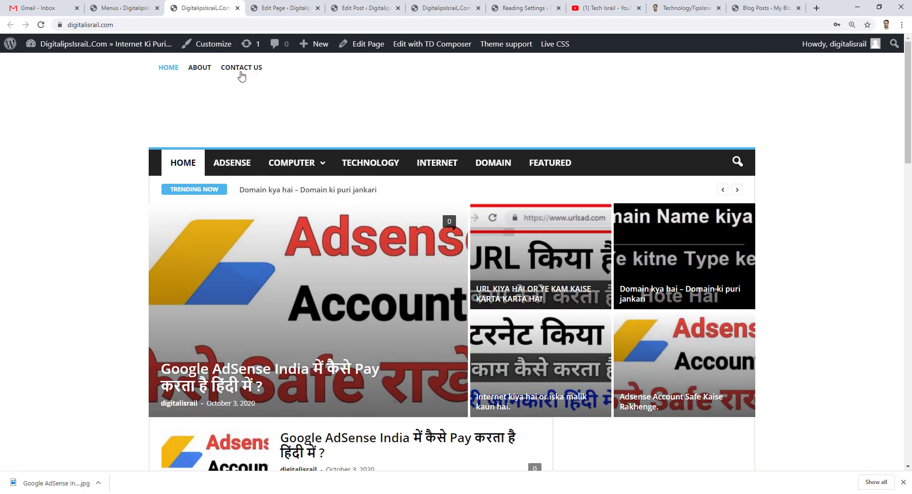
scroll(634, 428, down, 1)
scroll(634, 428, down, 15)
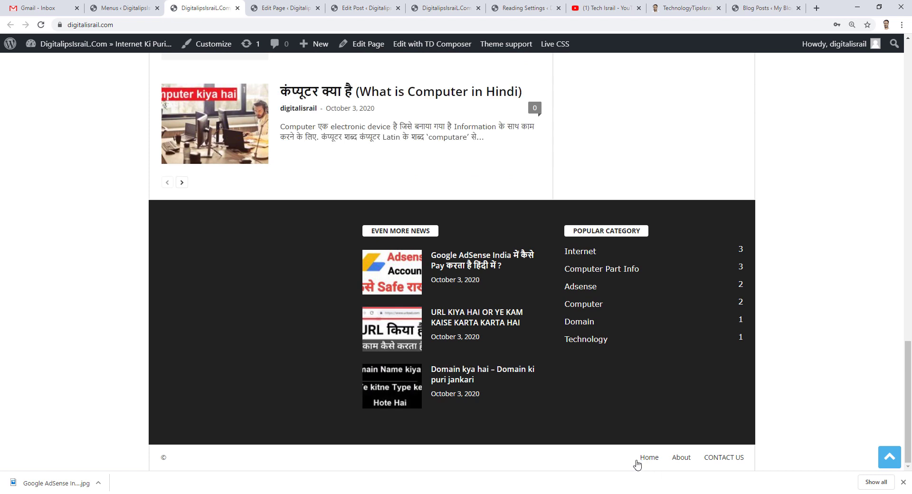
Examine the home page's post list for posts that lack a thumbnail image.
click(903, 482)
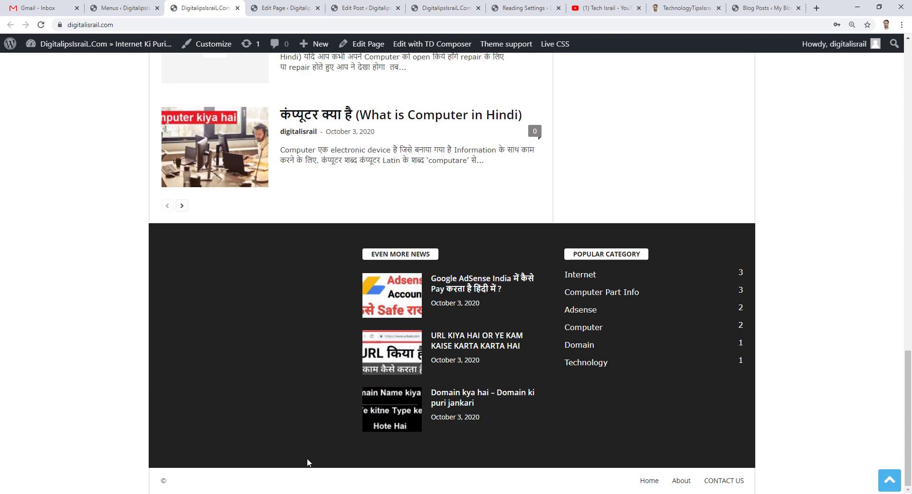
scroll(671, 448, up, 20)
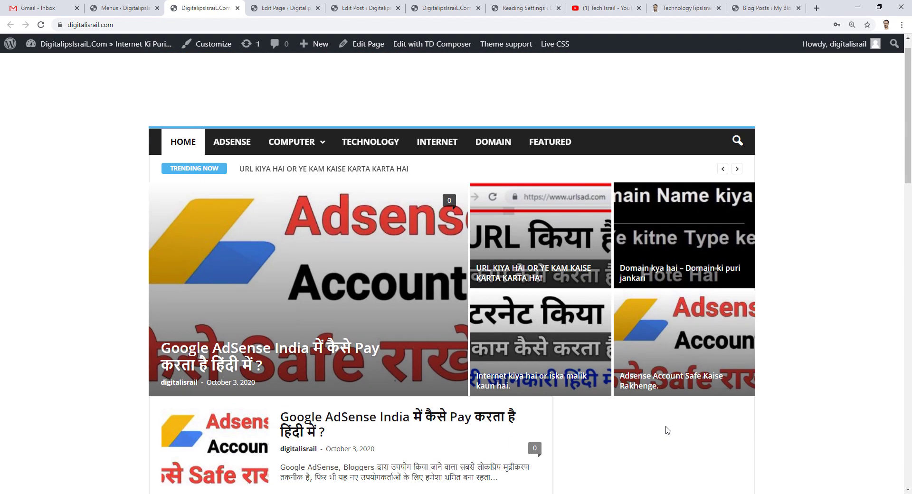
scroll(667, 430, down, 5)
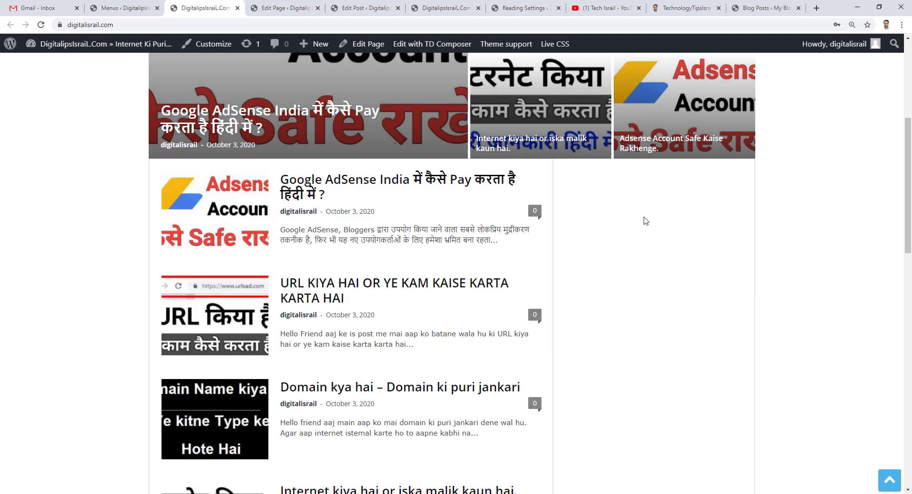
scroll(656, 357, down, 20)
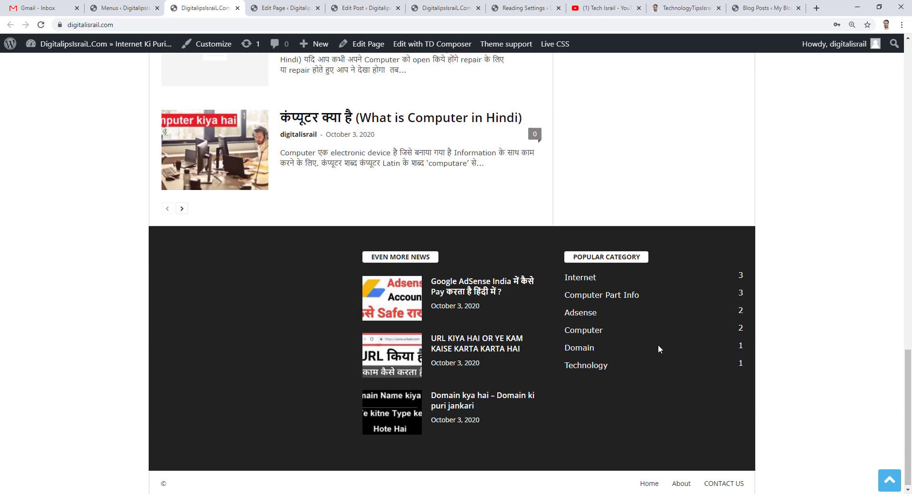
scroll(658, 348, up, 12)
scroll(658, 348, up, 4)
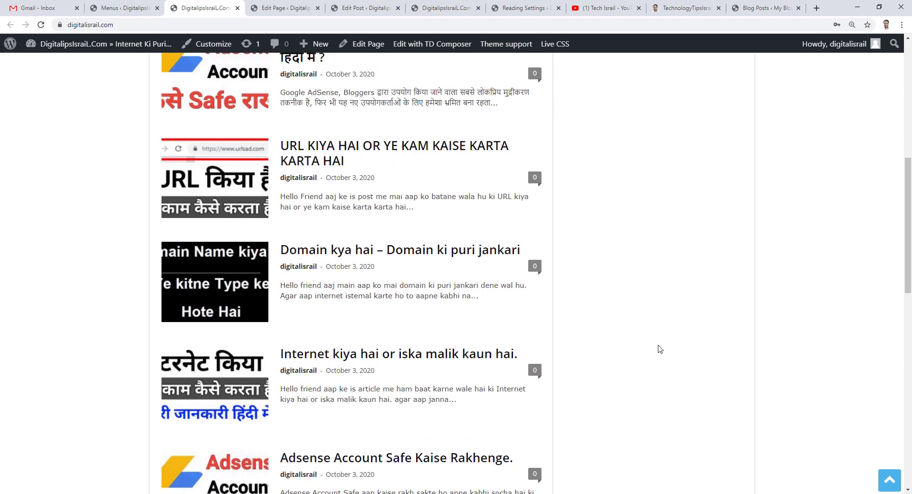
scroll(659, 348, down, 3)
scroll(116, 443, down, 5)
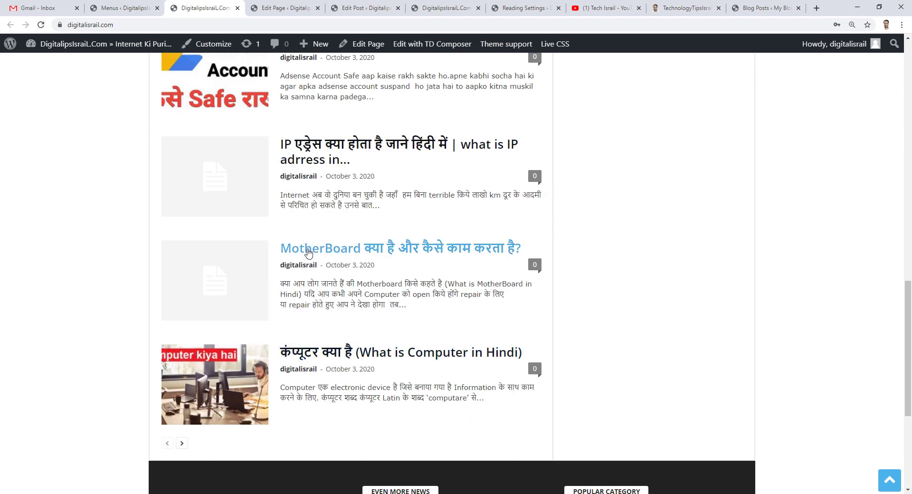
Open the "what is IP adrress in hindi" post in a new tab and open it for editing.
scroll(283, 235, up, 2)
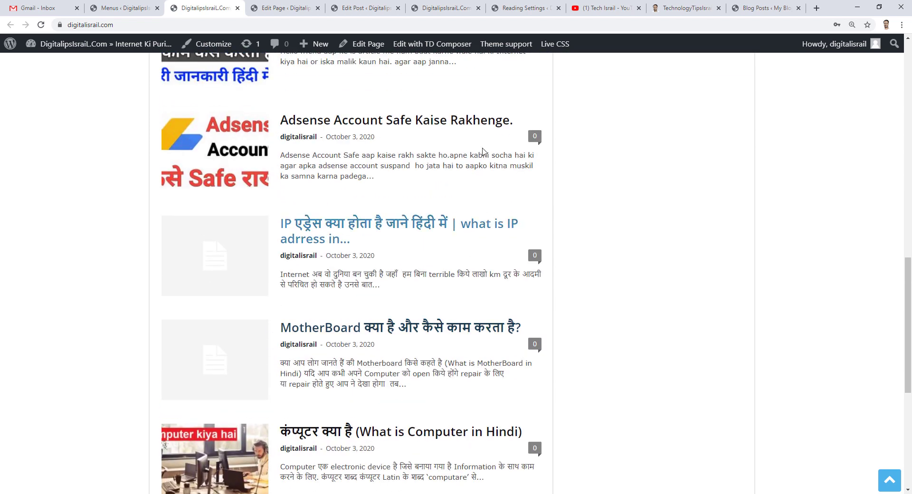
right_click(388, 228)
click(409, 236)
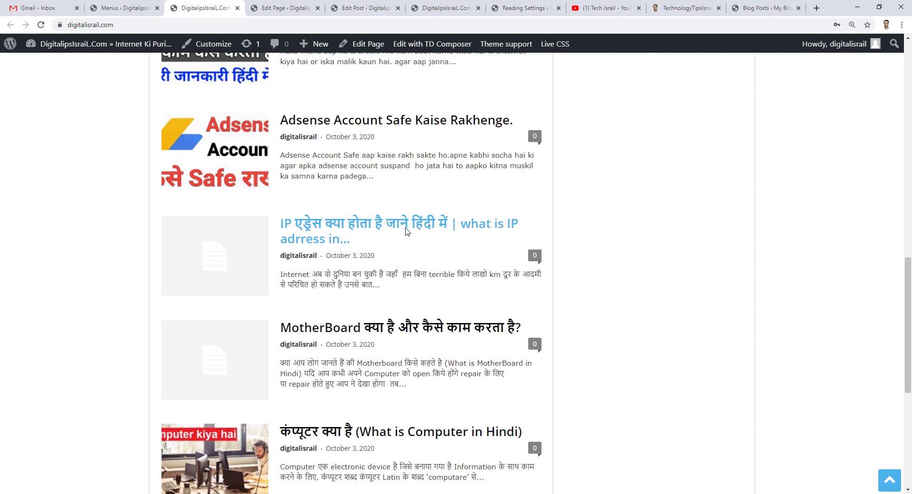
click(252, 8)
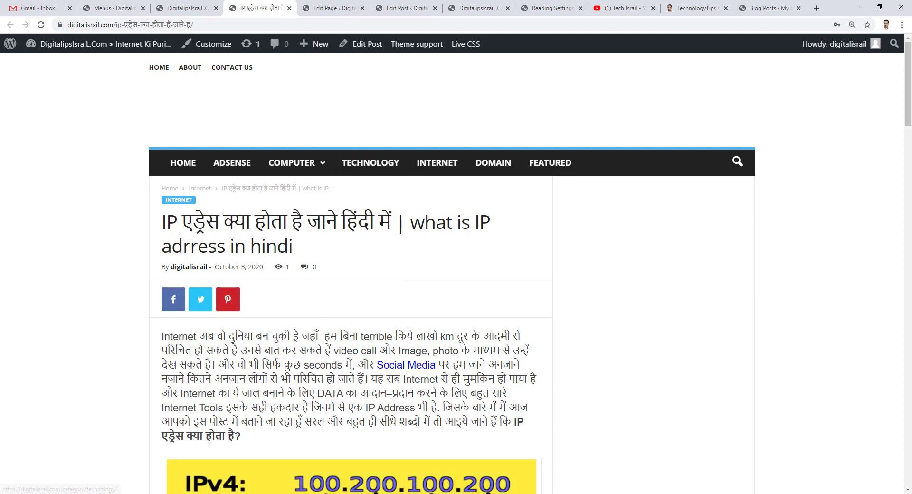
click(362, 45)
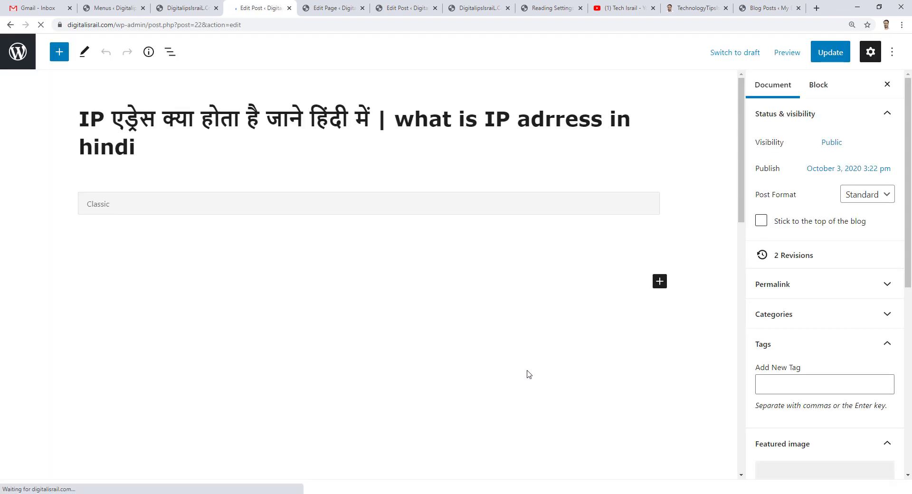
Save the post's yellow IP Address picture as a JPEG in the Desktop's Image folder under the suggested file name.
scroll(421, 370, down, 2)
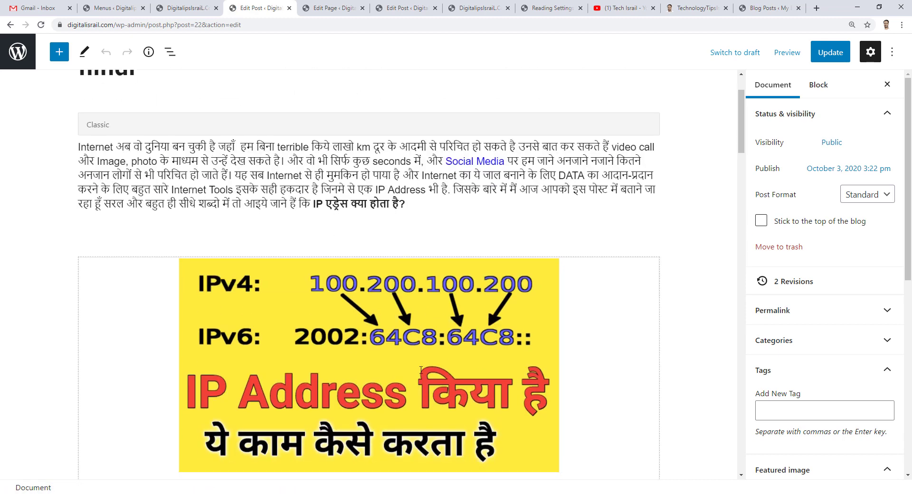
right_click(403, 372)
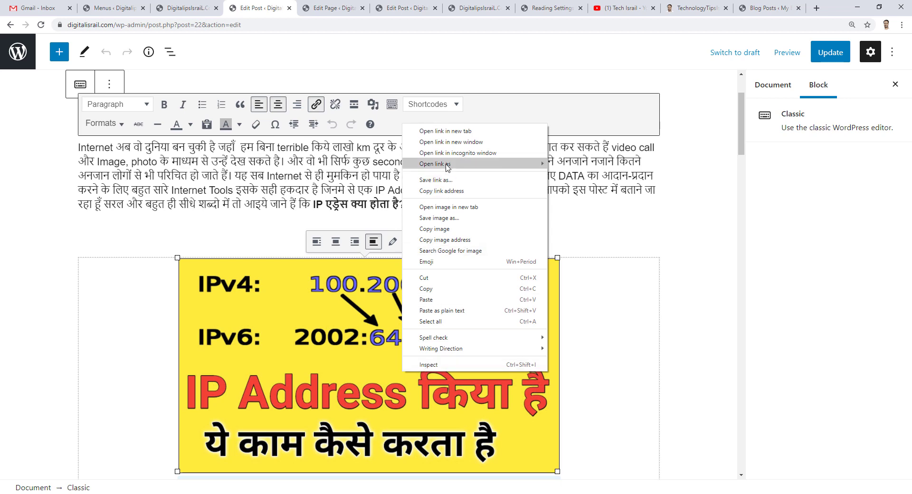
click(446, 218)
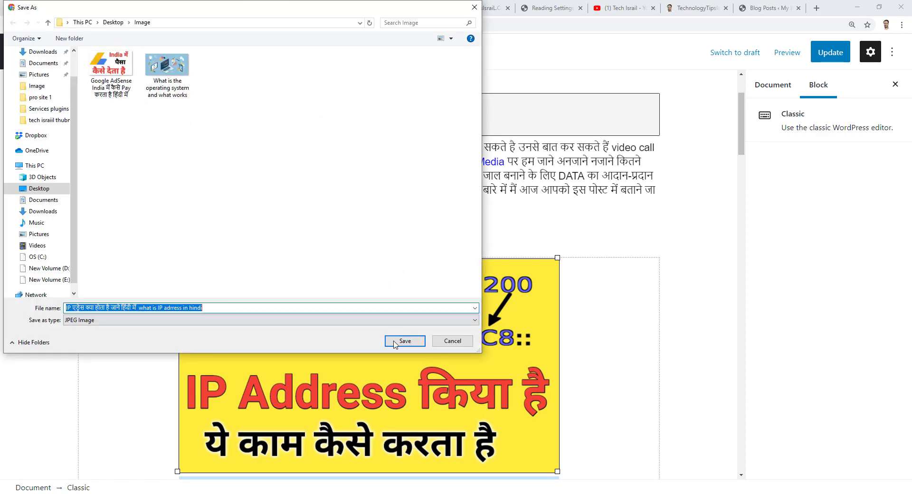
click(405, 344)
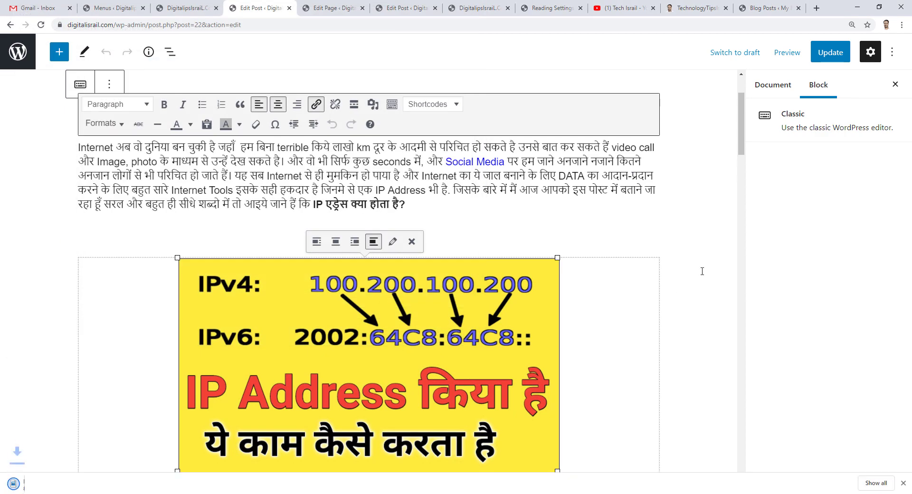
Upload the saved IP address picture, set it as the post's featured image and update the post.
click(786, 88)
scroll(784, 313, down, 5)
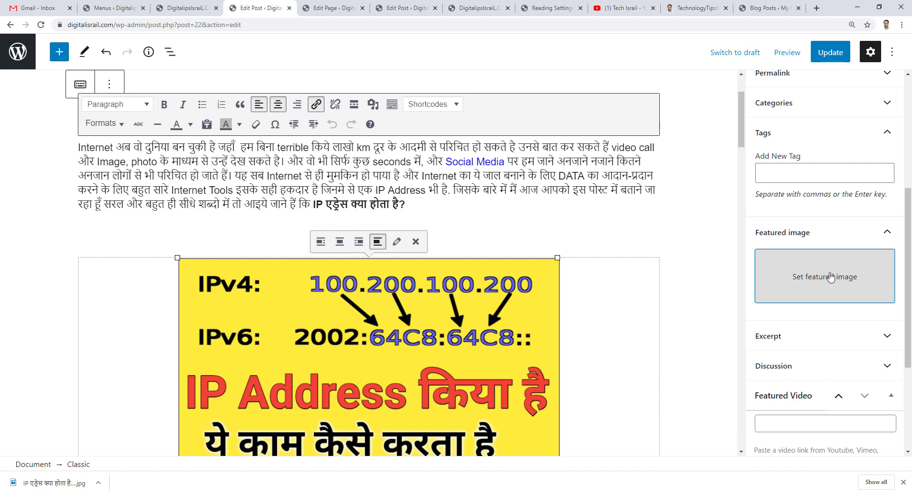
click(830, 277)
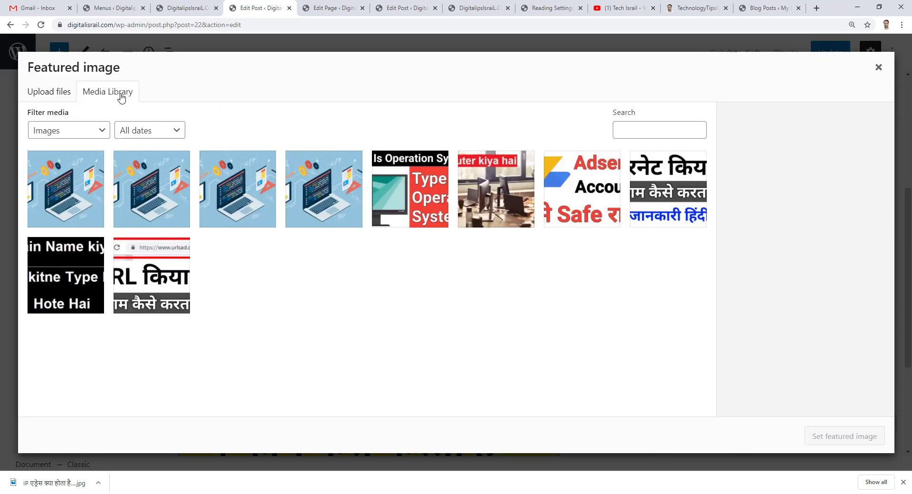
click(53, 91)
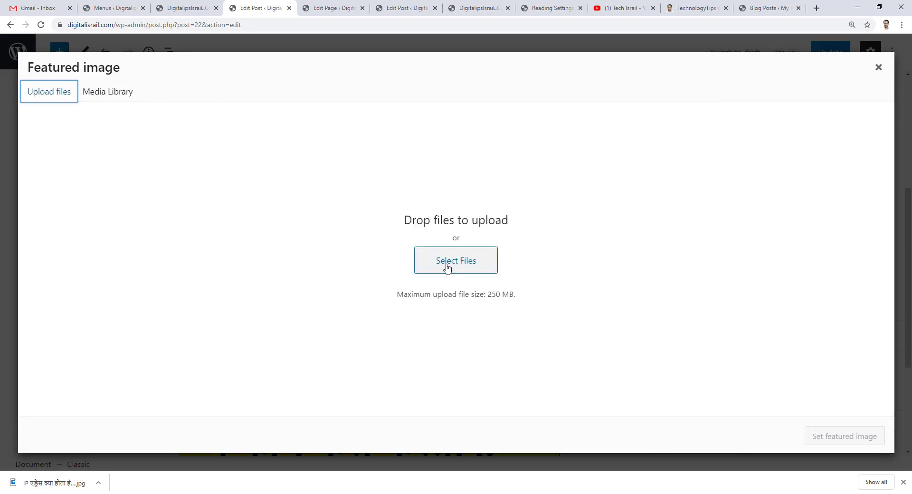
click(447, 268)
click(175, 89)
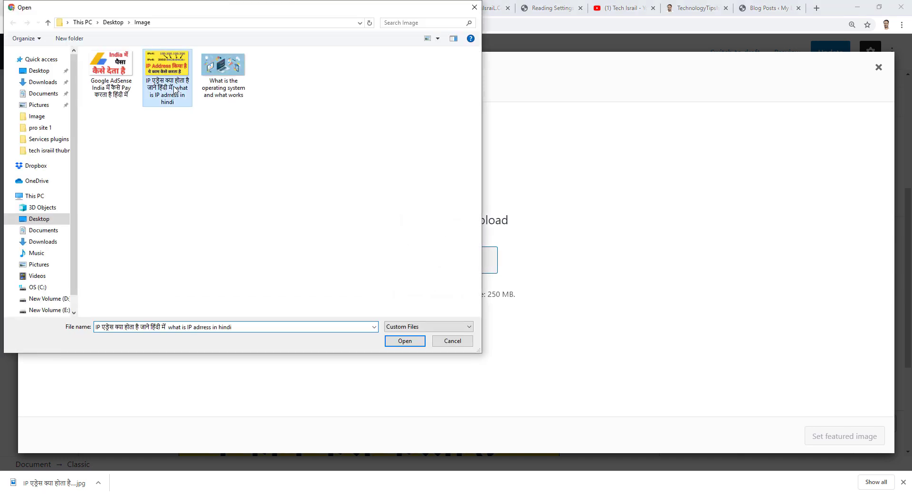
click(404, 340)
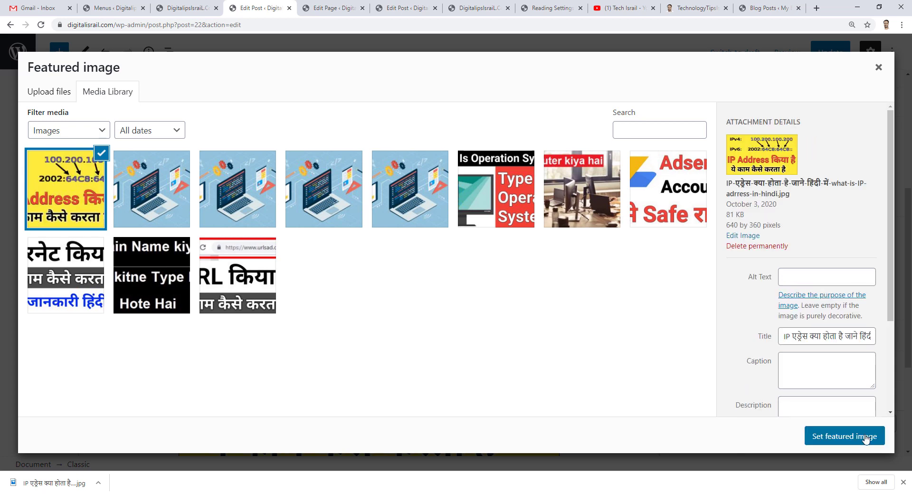
click(866, 438)
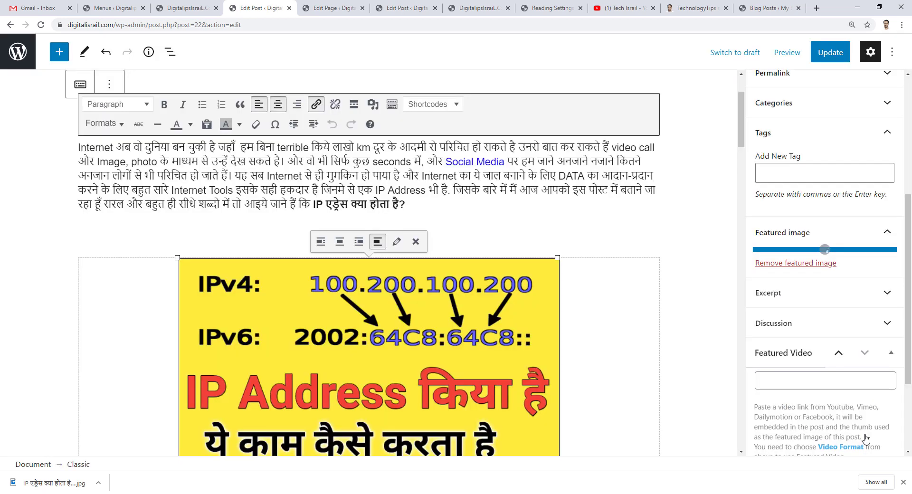
click(834, 53)
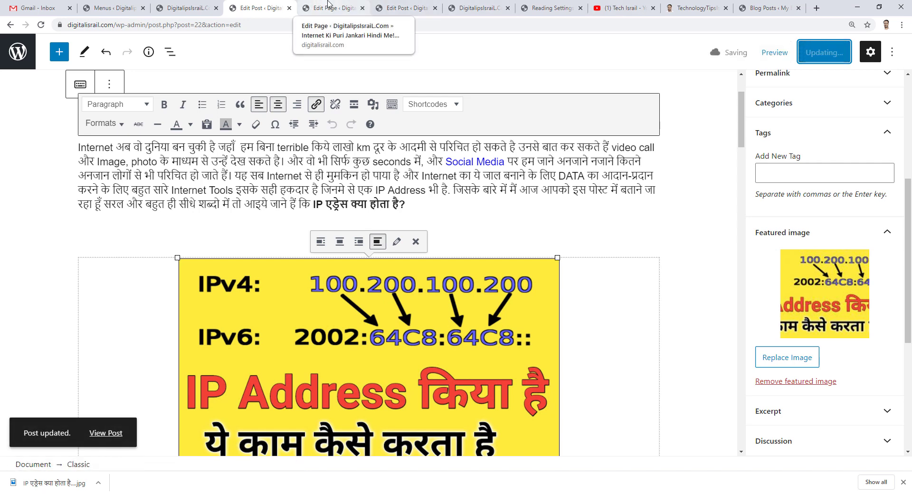
Reload the site's home page and review its posts and header.
click(188, 8)
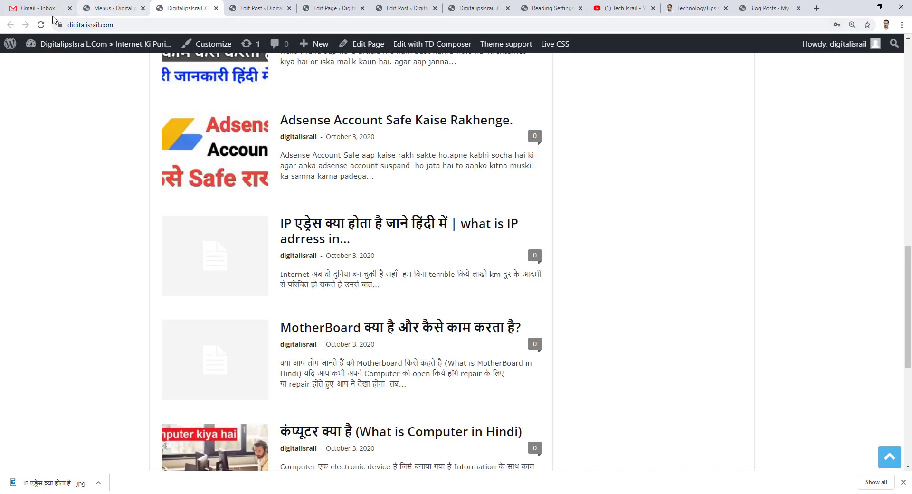
click(40, 24)
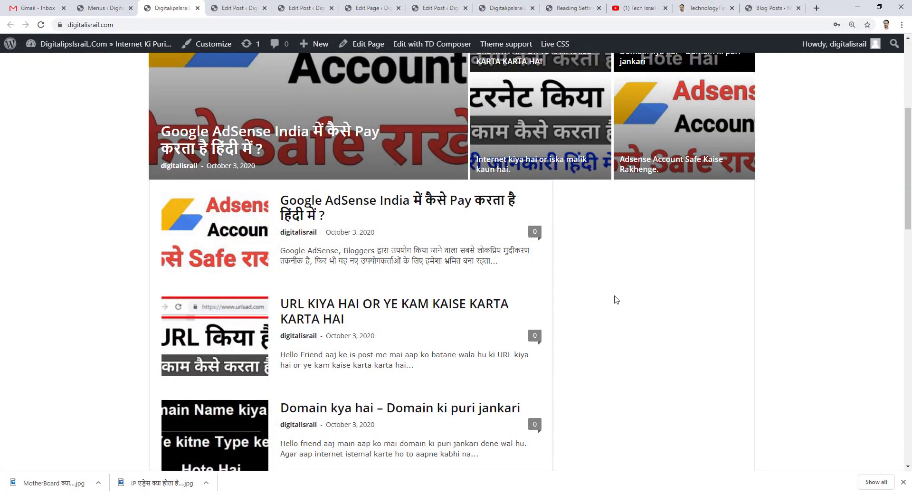
scroll(616, 299, up, 5)
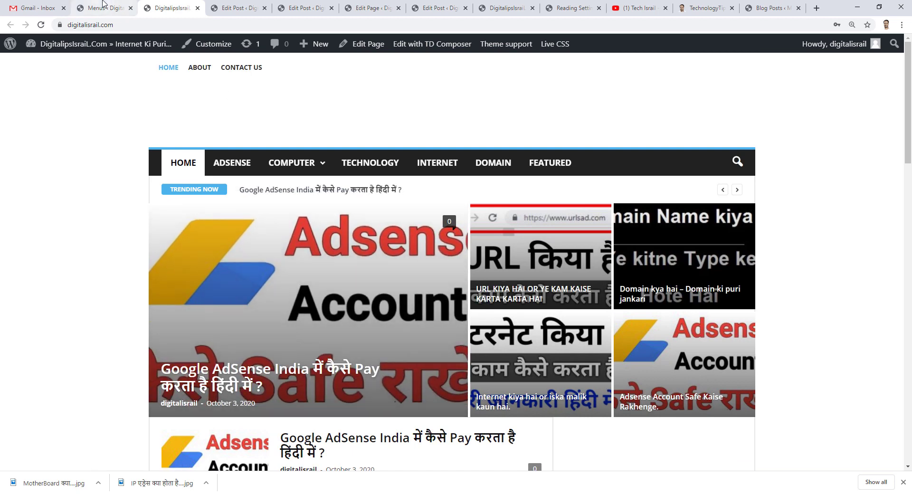
Add the [tagDiv] Social Counter widget to the Newsmag default sidebar and view its settings.
click(103, 6)
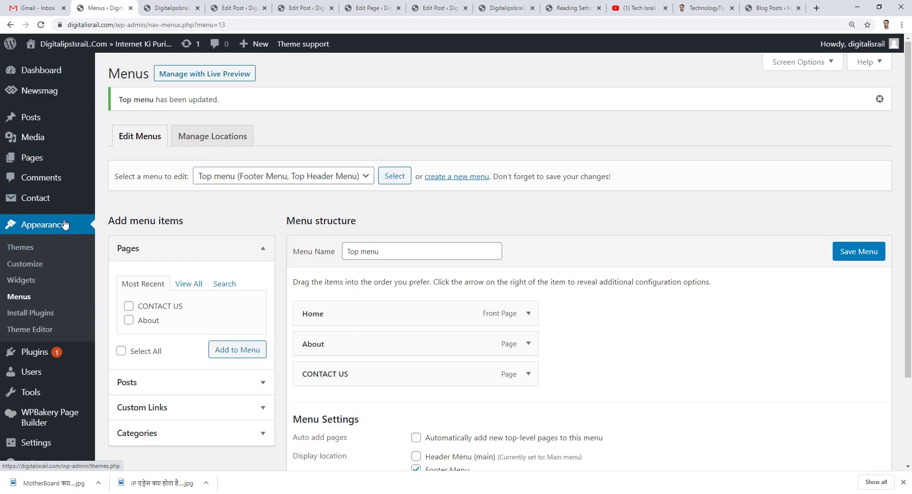
click(23, 287)
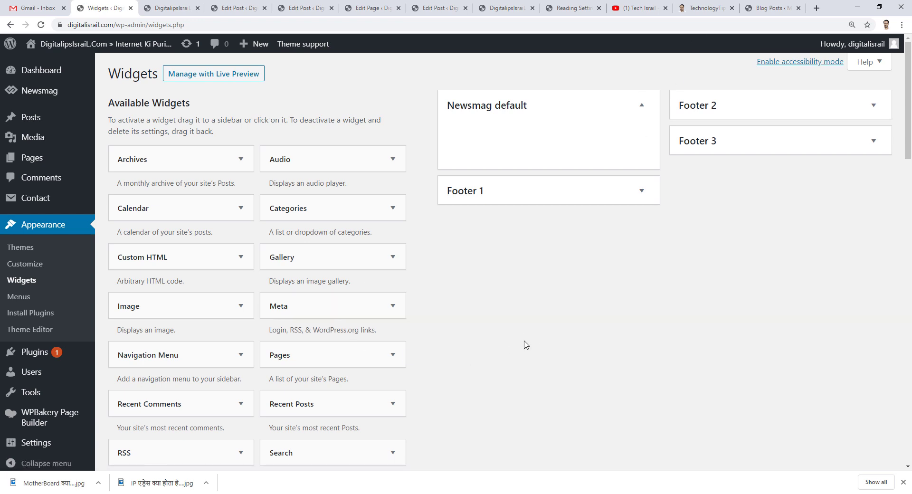
scroll(526, 344, down, 16)
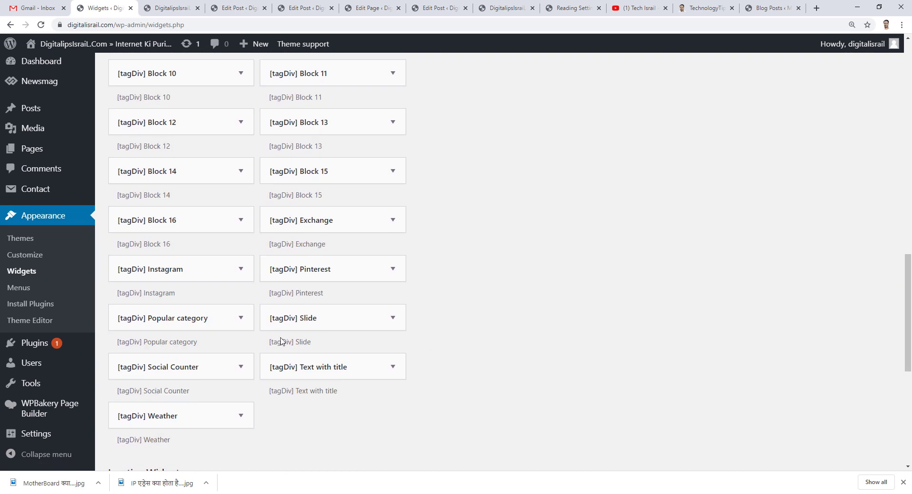
click(242, 367)
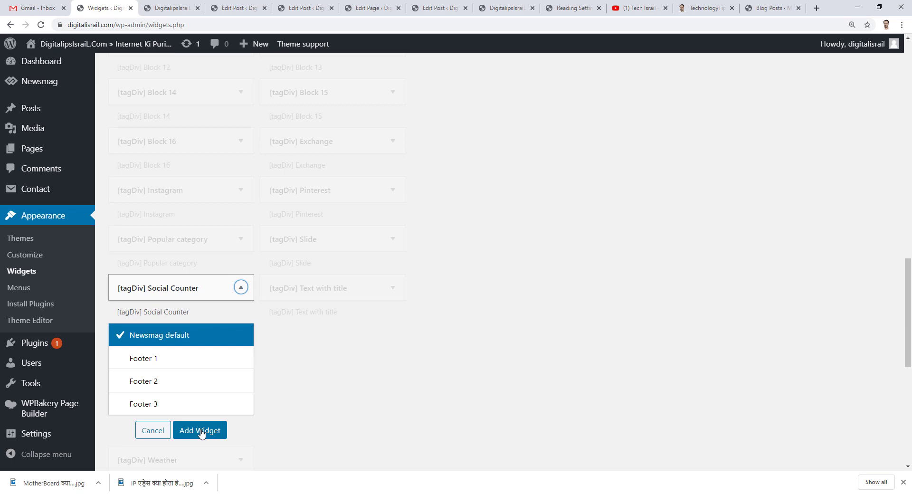
click(201, 433)
scroll(548, 360, down, 10)
scroll(548, 361, up, 6)
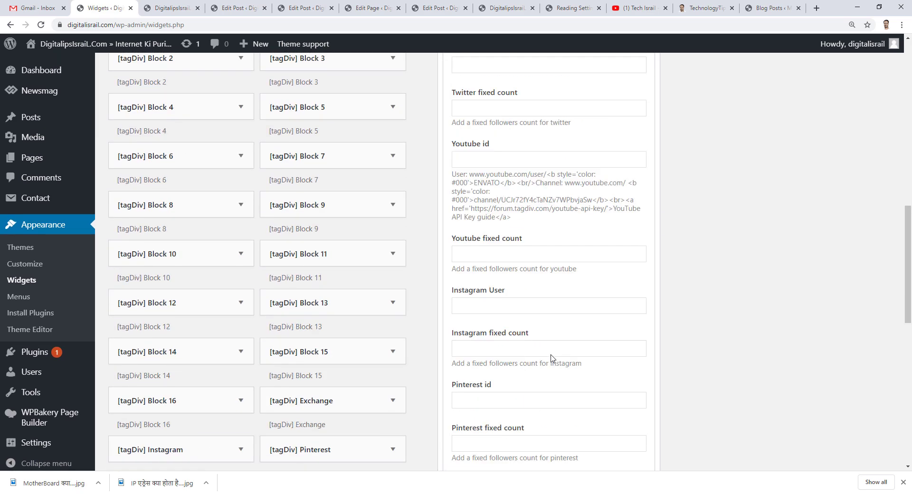
Copy the heading "आप मुझे Join करे Social Media पर" from the technology tips blog's sidebar into the Social Counter widget's custom title.
scroll(553, 358, up, 15)
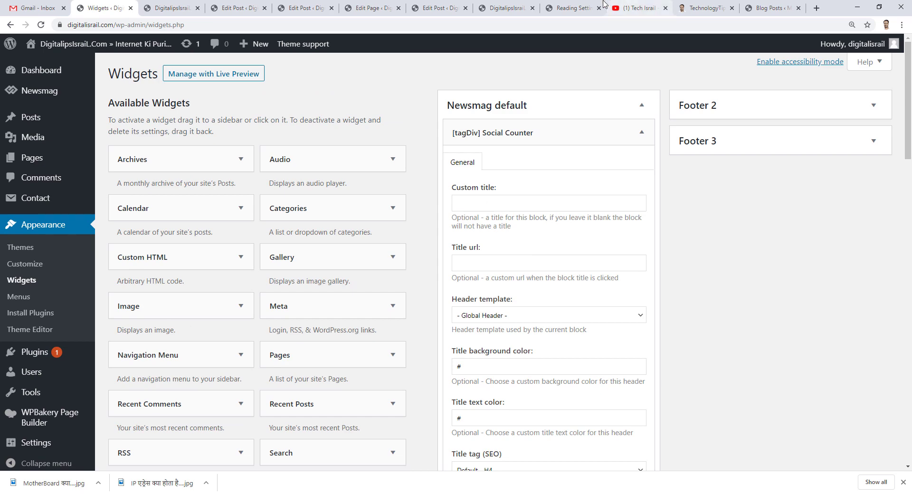
click(695, 7)
scroll(653, 311, down, 3)
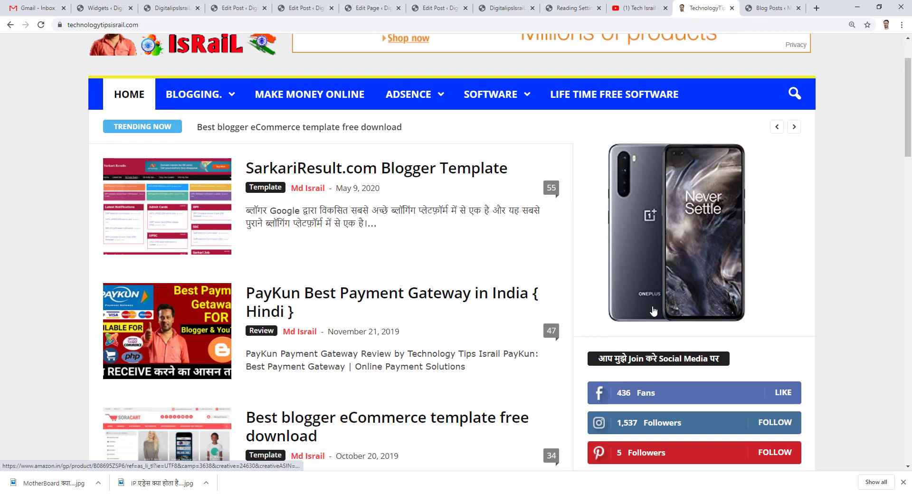
drag(598, 273, 720, 278)
key(ctrl+c)
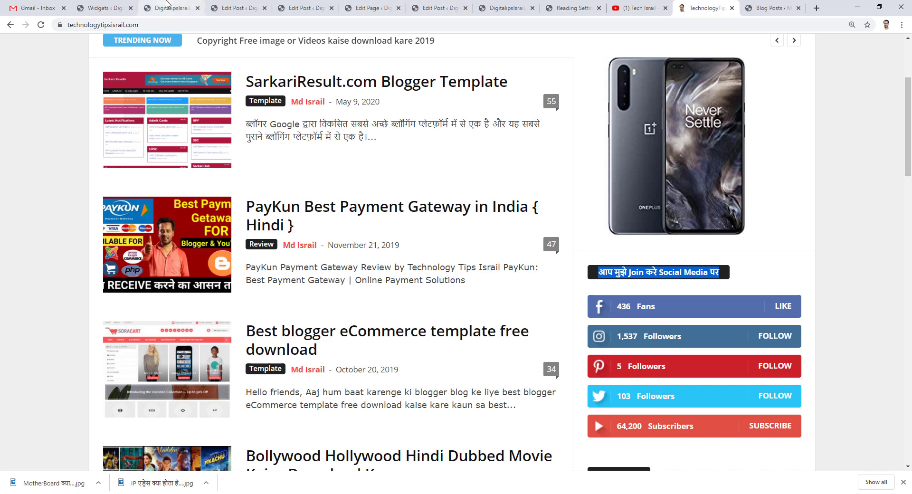
click(98, 5)
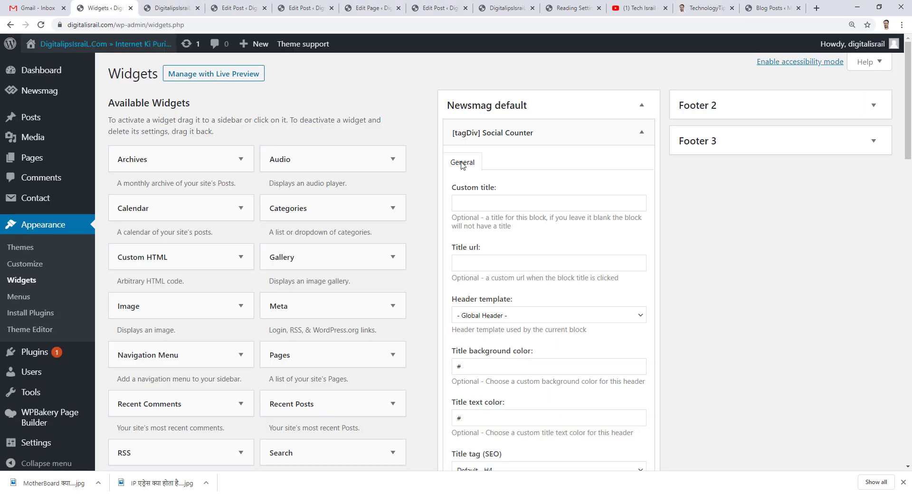
click(521, 204)
key(ctrl+v)
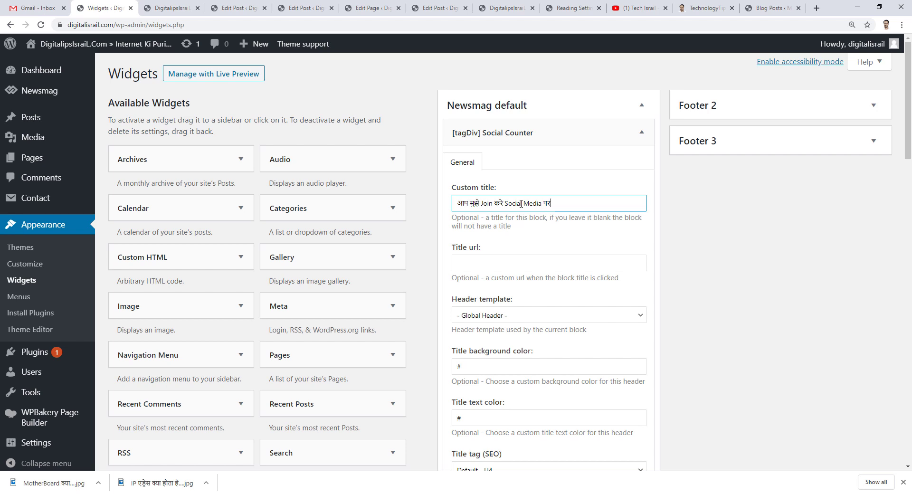
Enter # as the Twitter id, Youtube id, Instagram user and Pinterest id of the Social Counter widget and save it.
click(459, 262)
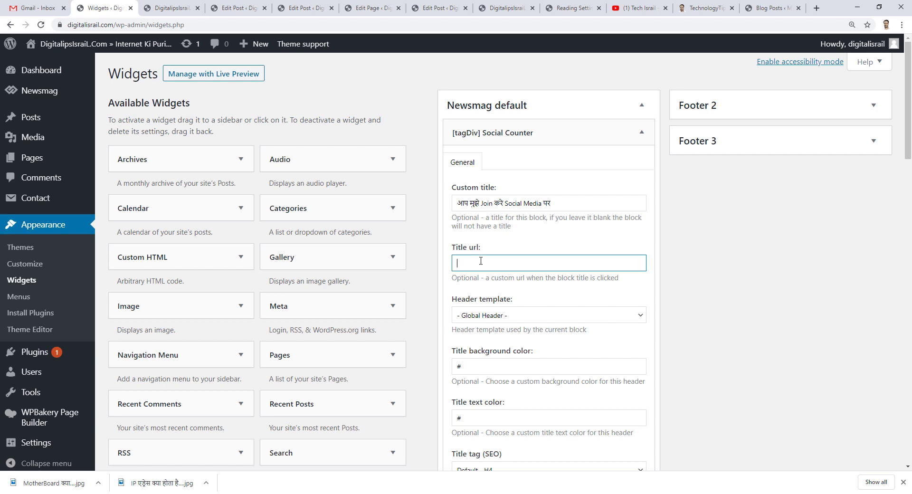
scroll(481, 260, down, 3)
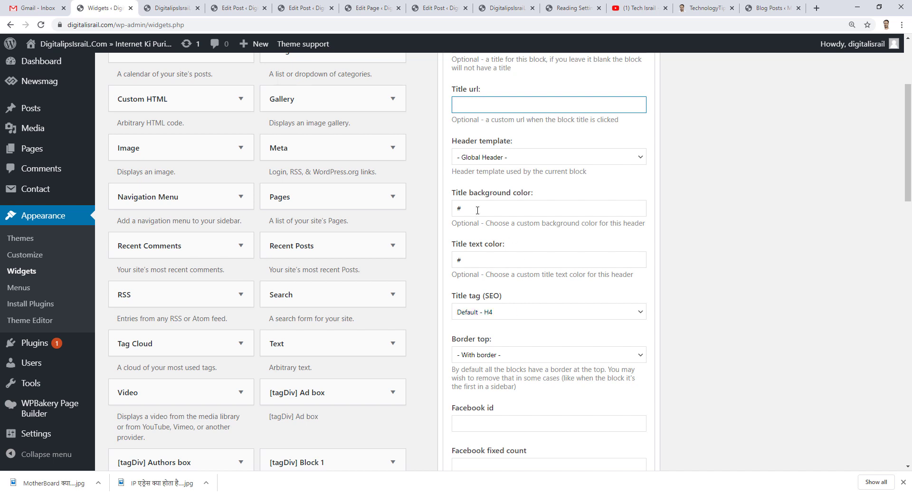
scroll(549, 297, down, 6)
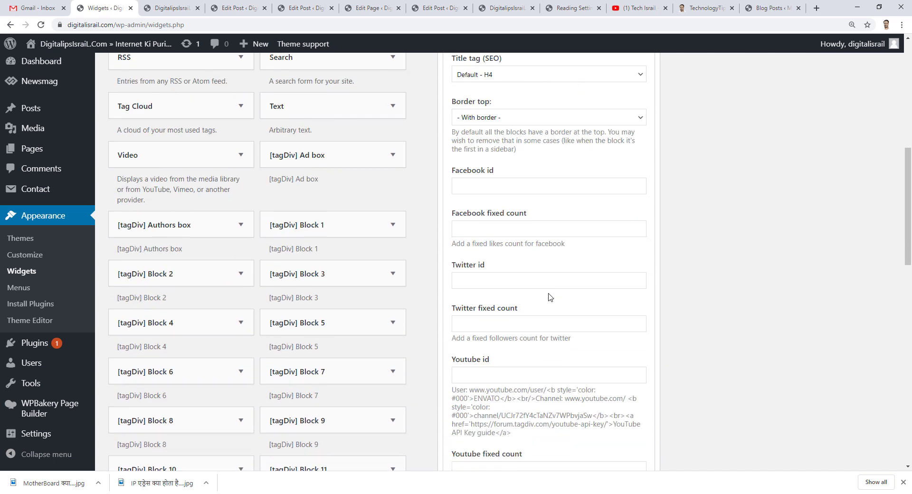
click(475, 195)
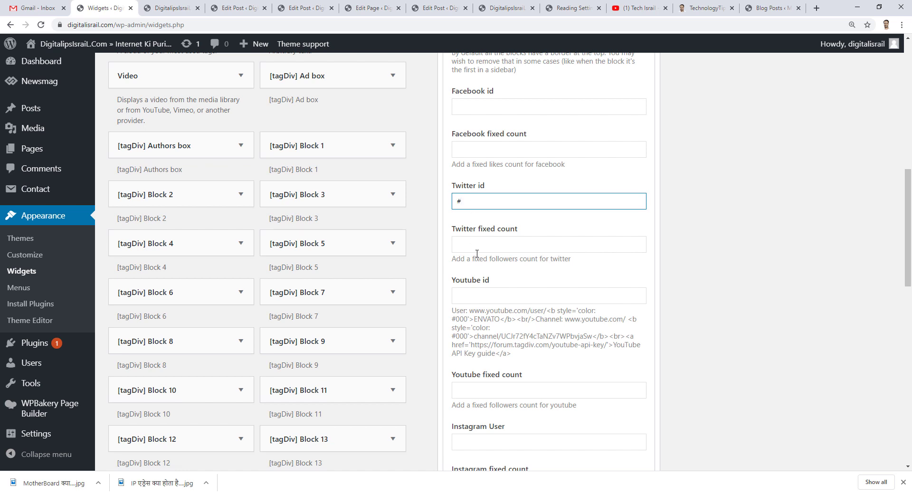
click(470, 296)
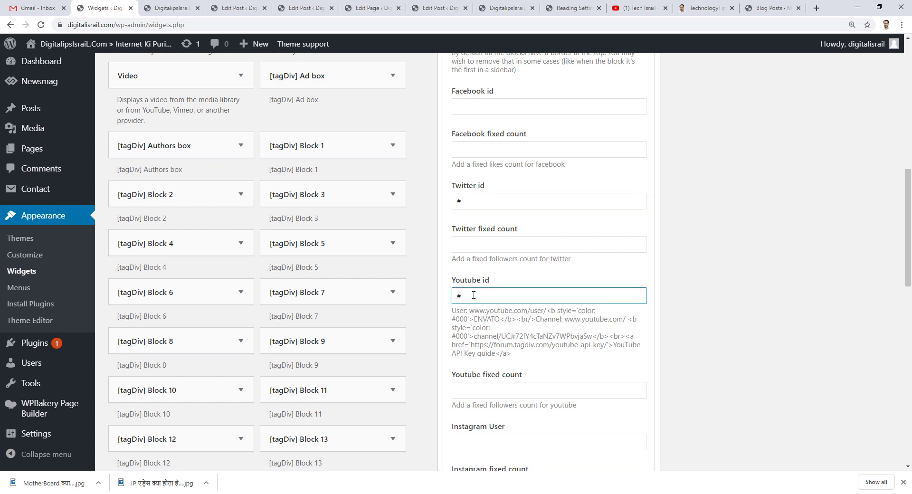
scroll(474, 295, down, 3)
click(477, 283)
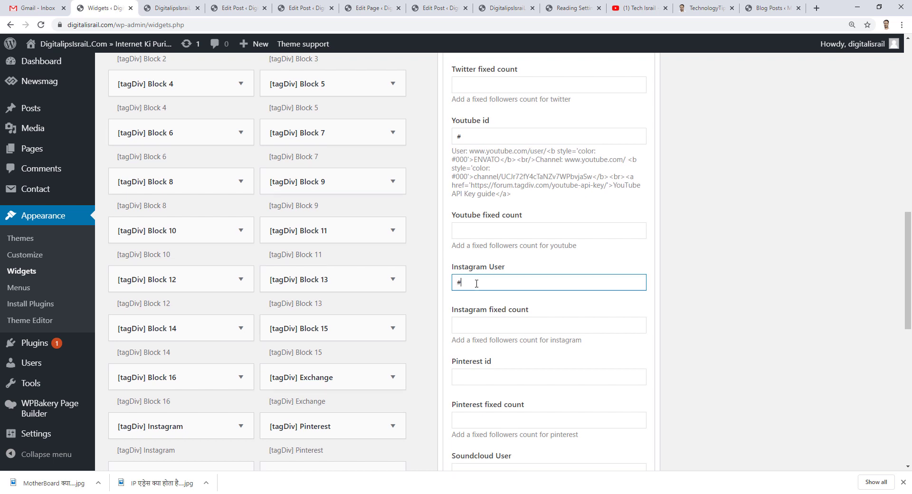
scroll(476, 283, down, 2)
click(480, 299)
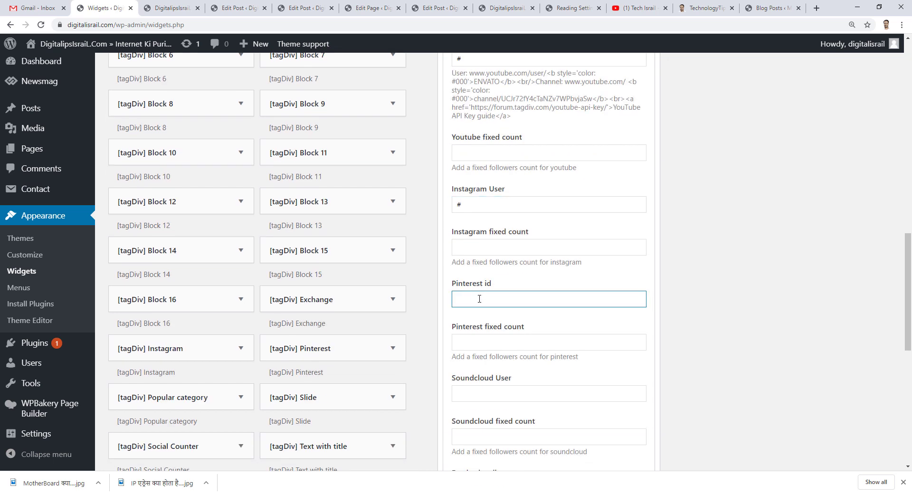
scroll(482, 297, down, 7)
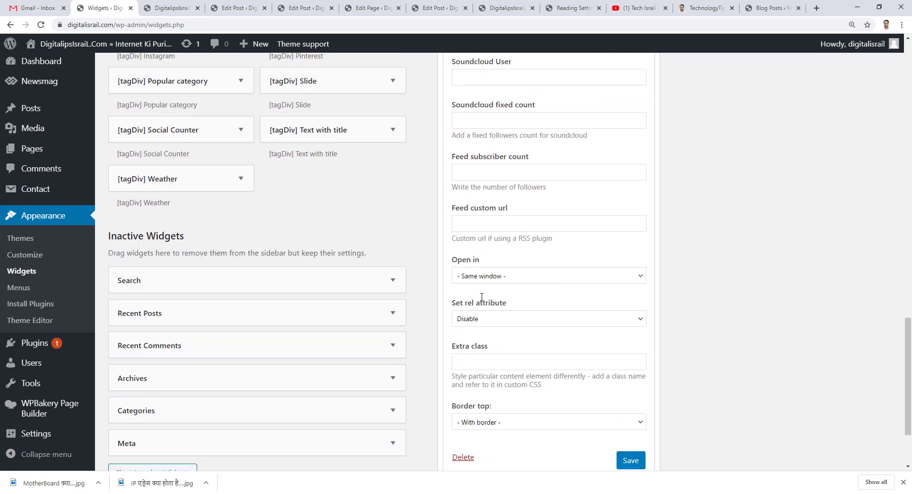
scroll(482, 297, down, 2)
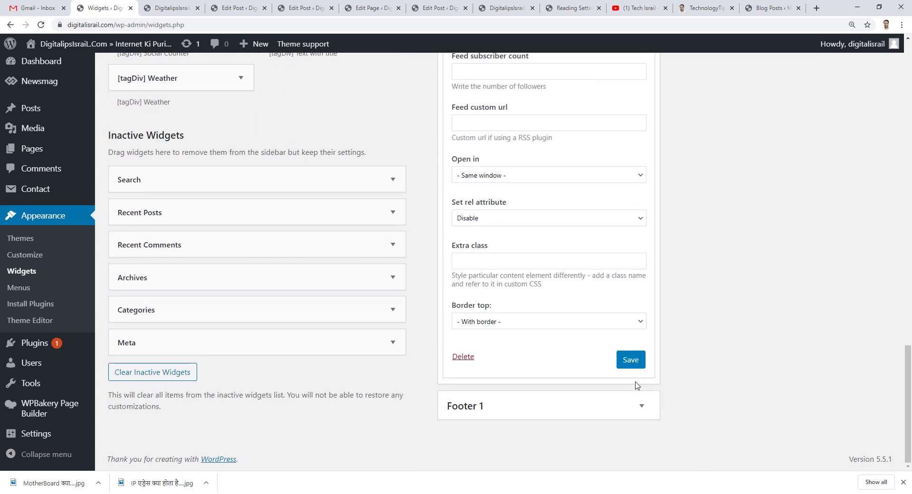
click(632, 362)
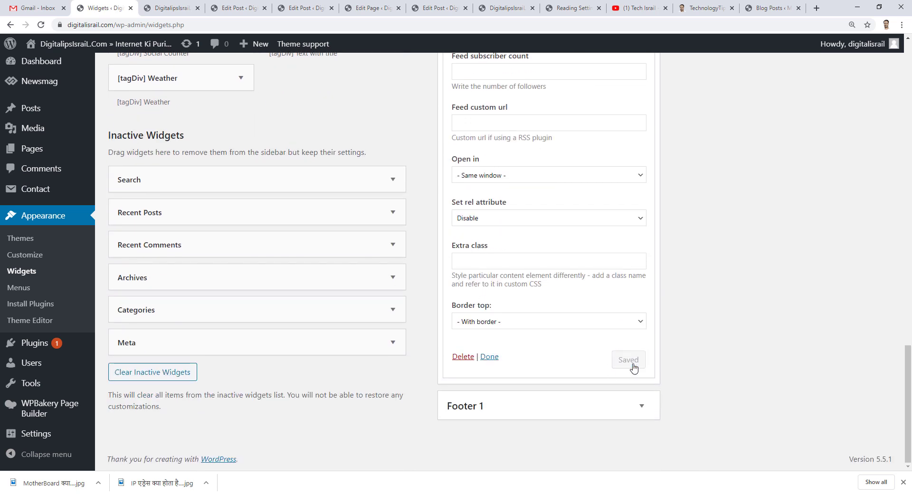
Reload the site's home page and check the social counter in the sidebar and the posts beside it.
click(171, 8)
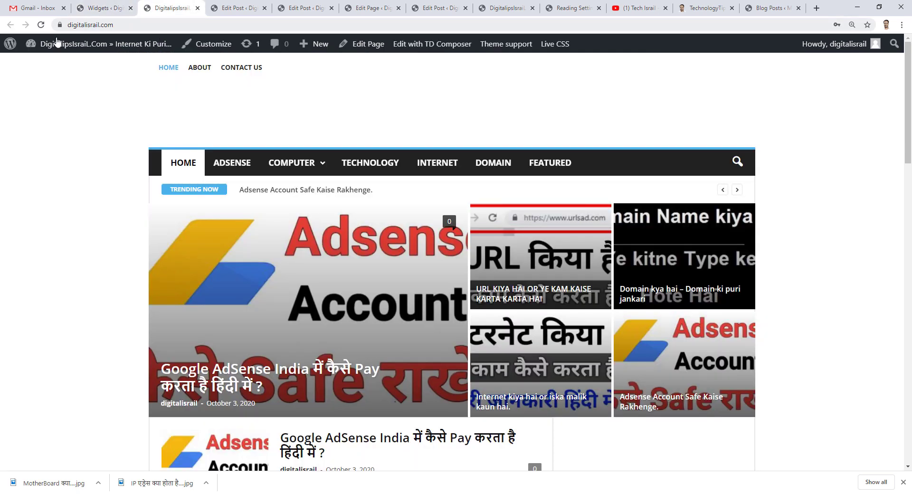
click(42, 25)
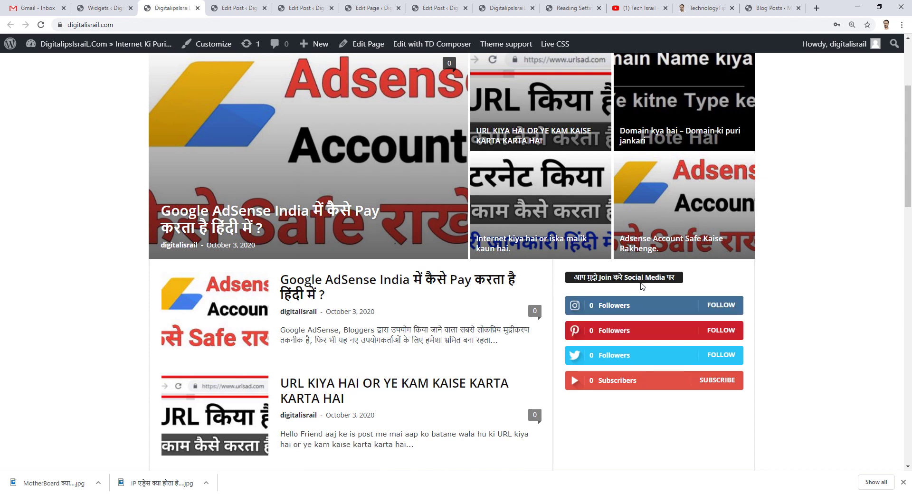
scroll(658, 287, down, 3)
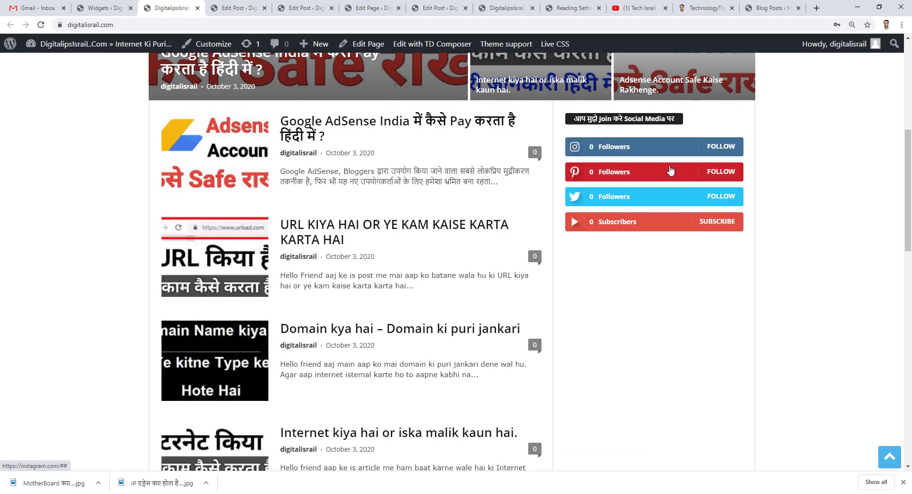
key(F5)
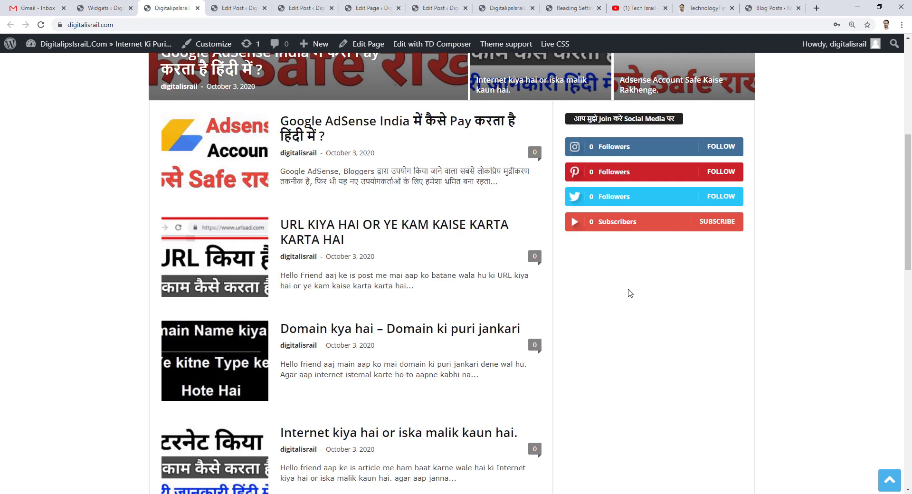
scroll(665, 291, down, 14)
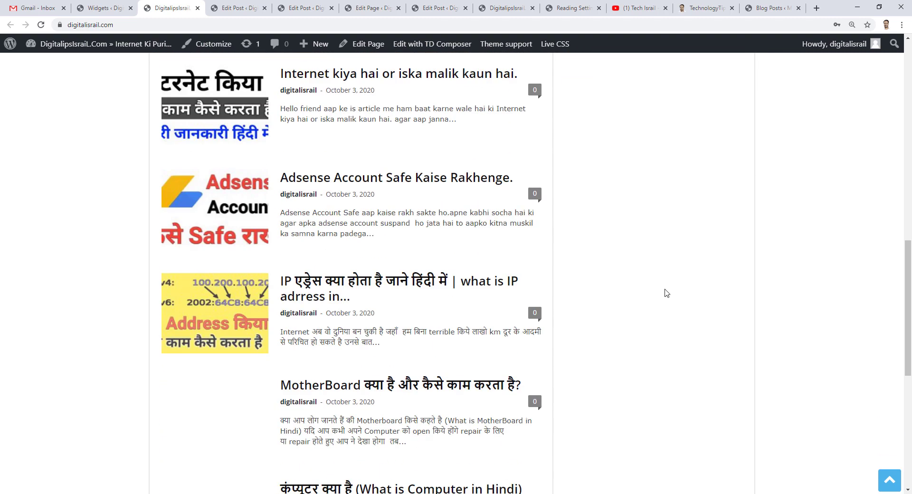
scroll(665, 290, up, 19)
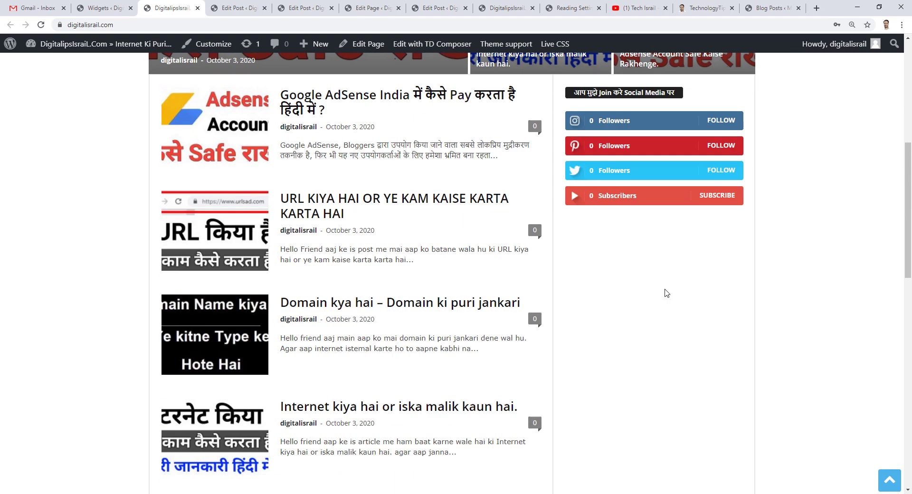
scroll(665, 291, down, 14)
Add the Recent Posts widget to the Newsmag default sidebar with the title POPULAR CATEGORY and save it.
key(ctrl+shift+Tab)
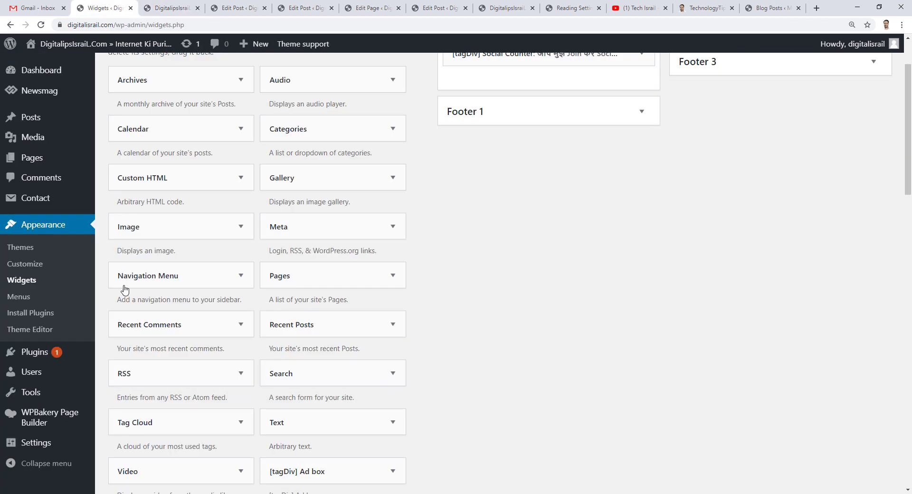
click(344, 332)
scroll(346, 332, down, 3)
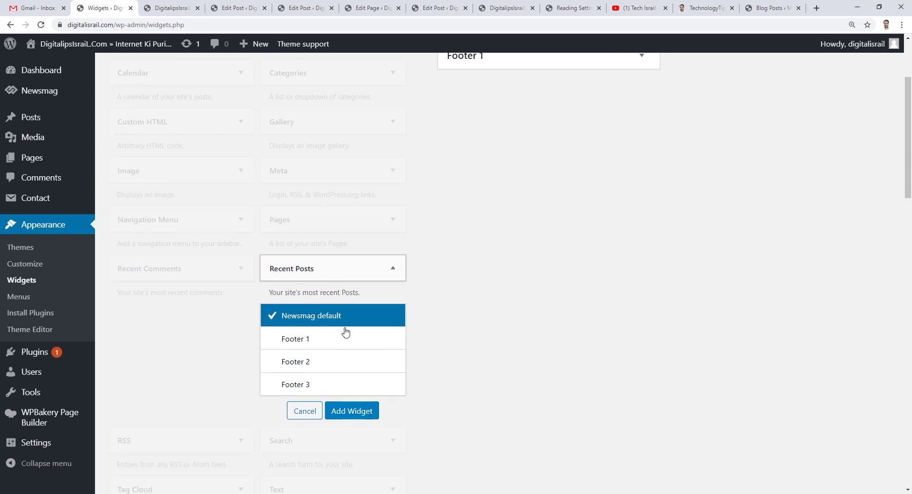
click(345, 310)
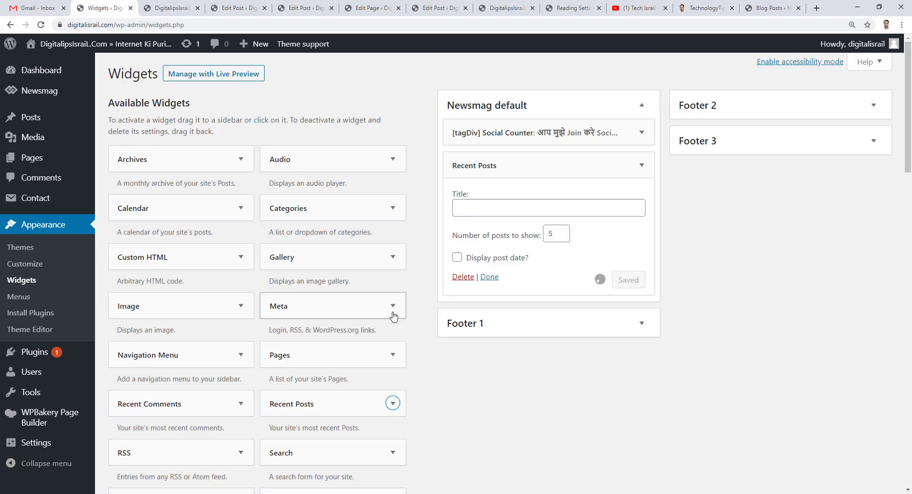
click(467, 209)
text(POPULAR CATEGORY)
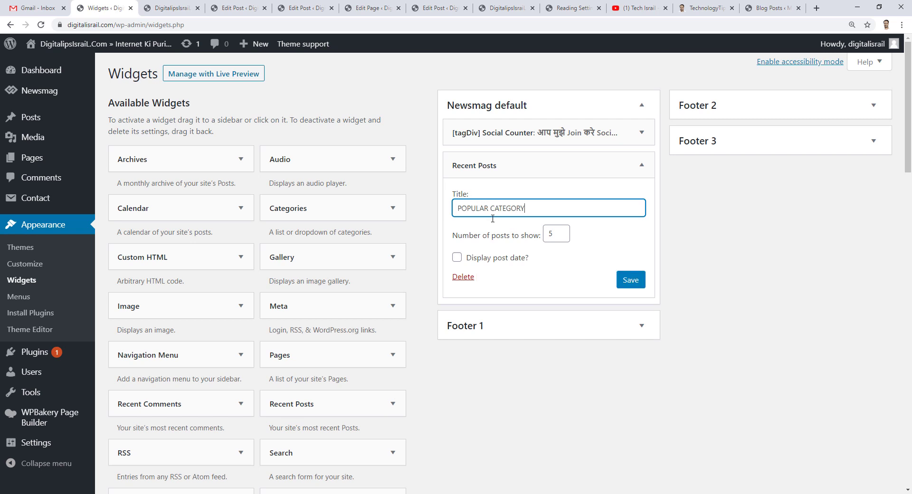
click(627, 280)
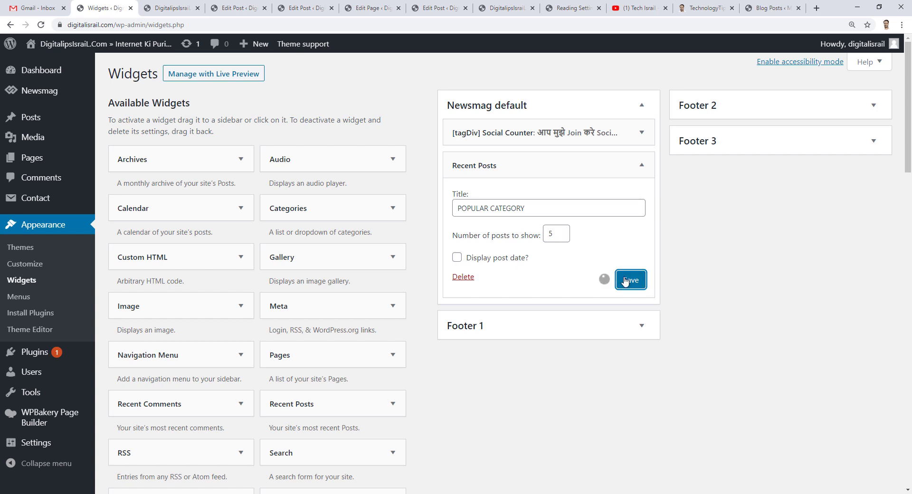
click(489, 277)
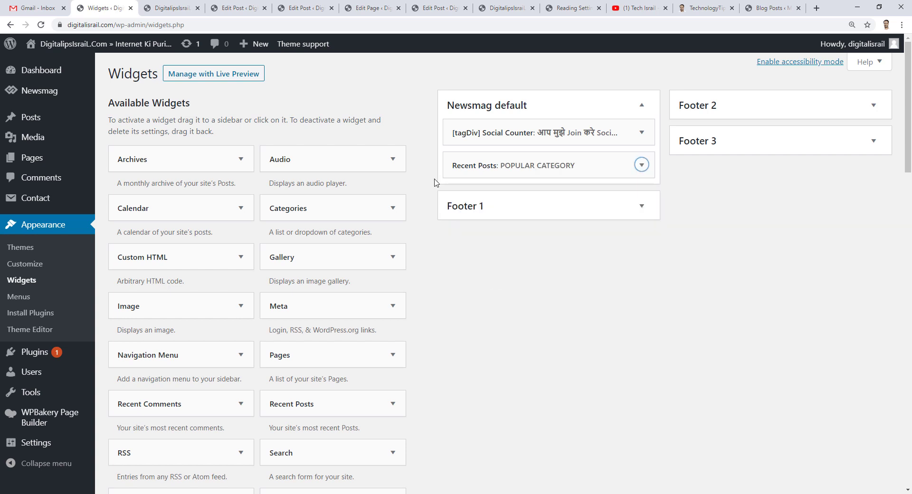
Reload the home page and review the new sidebar widget, the header and the footer.
click(190, 5)
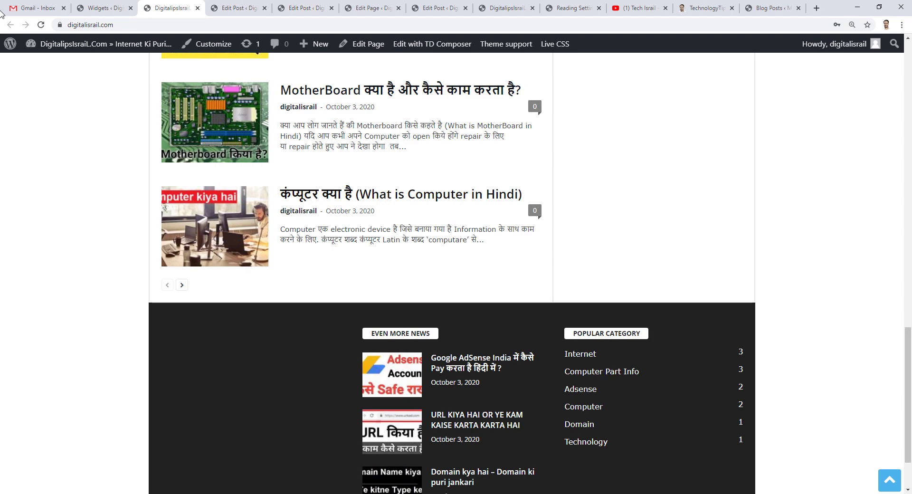
click(40, 25)
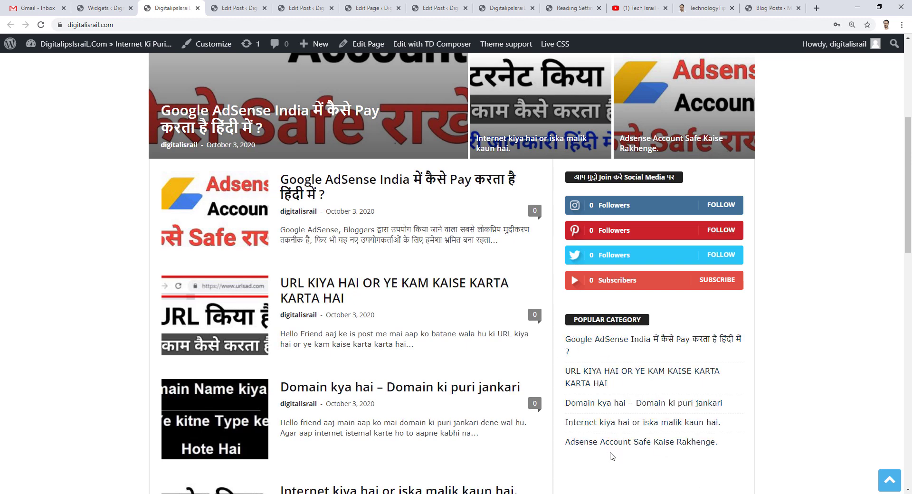
scroll(248, 112, up, 5)
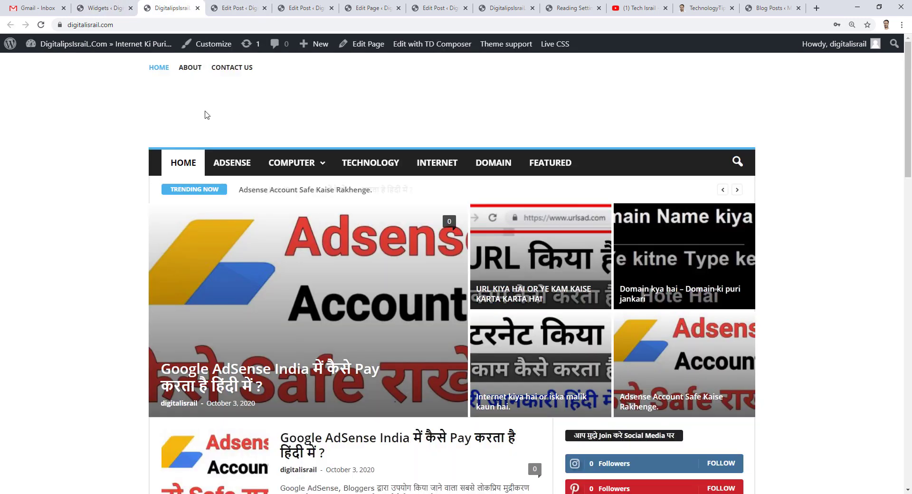
scroll(249, 120, down, 20)
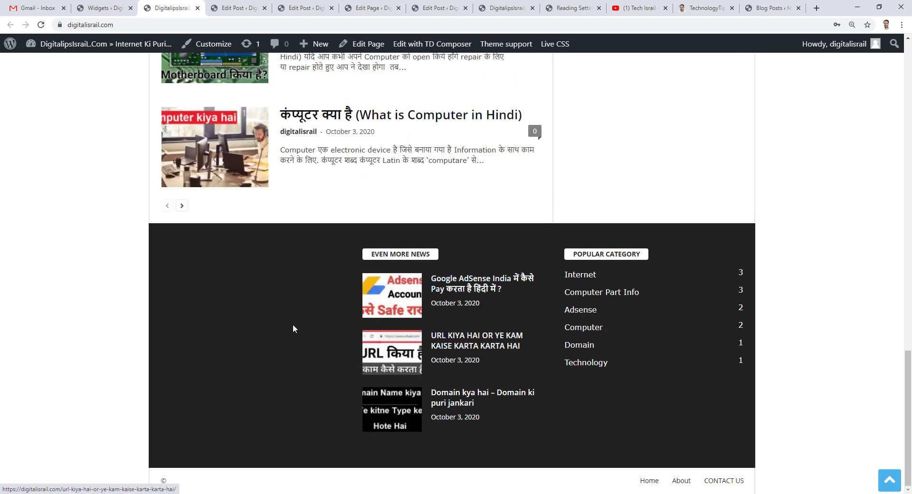
scroll(464, 389, up, 6)
scroll(464, 389, up, 15)
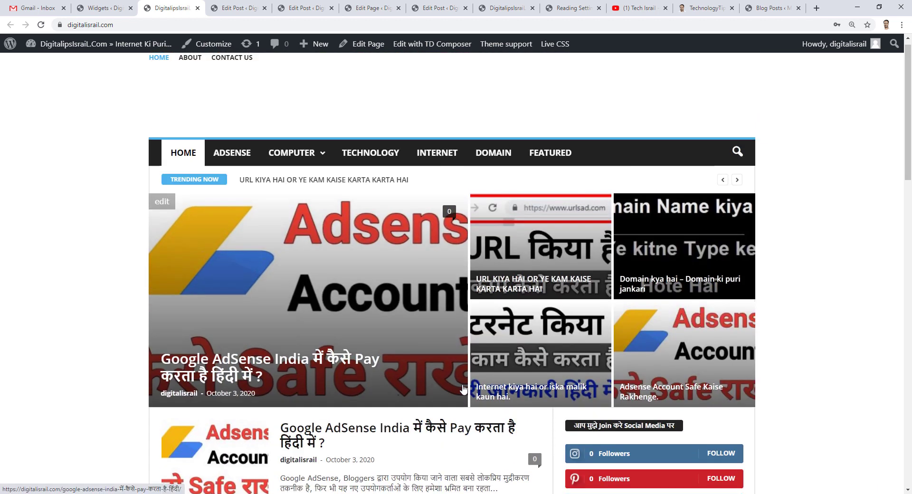
Open the Newsmag theme panel from the site's dashboard and look over the header style options.
click(103, 5)
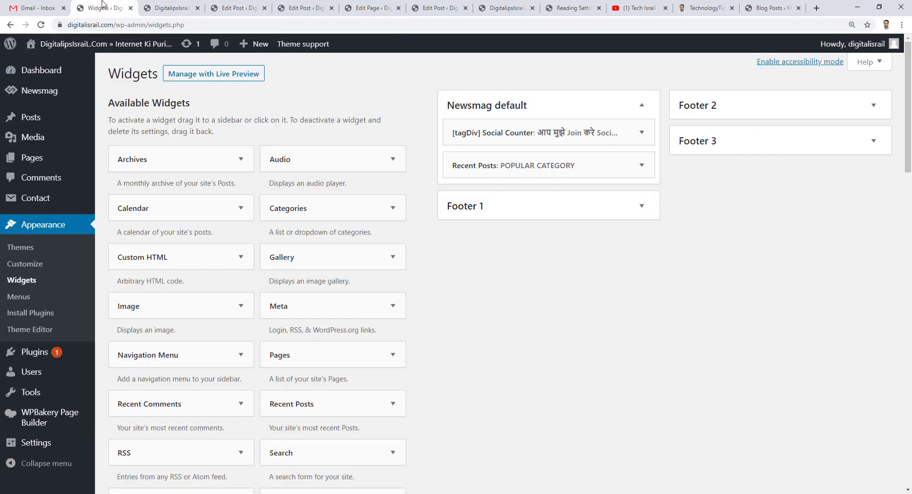
click(32, 69)
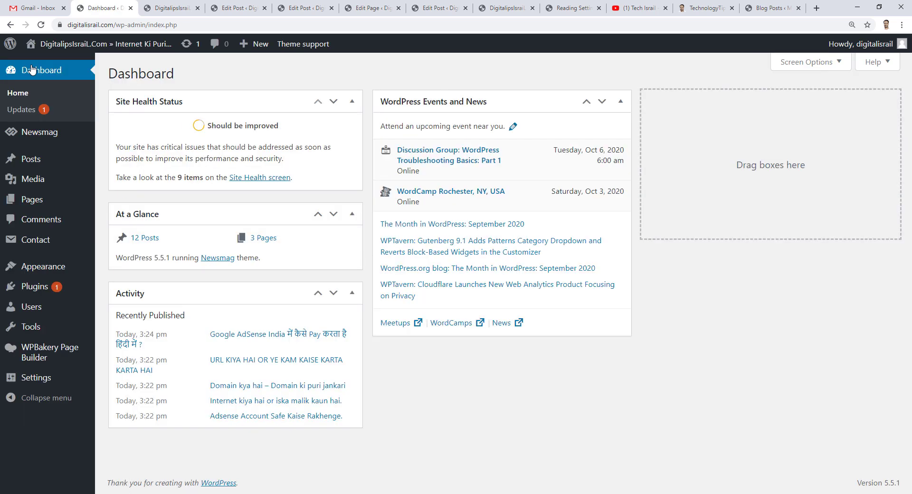
mouse_move(38, 134)
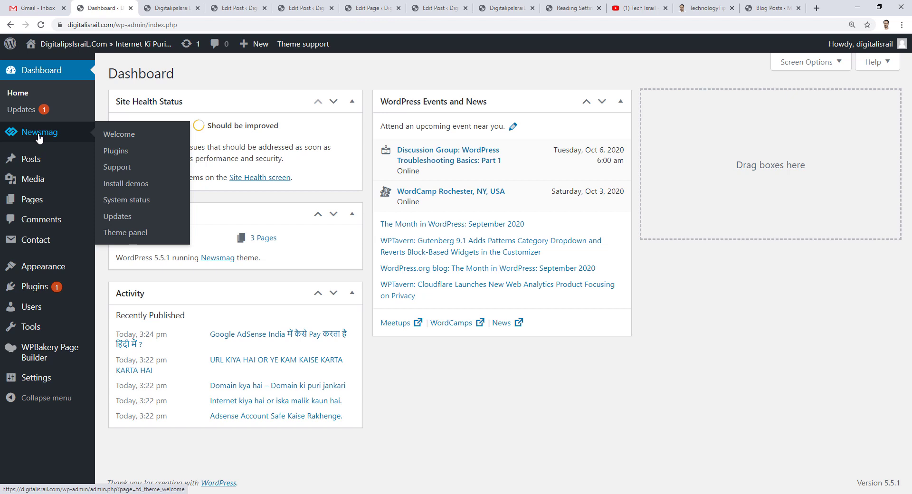
click(133, 237)
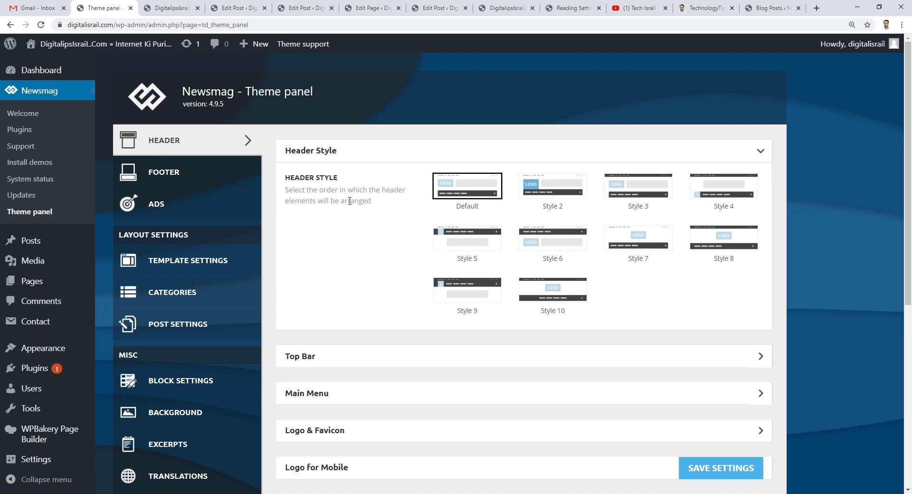
drag(286, 177, 382, 207)
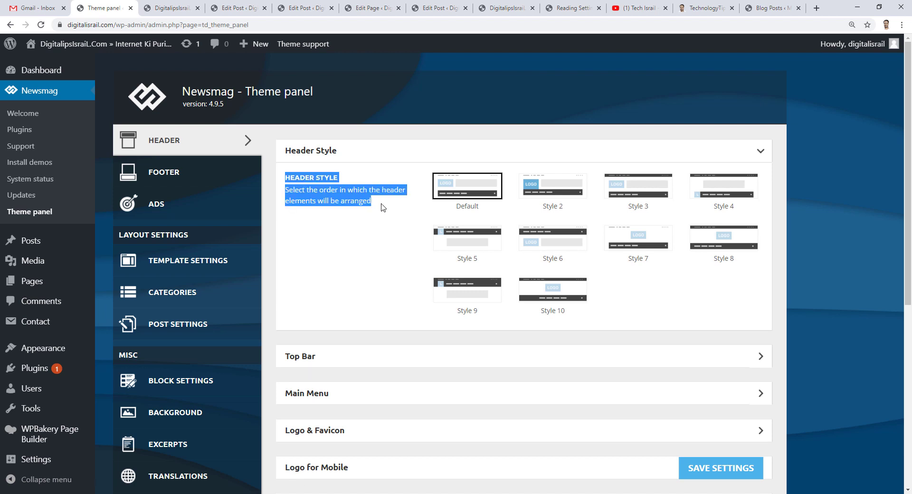
click(382, 207)
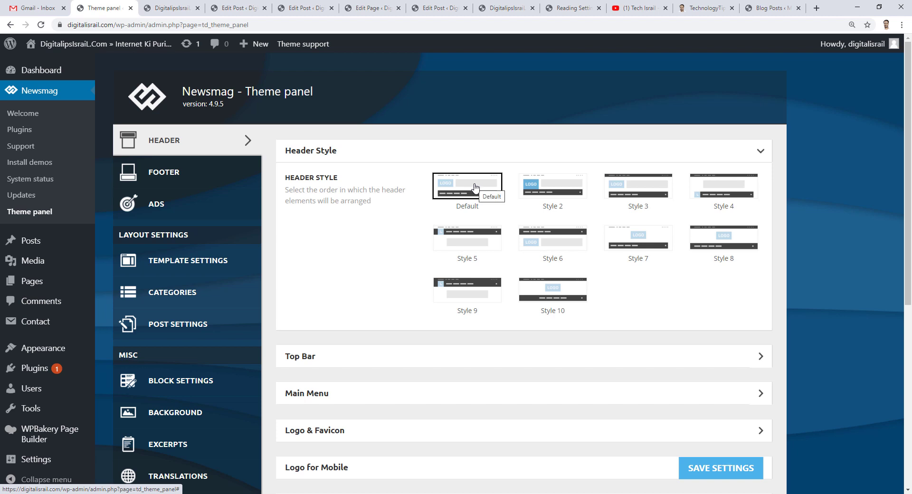
Examine the theme's Top Bar and Main Menu settings, including the bar layouts, sticky menu and sticky logo options.
scroll(475, 186, down, 3)
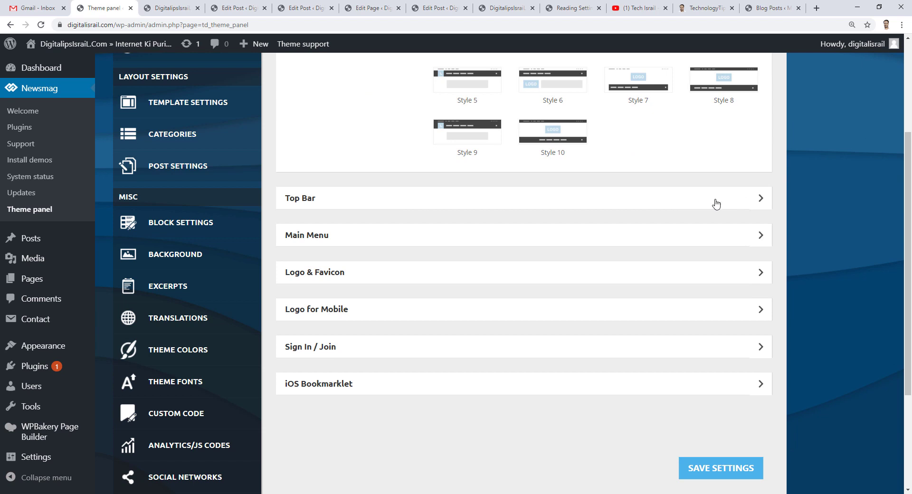
click(338, 198)
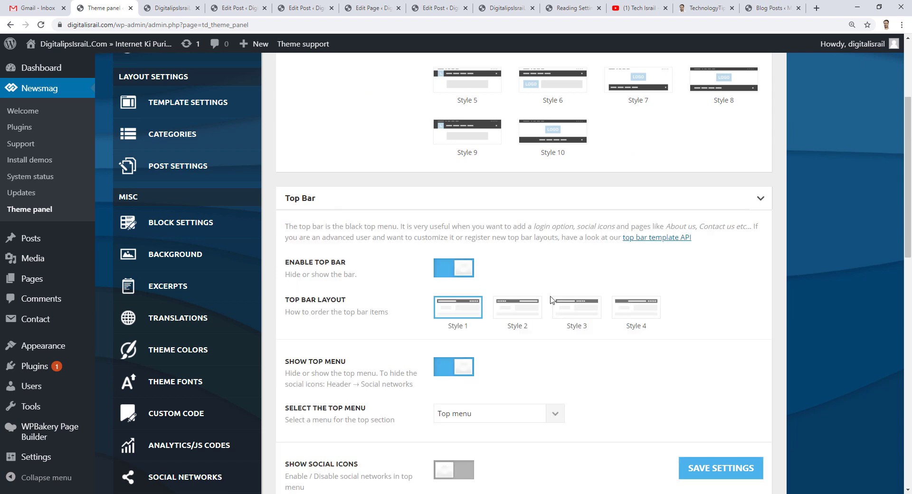
scroll(551, 299, down, 2)
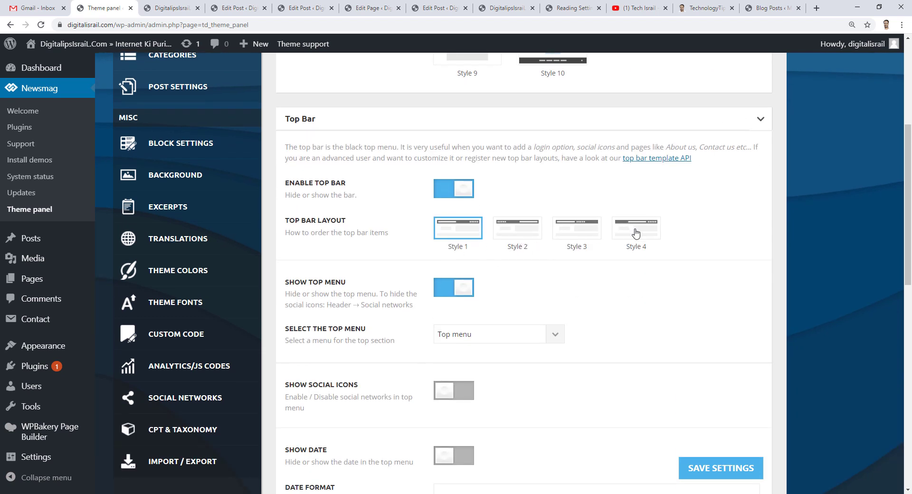
scroll(541, 272, down, 5)
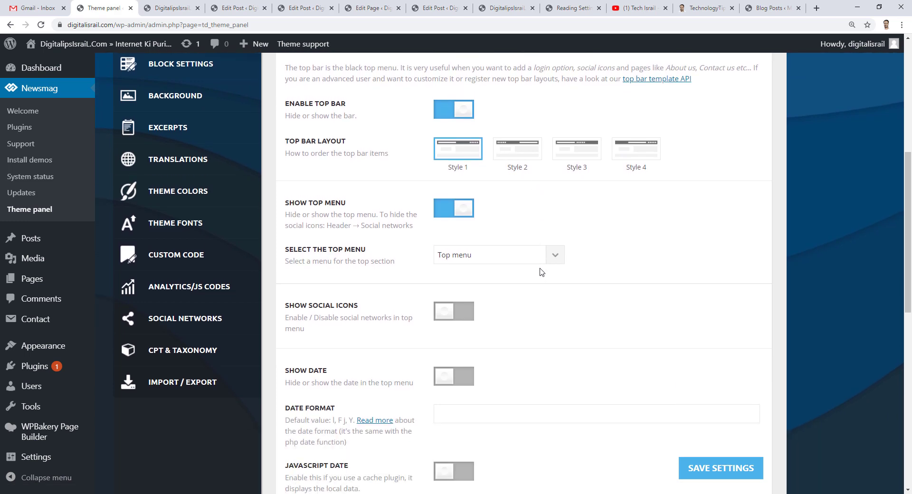
scroll(542, 272, down, 7)
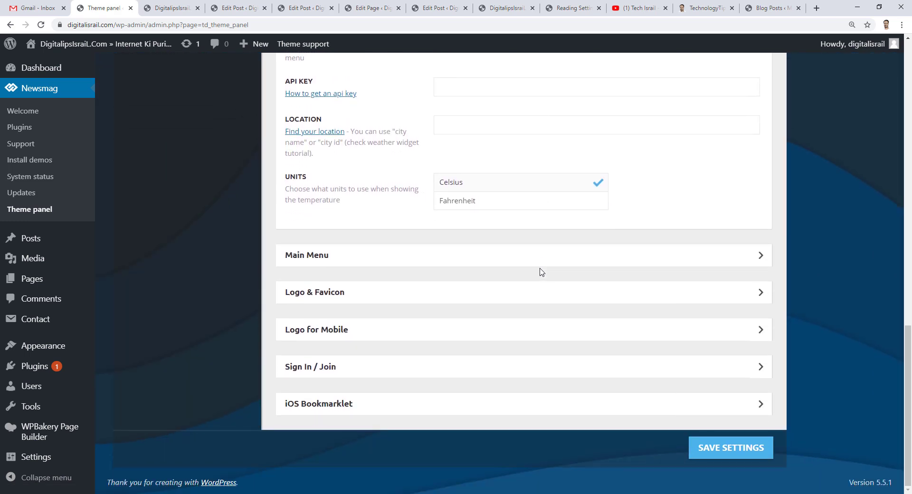
click(327, 255)
scroll(599, 287, down, 2)
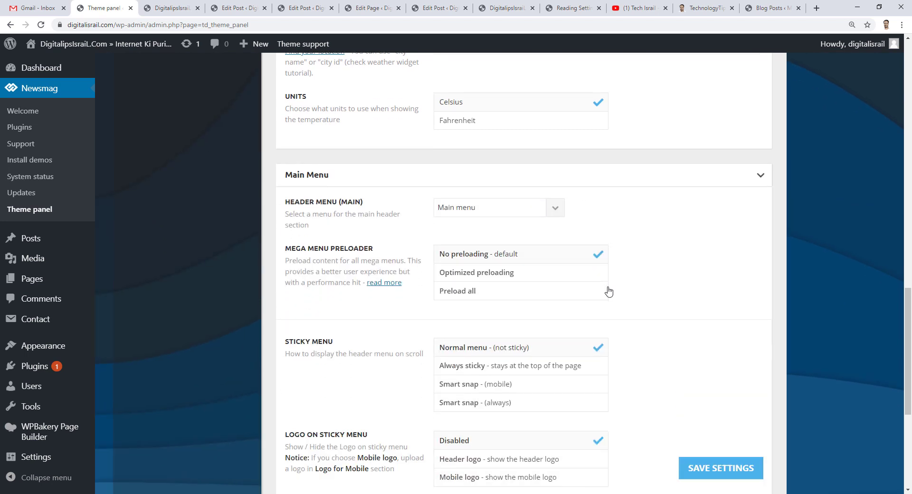
scroll(609, 290, down, 2)
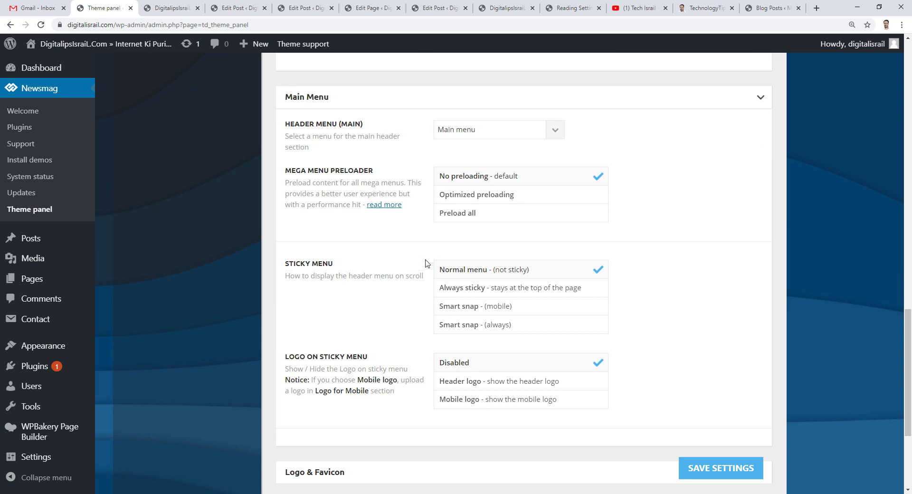
scroll(427, 263, down, 1)
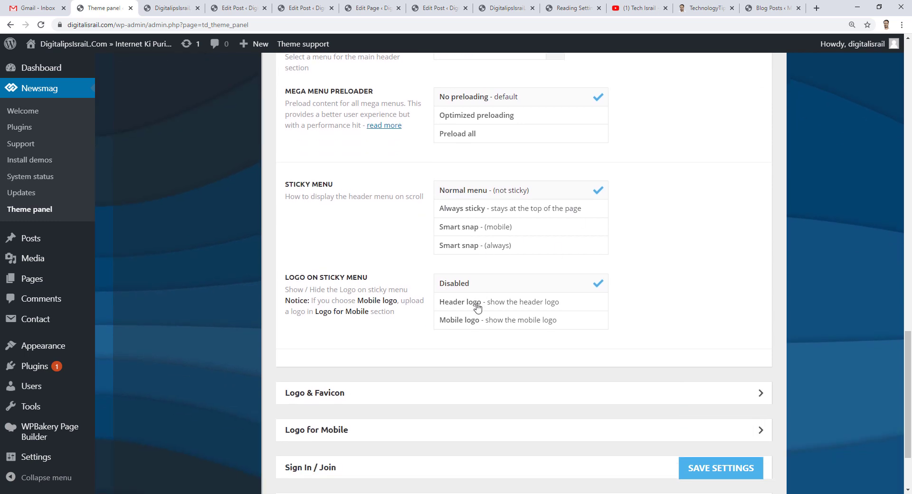
scroll(470, 289, up, 4)
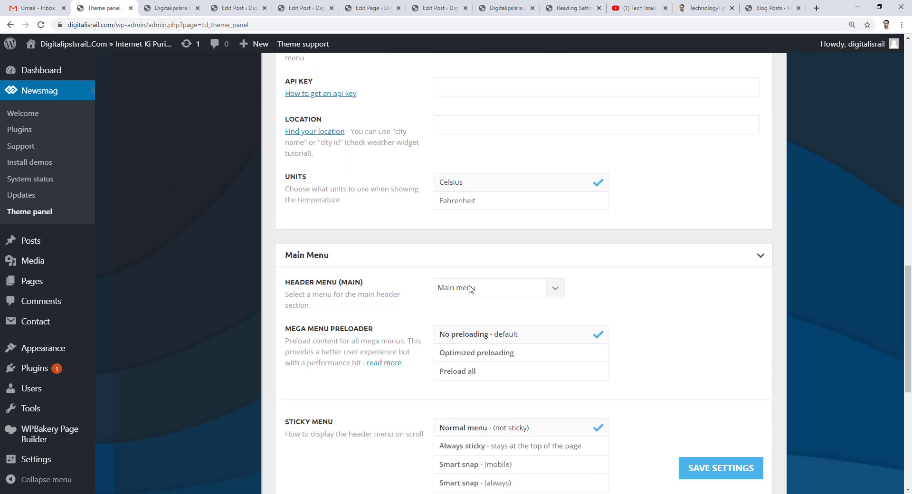
click(445, 259)
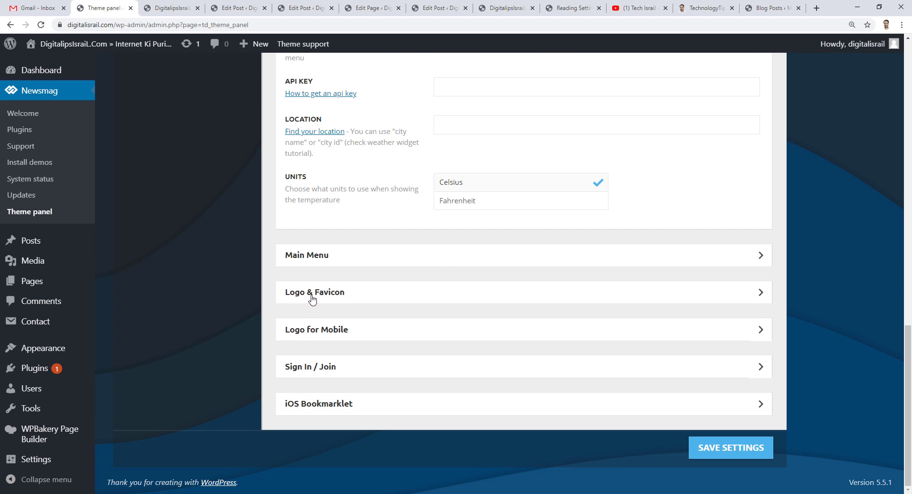
Upload 20201003_212934.png for the logo with Digital Israil as alt text, title, caption and description, and copy its file URL.
click(357, 297)
scroll(606, 317, down, 2)
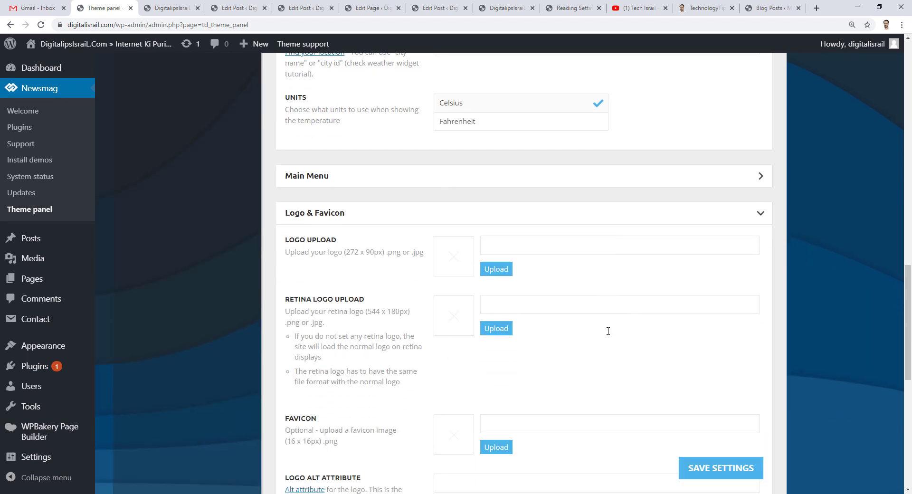
click(496, 270)
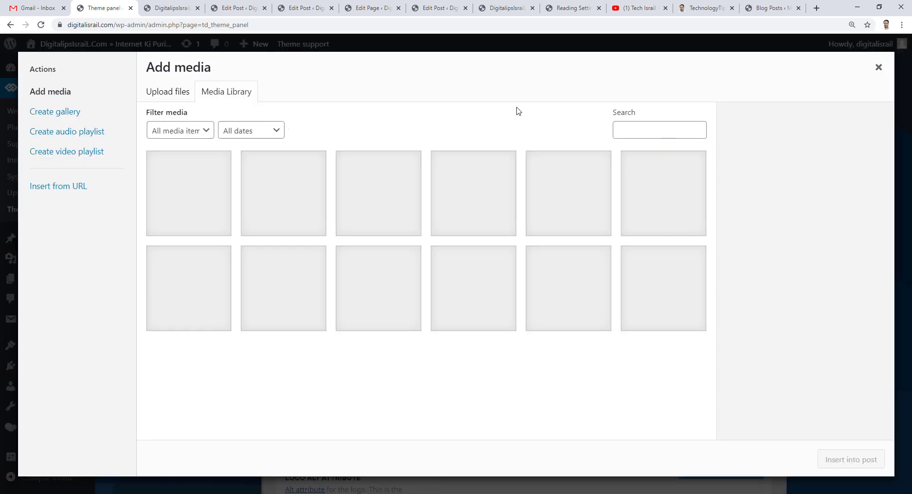
click(177, 89)
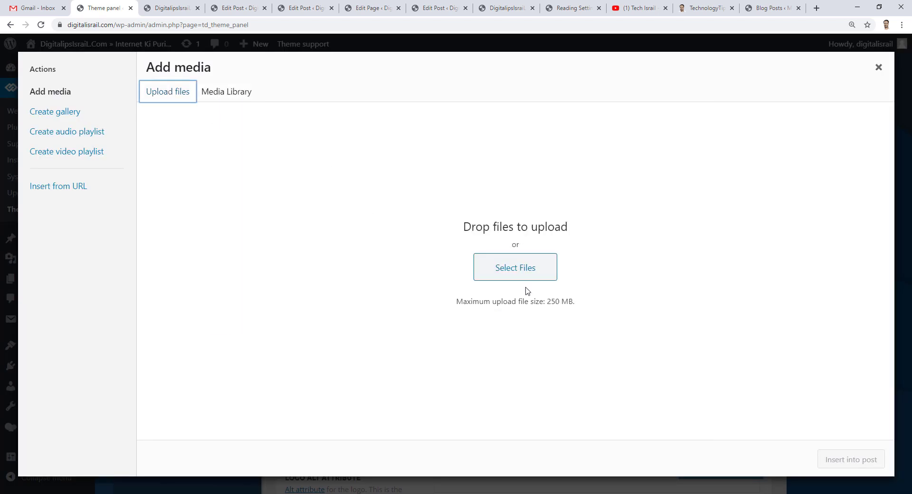
click(529, 269)
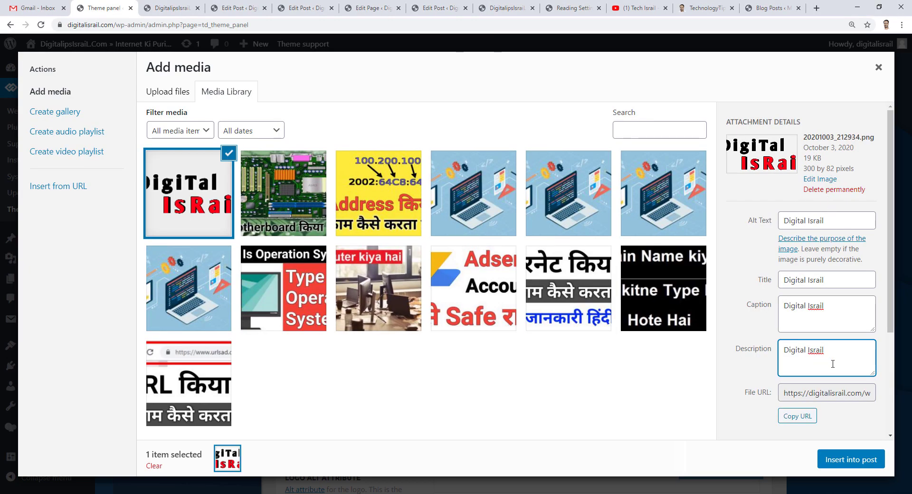
click(802, 392)
click(797, 417)
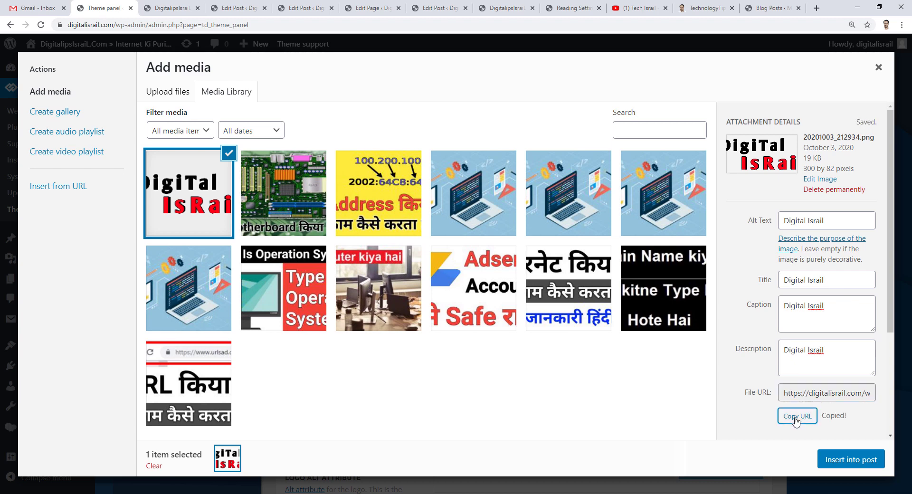
click(836, 460)
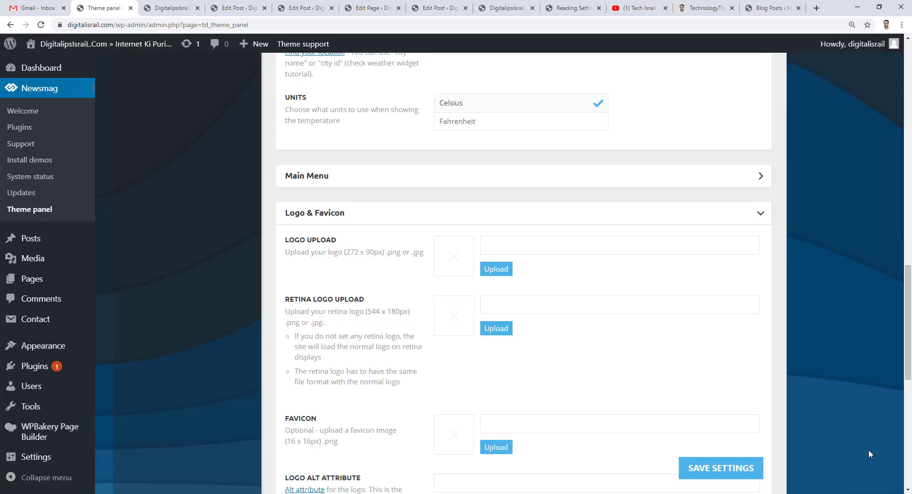
Paste the copied image URL as both the normal logo and the retina logo and save the theme settings.
right_click(516, 245)
click(537, 319)
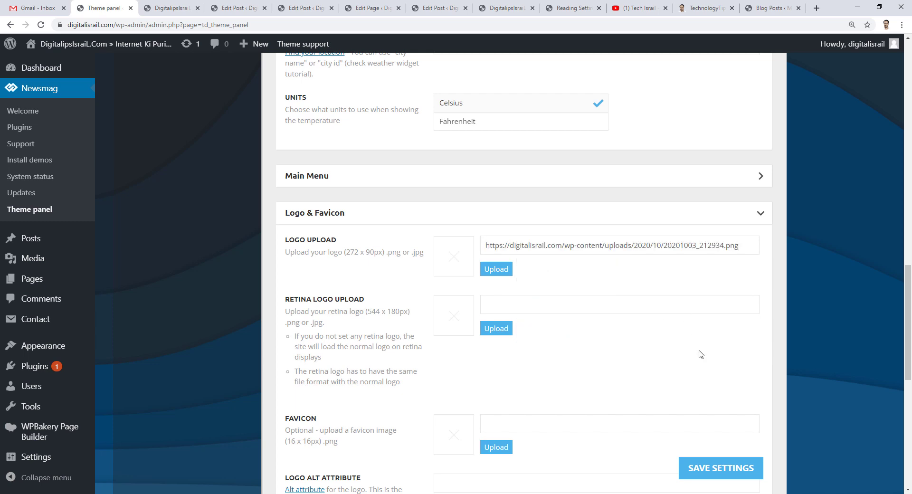
right_click(515, 306)
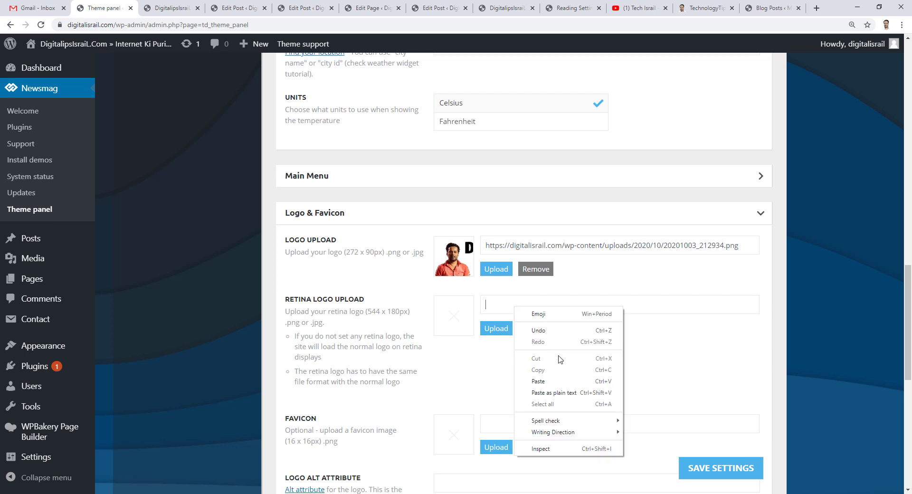
click(565, 379)
scroll(583, 371, down, 3)
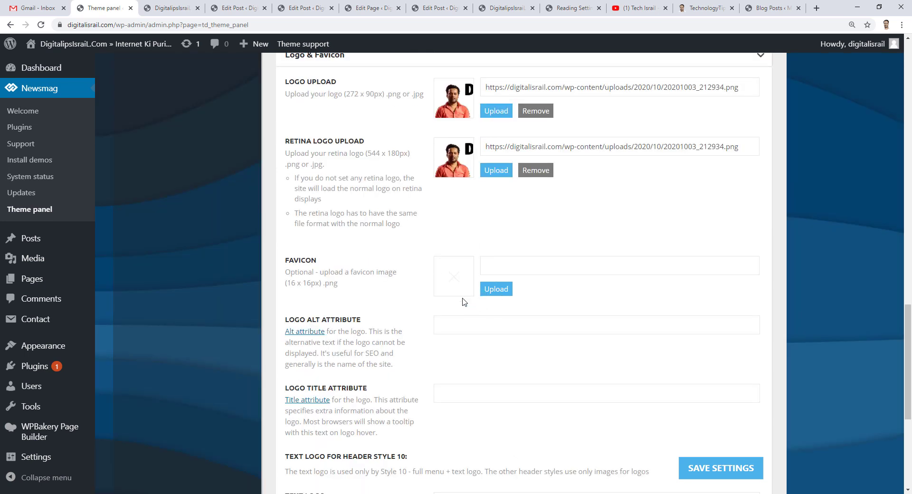
scroll(464, 302, down, 3)
scroll(464, 302, up, 3)
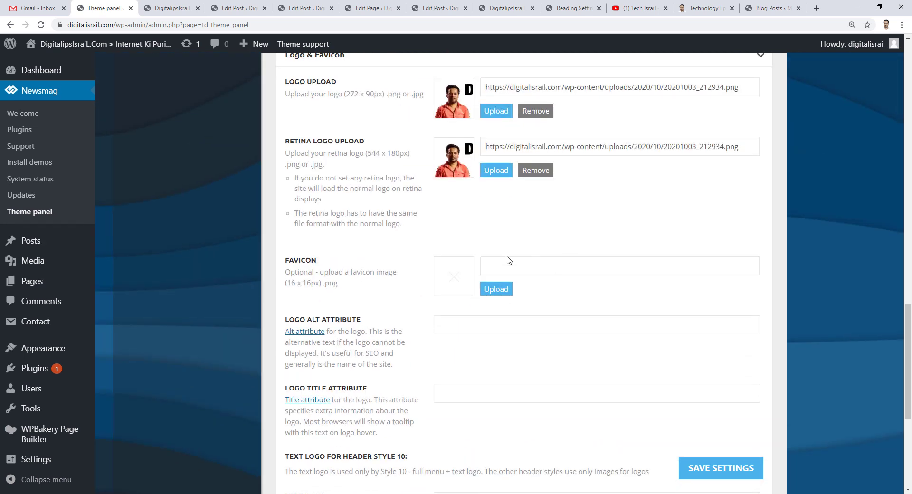
scroll(523, 254, down, 5)
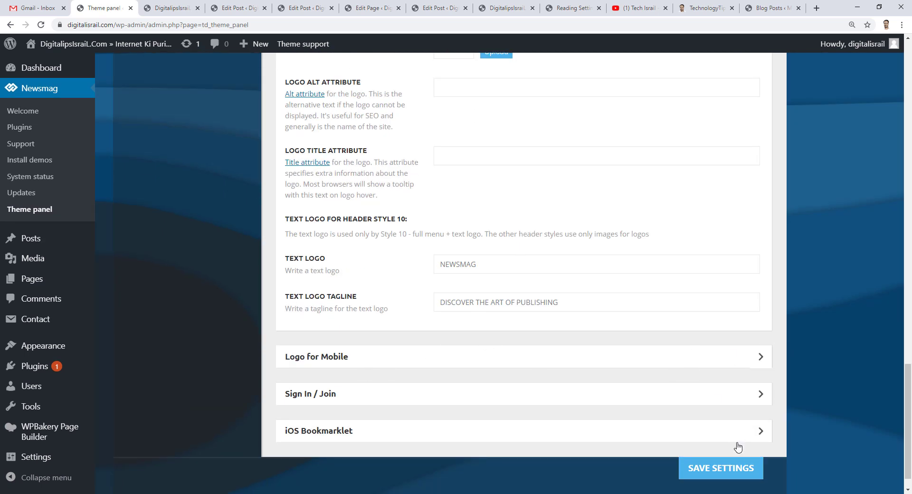
click(722, 470)
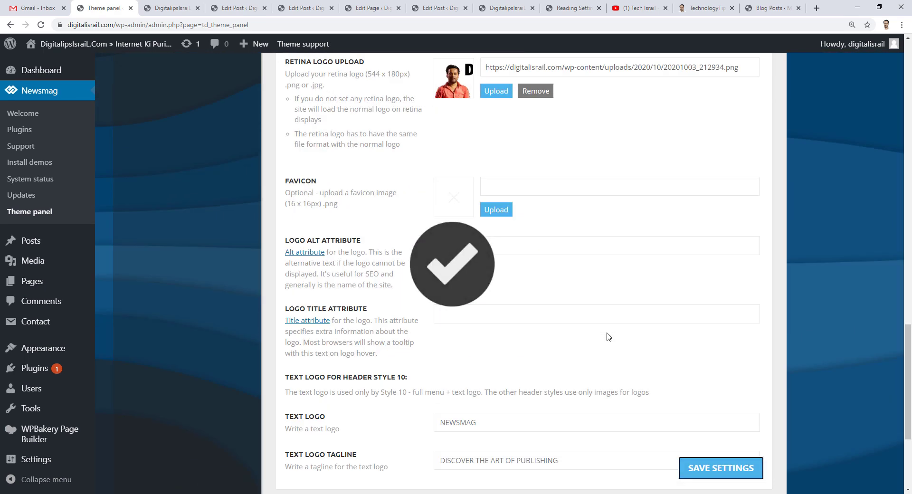
Reload the site's home page and check the logo in the header and the footer.
click(171, 8)
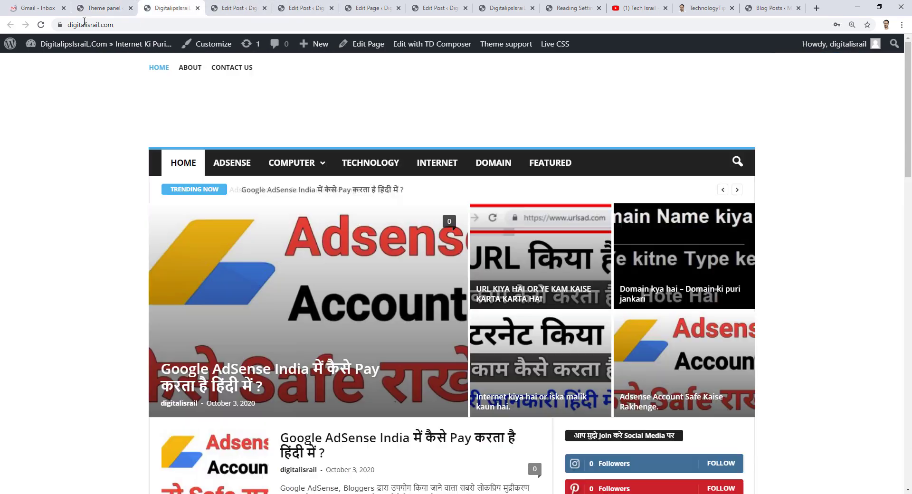
click(40, 28)
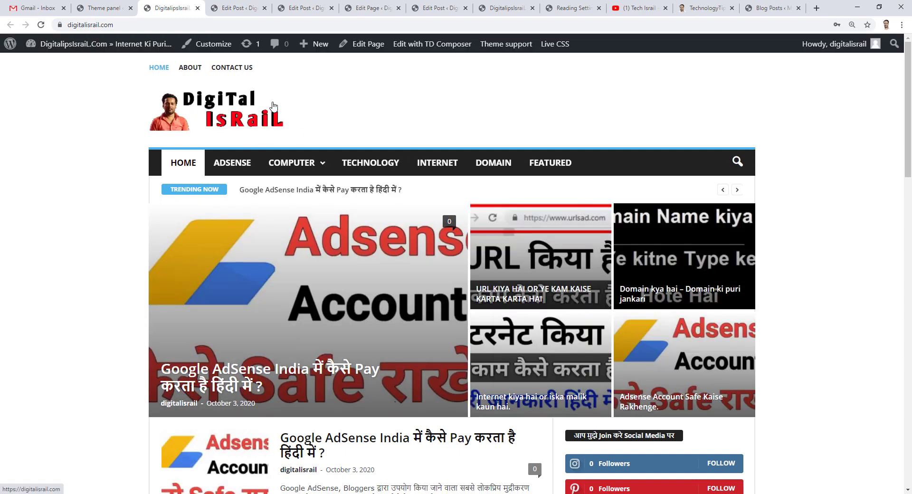
scroll(275, 116, down, 20)
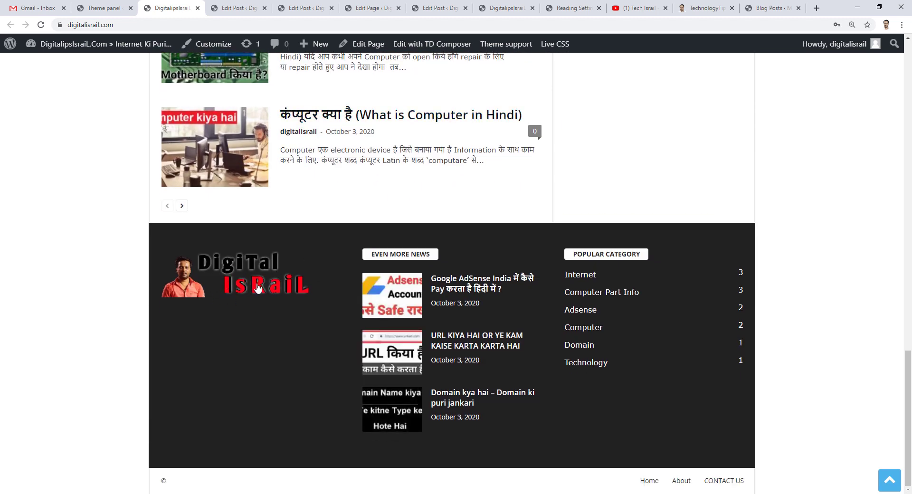
Set the footer template to Style 5 in the theme panel and save the settings.
key(ctrl+shift+Tab)
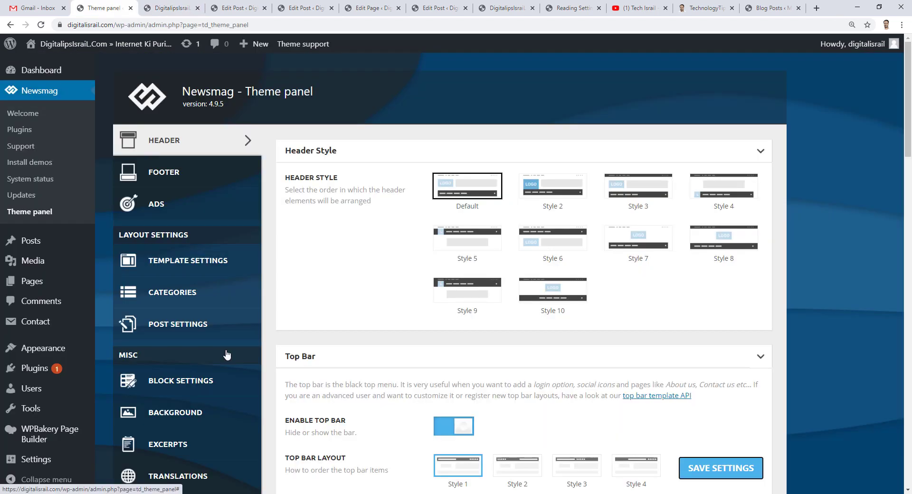
click(173, 173)
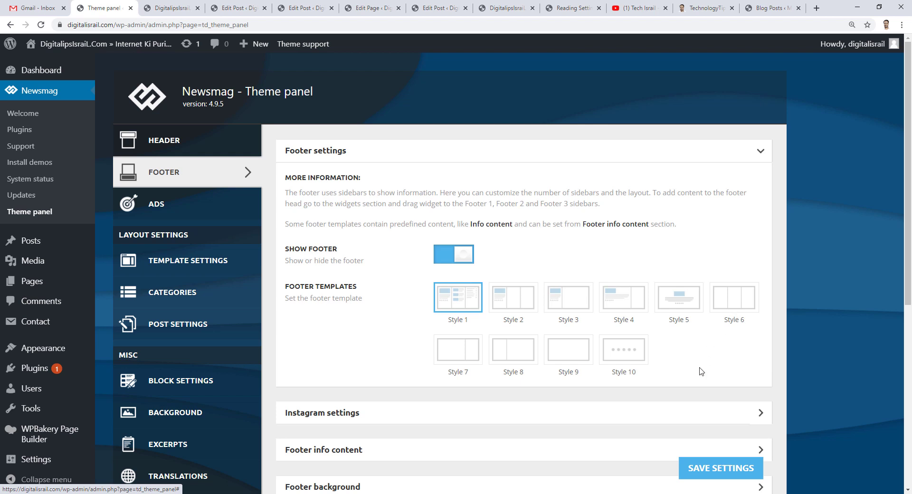
click(686, 299)
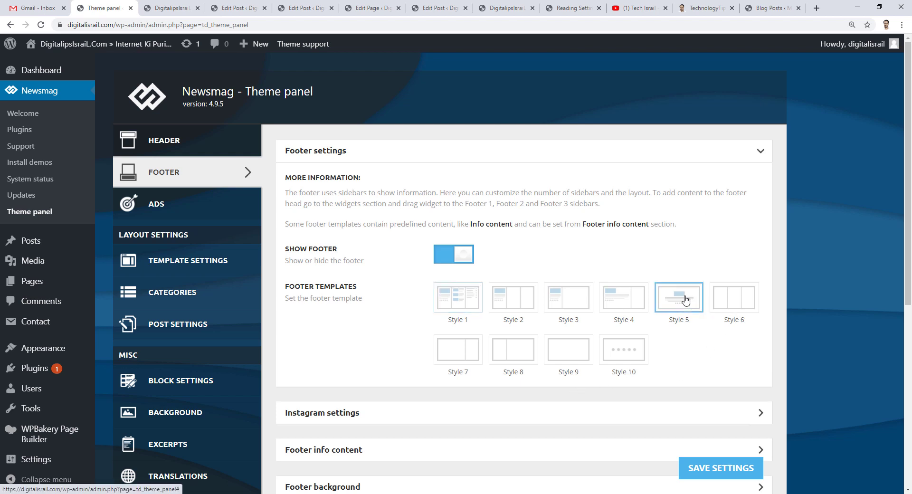
click(721, 470)
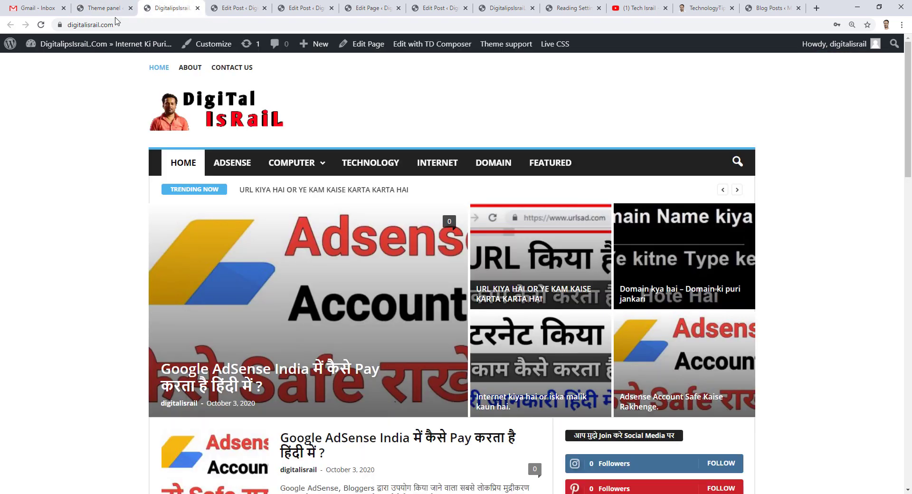
Reload the site's home page and check the new footer template at the end of the page.
click(171, 8)
click(42, 26)
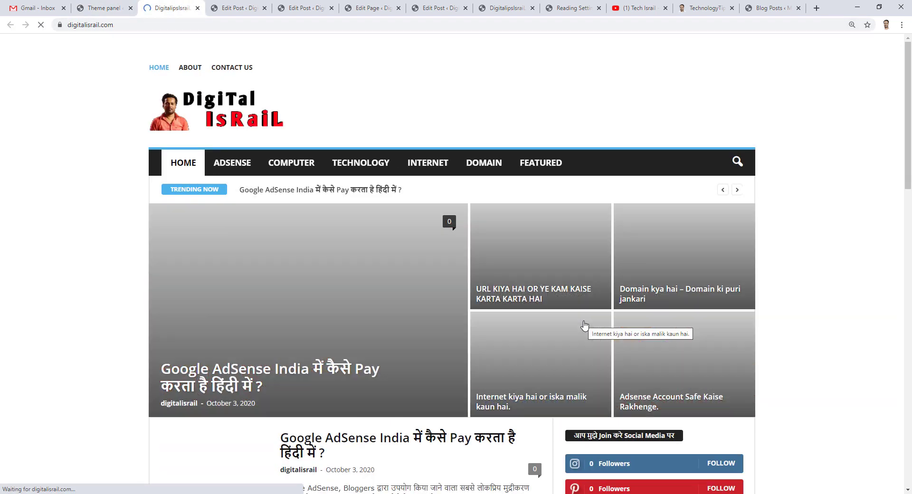
scroll(584, 325, down, 8)
scroll(584, 326, down, 5)
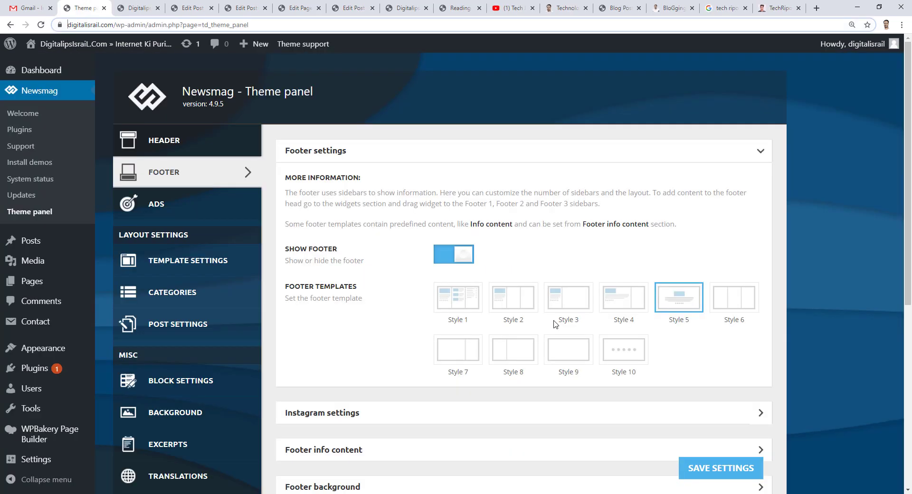
In the footer info content, paste the footer text beginning "DigiTalIsRaiL.com is an Indian Blogging Community where everyone shares their Bits of knowledge.".
scroll(404, 337, down, 3)
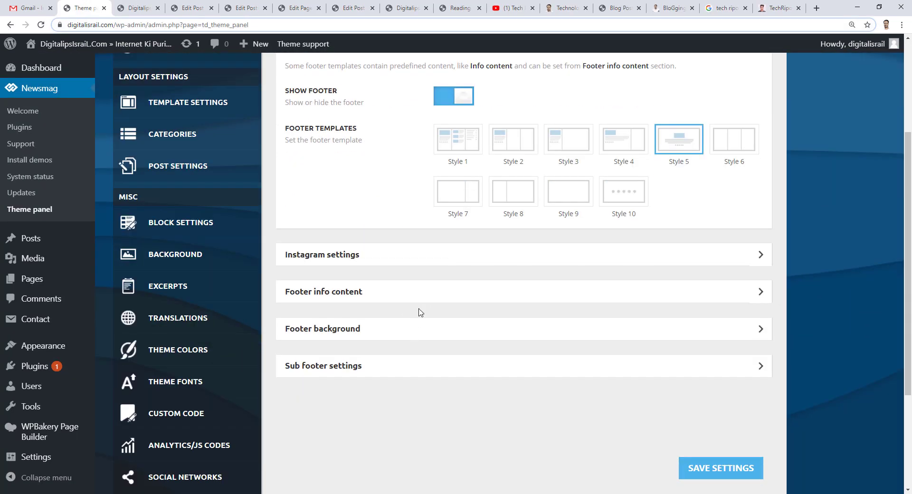
click(358, 296)
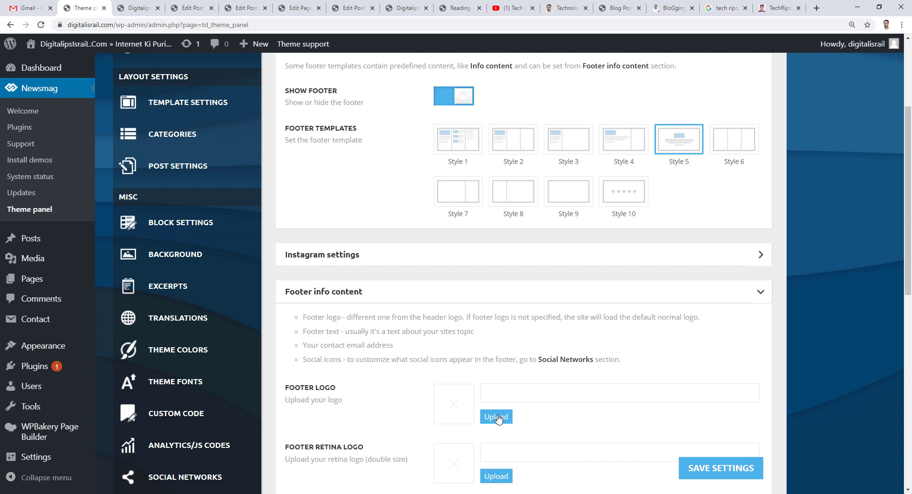
scroll(498, 419, down, 3)
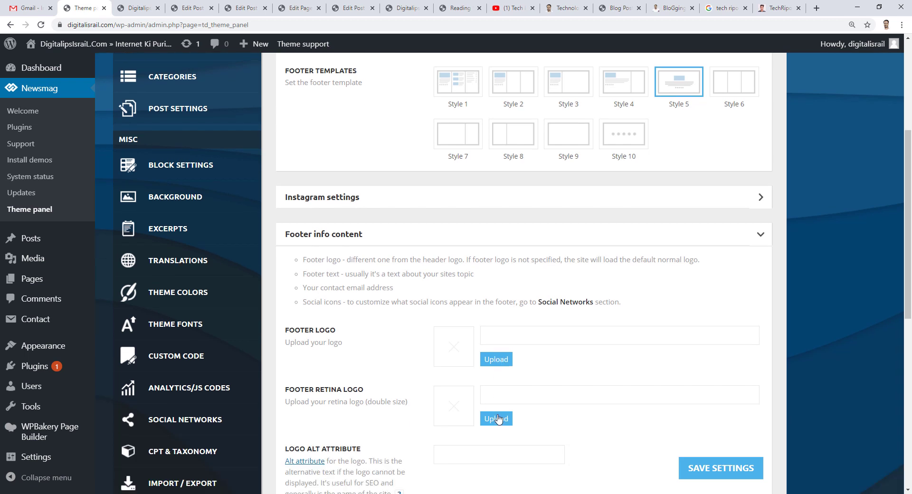
scroll(499, 419, down, 3)
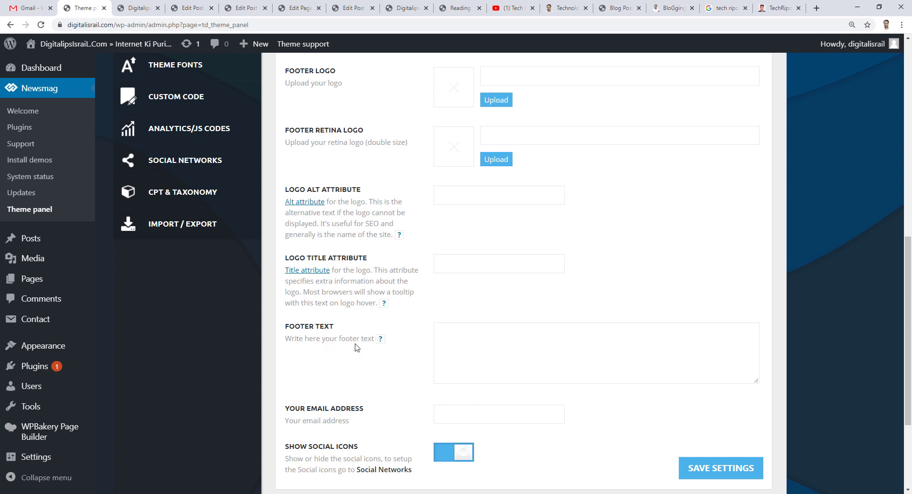
right_click(448, 341)
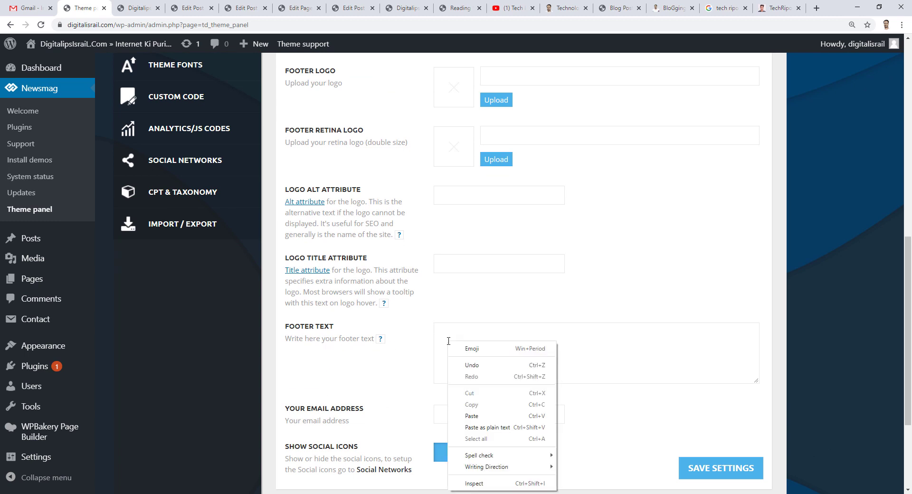
click(479, 413)
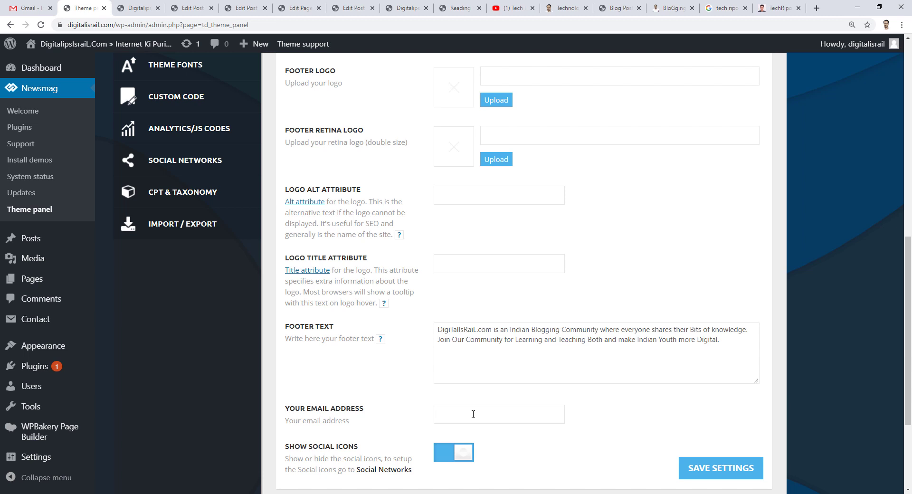
Upload the white-lettered logo image DigiTalIsRaiL.com_.png to the media library for the footer logo.
scroll(473, 414, up, 3)
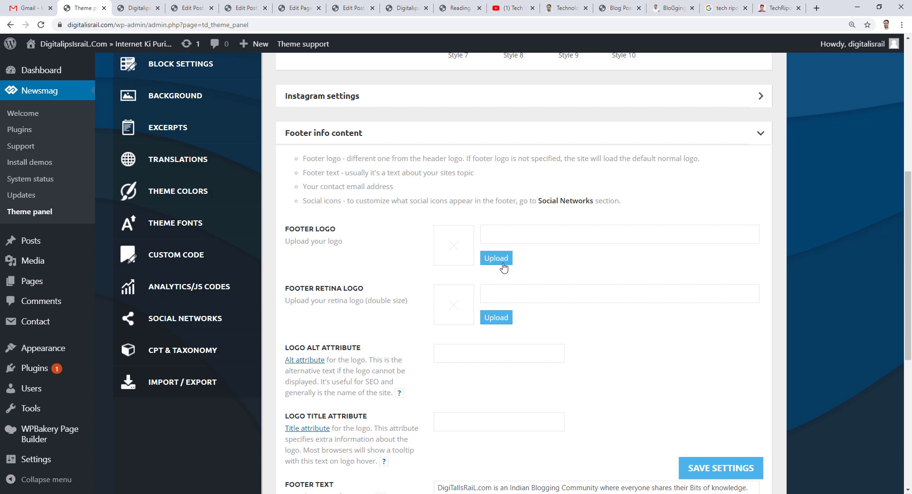
scroll(503, 268, down, 2)
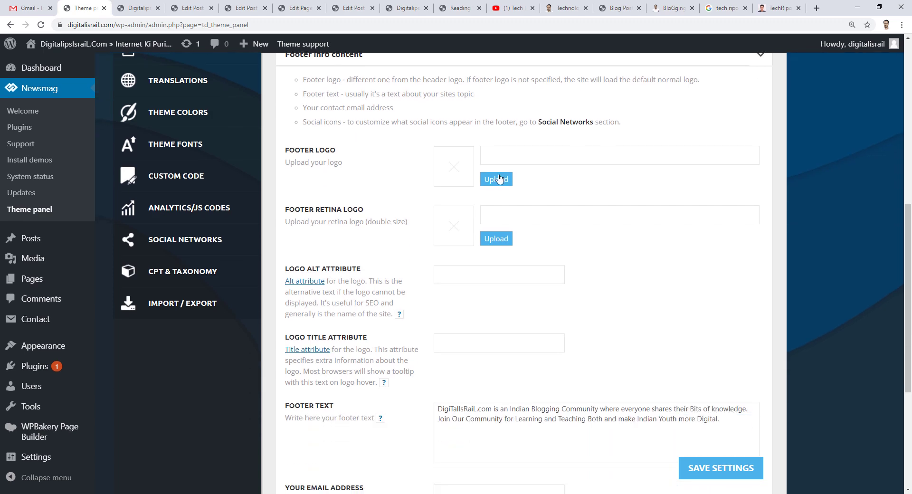
click(498, 180)
click(167, 93)
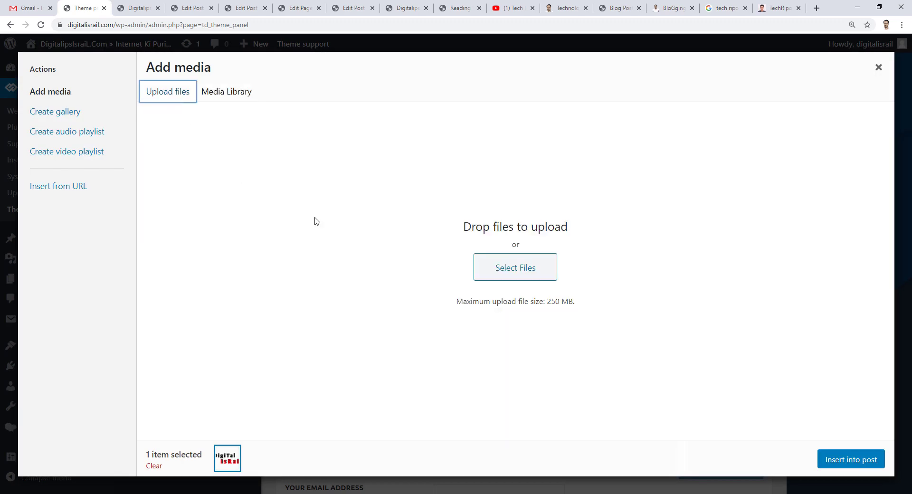
click(499, 274)
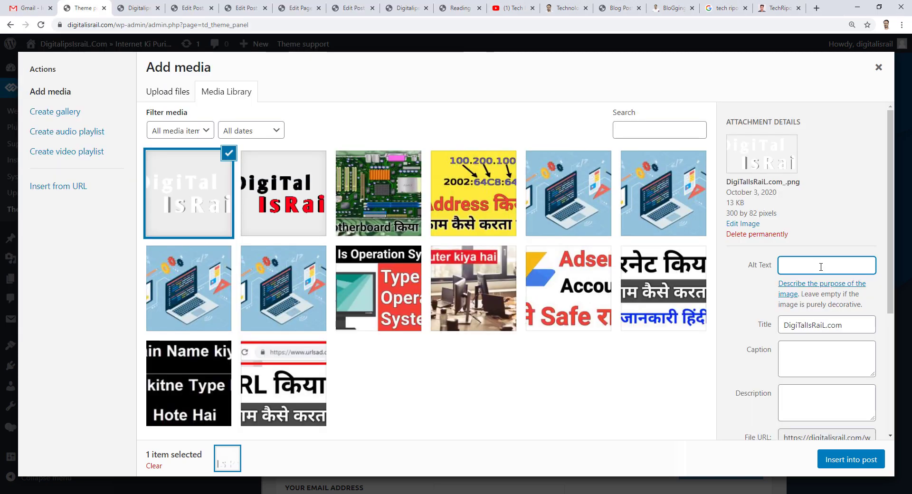
Fill in the uploaded image's alt text, caption and description with its title, DigiTalIsRaiL.com.
right_click(820, 265)
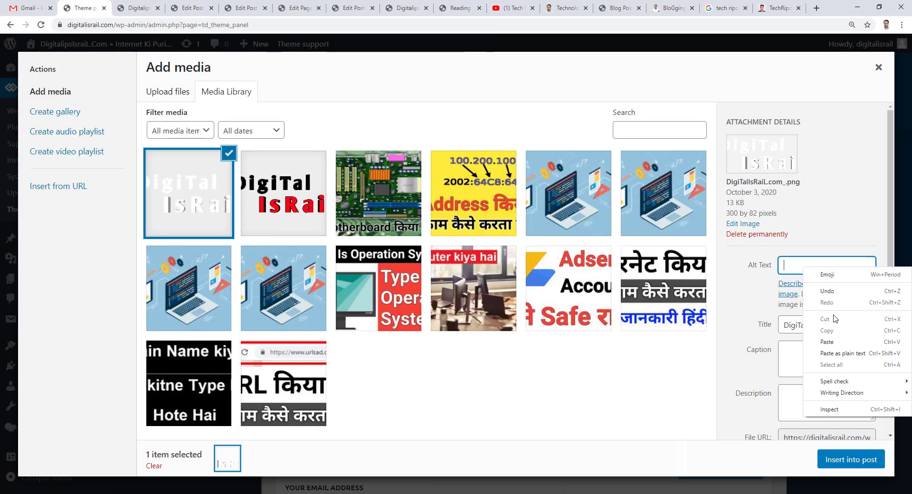
click(837, 342)
drag(845, 325, 772, 335)
key(ctrl+c)
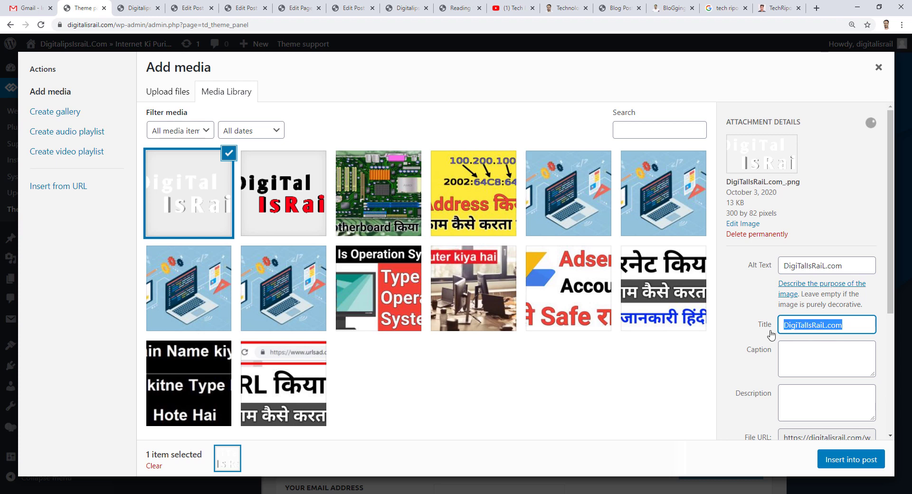
click(804, 356)
right_click(804, 359)
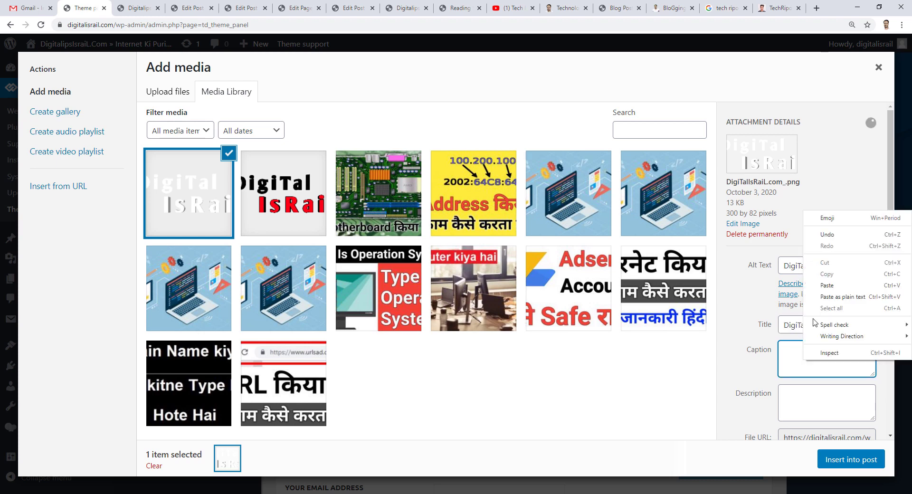
click(827, 285)
click(804, 396)
right_click(804, 396)
click(826, 322)
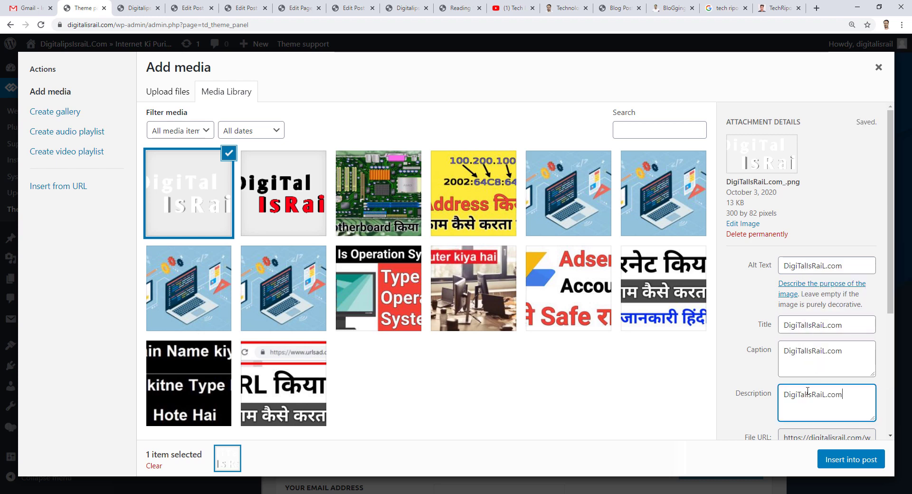
Copy the uploaded image's file URL and paste it as both the footer logo and the footer retina logo.
scroll(807, 391, down, 2)
click(798, 382)
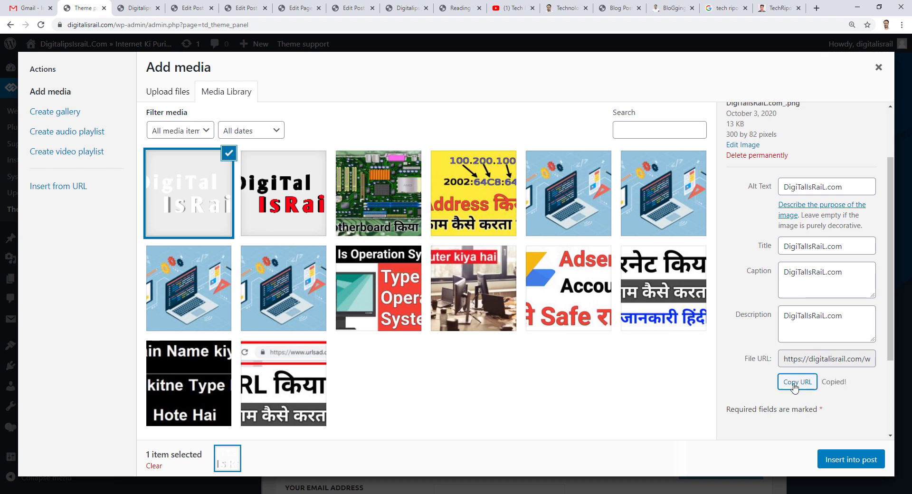
click(857, 460)
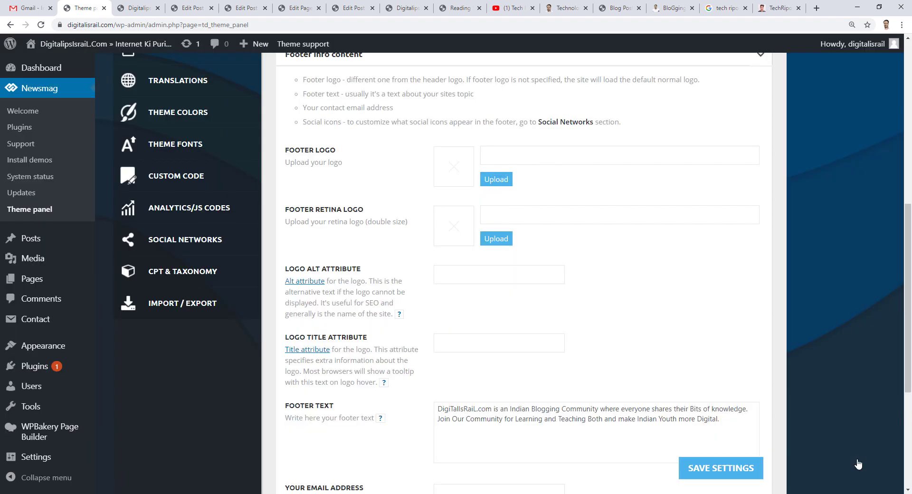
right_click(555, 157)
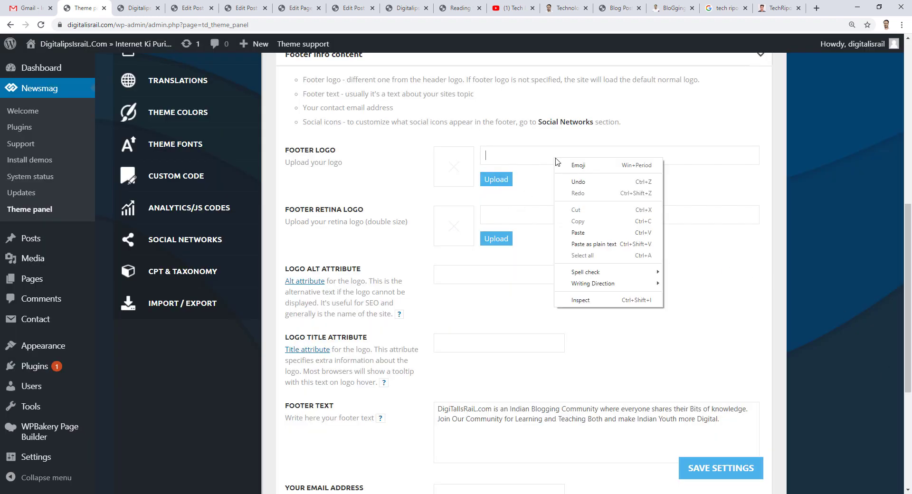
click(582, 229)
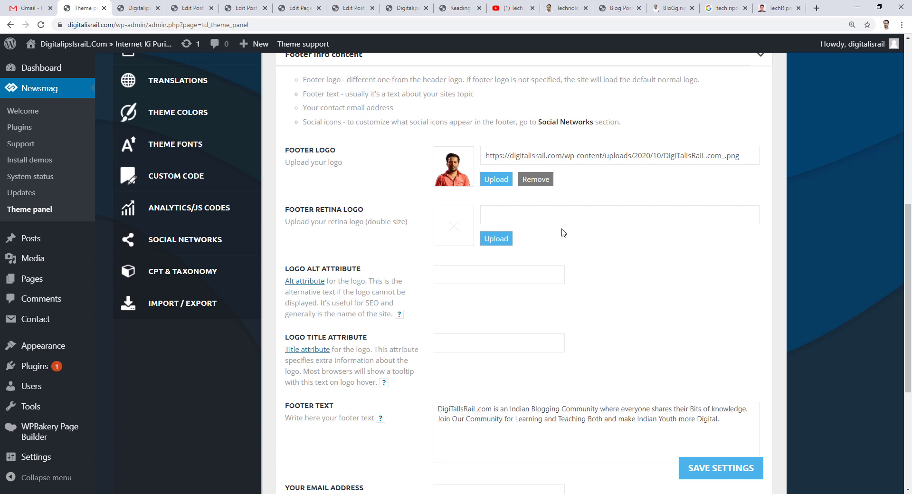
right_click(548, 216)
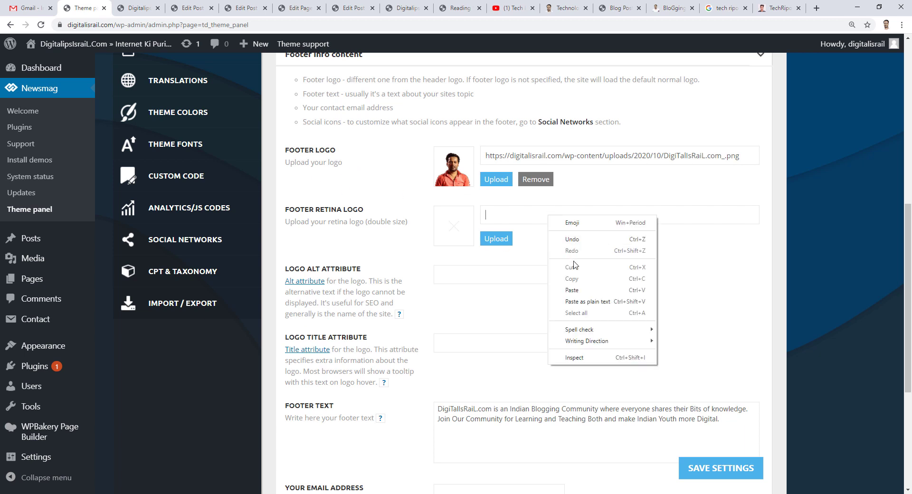
click(578, 290)
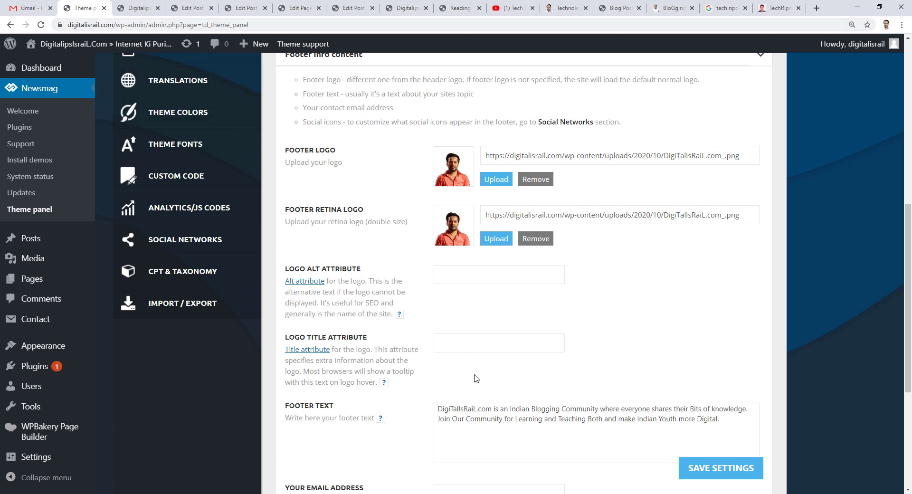
Paste the site's contact e-mail address into the footer info content.
scroll(473, 390, down, 5)
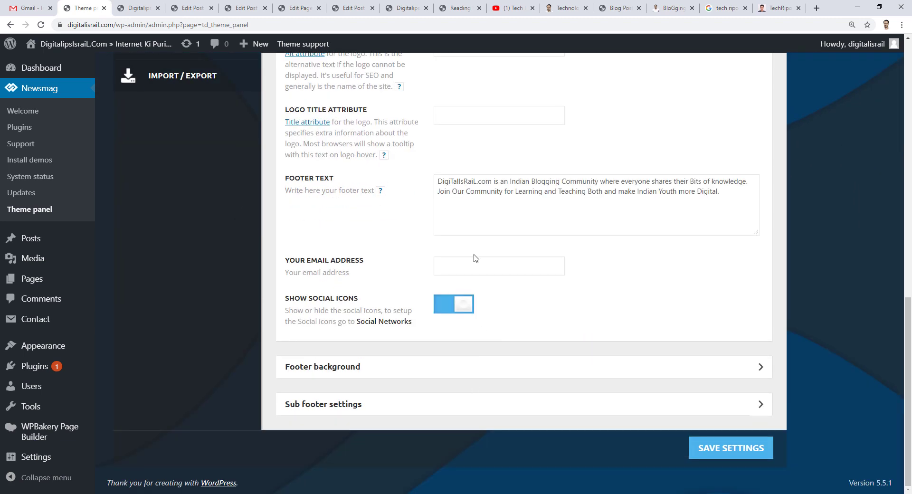
right_click(484, 268)
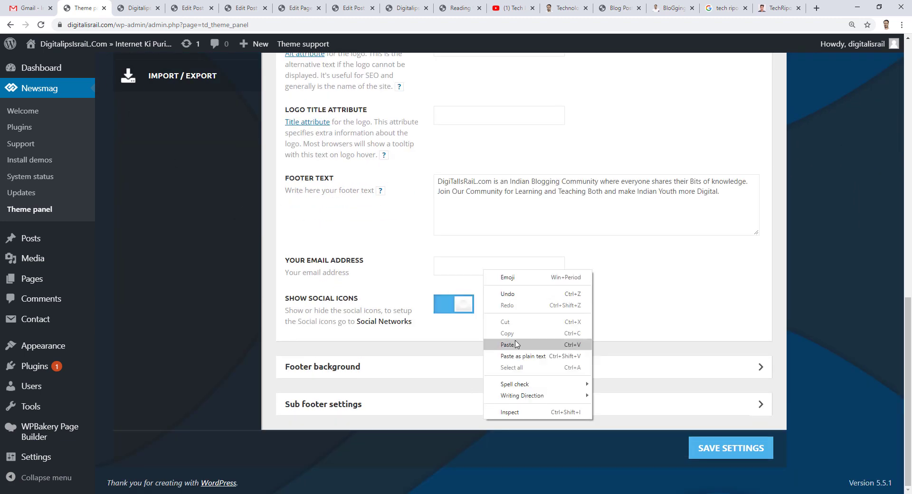
click(526, 344)
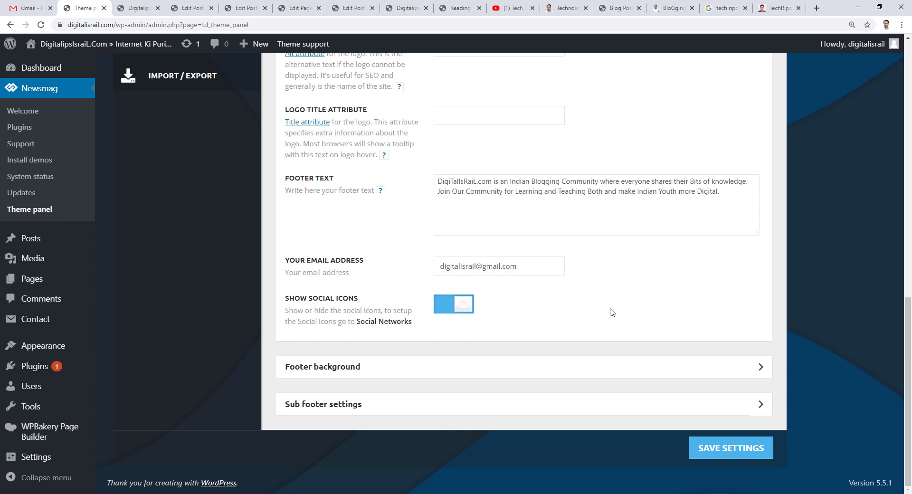
Expand the footer background settings and review the image repeat, size, position and opacity options.
click(378, 375)
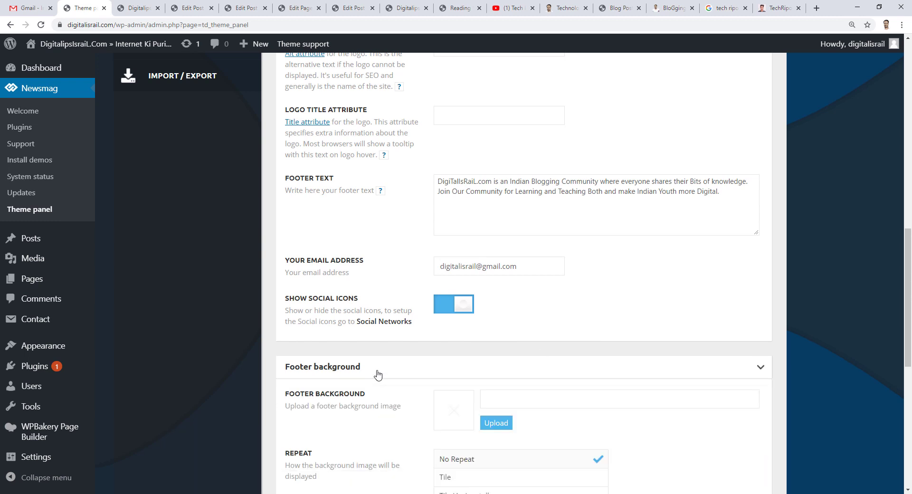
scroll(613, 401, down, 2)
scroll(613, 405, down, 3)
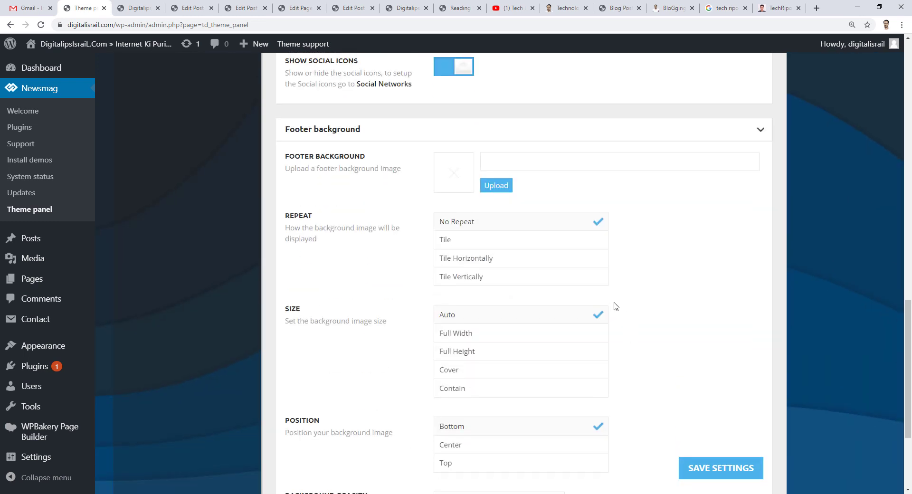
scroll(491, 285, down, 3)
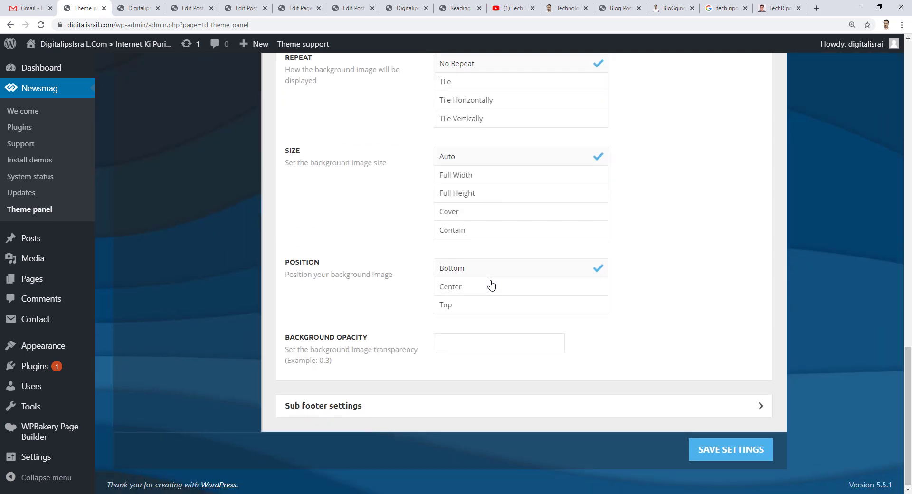
In the sub footer settings, set the footer copyright text to the ##sitename## shortcut copied from its help note.
click(373, 407)
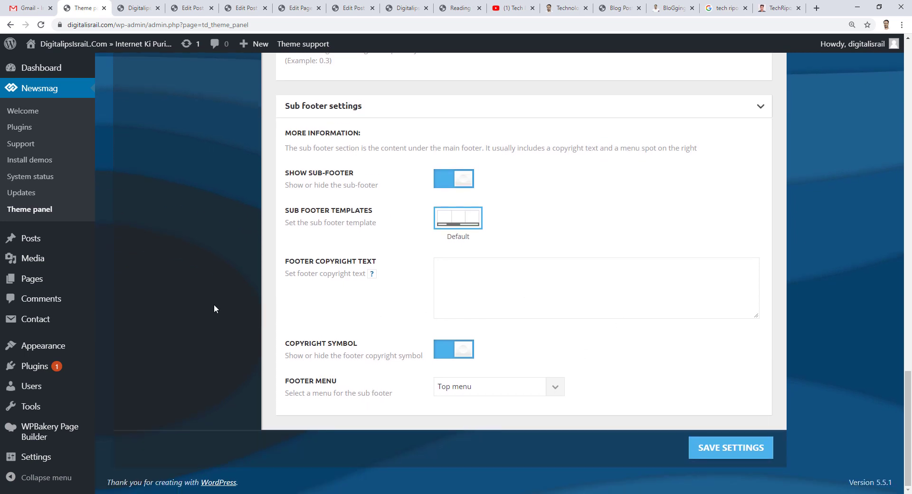
mouse_move(372, 275)
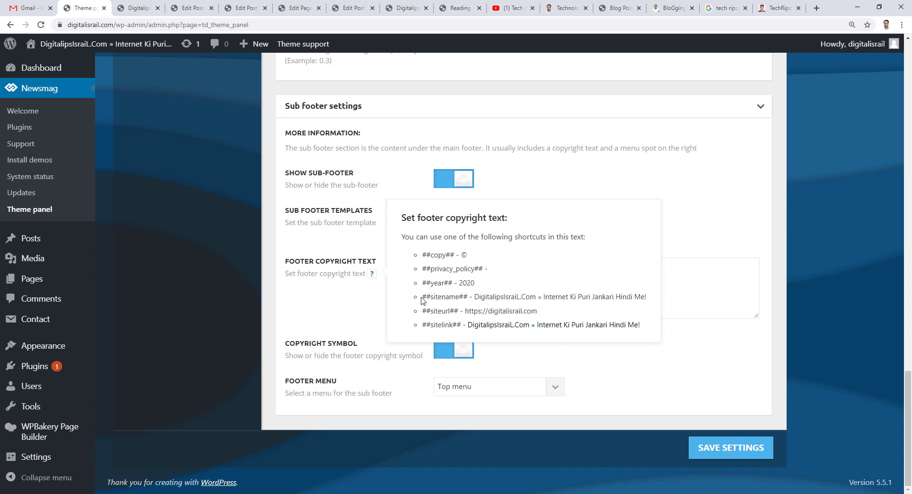
drag(423, 297, 460, 296)
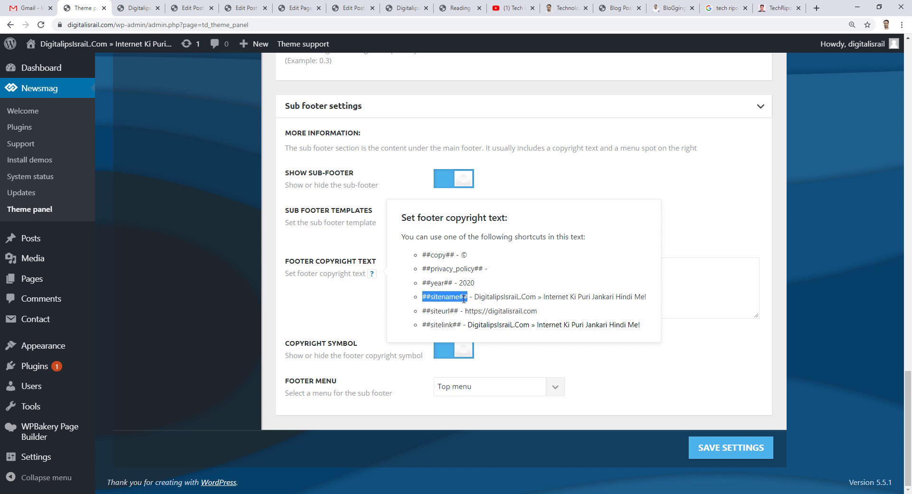
drag(464, 299, 464, 297)
right_click(464, 297)
click(472, 306)
click(300, 301)
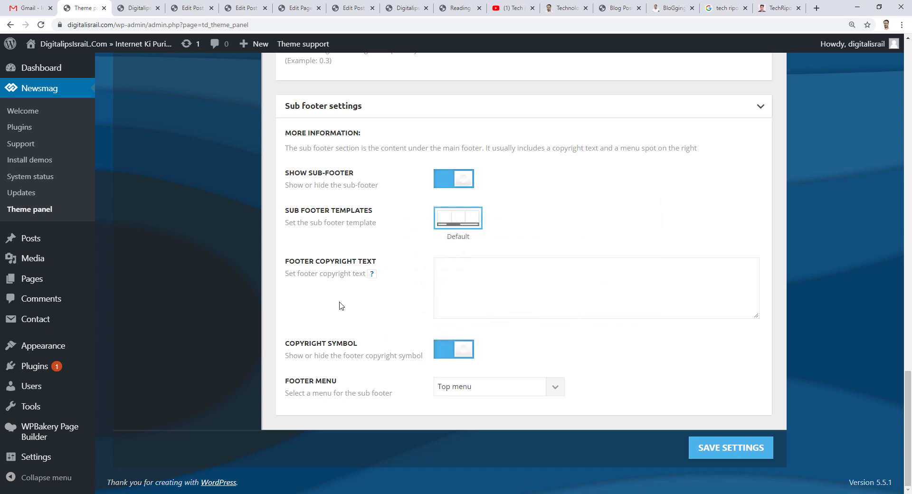
right_click(471, 278)
click(498, 354)
Keep Top menu as the sub footer's menu and save the theme settings.
click(453, 393)
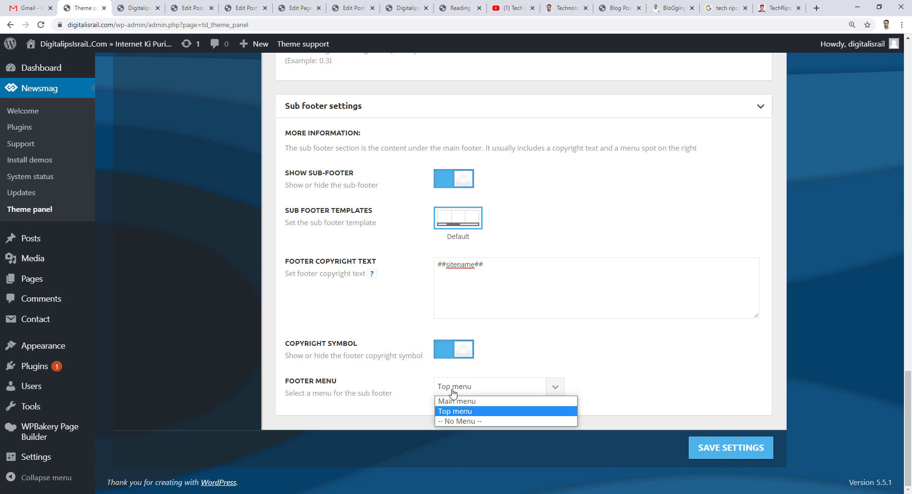
click(453, 392)
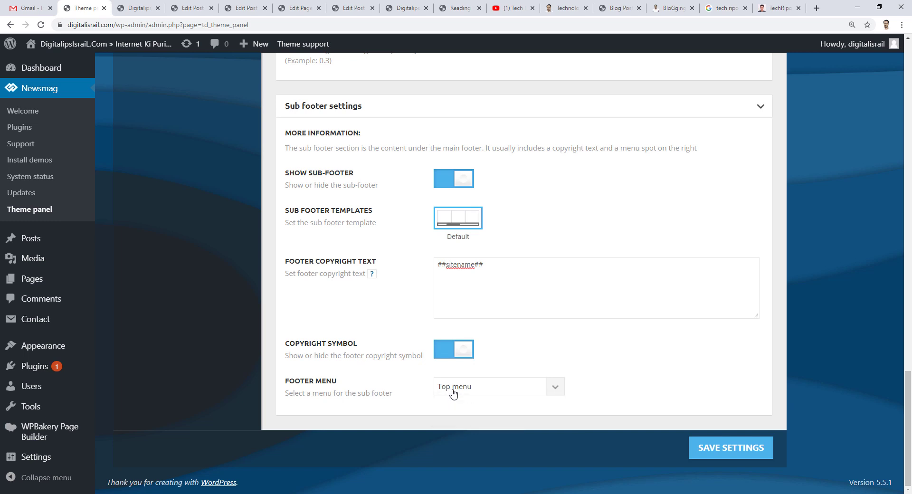
click(739, 454)
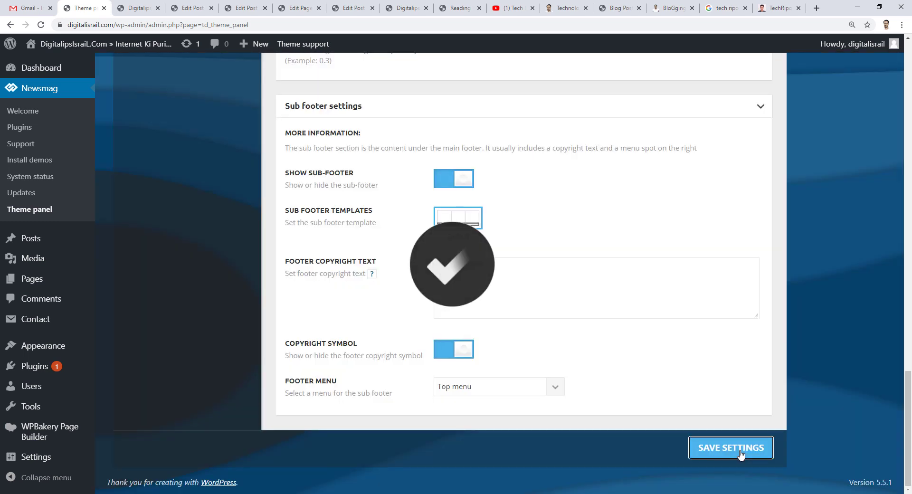
Check the footer logo, description, contact line, copyright text and menu on the live site's homepage.
click(146, 5)
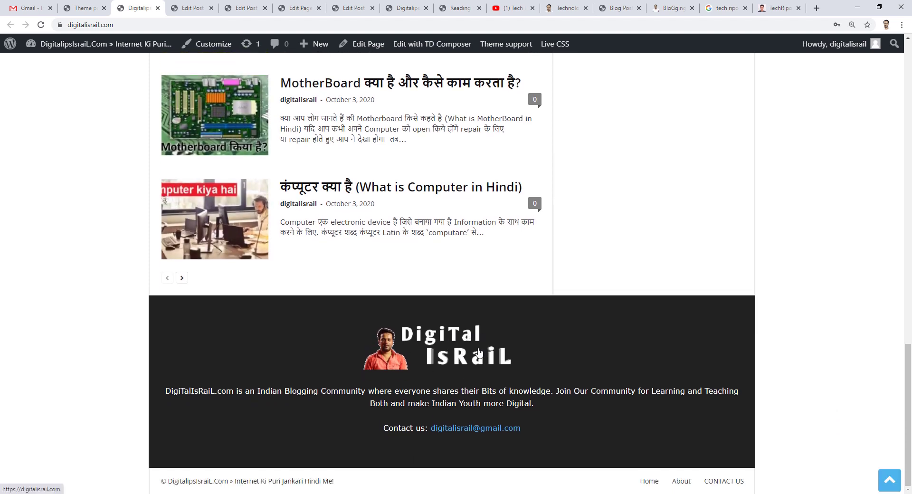
drag(165, 390, 546, 412)
click(556, 409)
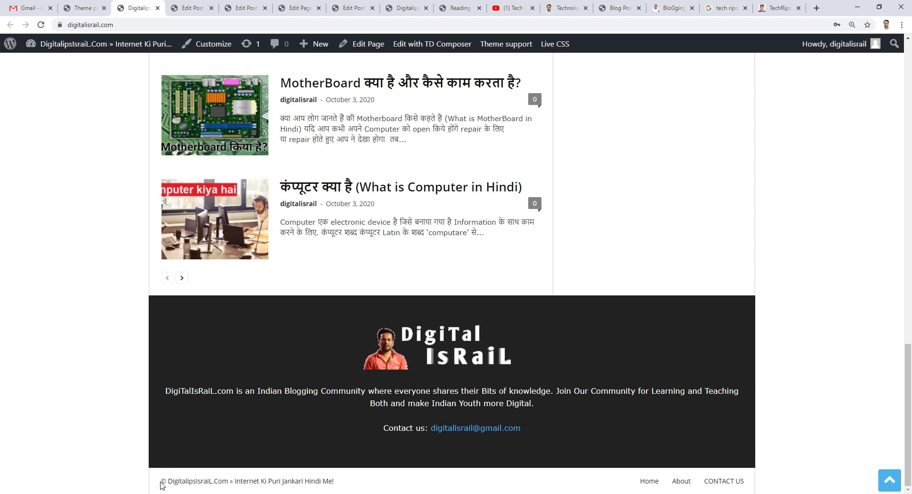
drag(162, 484, 370, 488)
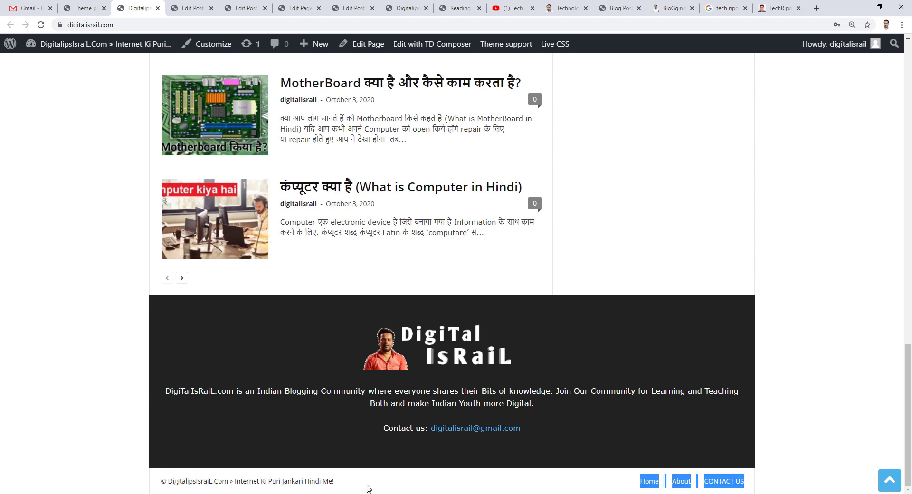
click(368, 489)
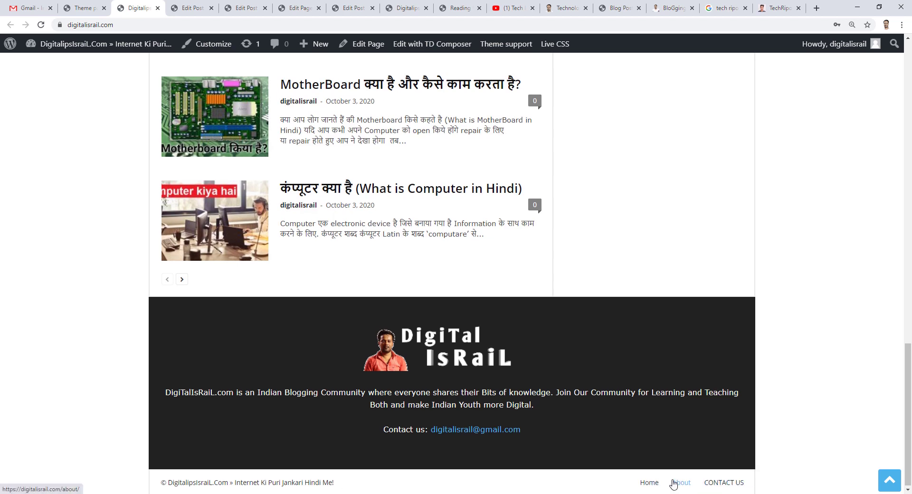
Review the live homepage from header to post list, including the featured post grid and sidebar widgets.
scroll(674, 483, up, 14)
scroll(675, 484, up, 6)
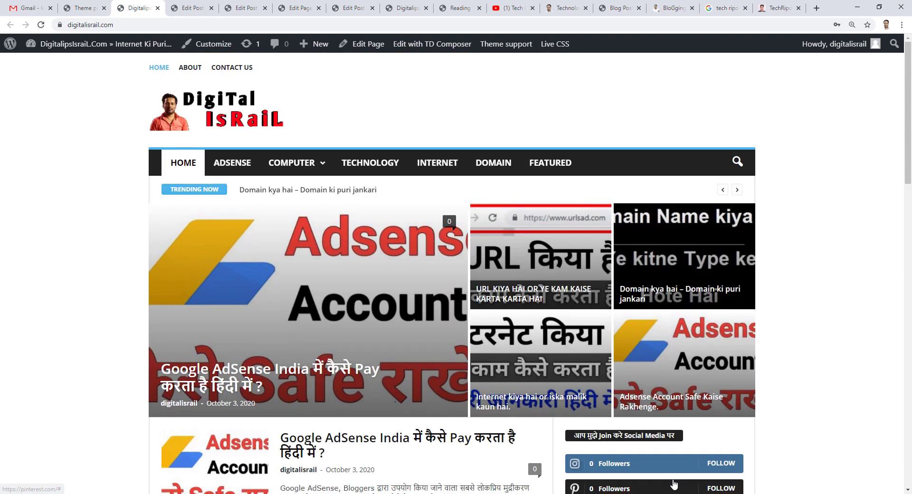
scroll(674, 485, down, 20)
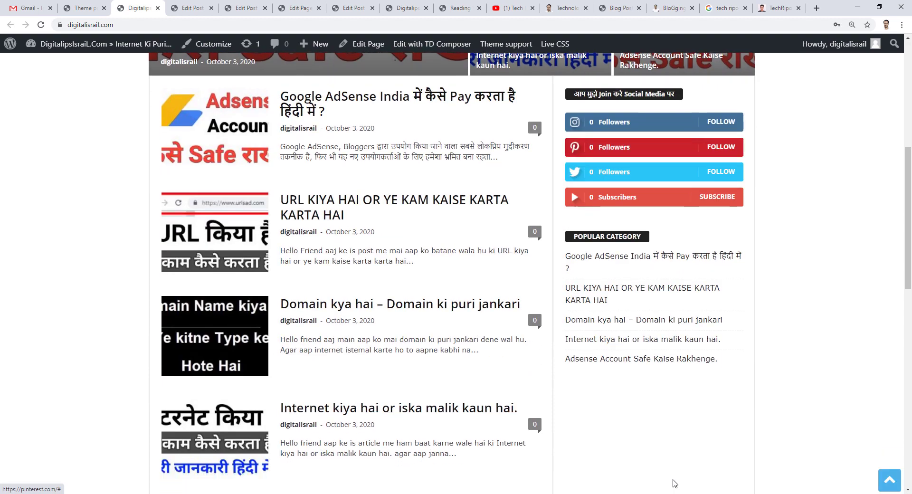
scroll(673, 483, up, 20)
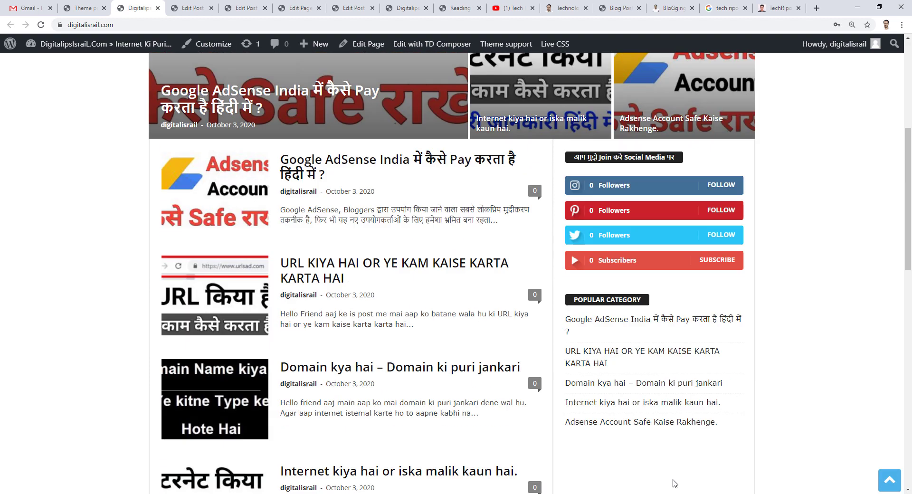
scroll(675, 484, down, 20)
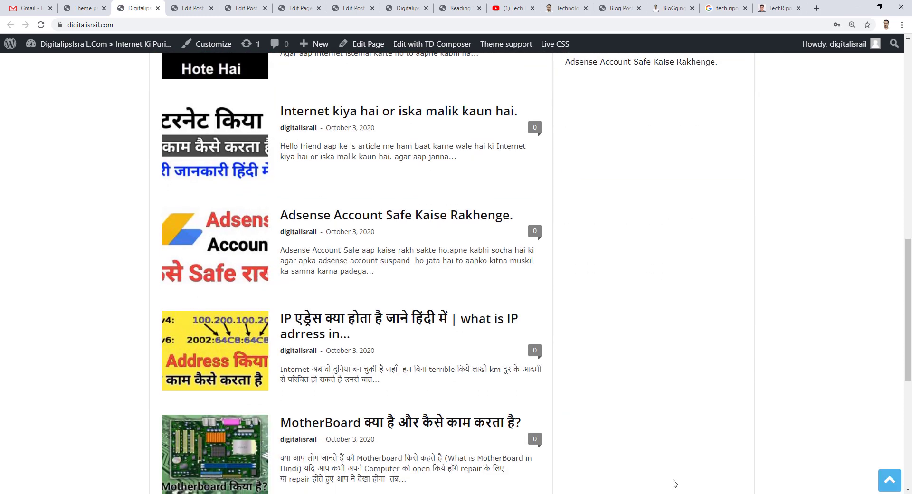
scroll(675, 484, up, 5)
scroll(674, 483, up, 10)
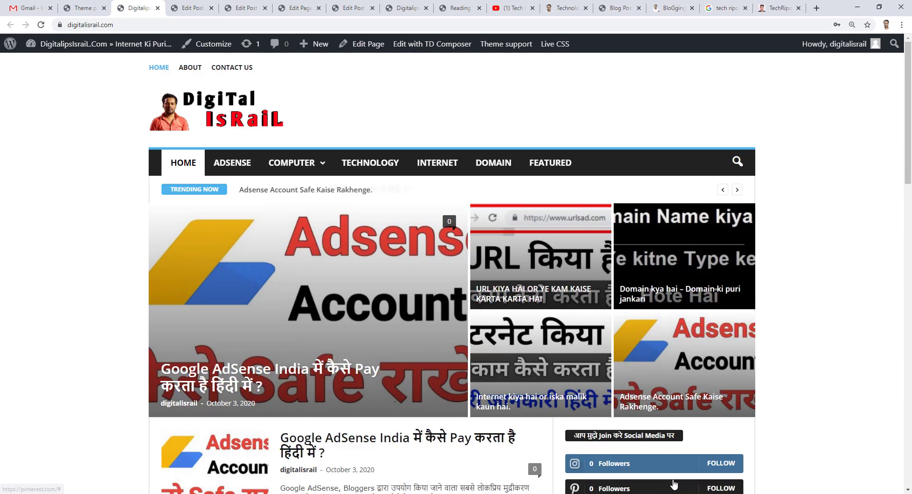
scroll(675, 484, down, 4)
scroll(675, 484, up, 5)
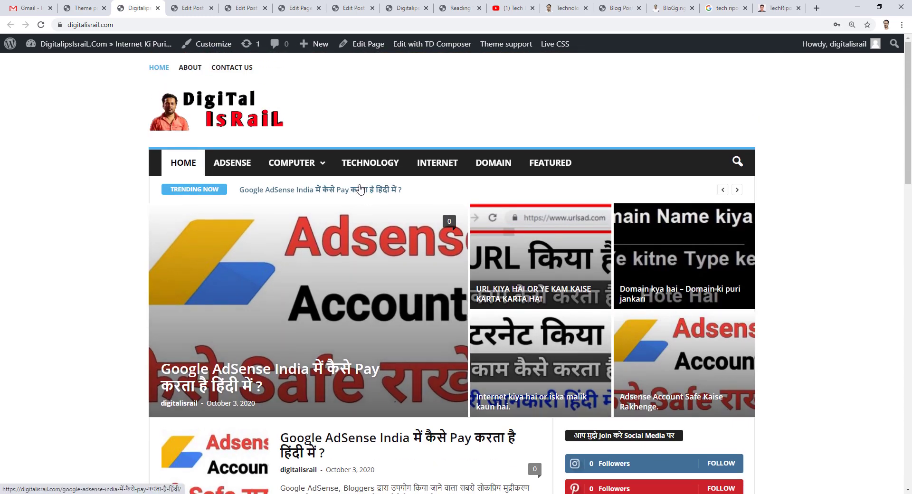
Return to the theme panel's Ads section and examine the header ad and sidebar ad settings.
key(ctrl+shift+Tab)
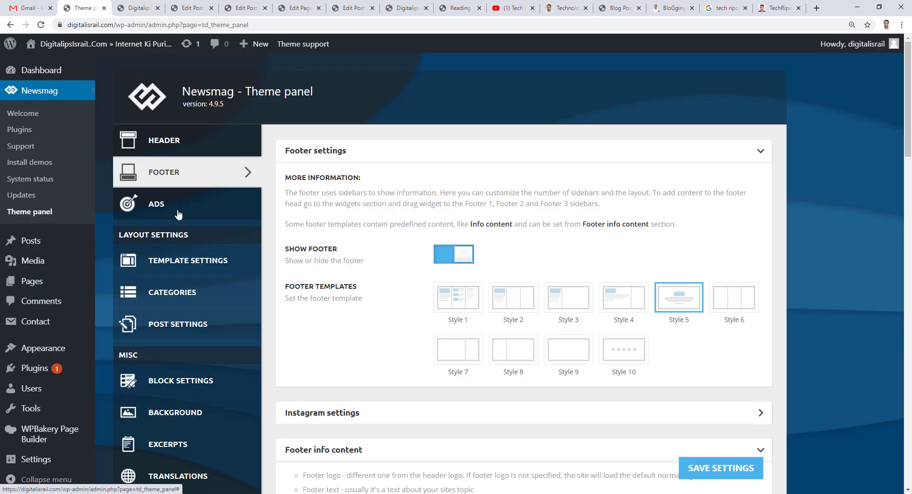
click(178, 214)
scroll(381, 277, down, 2)
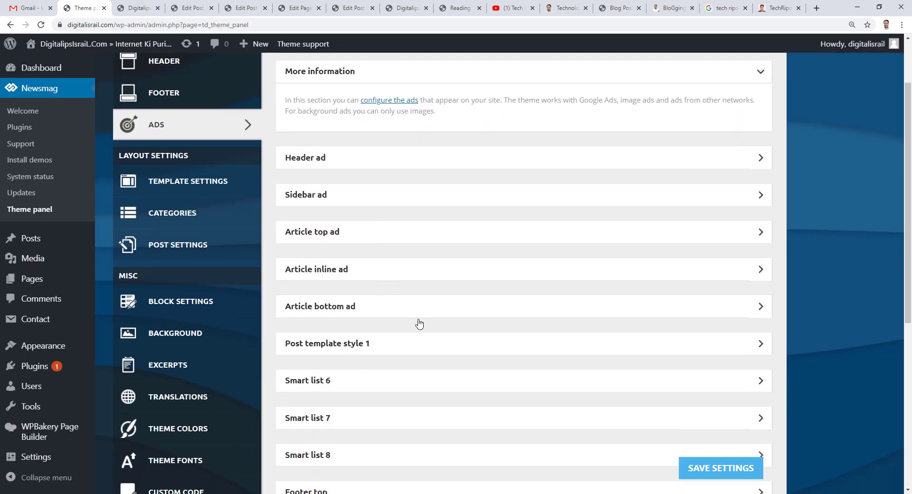
scroll(418, 322, down, 7)
scroll(414, 326, up, 9)
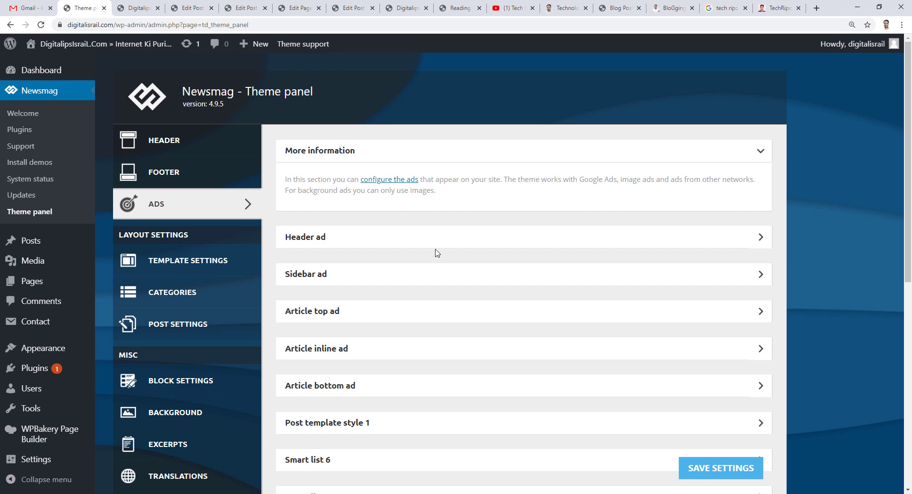
click(304, 243)
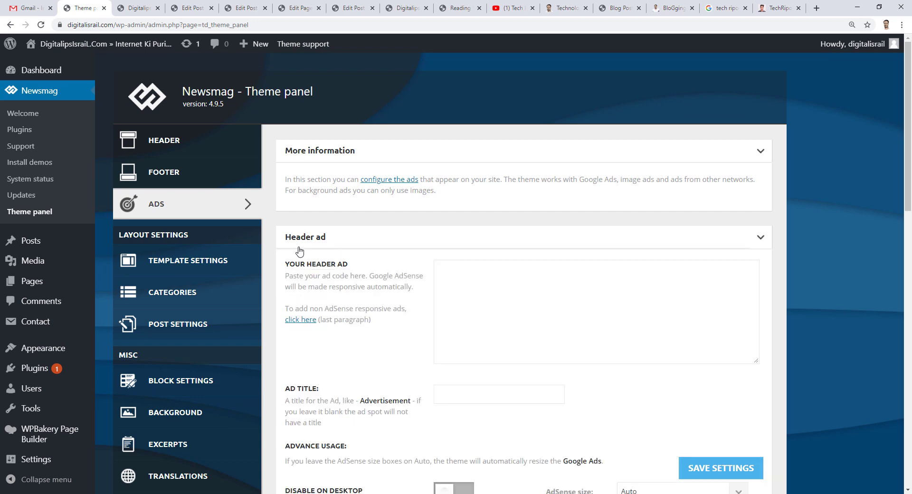
scroll(526, 297, down, 10)
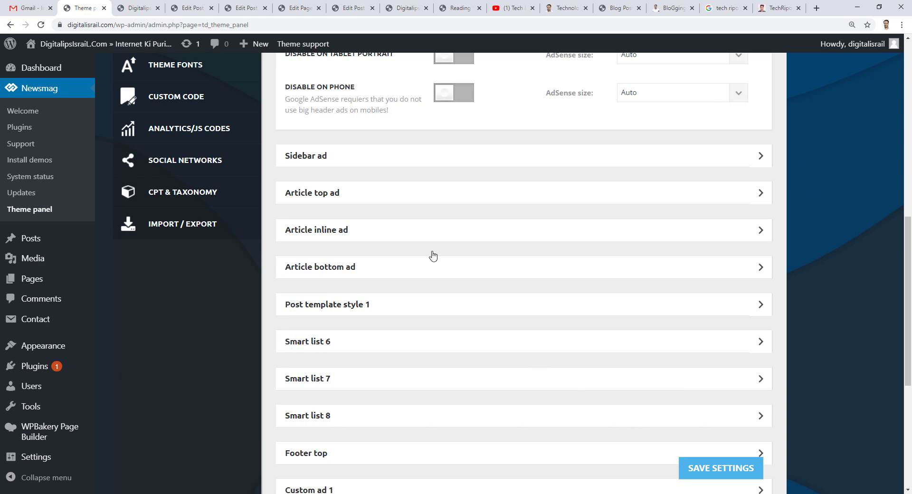
click(343, 153)
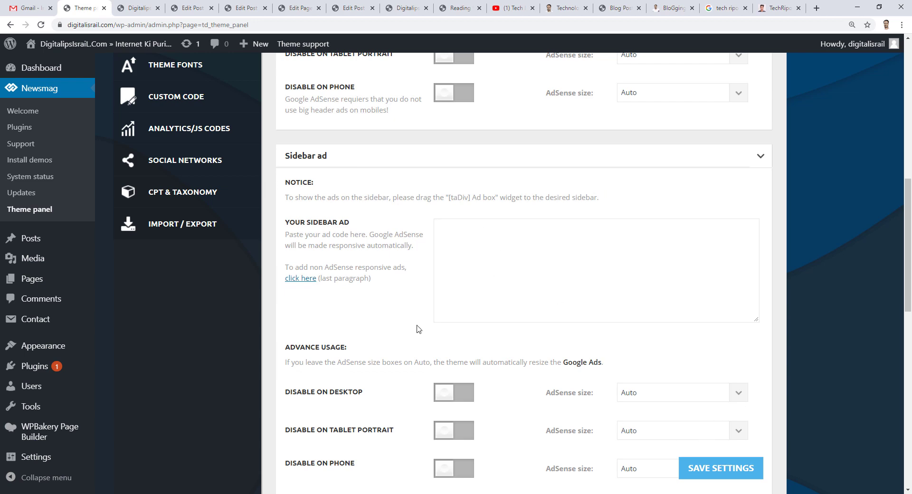
scroll(418, 329, up, 10)
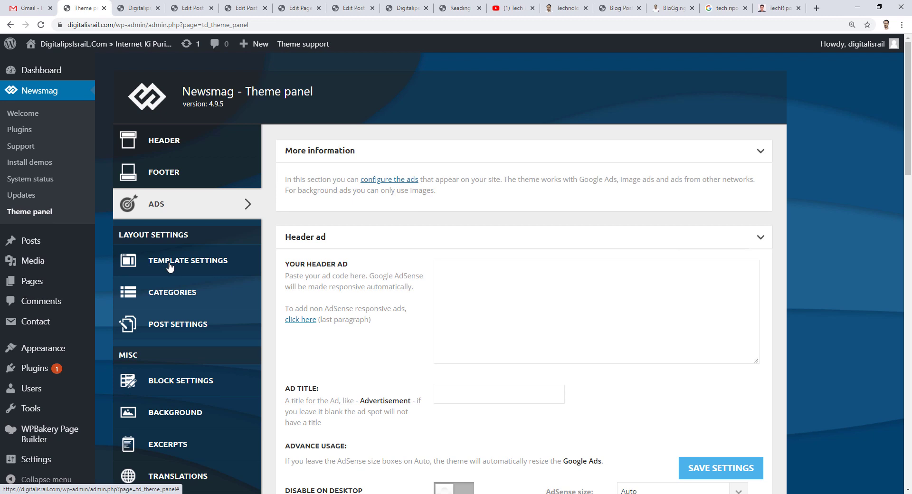
Look through the Template Settings section and inspect the 404 template's article display options.
click(169, 266)
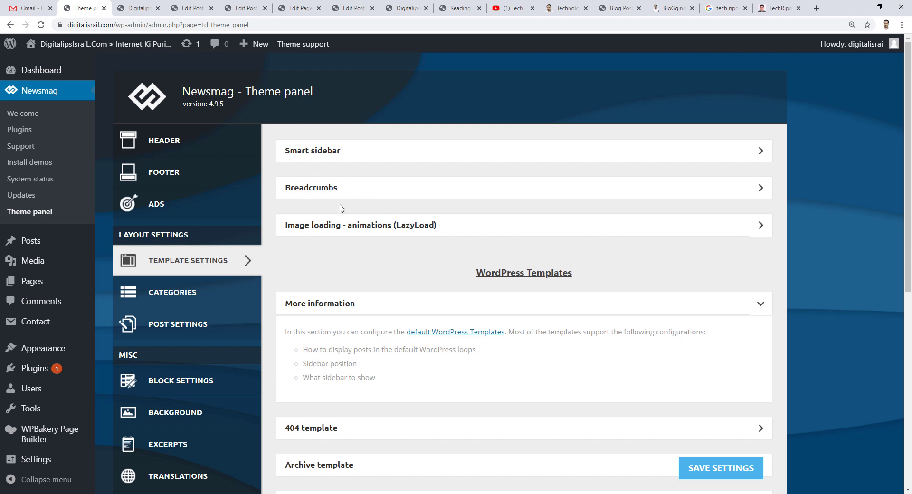
scroll(435, 293, down, 7)
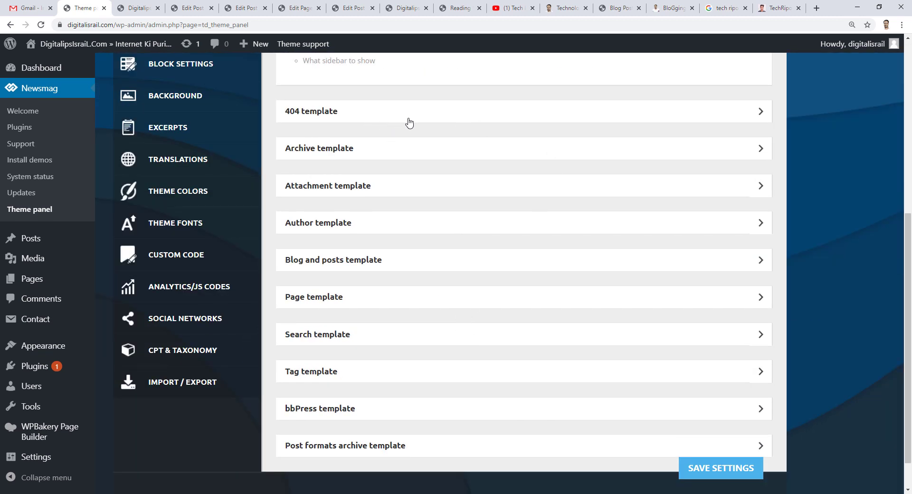
click(409, 123)
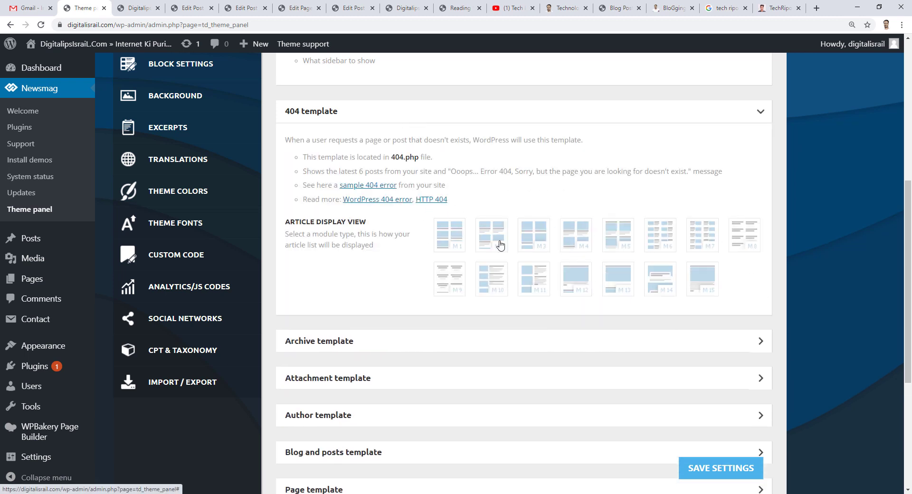
click(380, 119)
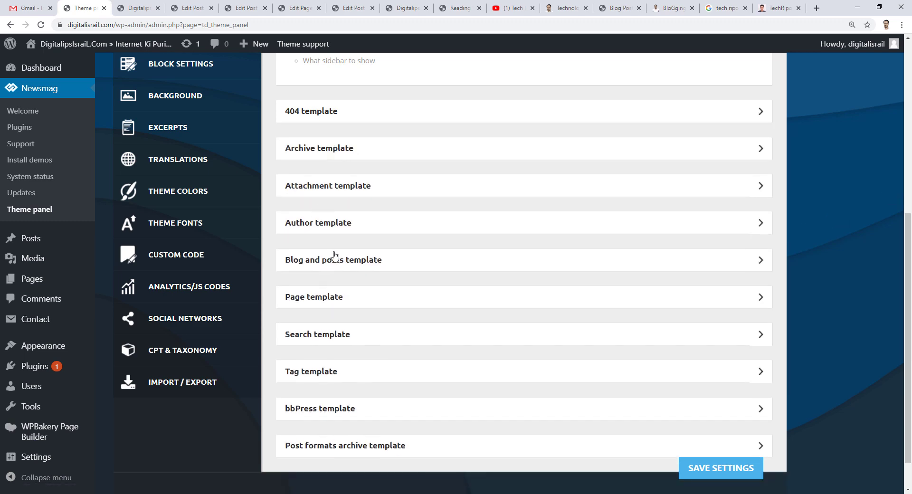
scroll(334, 255, up, 3)
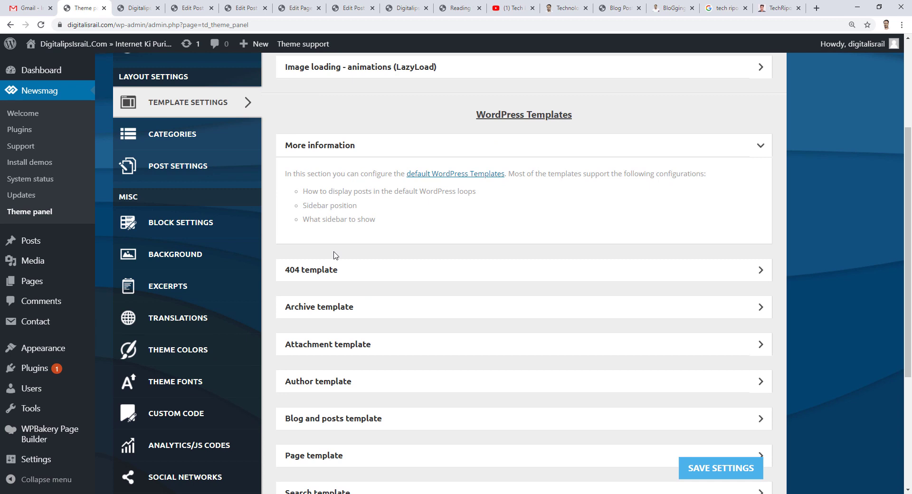
scroll(334, 255, up, 3)
scroll(334, 256, down, 2)
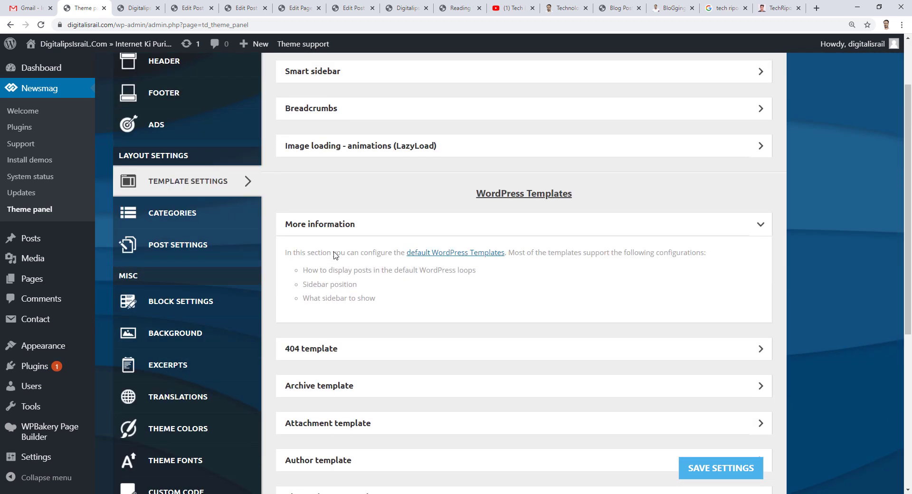
Open the theme panel's Categories settings and view the Technology category page on the live site for comparison.
click(171, 213)
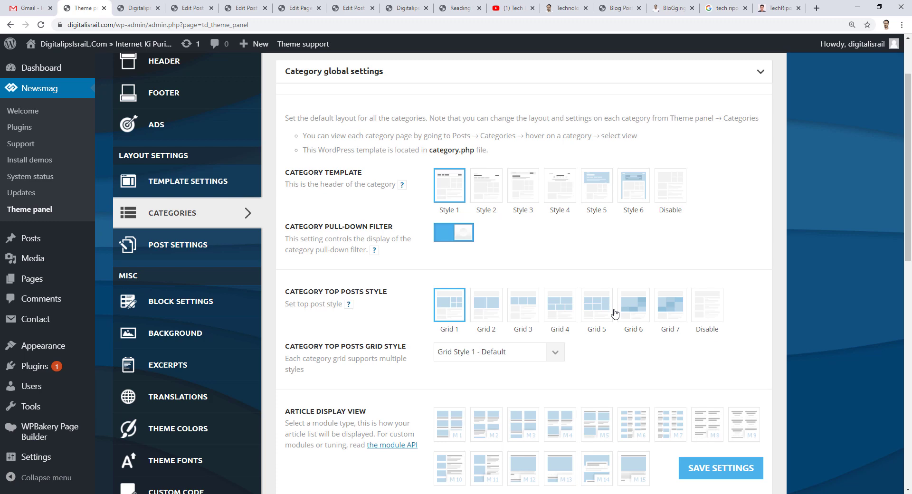
click(136, 7)
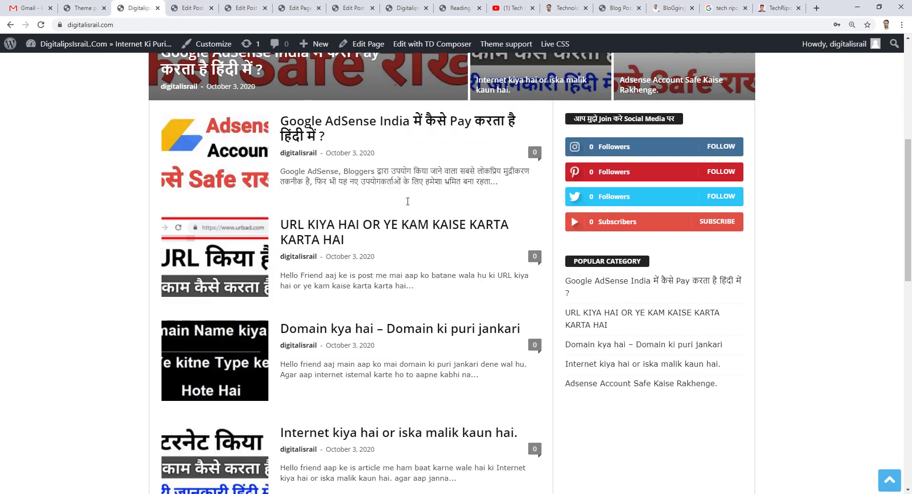
scroll(459, 337, up, 10)
mouse_move(296, 171)
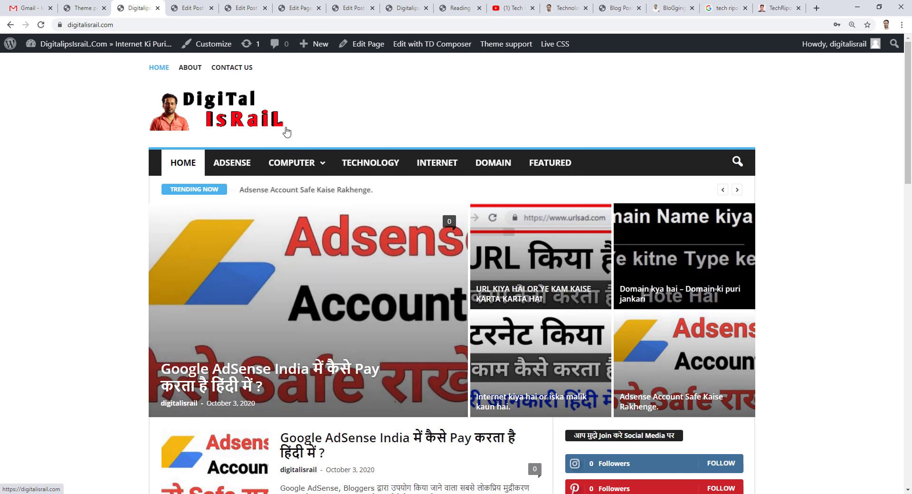
mouse_move(320, 181)
click(377, 164)
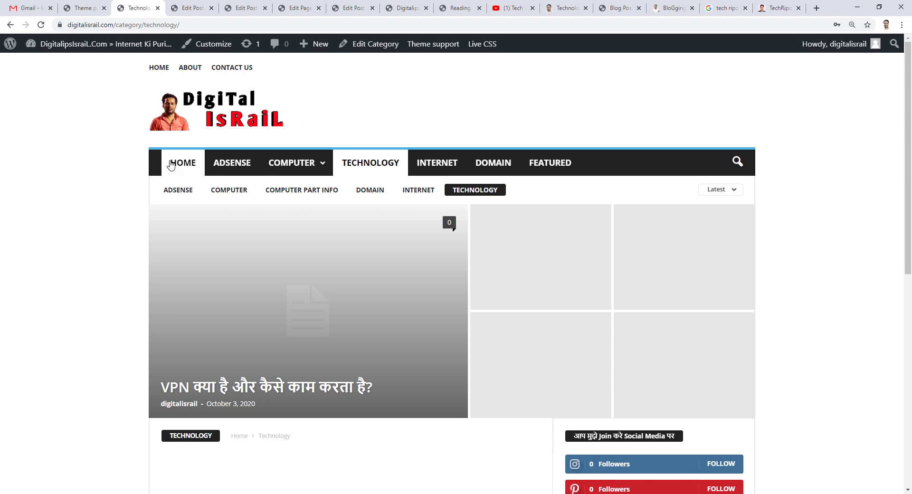
Examine the global category layout, pagination and sidebar options and the per category settings list in the theme panel.
click(83, 8)
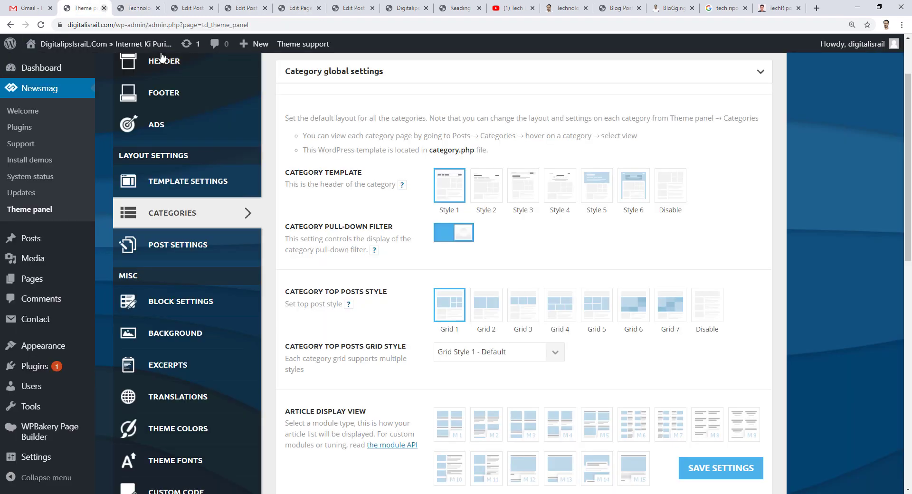
scroll(550, 392, down, 5)
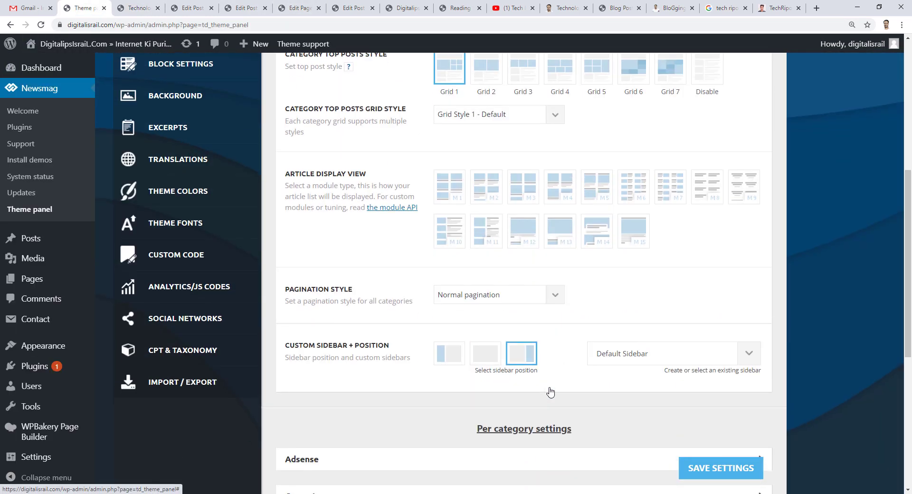
scroll(550, 392, down, 7)
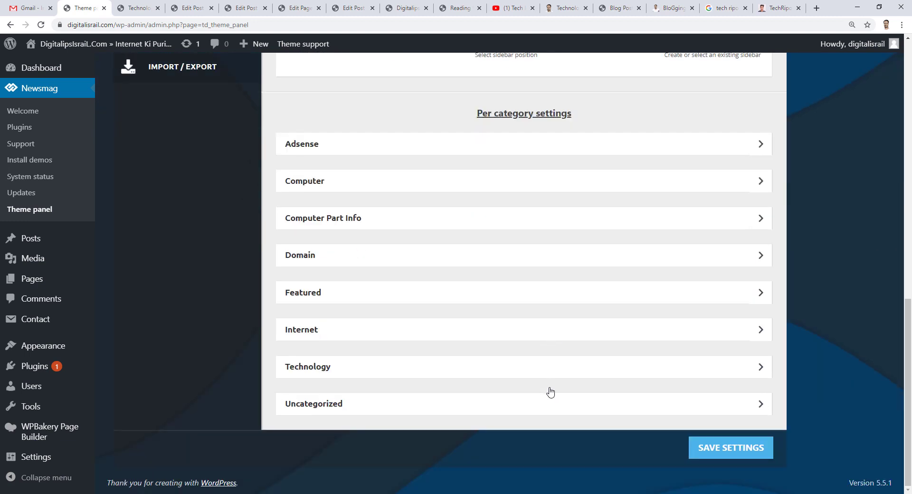
scroll(550, 393, up, 5)
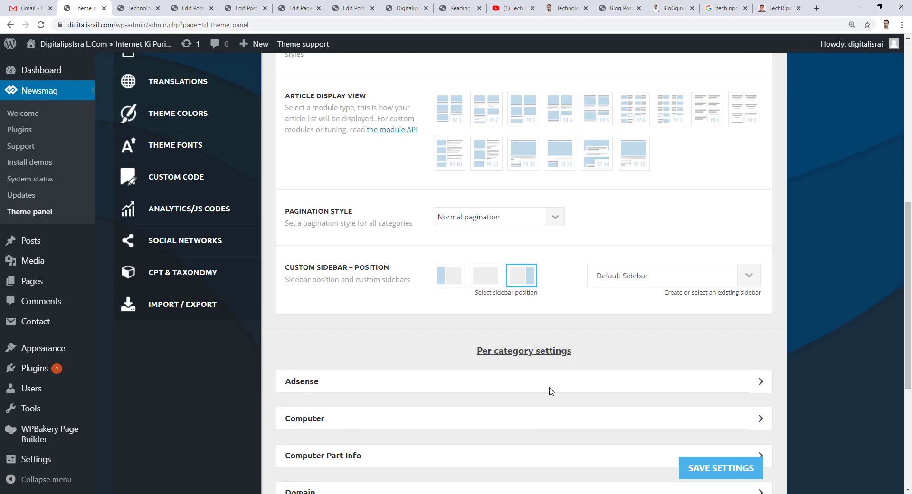
scroll(408, 393, down, 3)
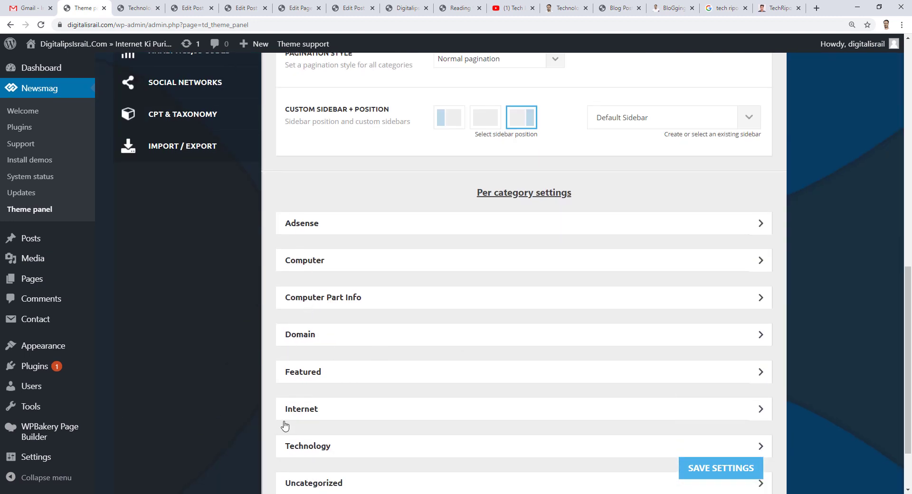
scroll(301, 466, up, 10)
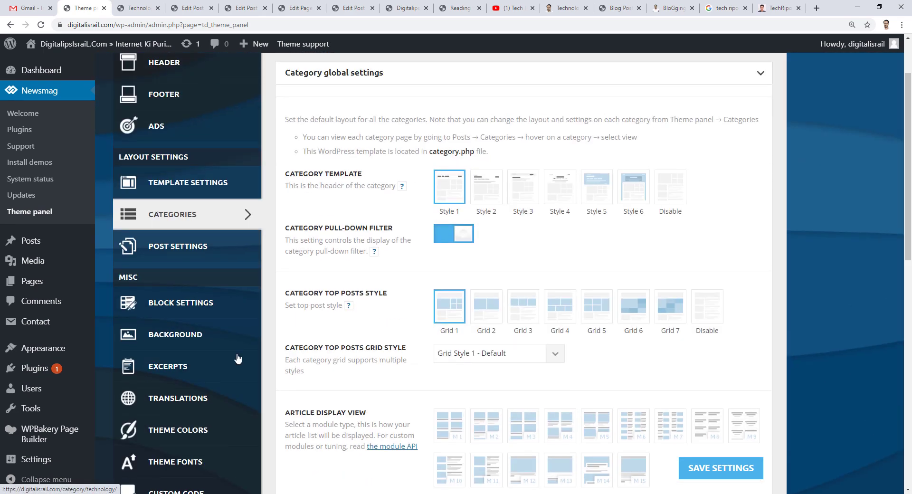
Open the theme panel's Post Settings and examine the default post template styles and the featured image options.
click(182, 246)
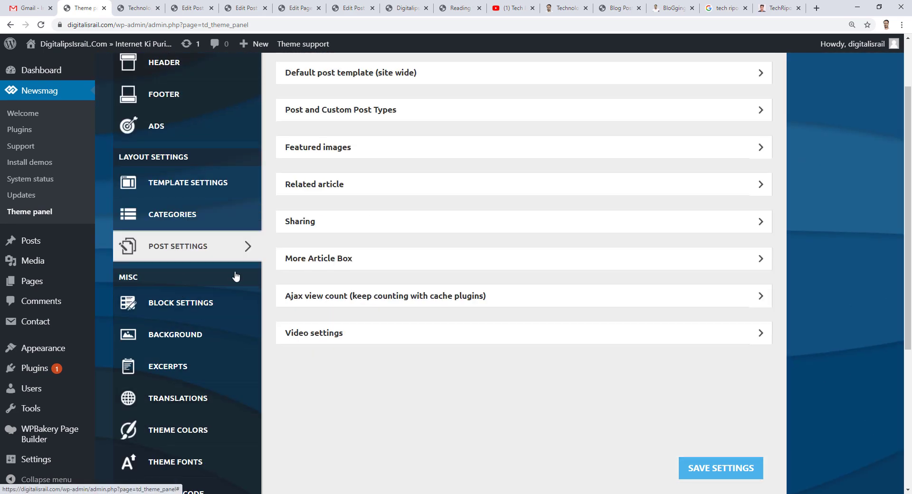
scroll(457, 374, up, 2)
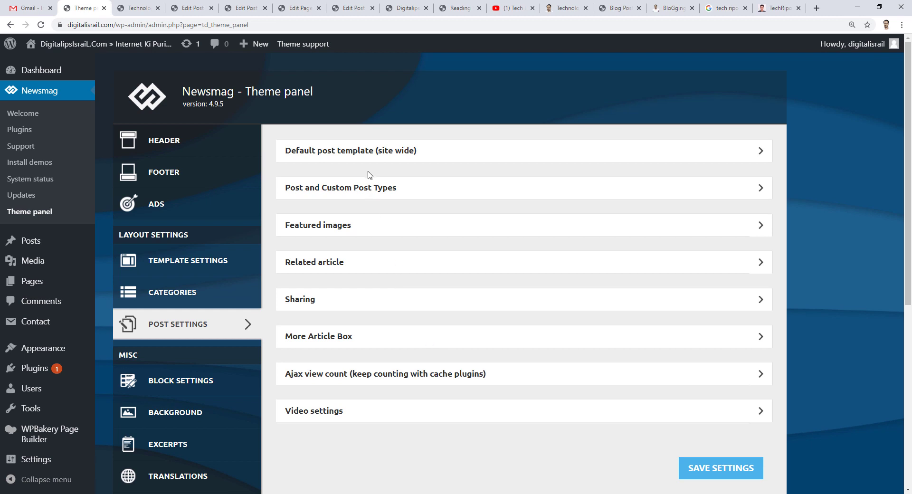
click(476, 156)
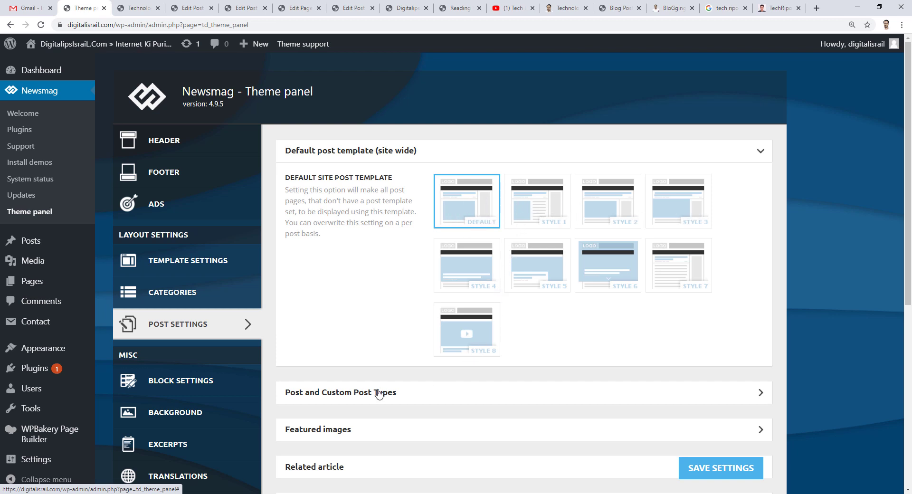
scroll(378, 394, down, 3)
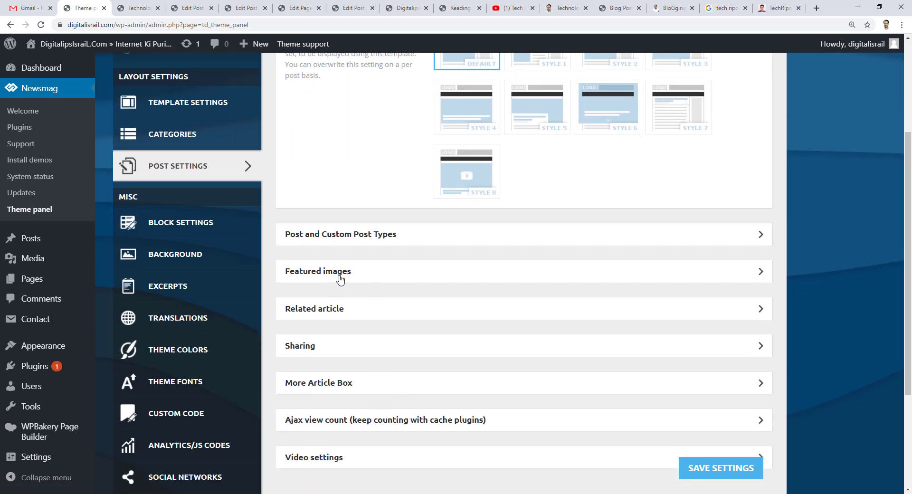
click(340, 280)
click(559, 410)
scroll(621, 321, down, 2)
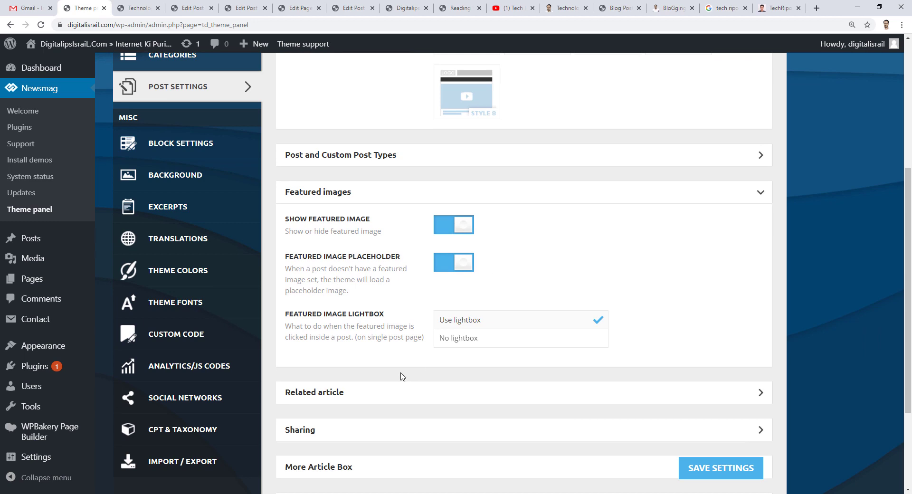
scroll(402, 376, down, 2)
Examine the related article options for type and count, and look over the remaining post settings groups.
click(370, 318)
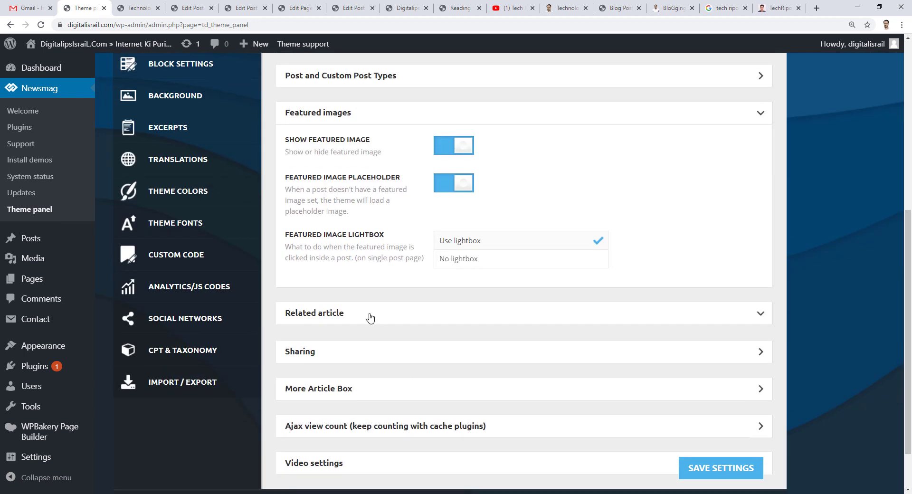
scroll(370, 317, down, 4)
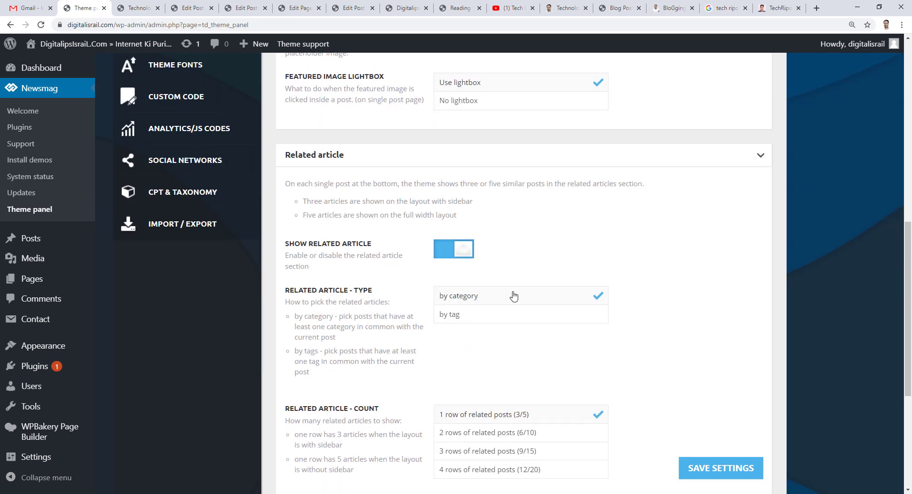
scroll(409, 403, down, 5)
scroll(408, 404, up, 11)
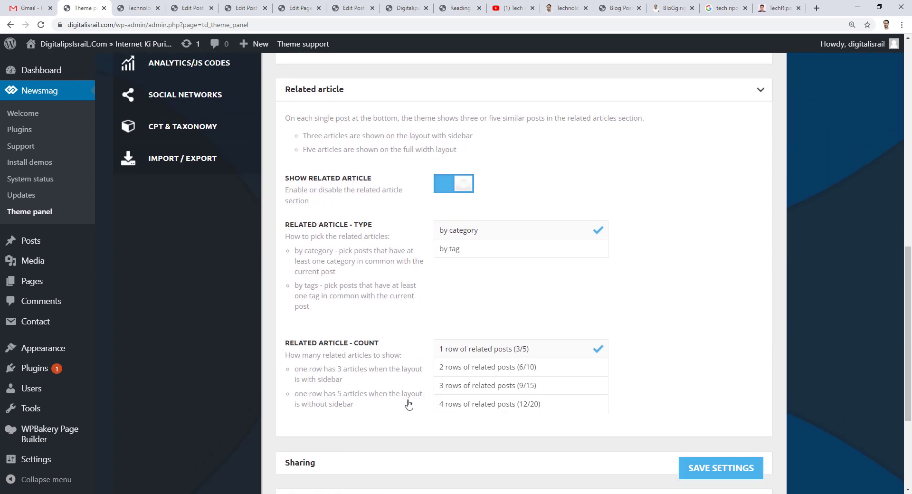
scroll(409, 404, down, 10)
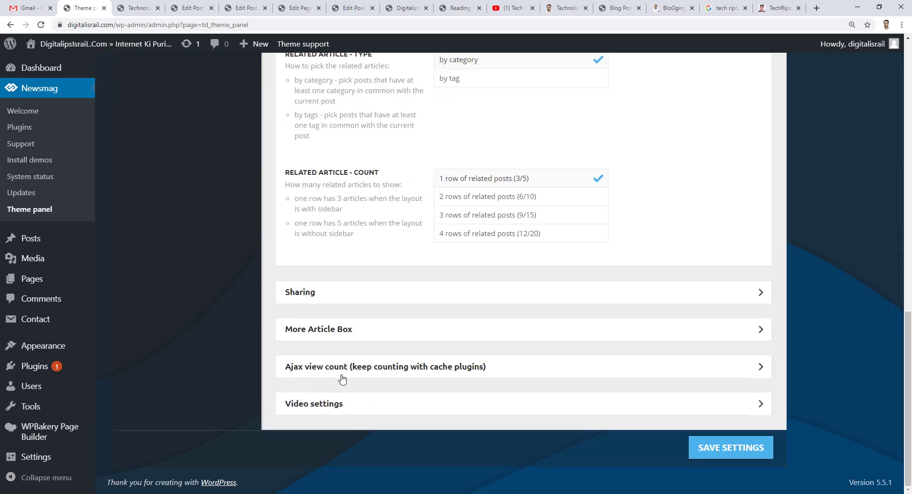
scroll(315, 381, up, 10)
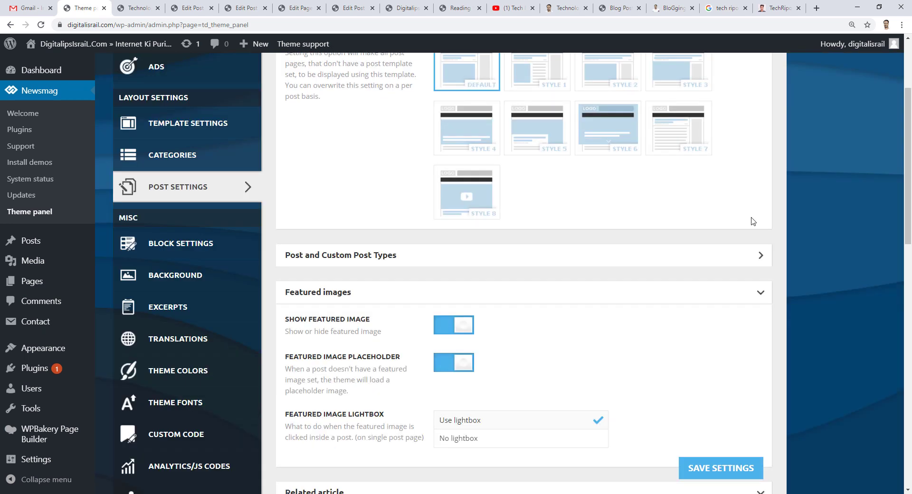
Open the theme panel's Block Settings and view the live site's Technology category page and homepage for comparison.
click(188, 245)
scroll(550, 370, up, 3)
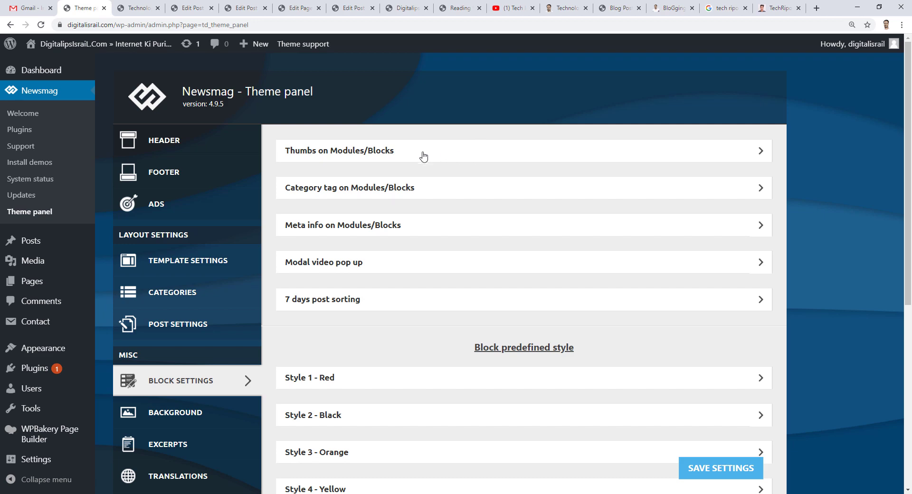
click(139, 8)
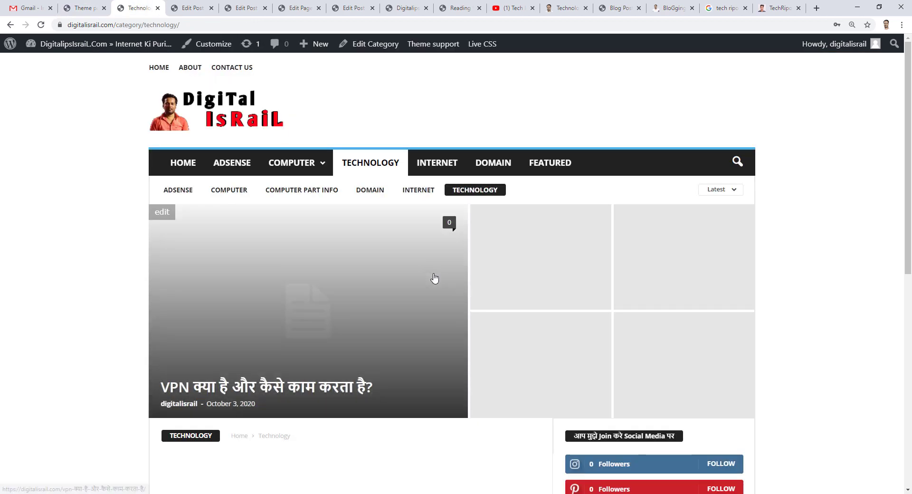
scroll(434, 279, down, 6)
scroll(279, 338, up, 5)
click(179, 84)
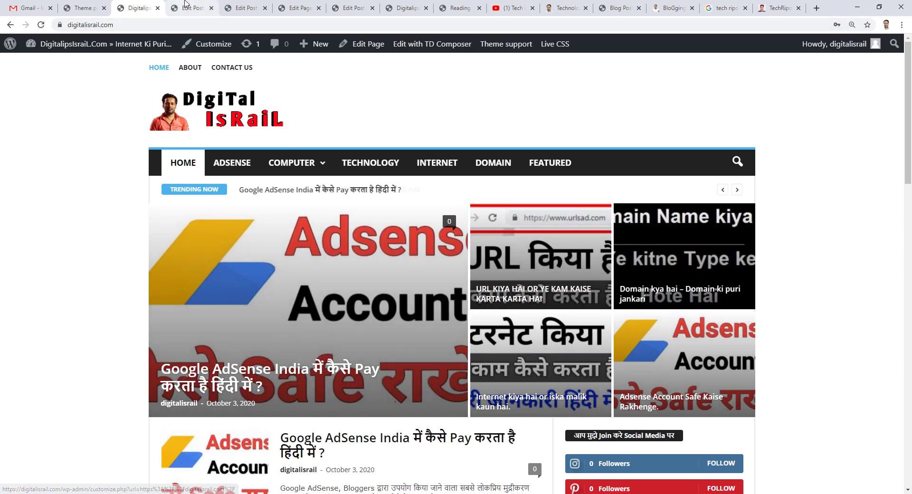
click(82, 6)
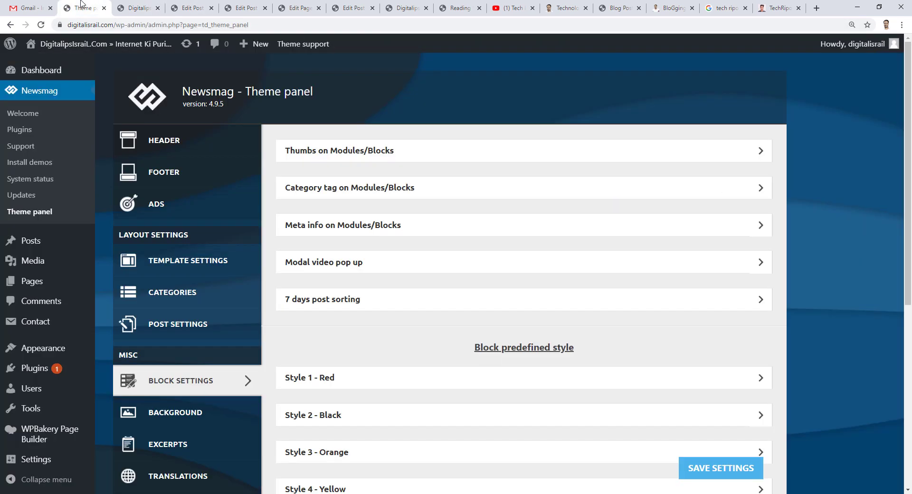
Examine the Thumbs on Modules/Blocks settings, including the thumb placeholder, the thumb sizes and the modules that use them.
click(437, 155)
scroll(506, 337, down, 5)
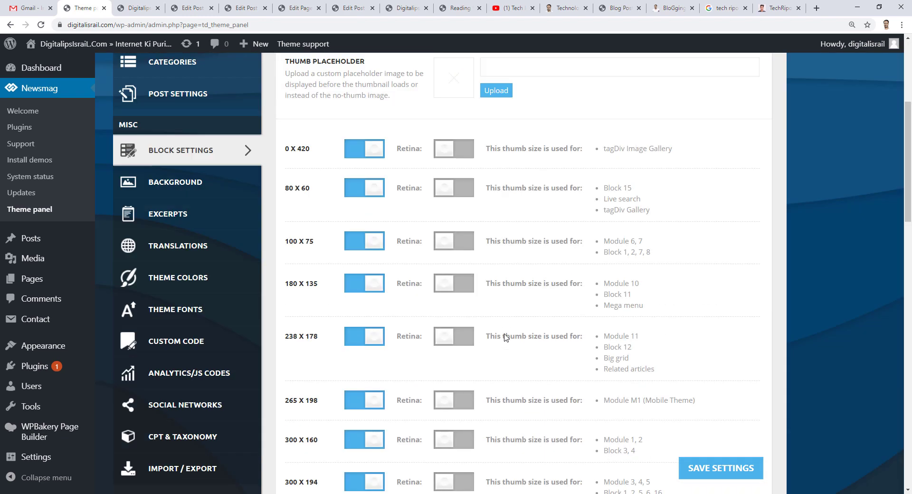
scroll(506, 337, down, 15)
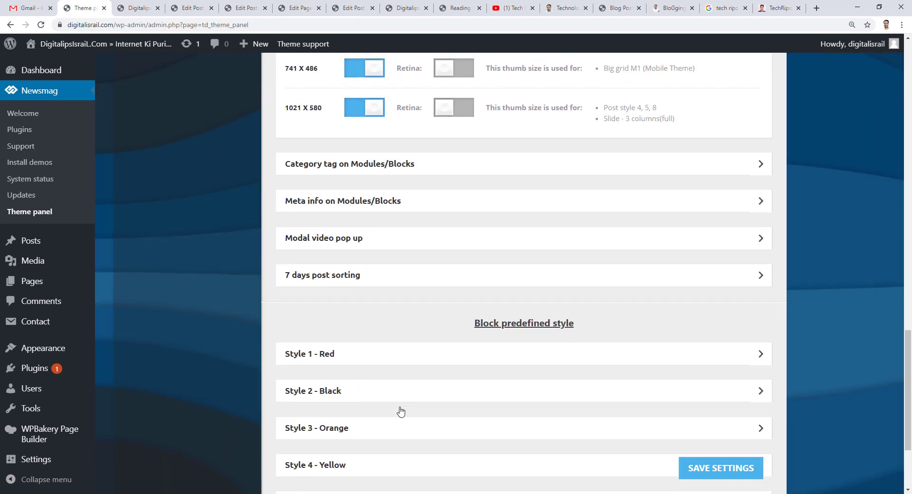
scroll(400, 411, up, 18)
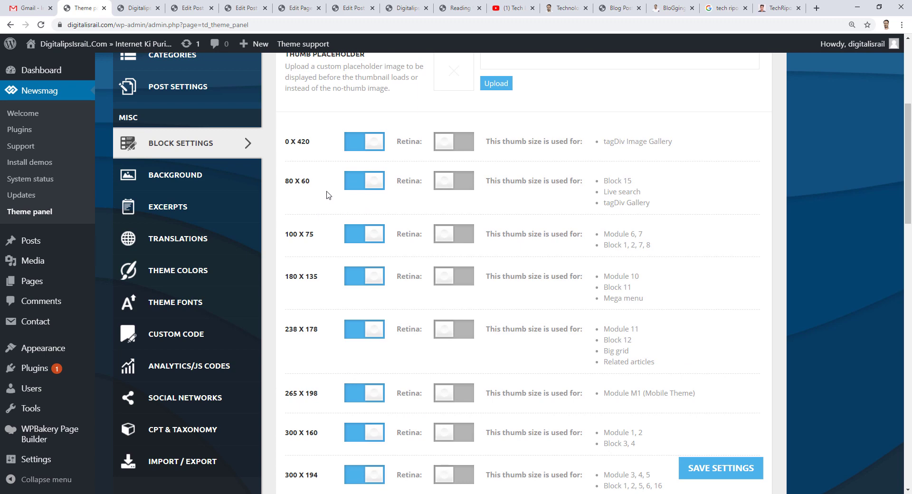
scroll(335, 323, down, 15)
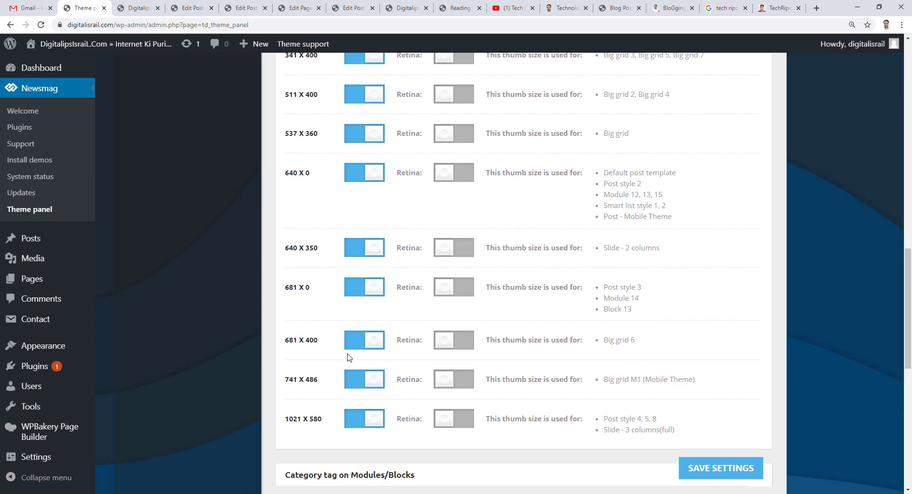
scroll(348, 357, up, 18)
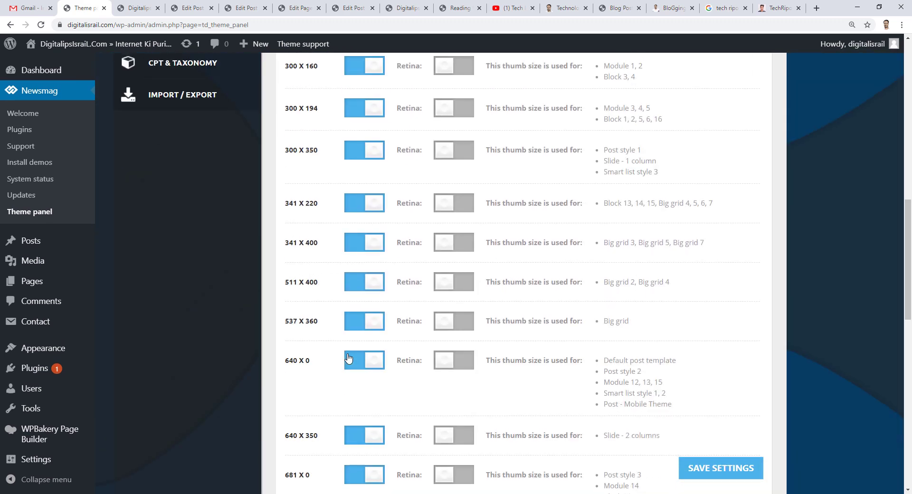
scroll(348, 357, down, 6)
scroll(348, 357, up, 8)
scroll(349, 357, down, 4)
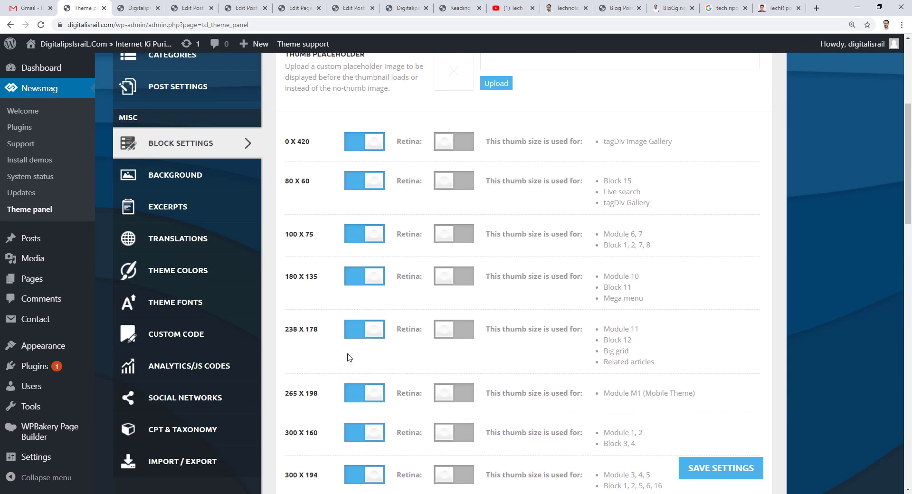
View the Background settings, and open the general theme colors to compare them with the live homepage.
click(165, 177)
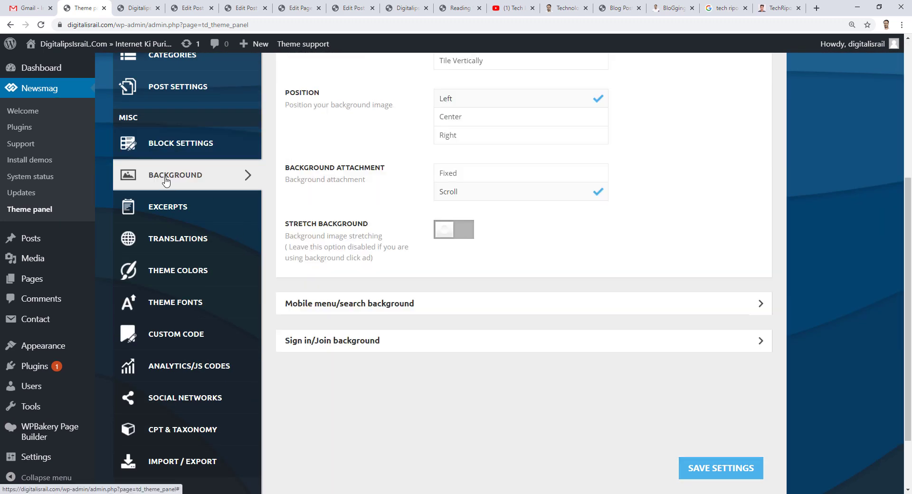
scroll(496, 254, down, 5)
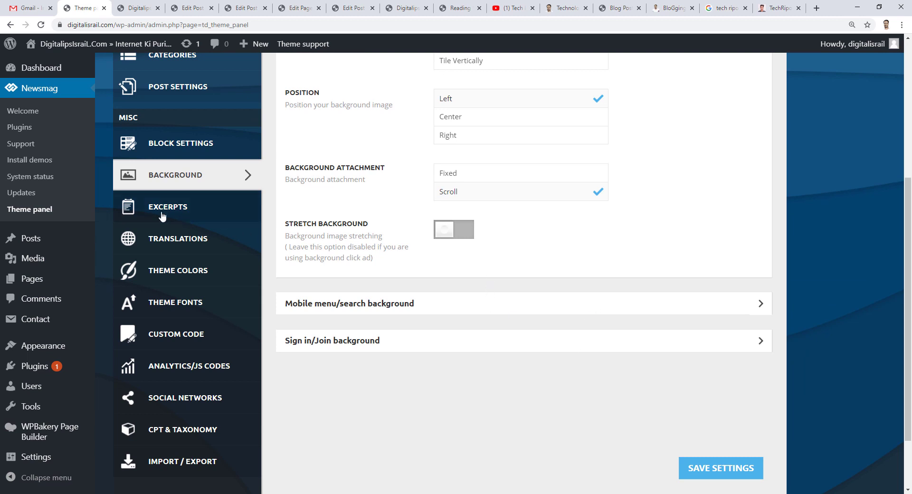
click(179, 282)
scroll(499, 346, up, 7)
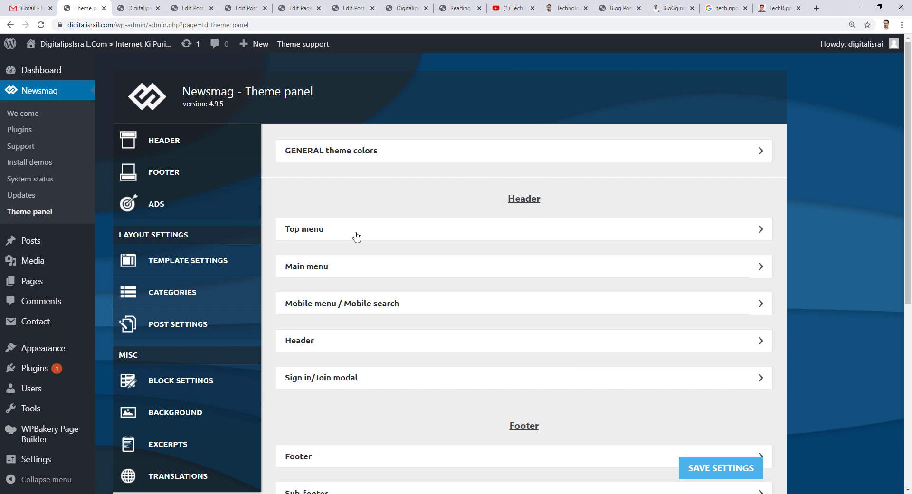
click(455, 158)
key(ctrl+Tab)
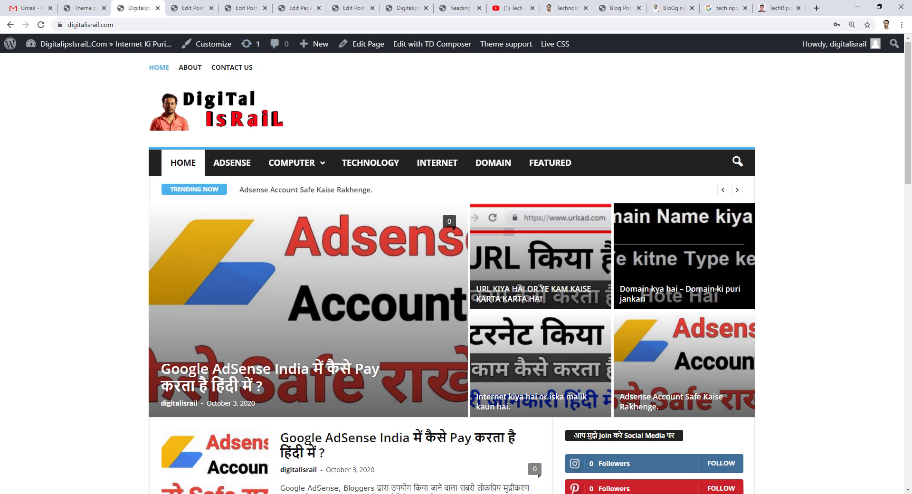
click(82, 8)
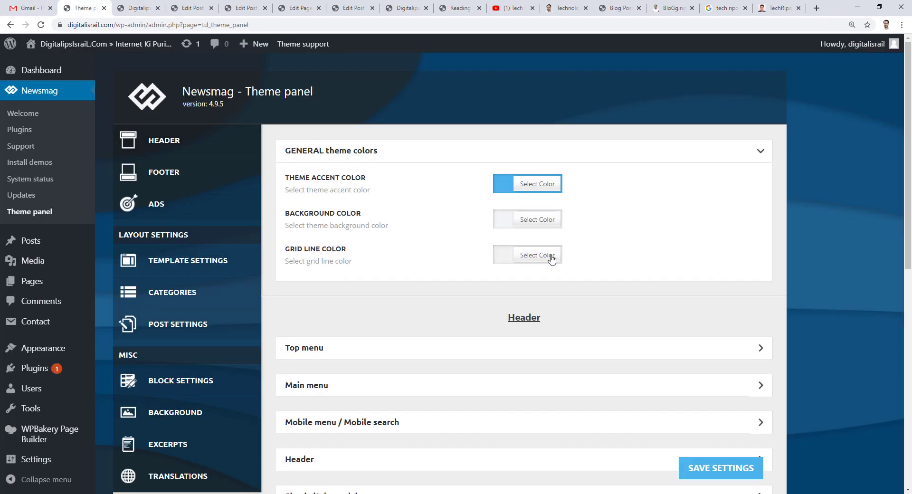
View the menu colors on the Technology Tips site for reference and examine the theme panel's Top menu color options.
scroll(597, 315, down, 2)
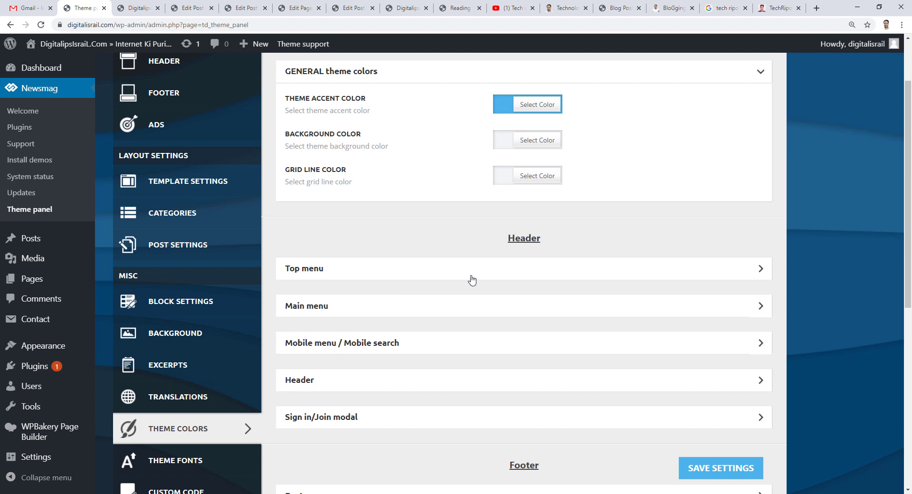
click(566, 8)
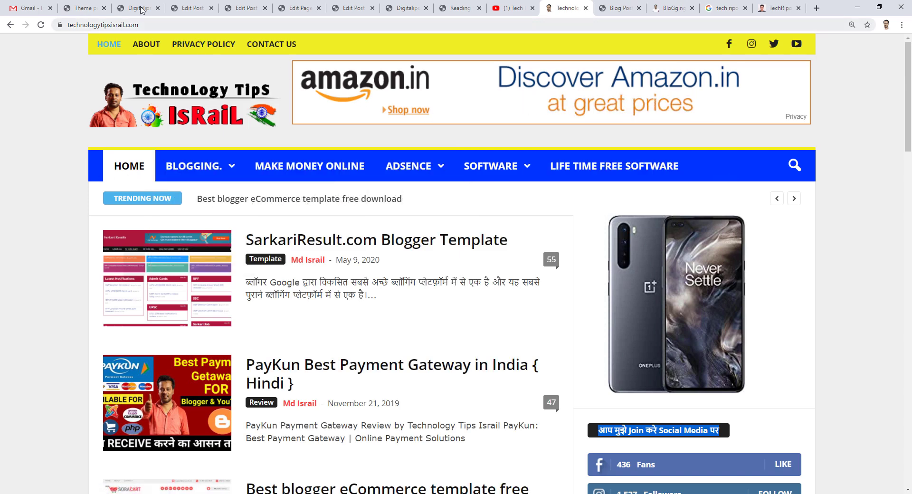
click(77, 6)
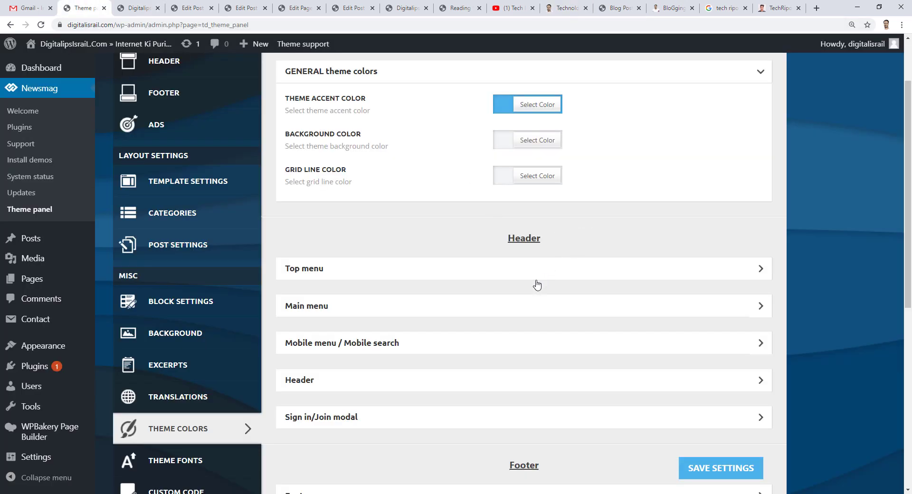
click(350, 273)
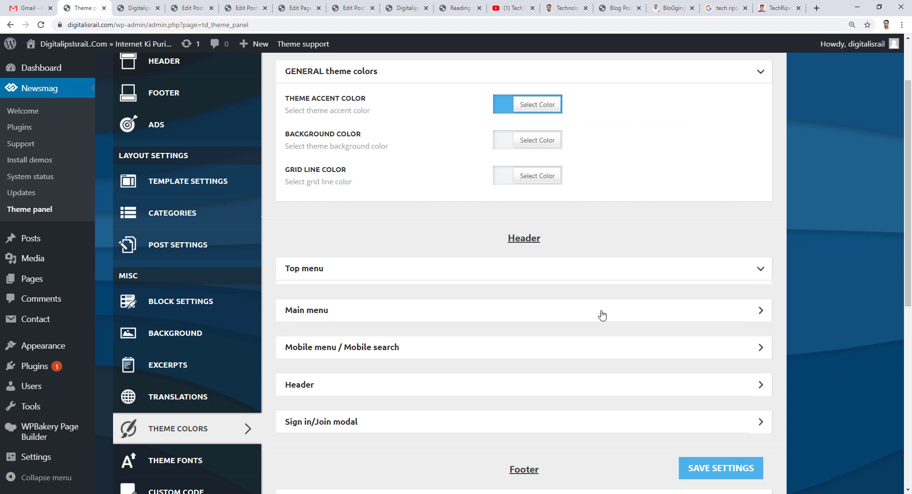
scroll(601, 315, down, 3)
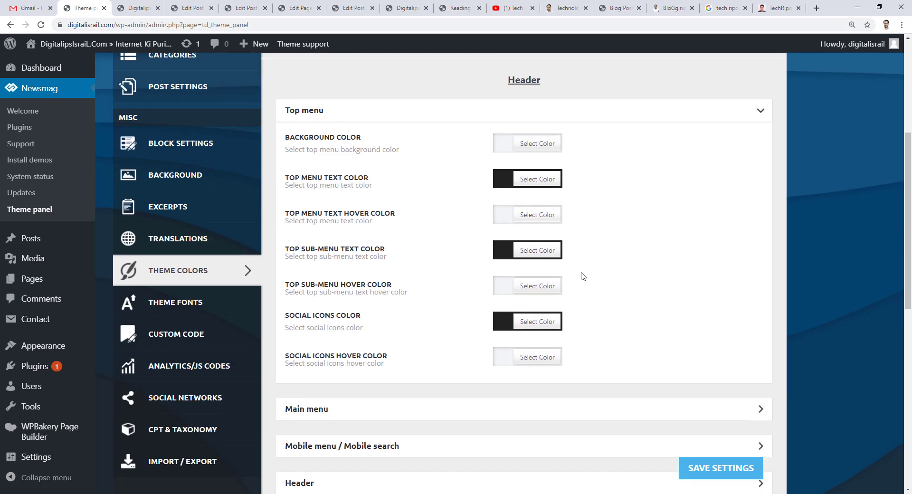
scroll(583, 277, down, 3)
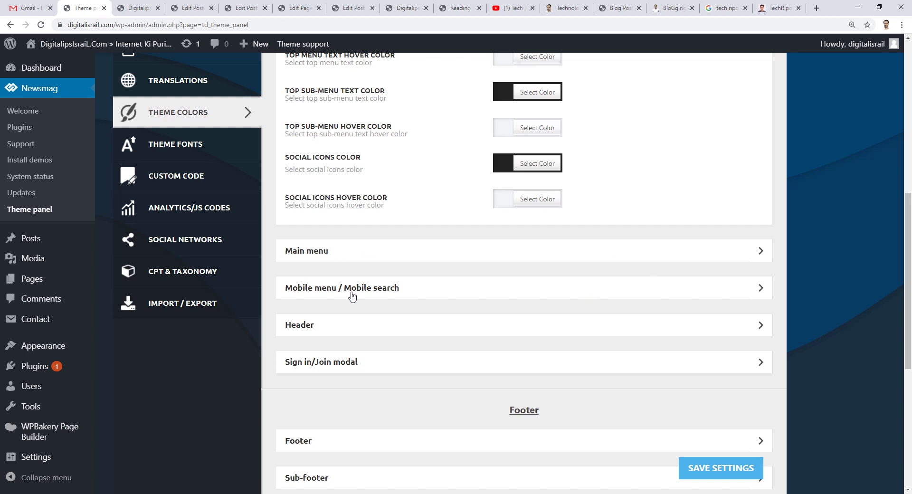
Examine the Header color options and look over the footer, content and module color groups.
click(390, 333)
scroll(390, 333, down, 6)
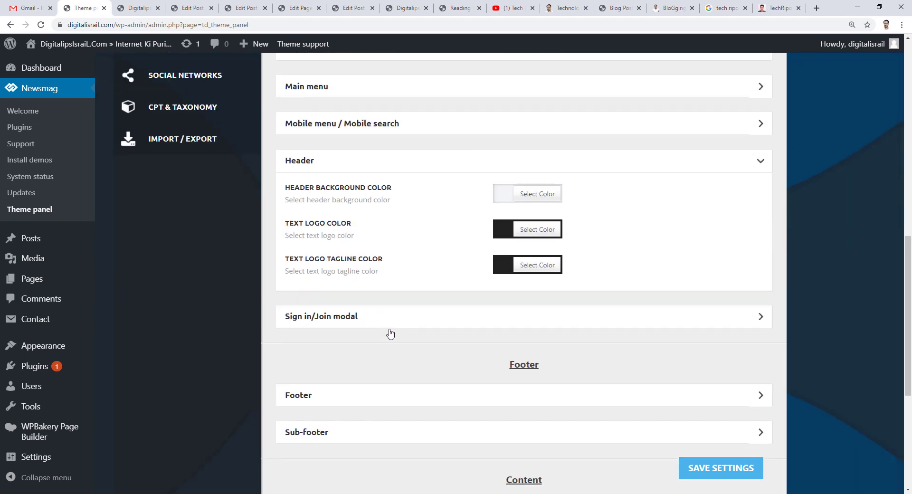
scroll(390, 332, down, 2)
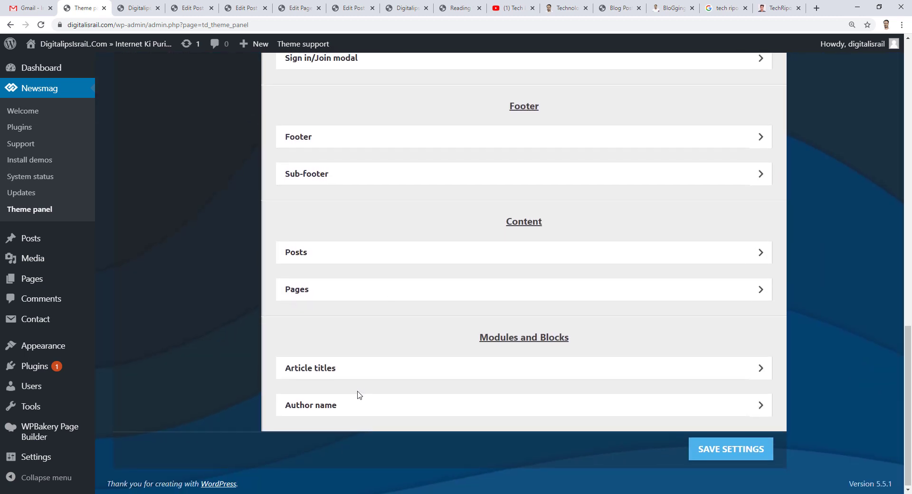
scroll(356, 395, up, 15)
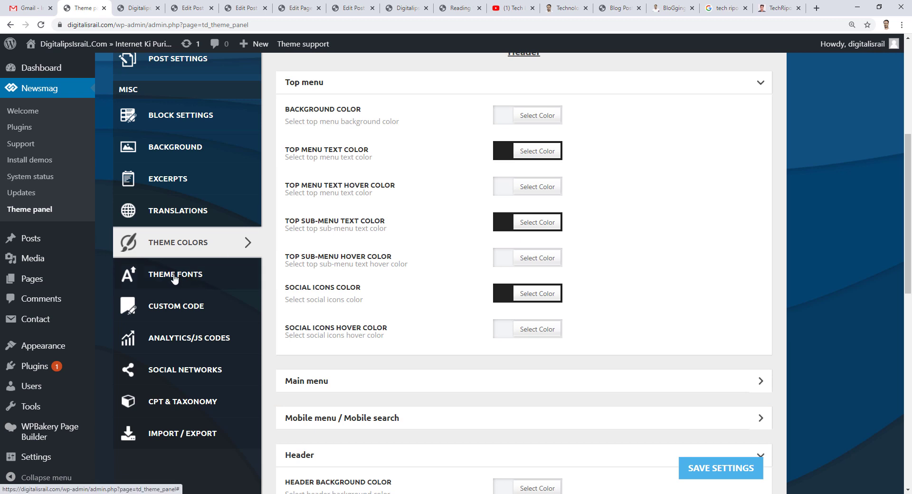
View the Theme Fonts settings and look over the font groups for header, modules, posts, pages and footer.
click(175, 280)
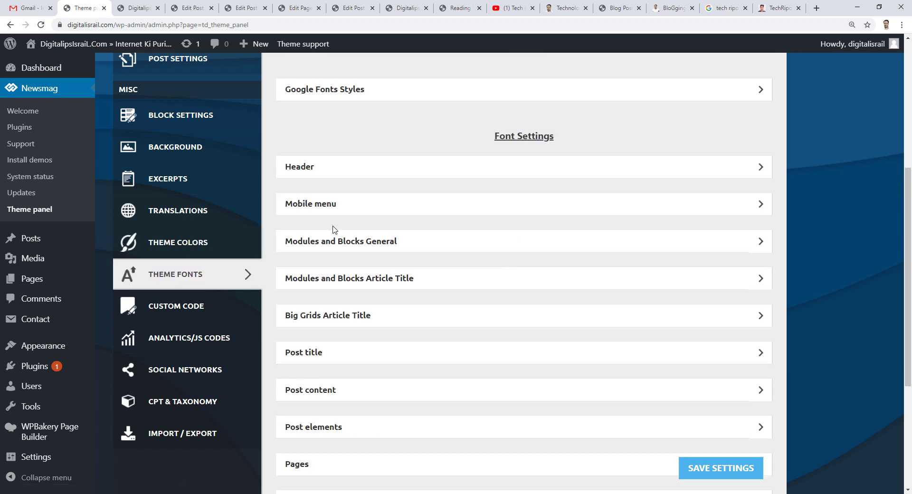
scroll(332, 231, down, 5)
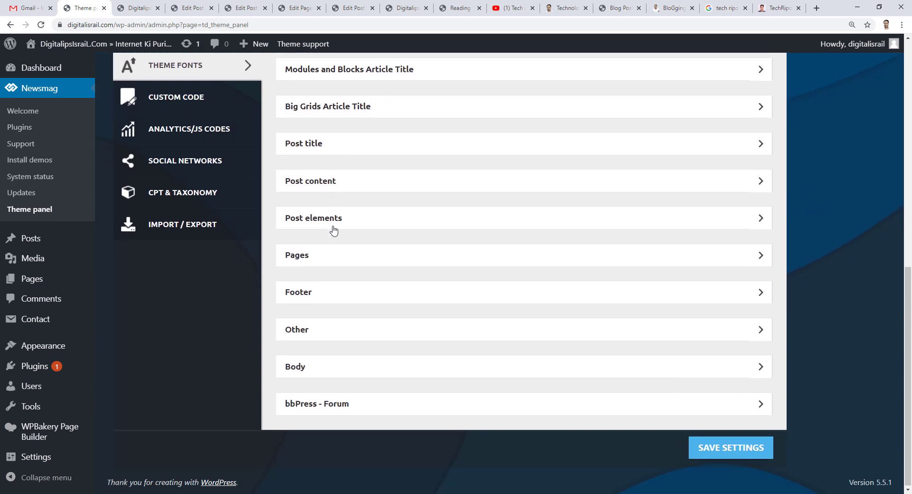
scroll(333, 233, up, 2)
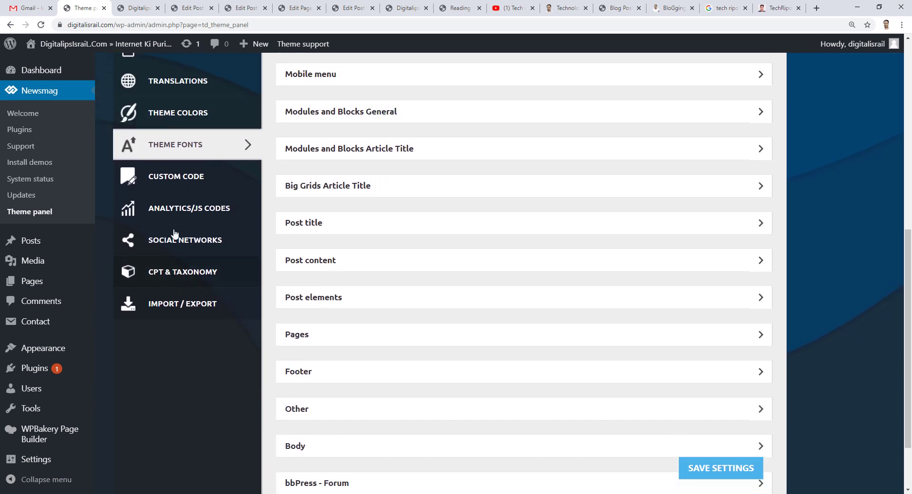
Examine the theme panel's Custom Code sections and the Analytics/JS Codes fields for header and footer scripts.
click(182, 185)
scroll(526, 339, up, 5)
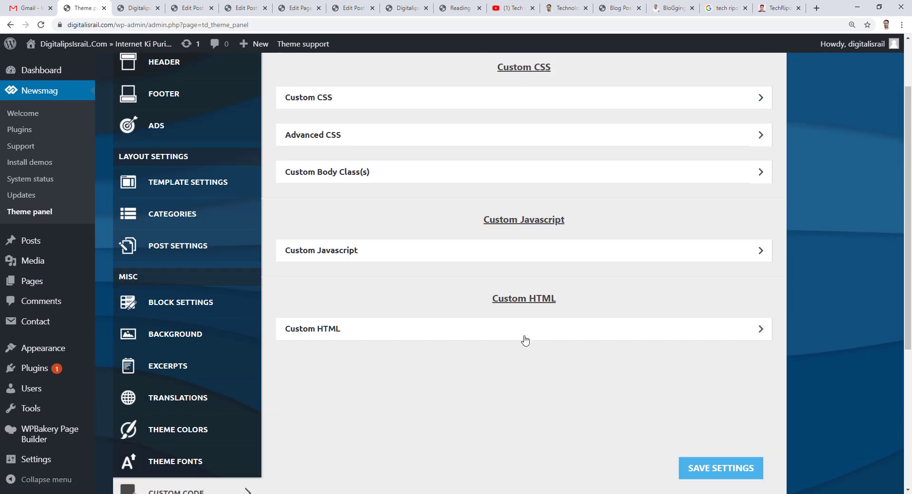
scroll(525, 340, up, 2)
scroll(525, 340, down, 7)
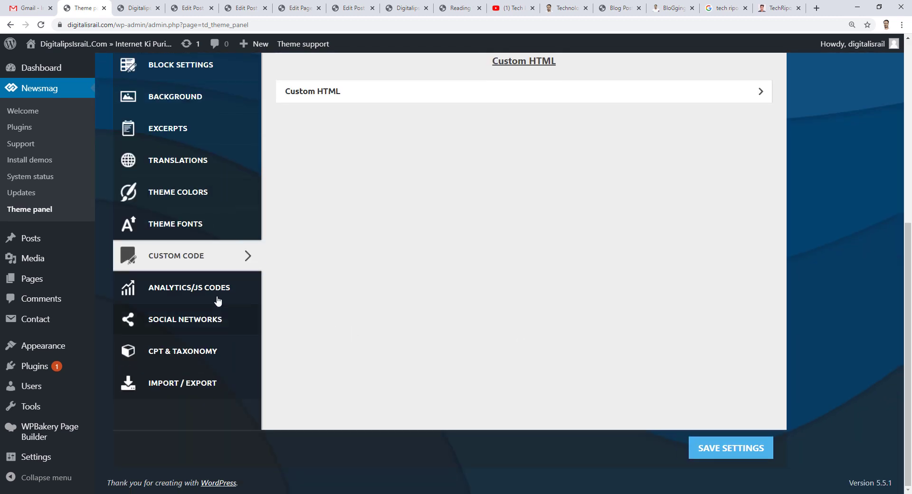
click(186, 290)
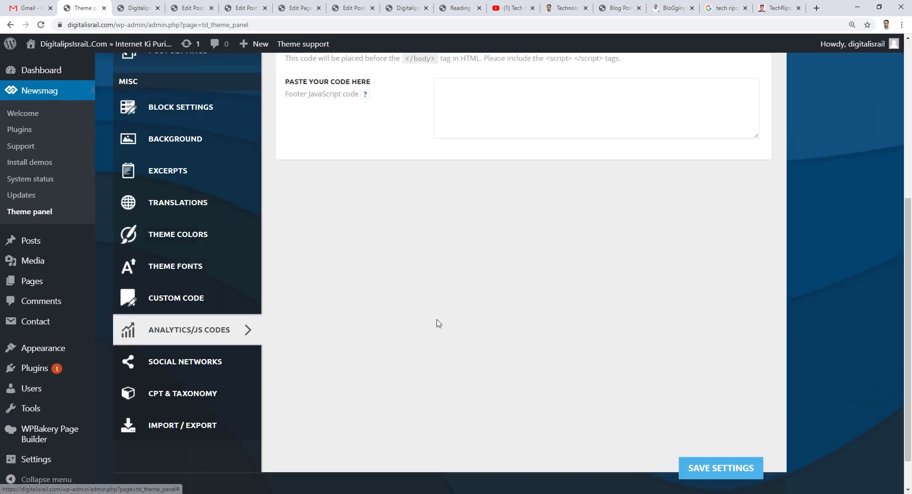
scroll(438, 323, up, 6)
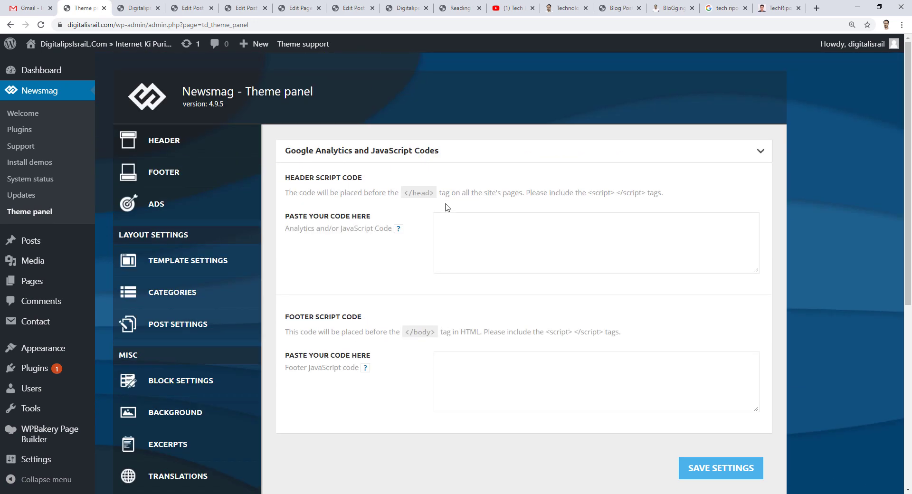
scroll(394, 356, down, 7)
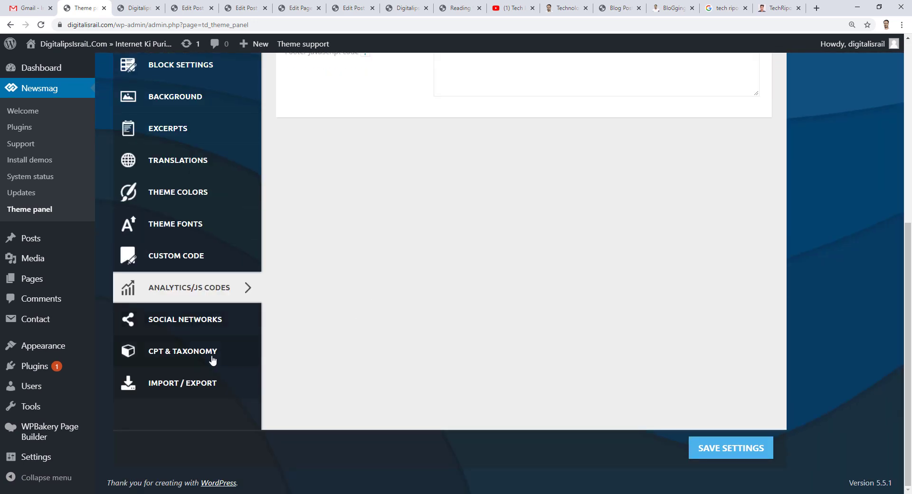
View the Social Networks settings, including the Instagram account access and YouTube API configuration sections.
click(172, 327)
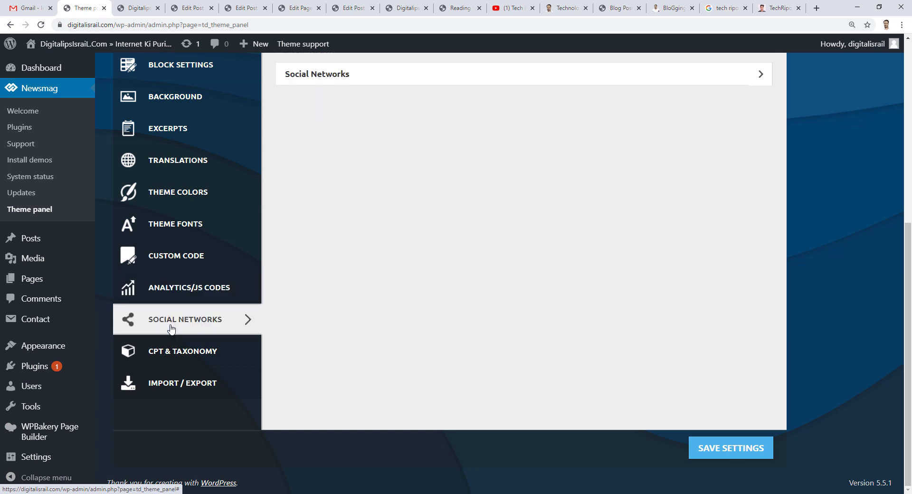
scroll(449, 289, up, 5)
scroll(356, 309, up, 2)
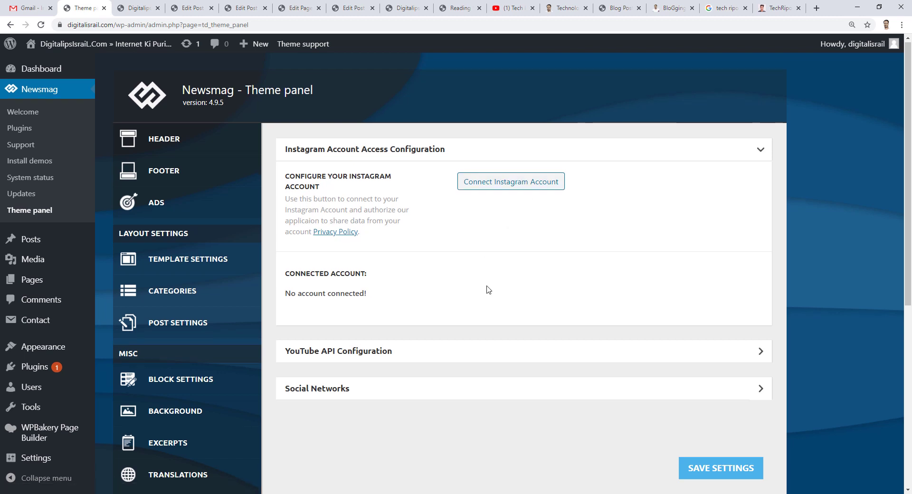
scroll(486, 287, down, 3)
scroll(345, 354, down, 3)
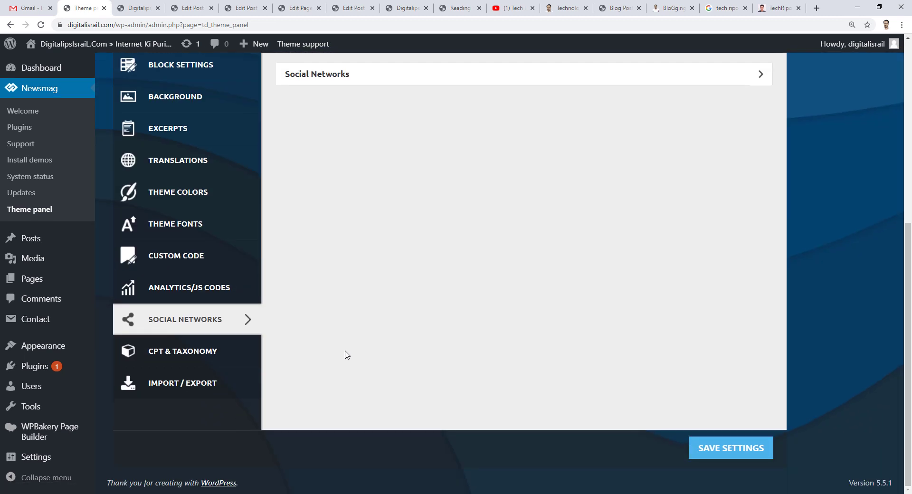
scroll(262, 216, up, 2)
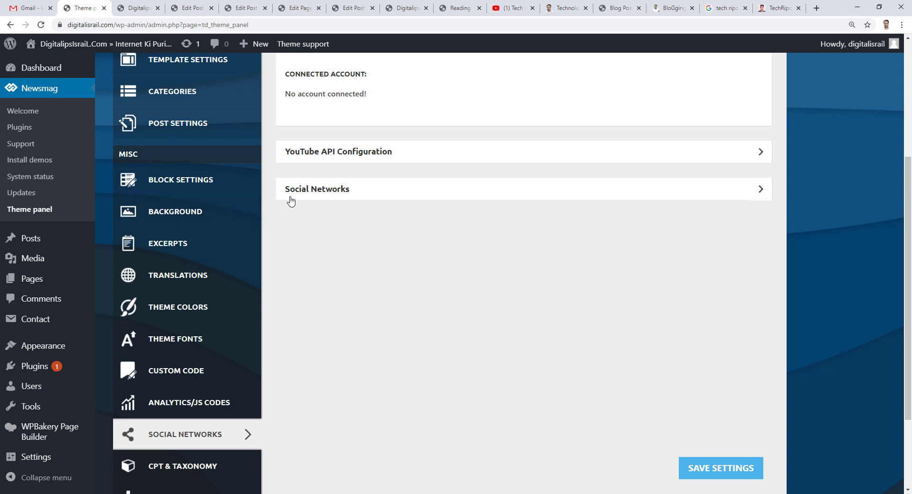
Expand the Social Networks section and examine its rel attribute options and the profile link fields from Behance to Xing.
click(418, 198)
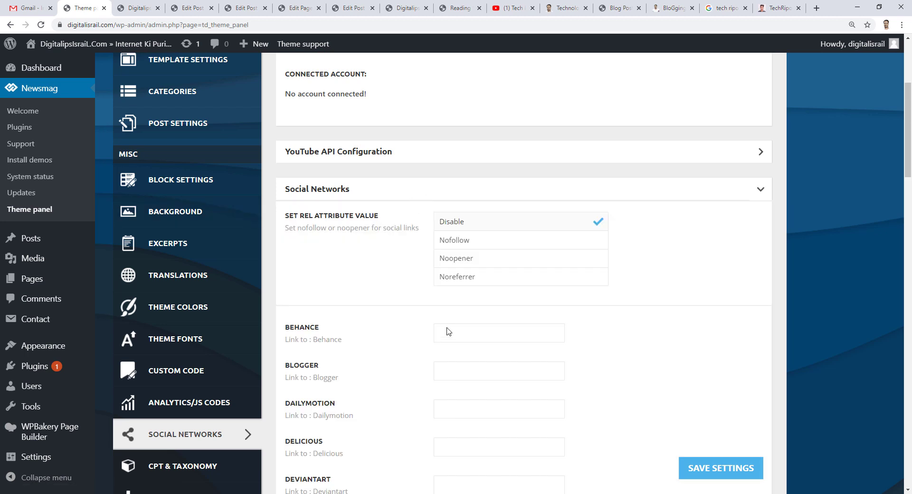
scroll(345, 317, down, 2)
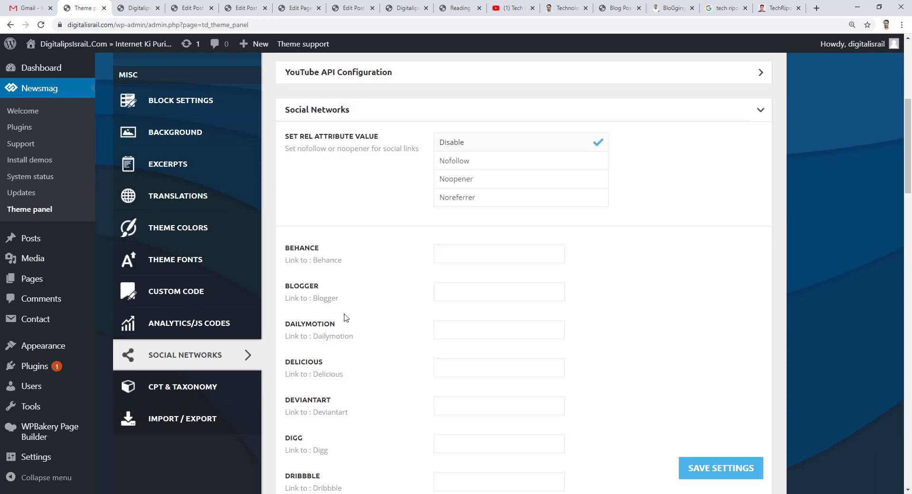
drag(288, 284, 365, 288)
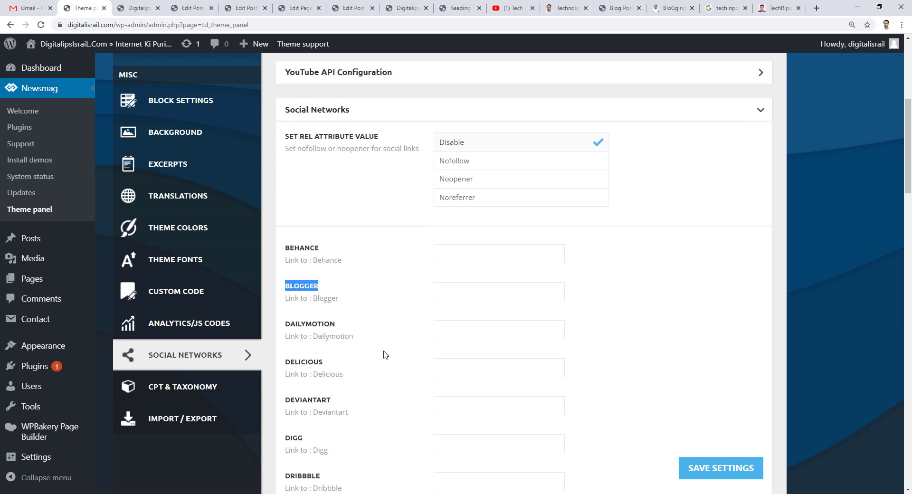
click(348, 331)
drag(287, 323, 337, 326)
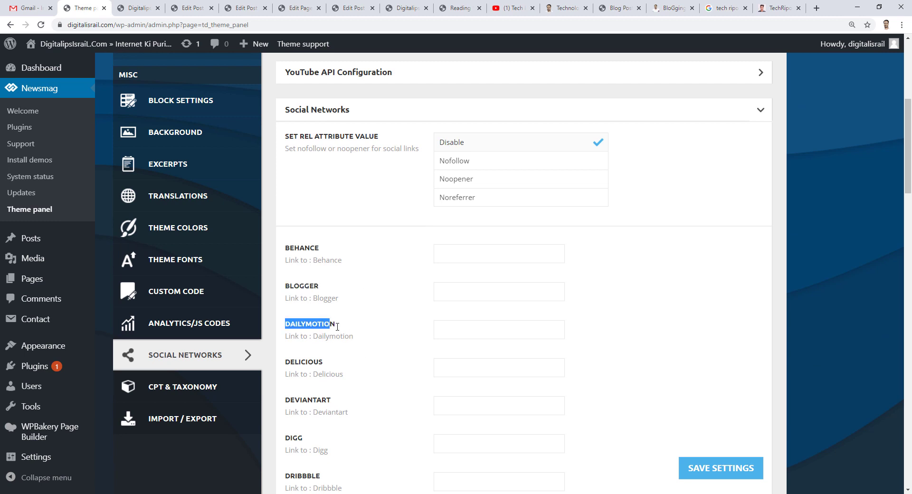
click(491, 322)
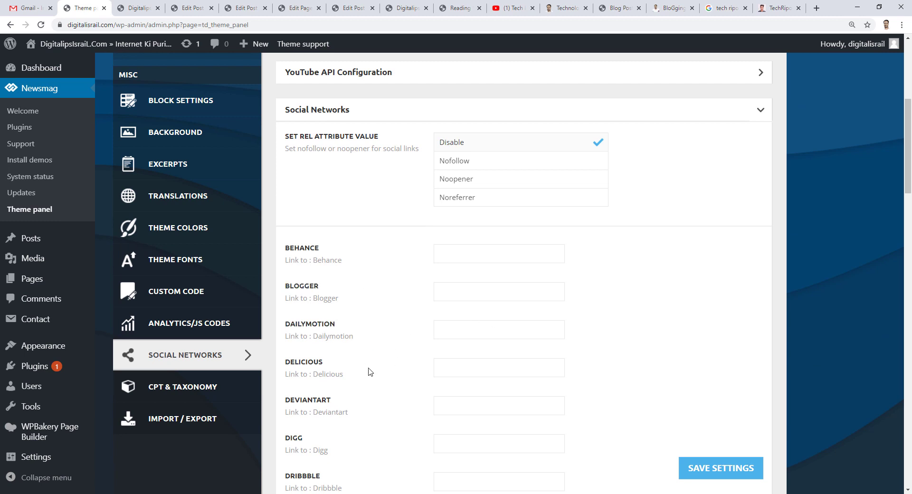
scroll(370, 371, down, 5)
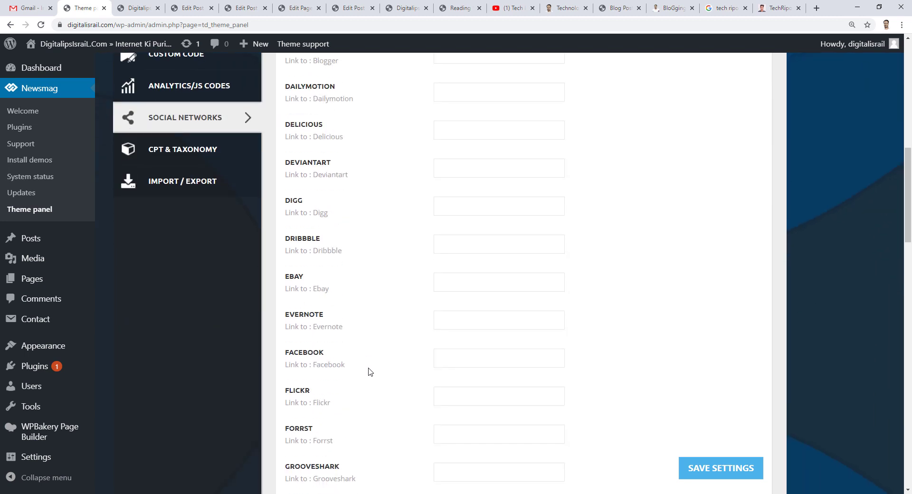
scroll(370, 372, down, 8)
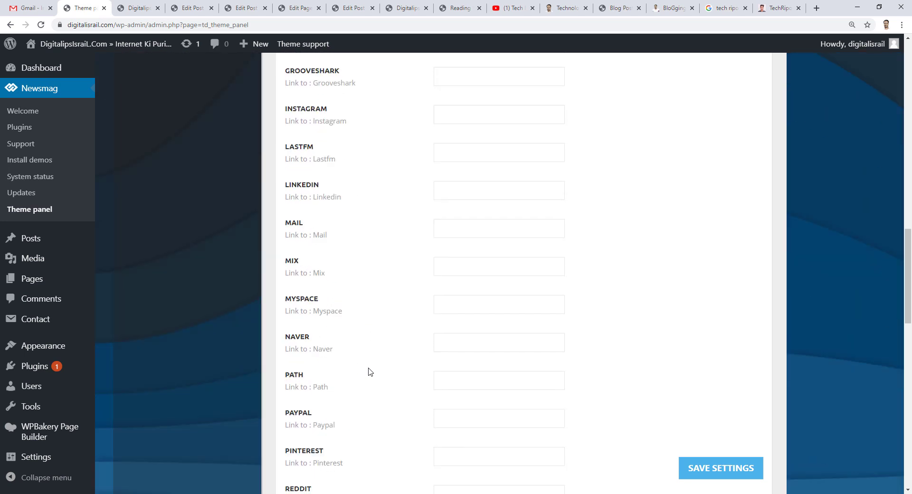
scroll(370, 371, down, 7)
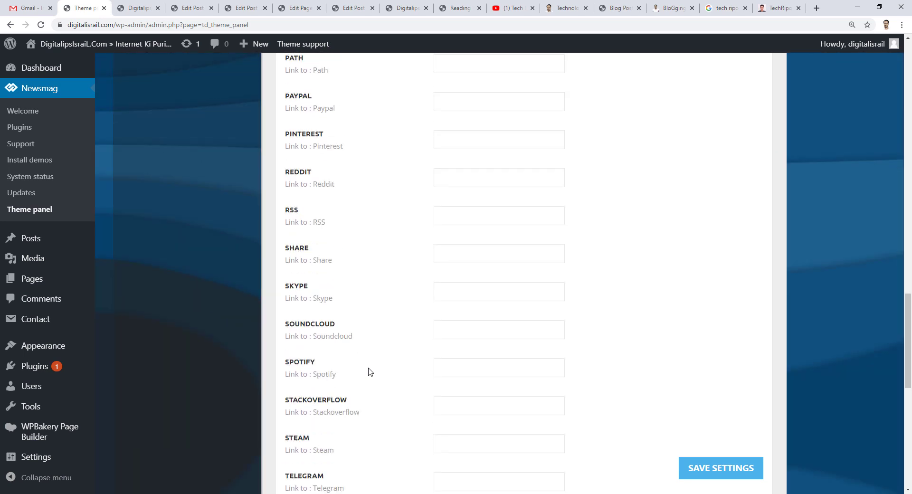
scroll(370, 372, down, 10)
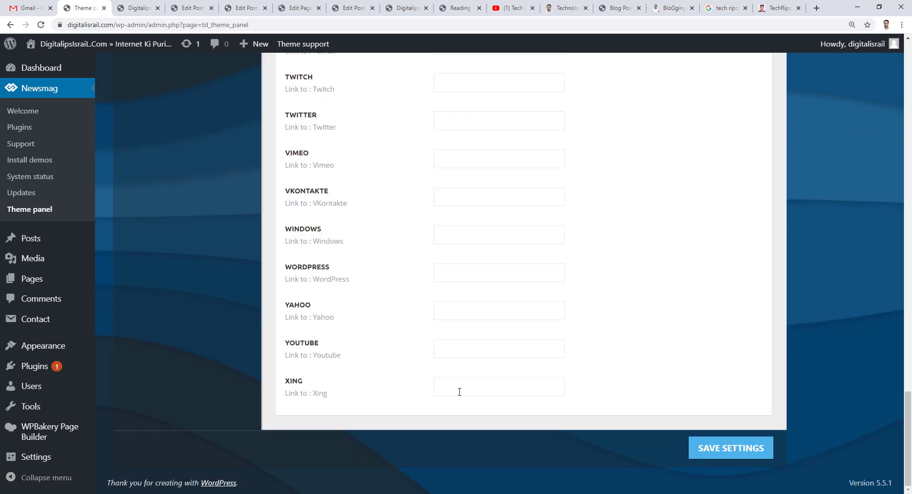
Save the theme panel settings and review the blog's live homepage.
scroll(459, 394, up, 20)
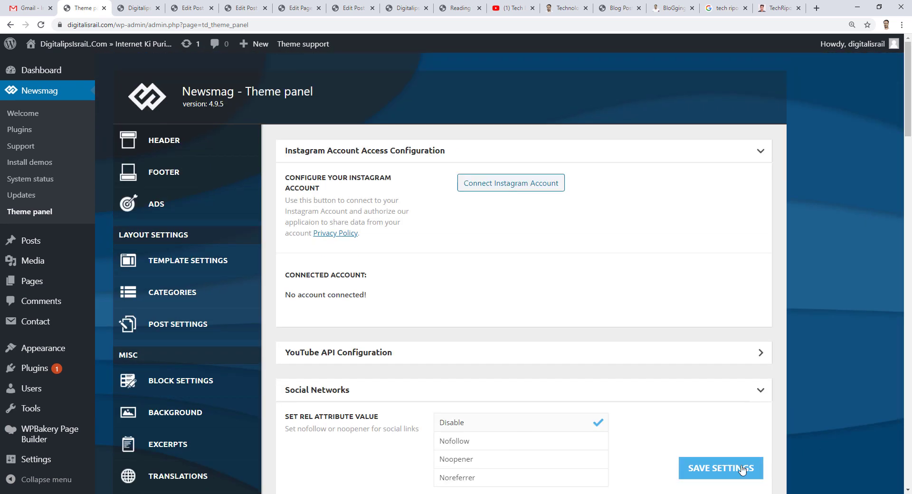
click(742, 470)
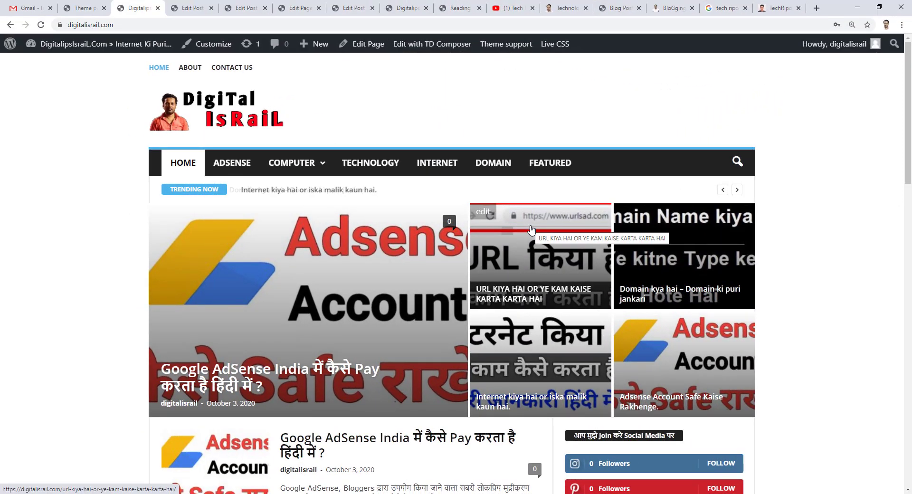
scroll(531, 230, down, 3)
scroll(313, 158, up, 3)
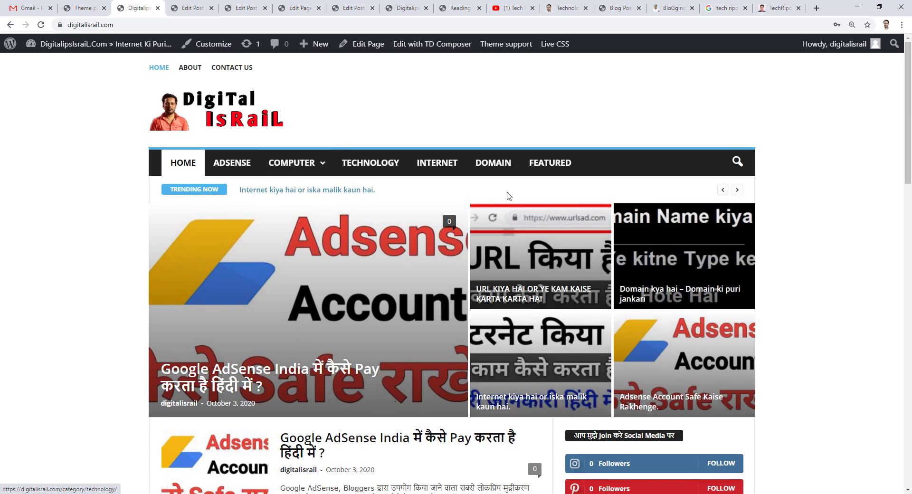
mouse_move(263, 150)
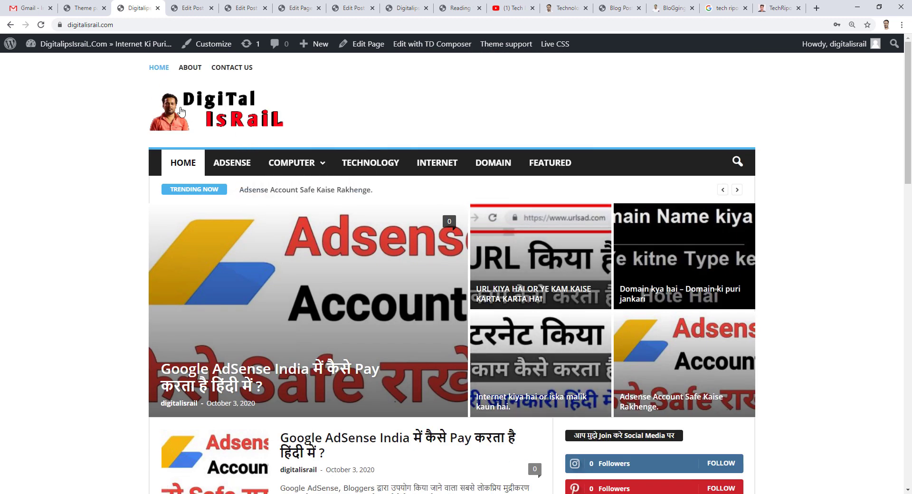